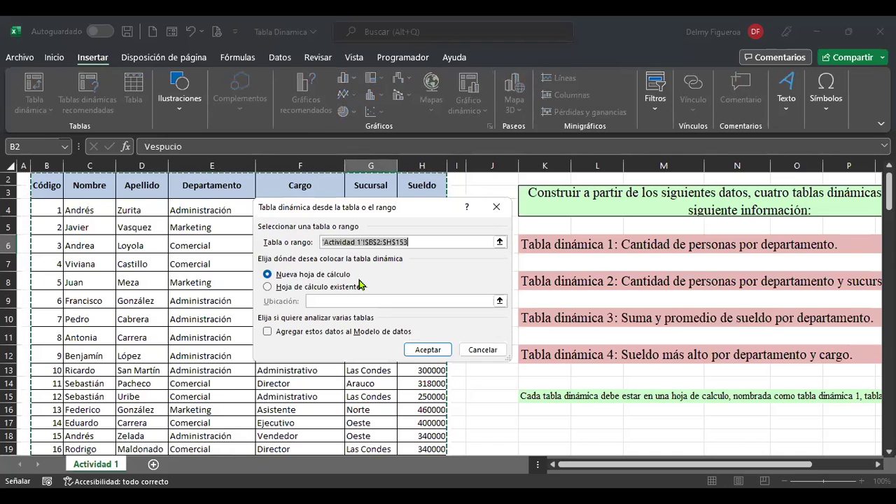
# Create a pivot table from 'Actividad 1'!$B$2:$H$153 on a new worksheet, with Departamento as rows and Código as values.
pyautogui.click(441, 352)
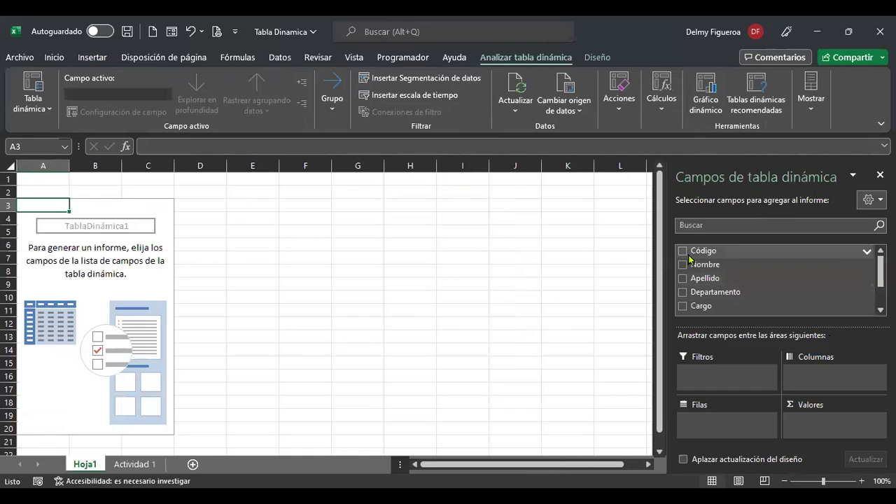
pyautogui.click(682, 250)
pyautogui.click(682, 292)
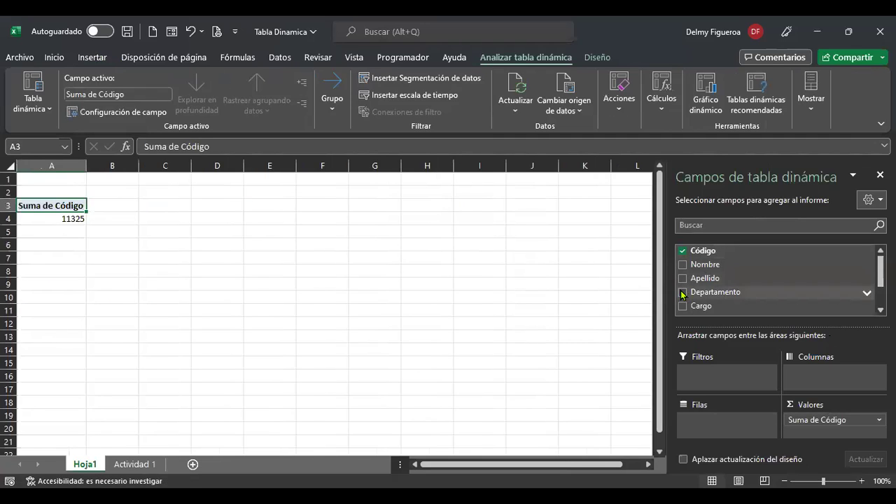
# Summarize the Código value field of the first pivot table by Recuento.
pyautogui.click(879, 420)
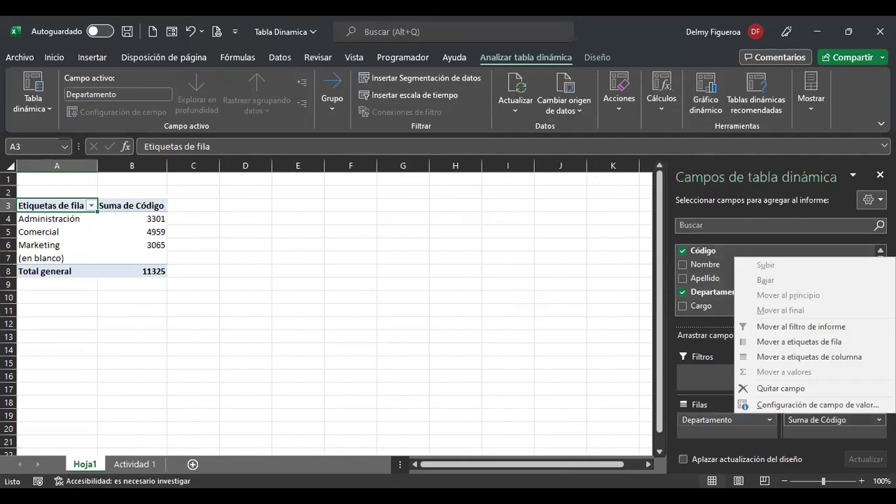
pyautogui.click(831, 405)
pyautogui.click(285, 280)
pyautogui.click(427, 349)
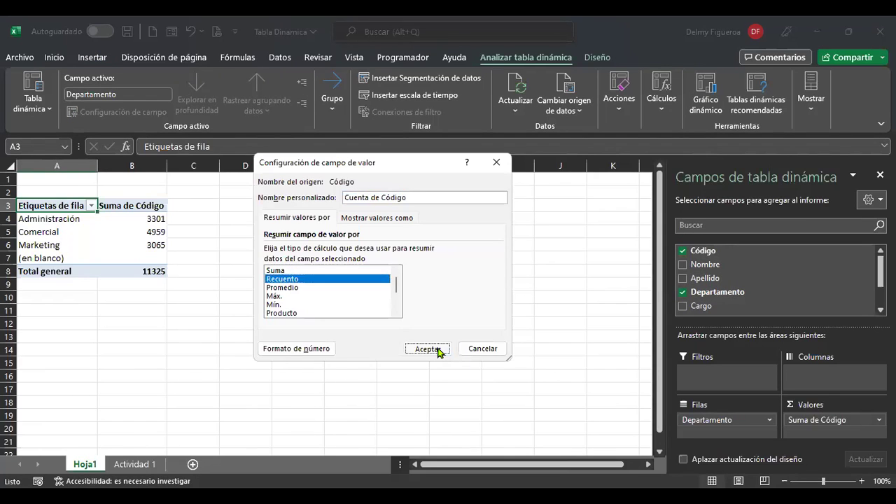
# Insert a second pivot table from the Actividad 1 data range, placing it in the existing sheet at Hoja1!$A$12.
pyautogui.click(136, 464)
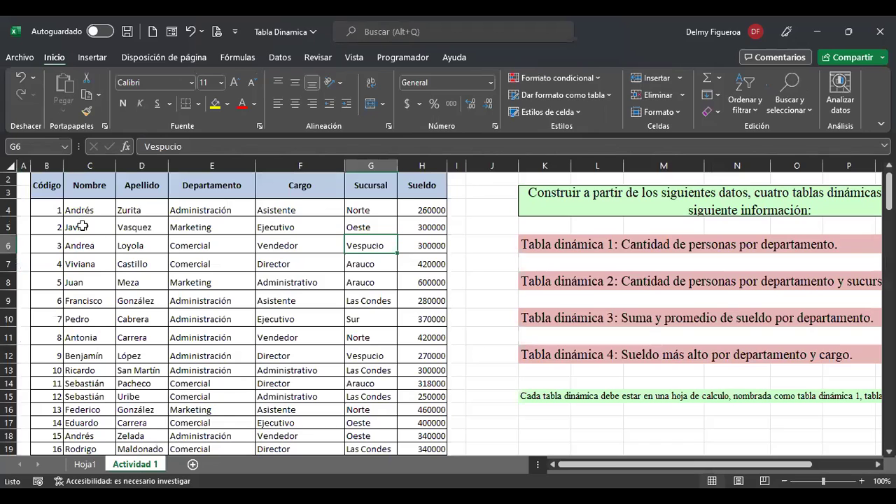
pyautogui.click(116, 226)
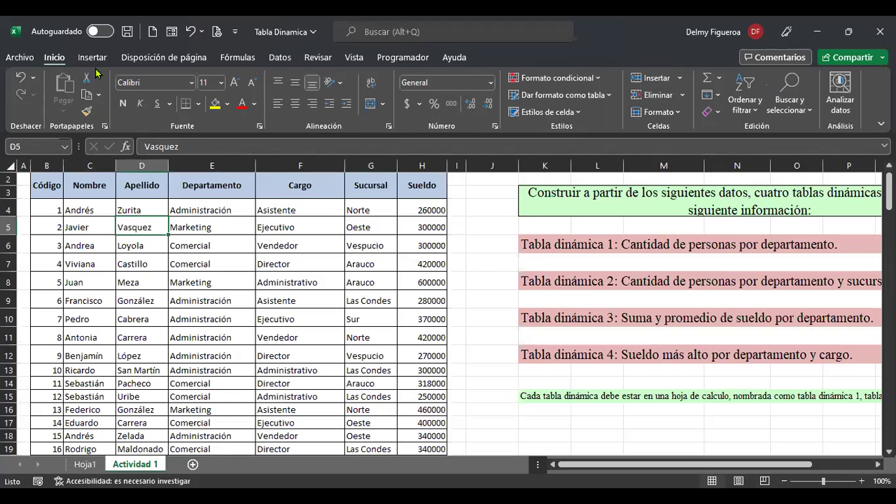
pyautogui.click(92, 57)
pyautogui.click(36, 87)
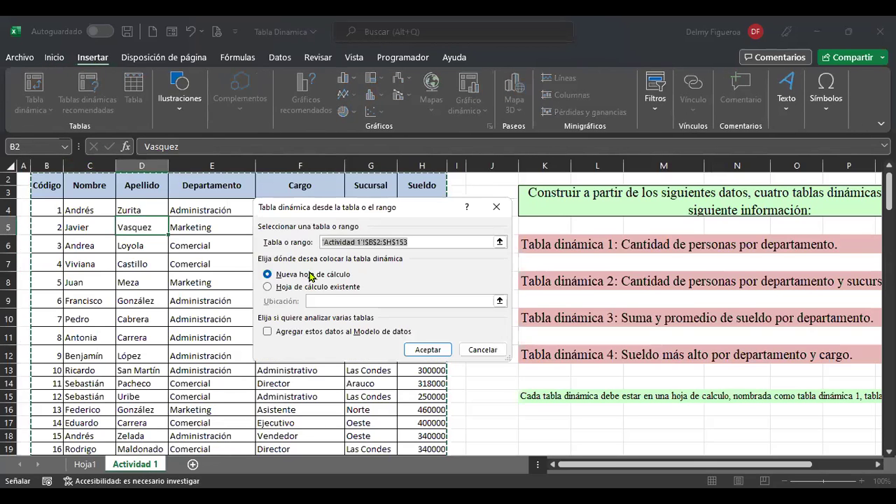
pyautogui.click(332, 287)
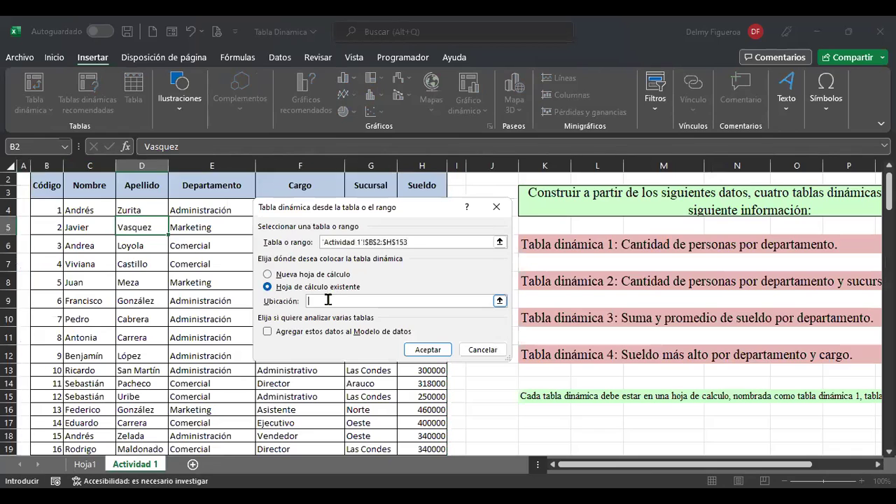
pyautogui.click(91, 464)
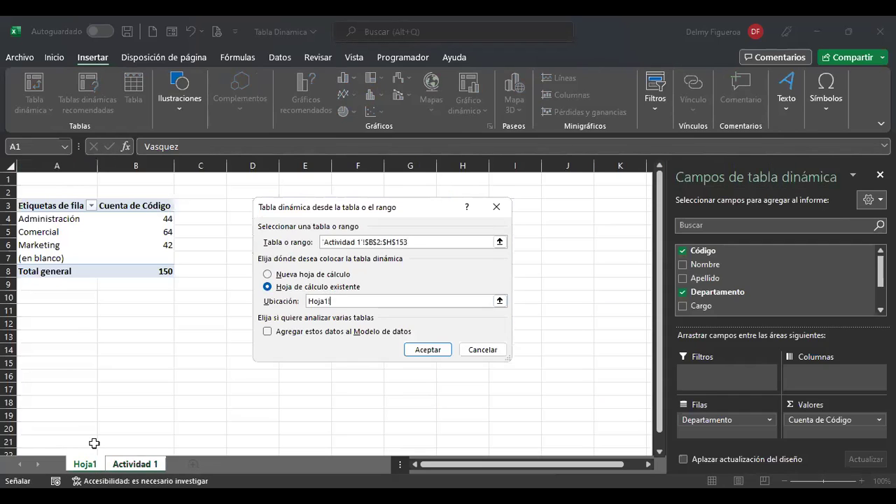
pyautogui.click(62, 321)
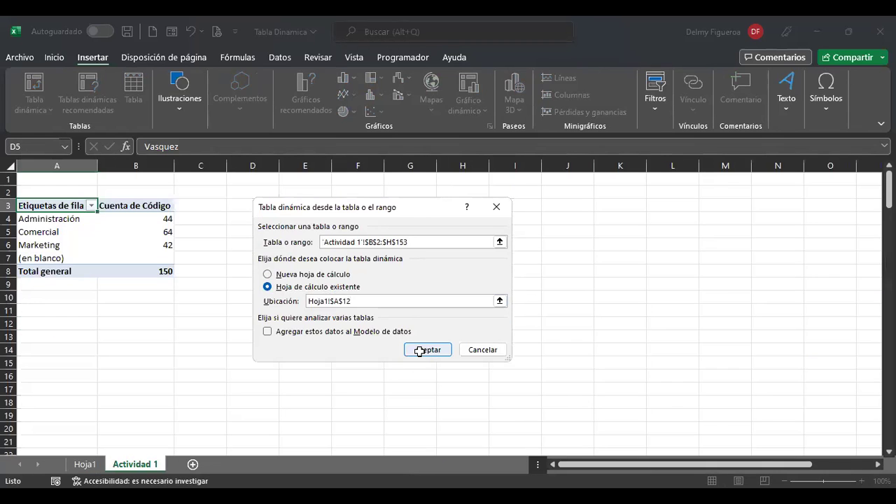
pyautogui.click(428, 350)
# Add Código as values and Departamento and Sucursal as row fields to the pivot table at A12.
pyautogui.click(683, 251)
pyautogui.click(682, 292)
pyautogui.scroll(-1, 731, 300)
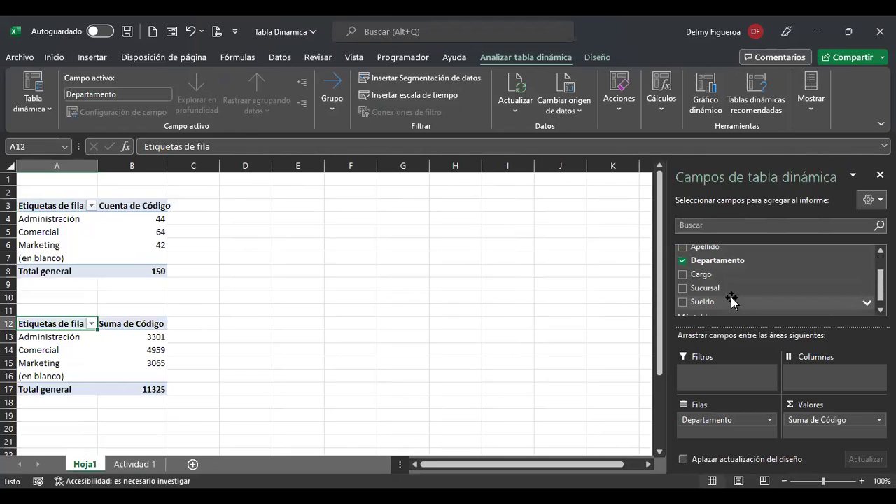
pyautogui.click(682, 288)
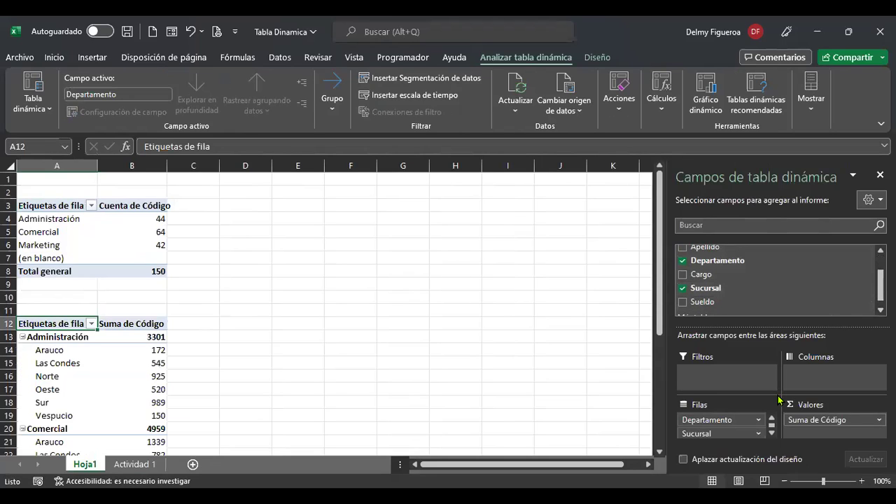
# Change the Código calculation in the pivot table at A12 to Recuento.
pyautogui.click(801, 420)
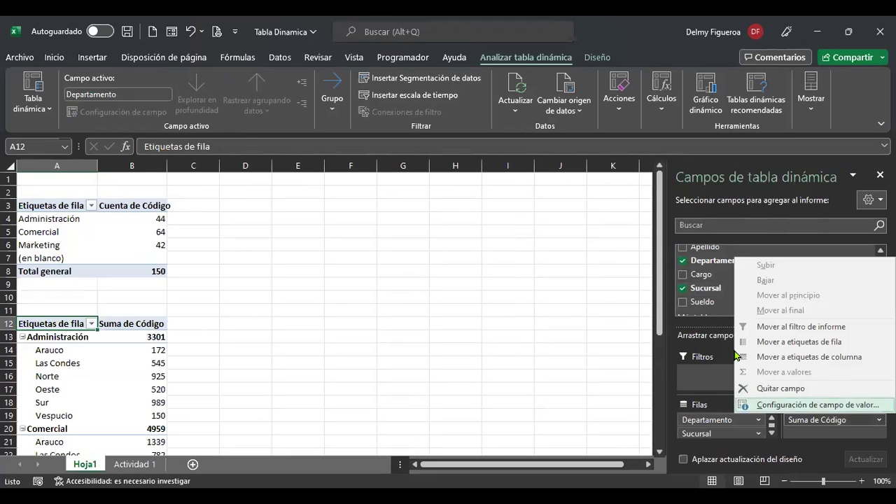
pyautogui.click(805, 404)
pyautogui.click(285, 279)
pyautogui.click(433, 348)
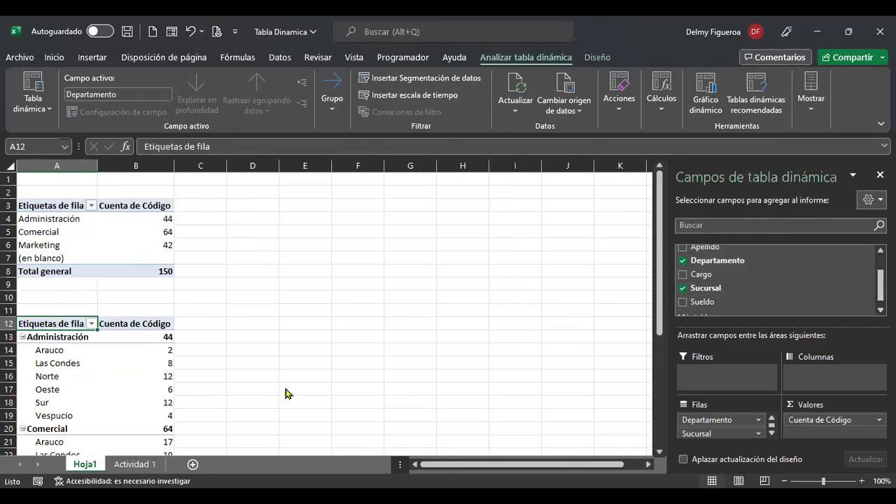
# Insert a third pivot table from the Actividad 1 data range, placing it in the existing sheet at Hoja1!$F$3.
pyautogui.click(140, 466)
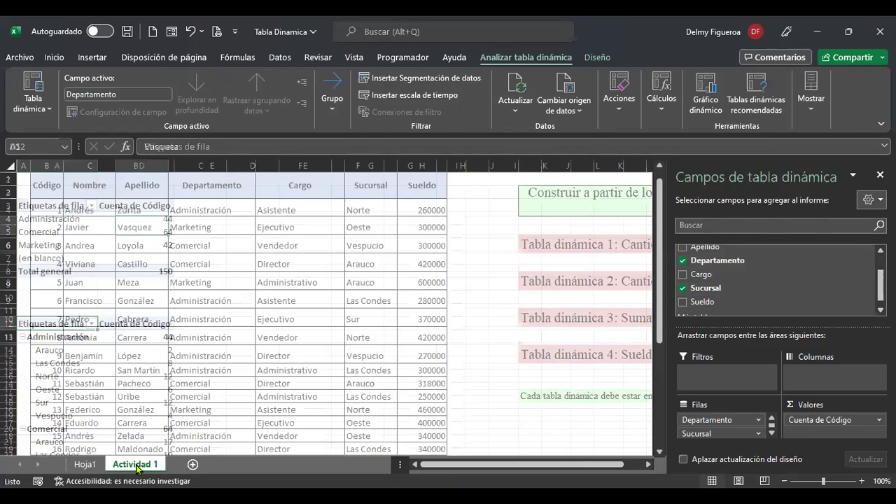
pyautogui.click(498, 352)
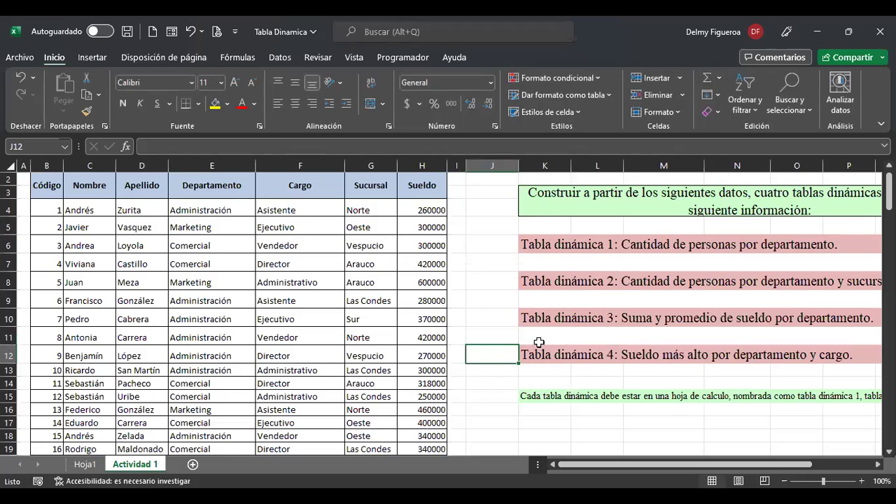
pyautogui.click(177, 303)
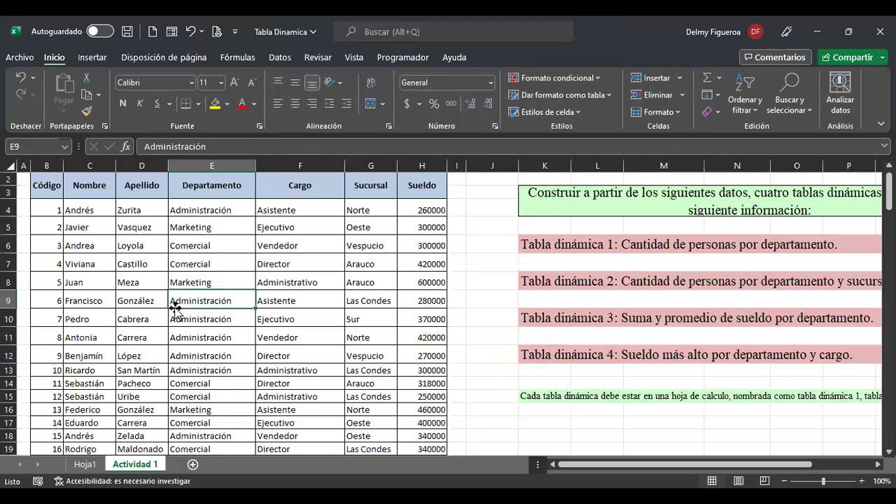
pyautogui.click(90, 60)
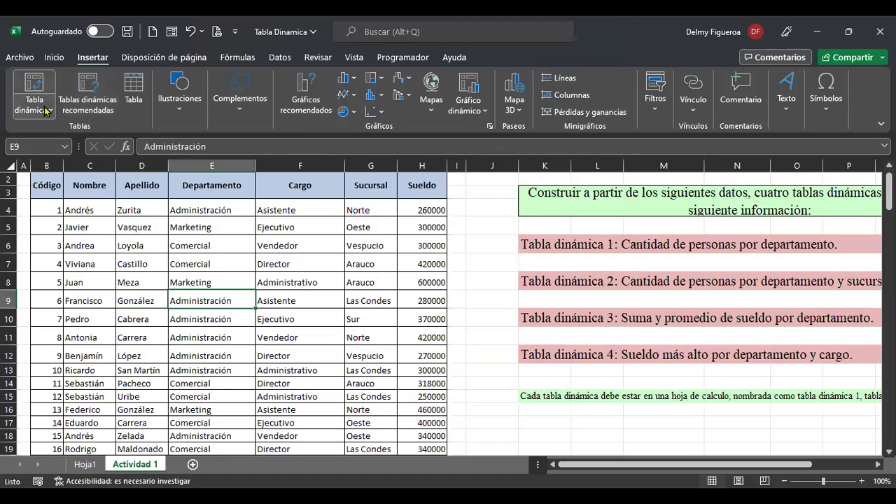
pyautogui.click(46, 110)
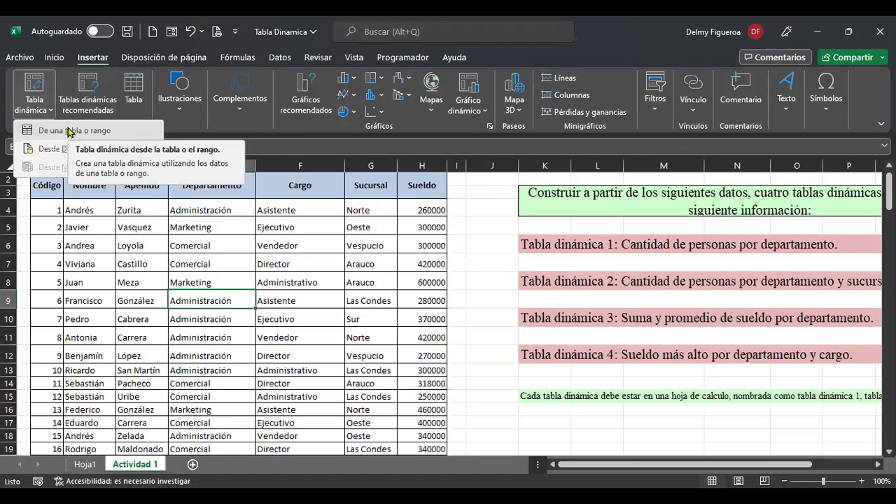
pyautogui.click(74, 130)
pyautogui.click(312, 287)
pyautogui.click(314, 300)
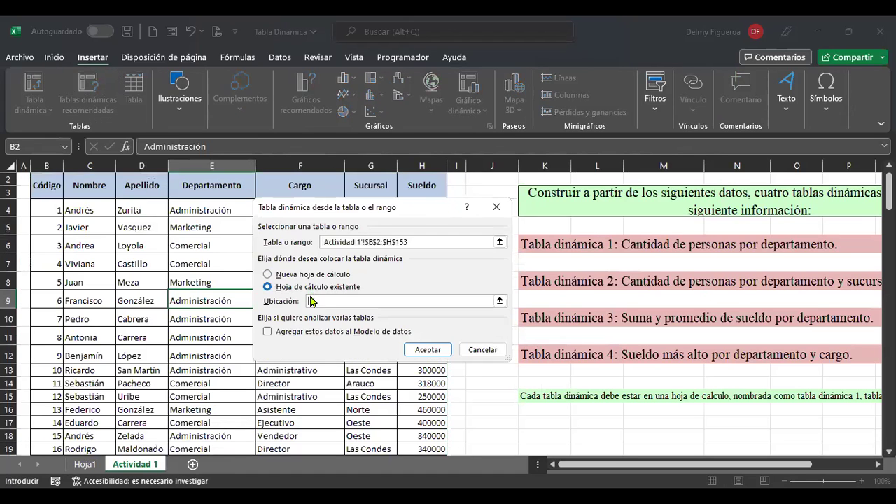
pyautogui.click(81, 464)
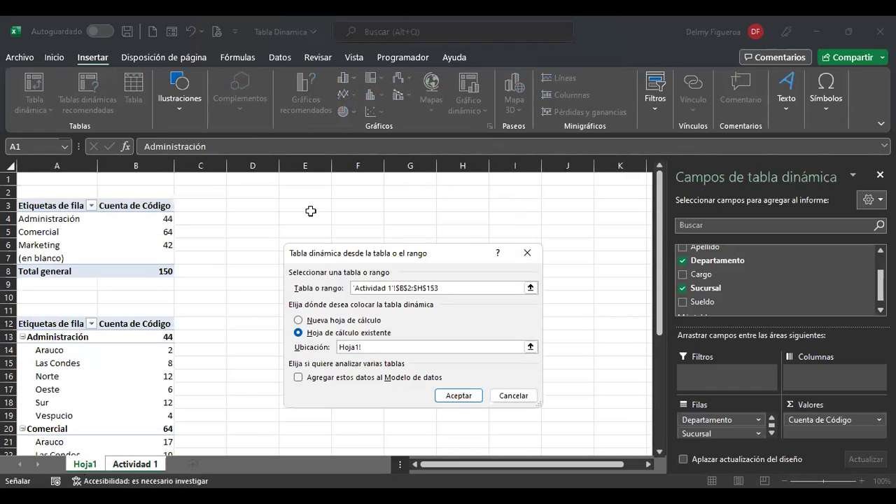
pyautogui.click(351, 205)
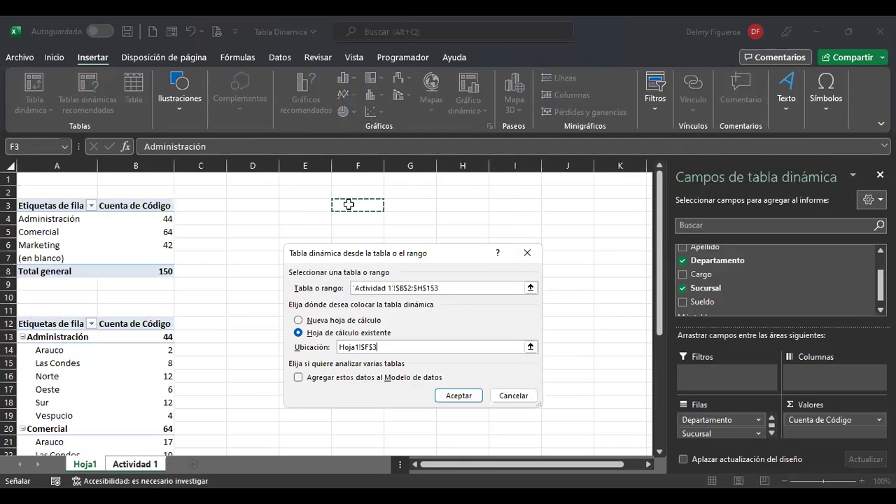
pyautogui.click(451, 396)
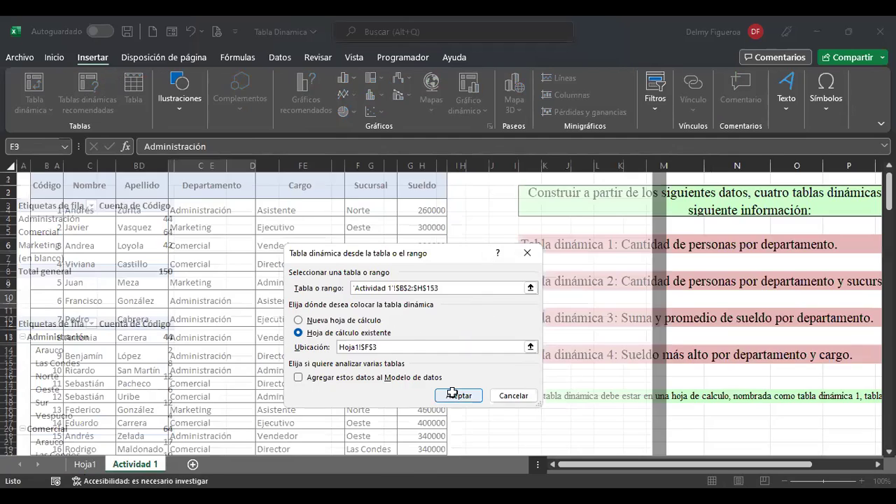
# Set Departamento as rows and the sum of Sueldo as values in the pivot table at F3 of Hoja1.
pyautogui.click(126, 464)
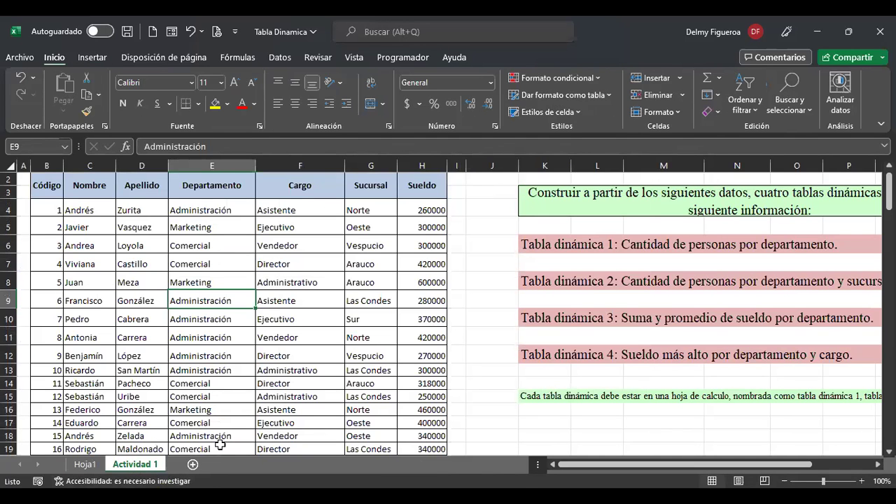
pyautogui.click(85, 464)
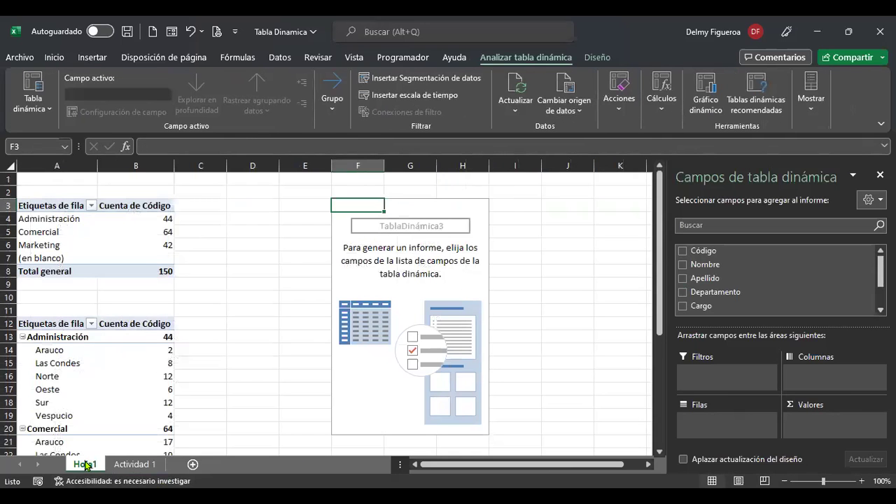
pyautogui.click(683, 296)
pyautogui.scroll(-1, 690, 294)
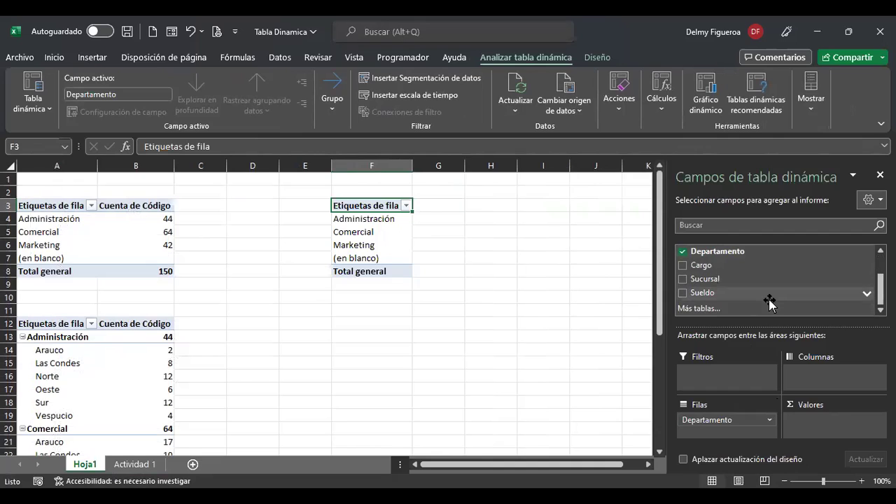
pyautogui.click(684, 292)
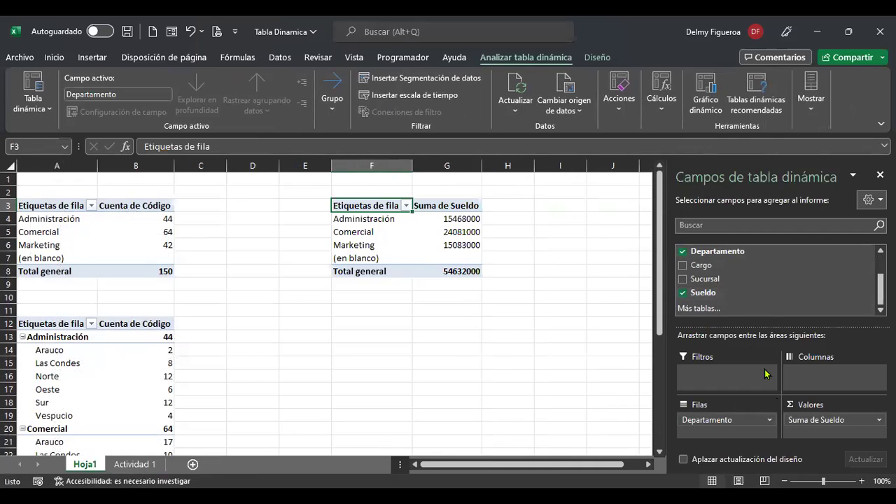
pyautogui.moveTo(700, 292); pyautogui.dragTo(799, 401)
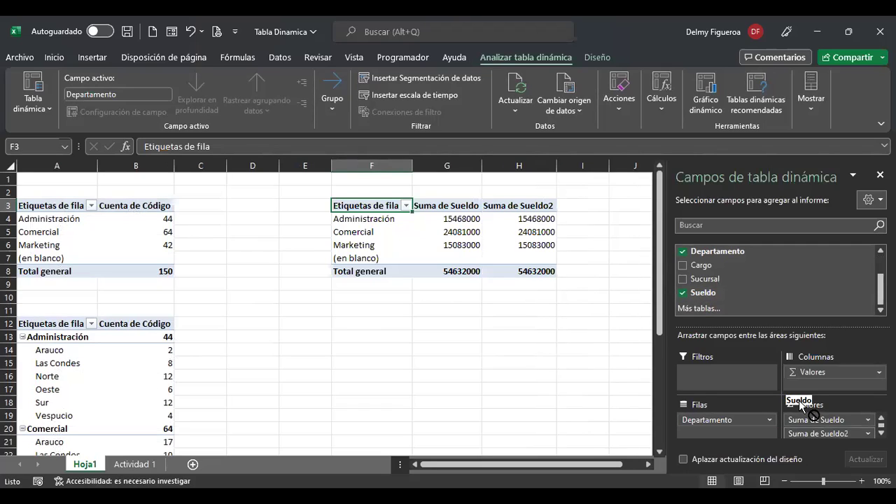
pyautogui.click(818, 433)
pyautogui.click(778, 455)
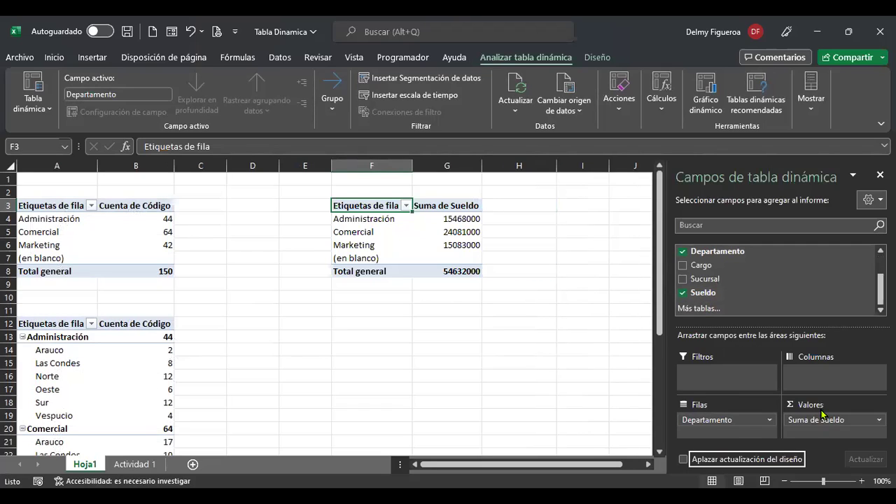
# Add Sueldo a second time to the values of the pivot table at F3 and summarize it by Promedio.
pyautogui.moveTo(705, 293); pyautogui.dragTo(838, 384)
pyautogui.click(862, 434)
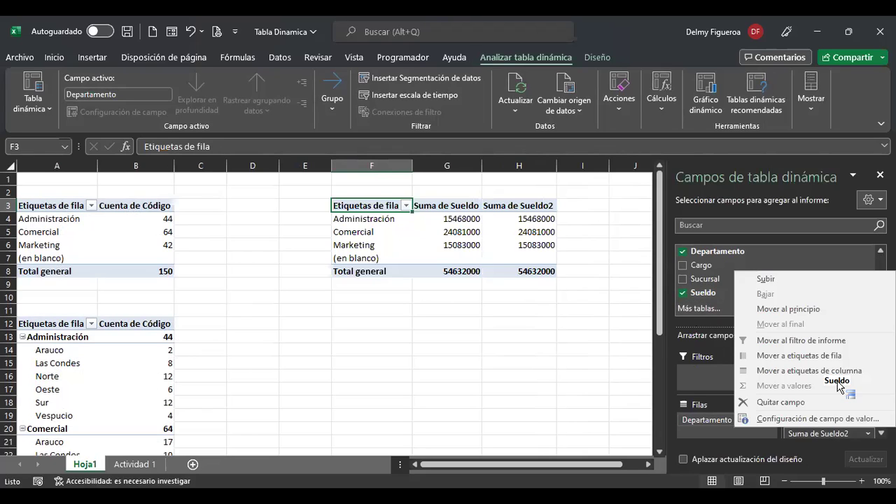
pyautogui.click(825, 419)
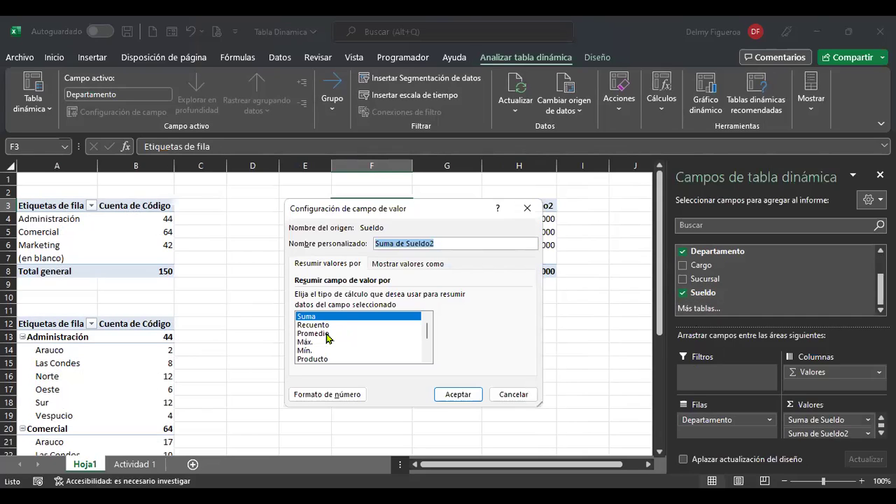
pyautogui.click(324, 334)
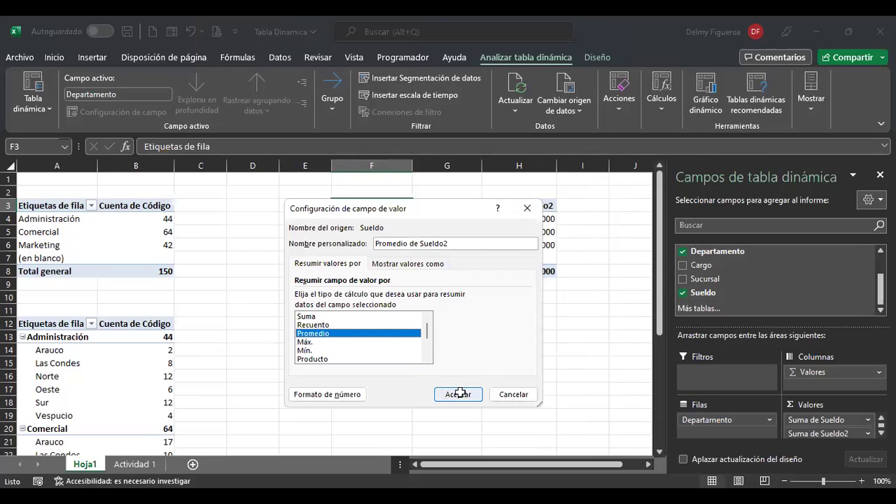
pyautogui.click(458, 394)
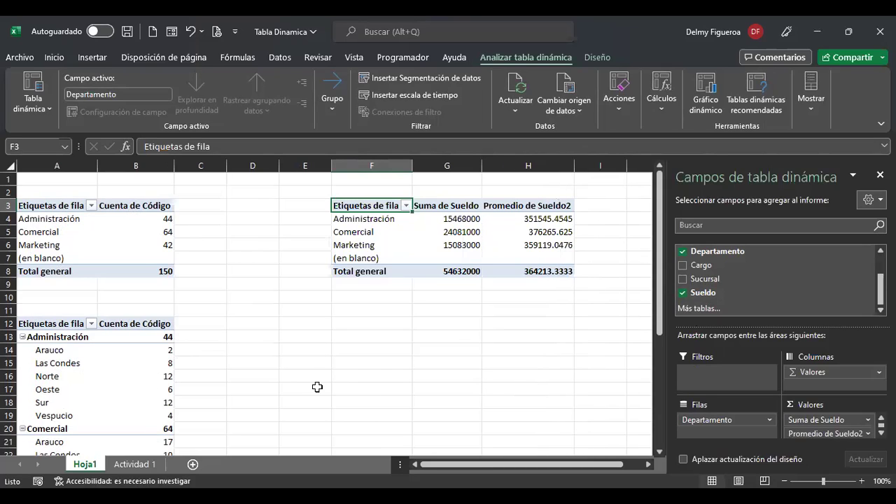
# Check the Tabla dinámica 4 requirement on the Actividad 1 sheet and return to Hoja1.
pyautogui.click(134, 464)
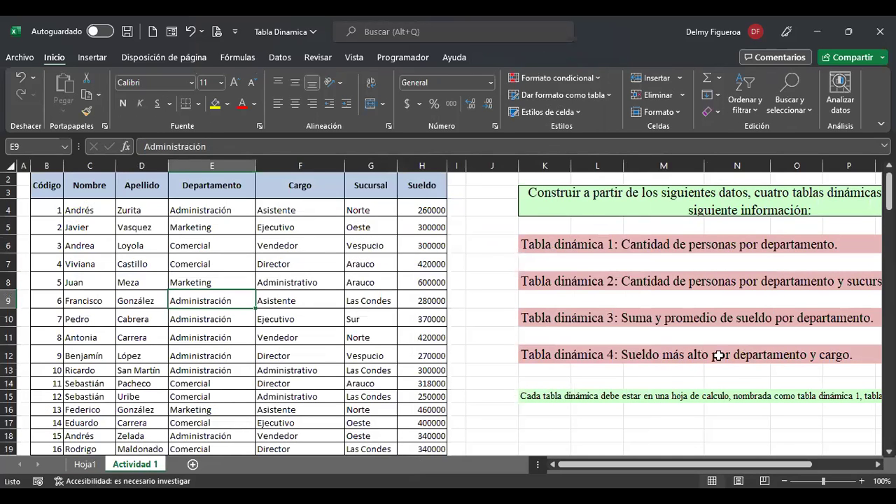
pyautogui.click(94, 465)
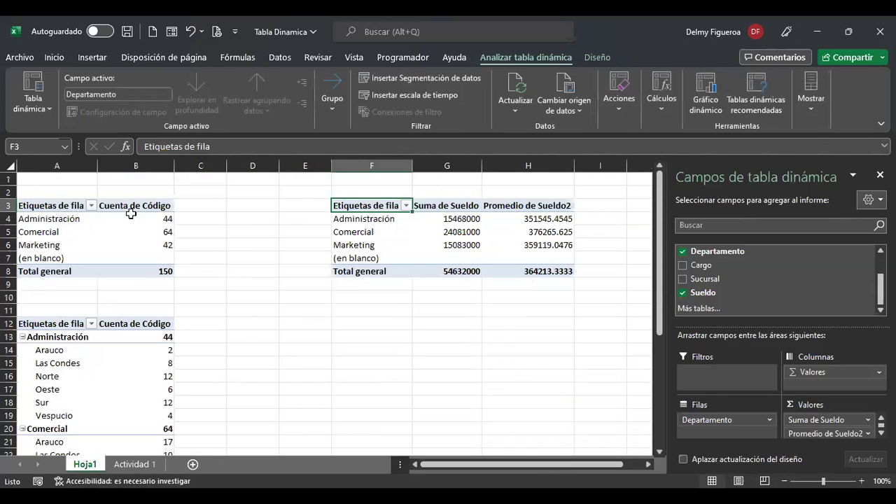
# Insert a fourth pivot table from the Actividad 1 data range, placing it in the existing sheet at Hoja1!$F$12.
pyautogui.click(135, 463)
pyautogui.click(142, 318)
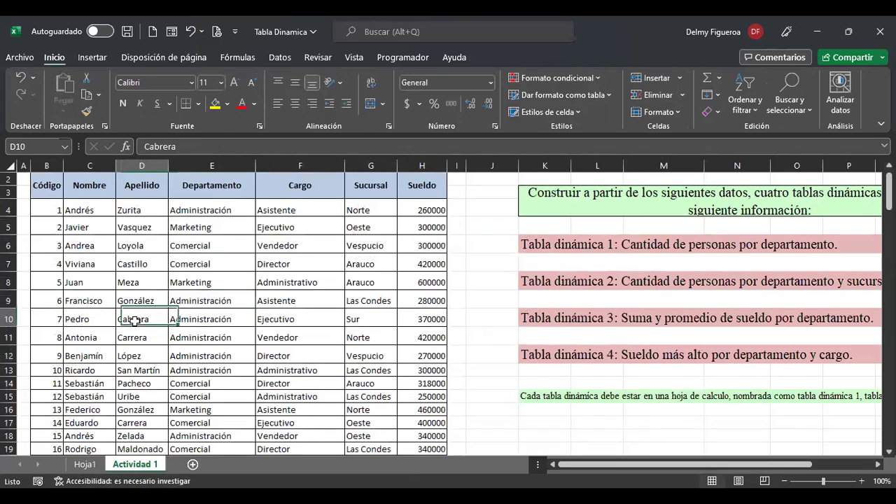
pyautogui.click(93, 57)
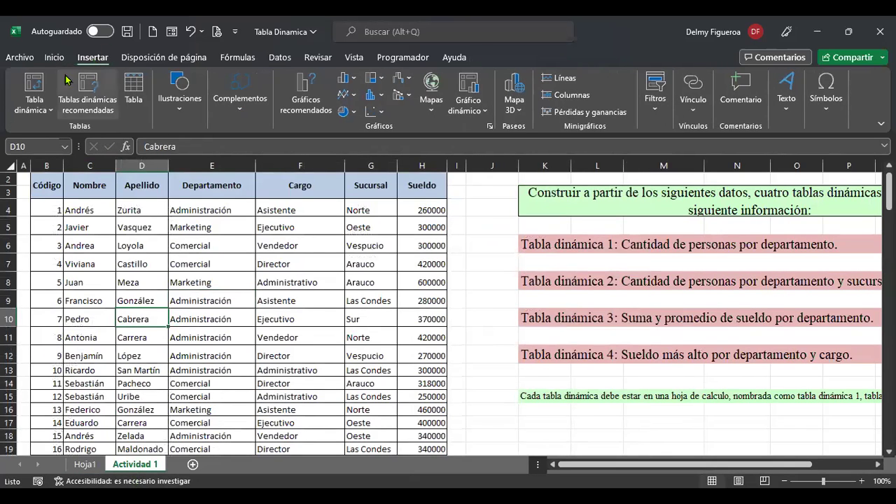
pyautogui.click(43, 88)
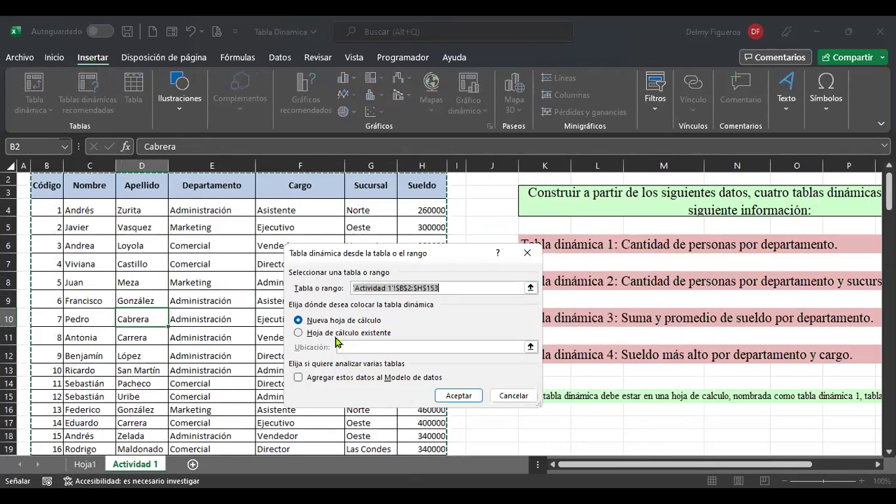
pyautogui.click(343, 335)
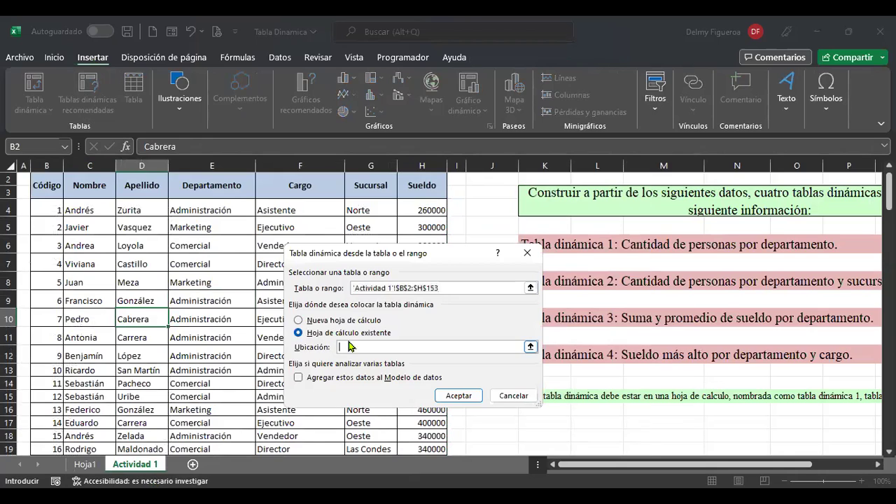
pyautogui.click(85, 464)
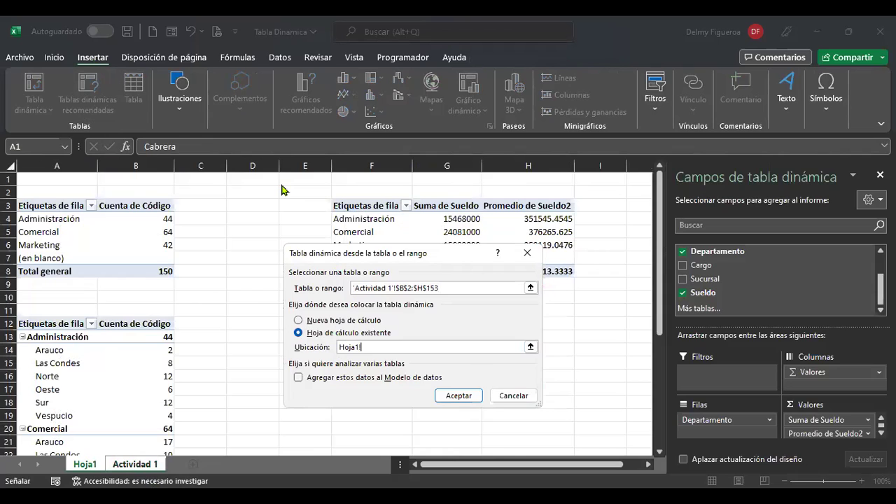
pyautogui.click(370, 322)
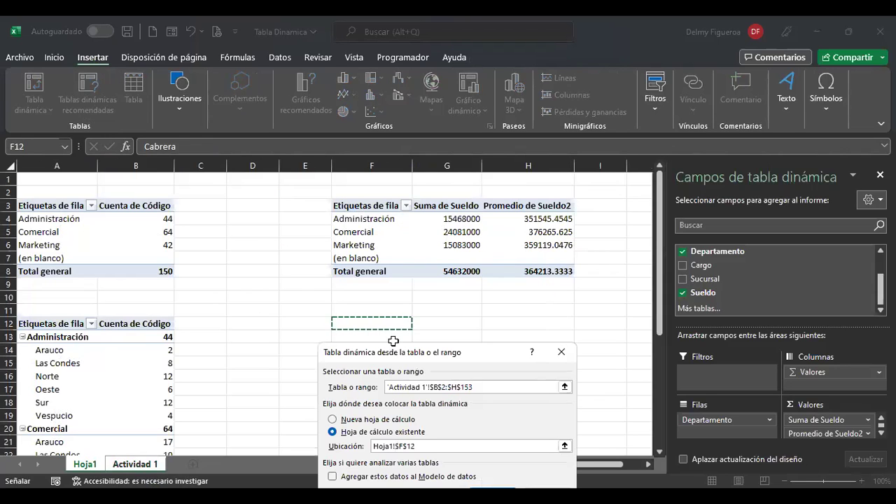
pyautogui.press('Escape')
# Set Departamento and Cargo as rows and Sueldo as values in the pivot table at F12 of Hoja1.
pyautogui.click(137, 465)
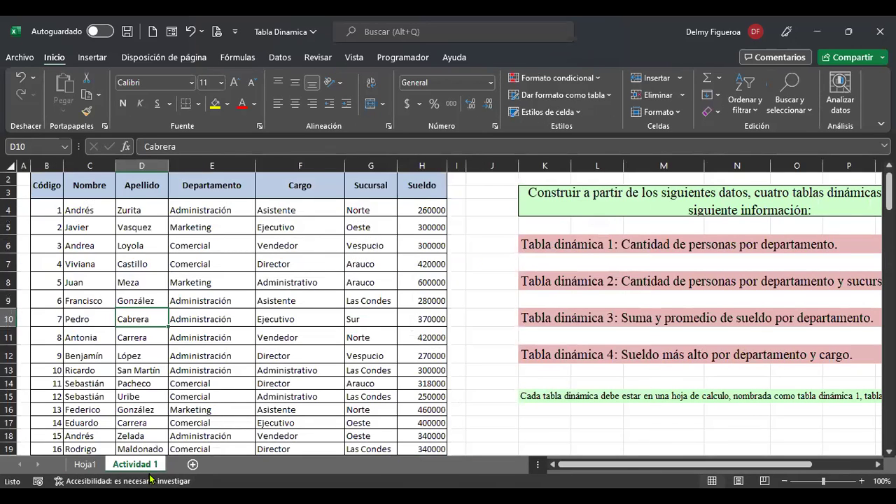
pyautogui.click(85, 464)
pyautogui.click(683, 292)
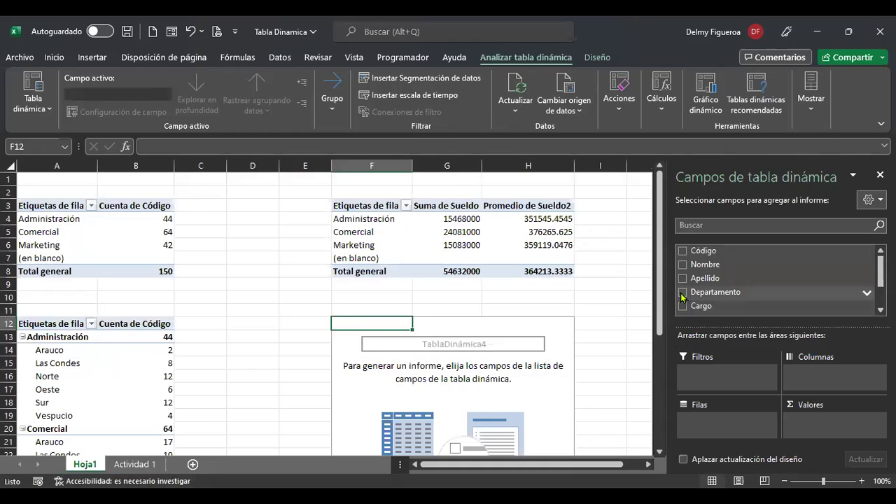
pyautogui.click(763, 306)
pyautogui.scroll(-1, 765, 300)
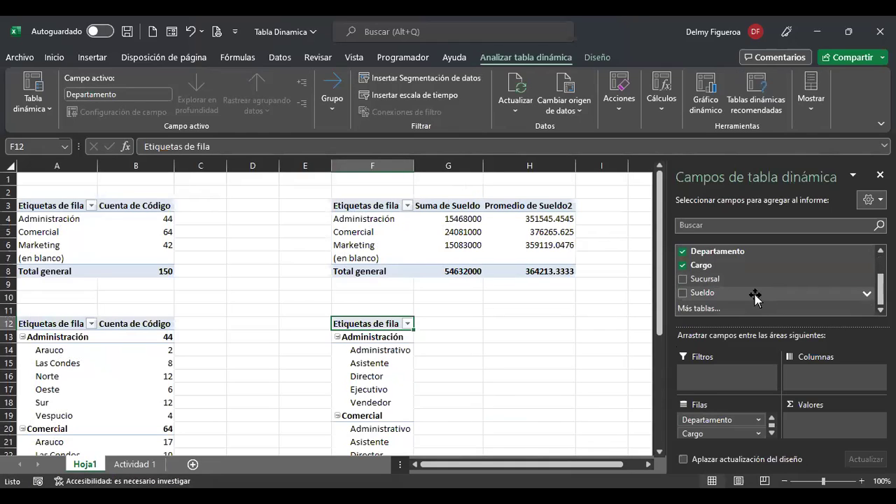
pyautogui.click(683, 294)
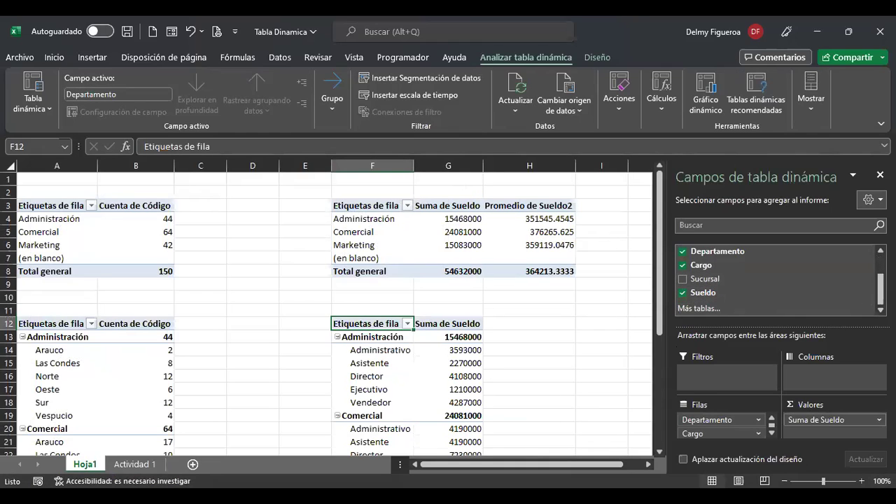
# Summarize the Sueldo values of the pivot table at F12 by Máx.
pyautogui.click(833, 419)
pyautogui.click(832, 405)
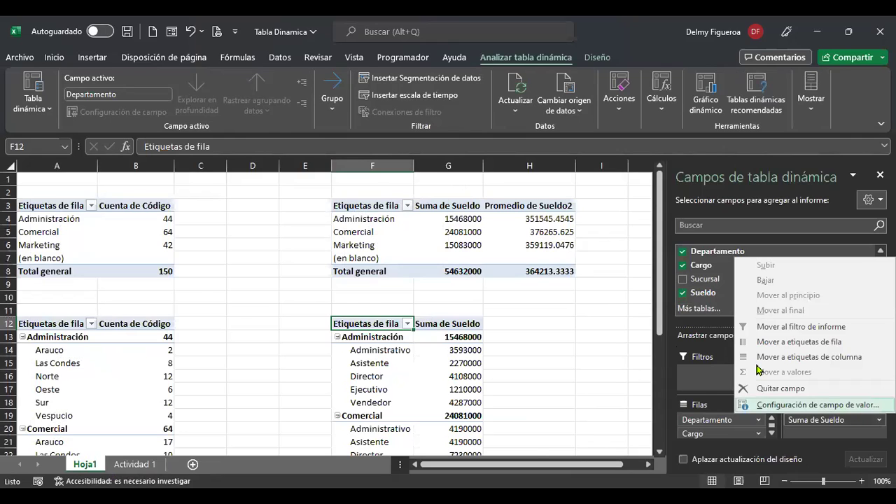
pyautogui.click(368, 418)
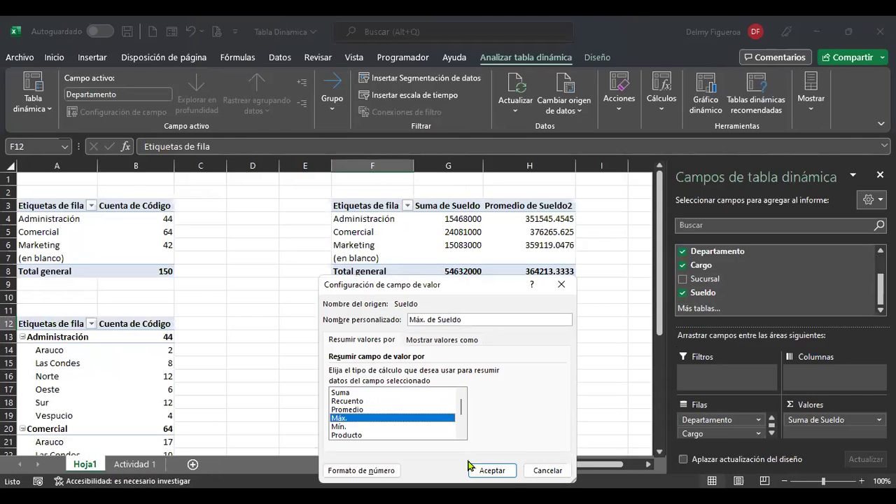
pyautogui.click(492, 470)
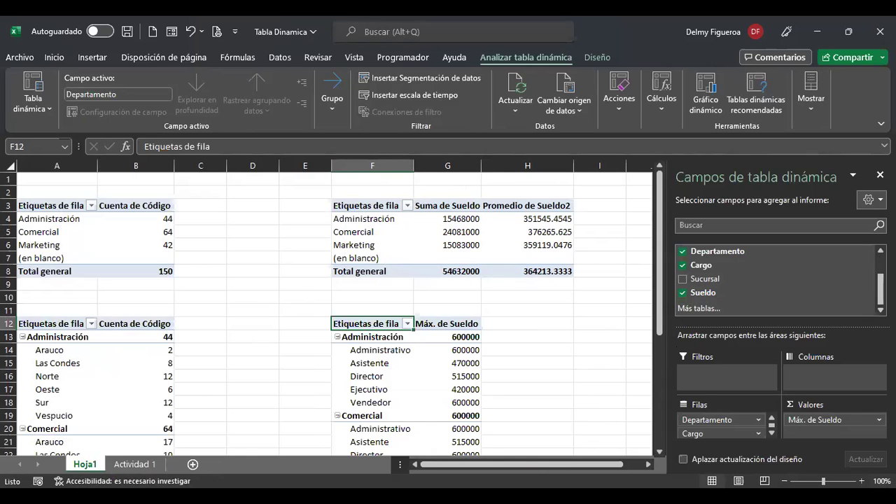
# Check the requirements on the Actividad 1 sheet and review the fields of the four pivot tables on Hoja1.
pyautogui.click(133, 464)
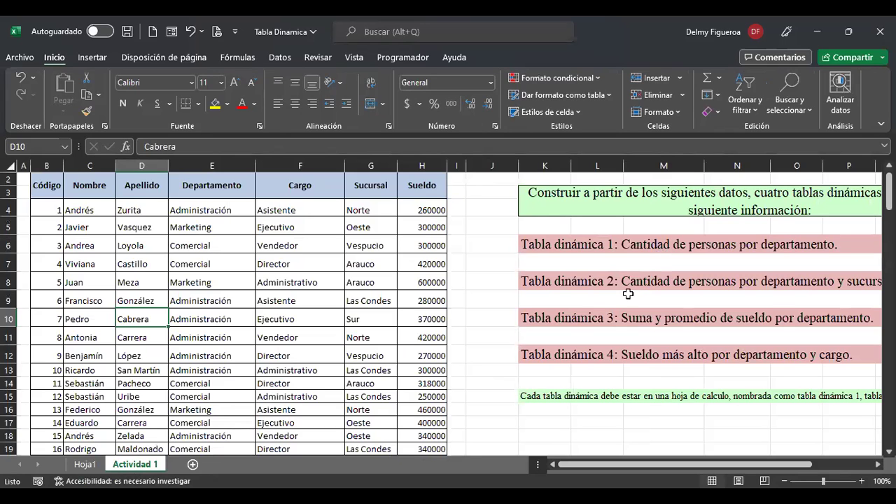
pyautogui.click(84, 464)
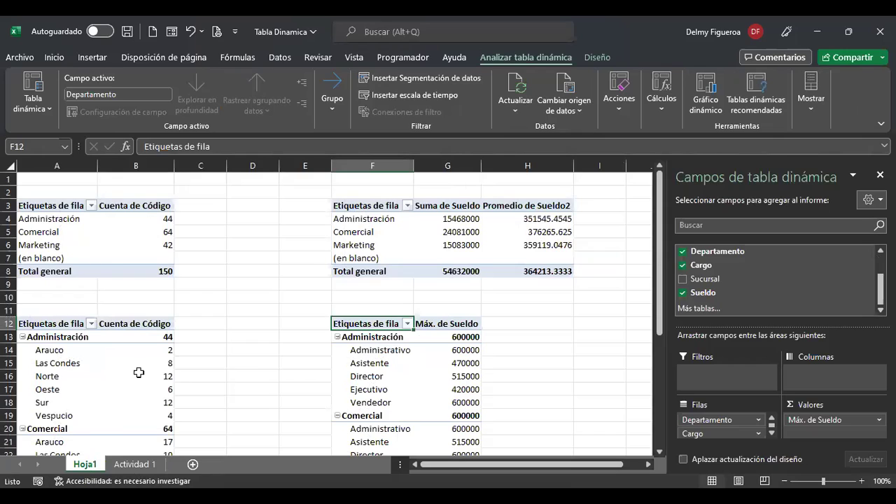
pyautogui.click(117, 230)
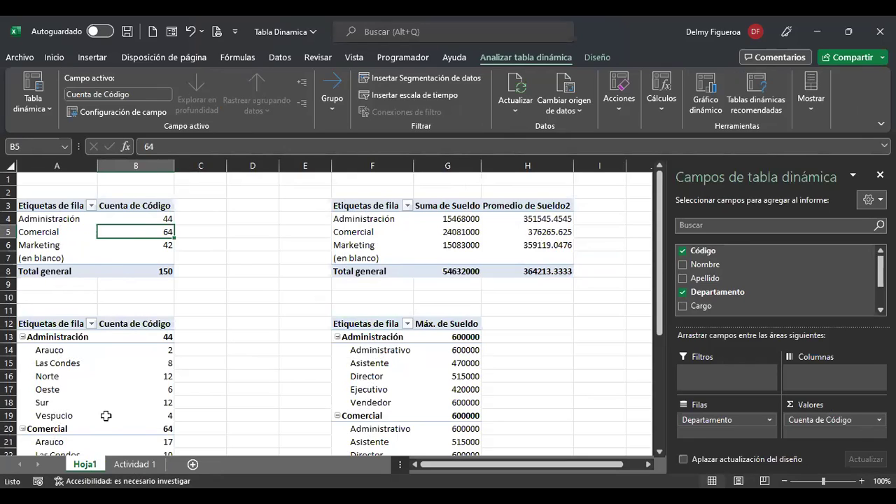
pyautogui.click(112, 375)
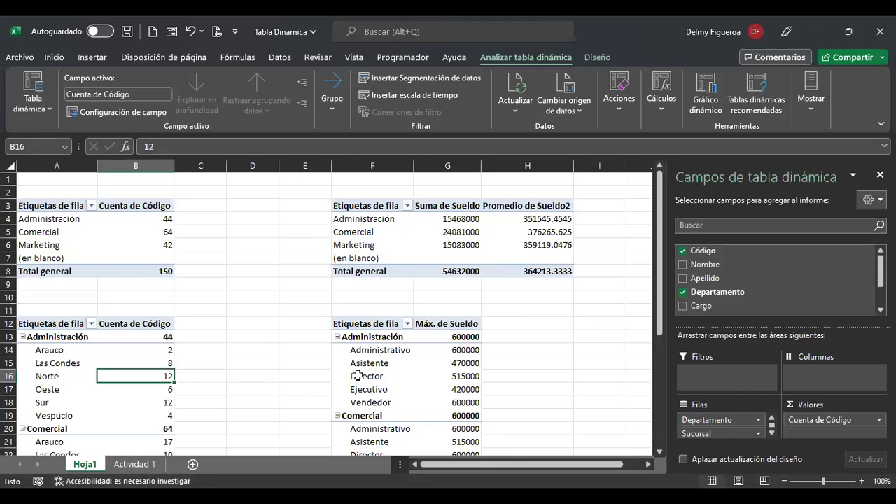
pyautogui.click(400, 246)
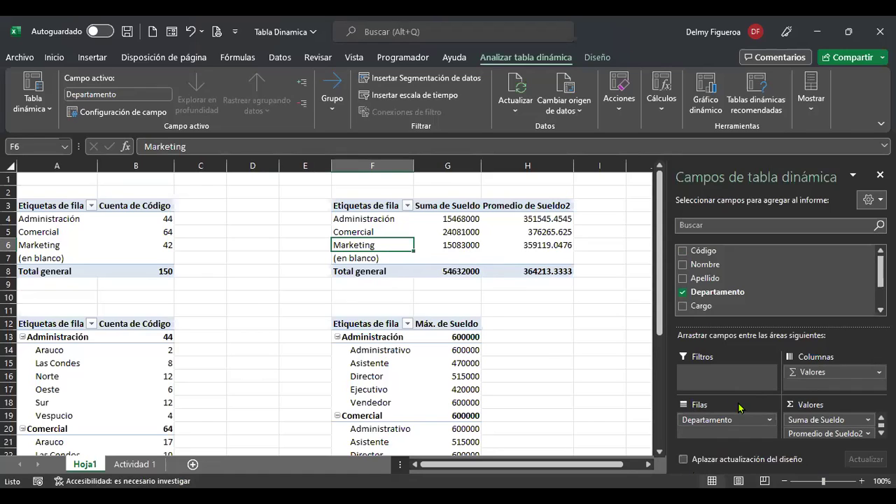
pyautogui.click(371, 347)
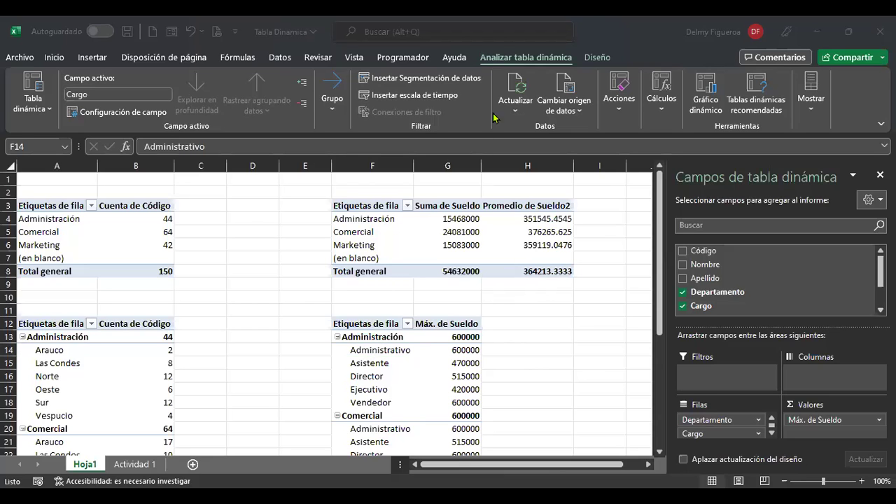
pyautogui.click(295, 217)
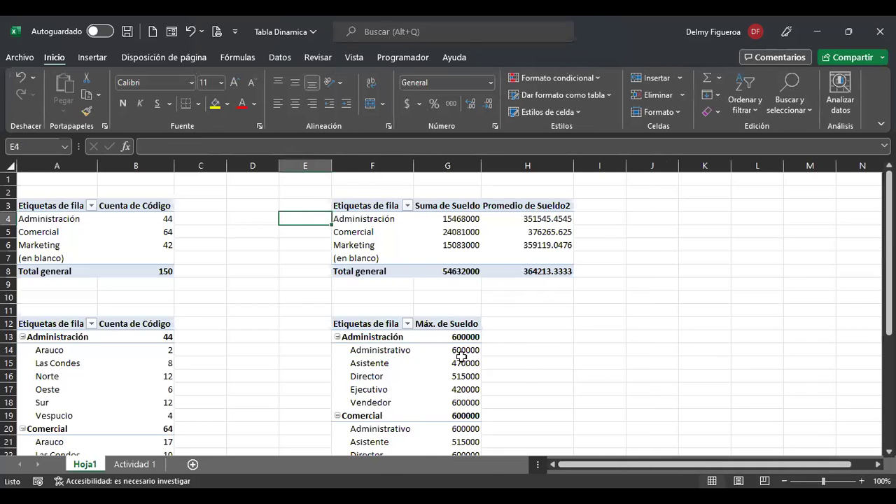
pyautogui.click(417, 222)
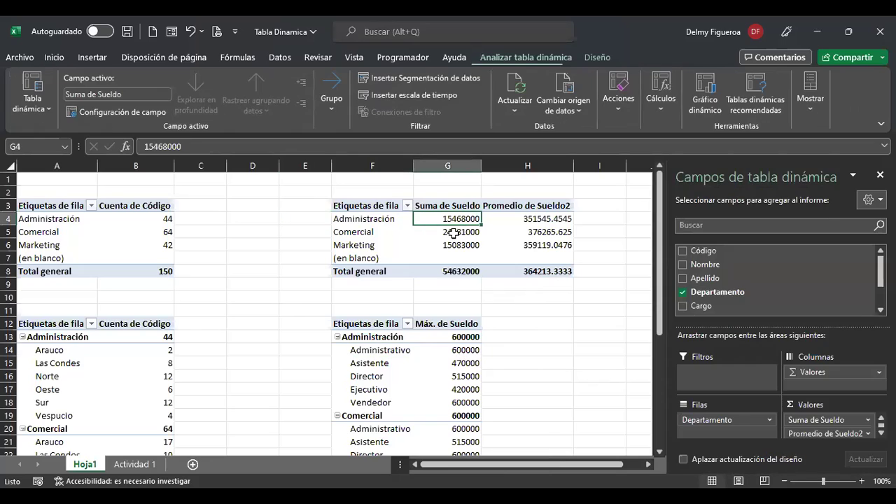
# Examine the options and grouping commands available for the Departamento headcount pivot table at A3.
pyautogui.click(122, 235)
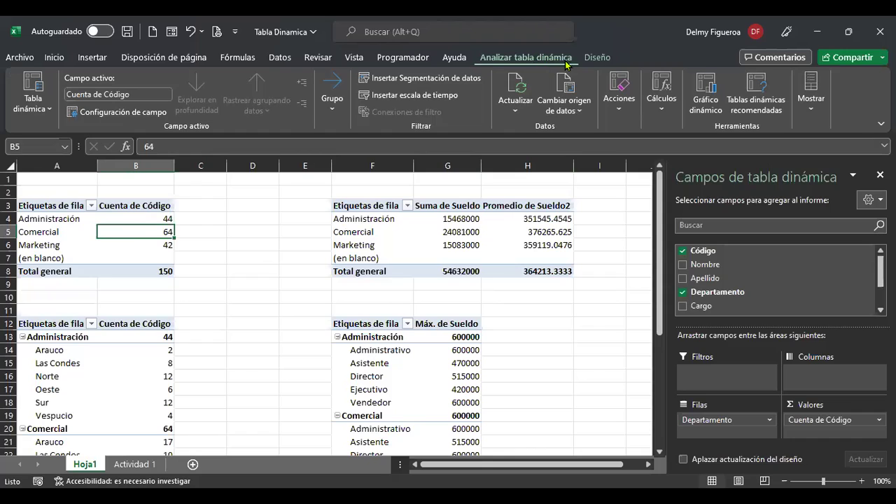
pyautogui.click(49, 111)
pyautogui.click(73, 175)
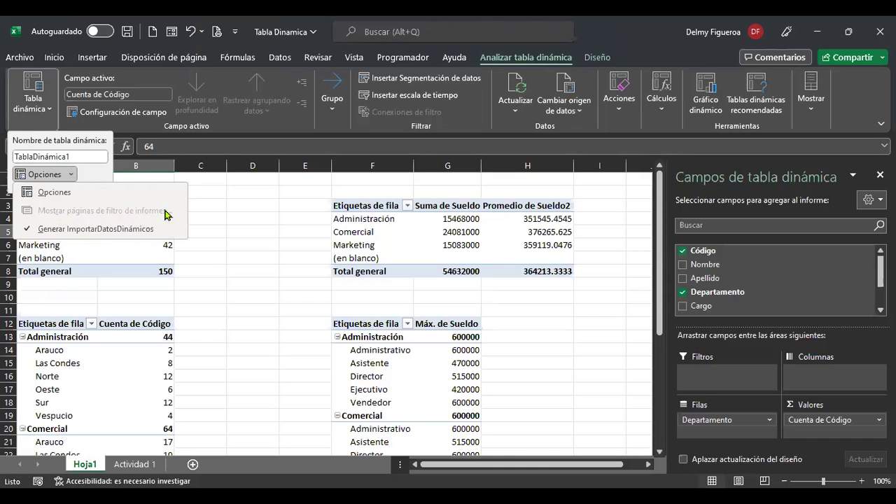
pyautogui.click(237, 238)
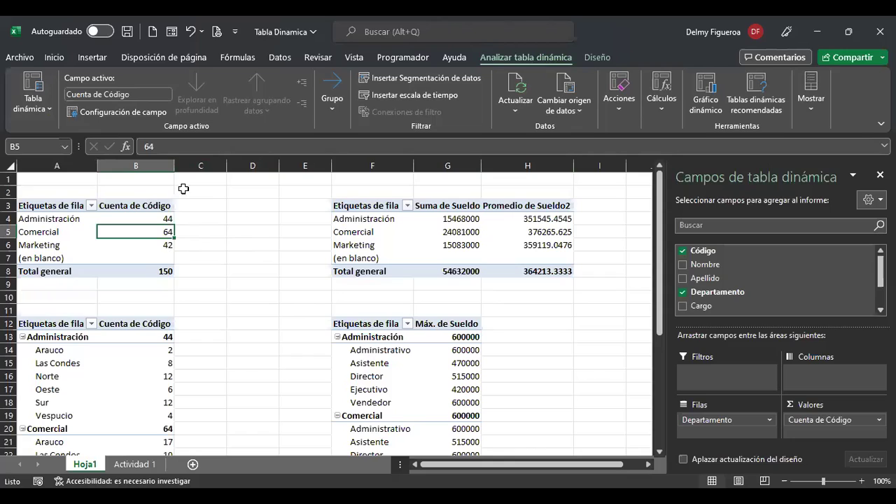
pyautogui.click(334, 109)
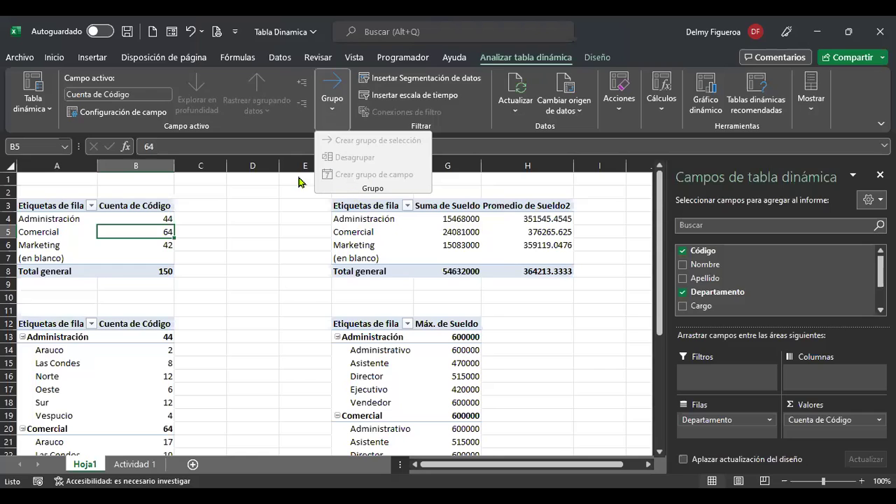
pyautogui.click(56, 239)
pyautogui.click(42, 245)
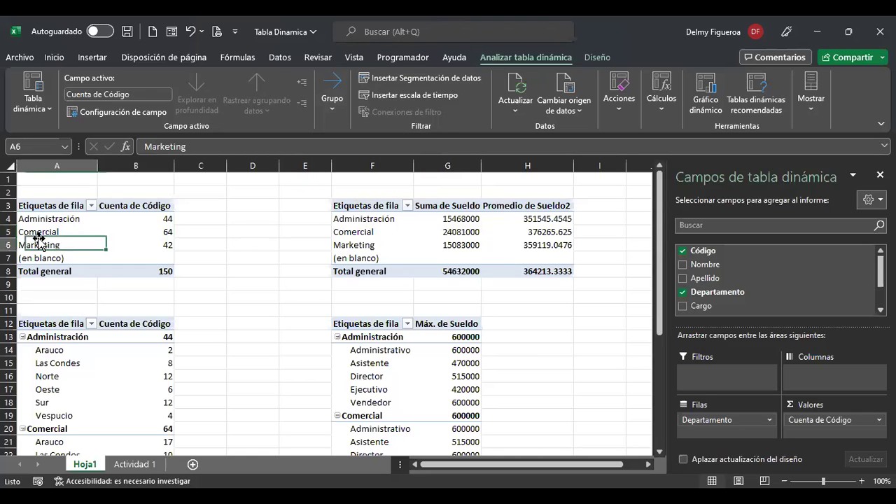
# Insert a blank column before the Departamento column on the Actividad 1 sheet.
pyautogui.click(138, 465)
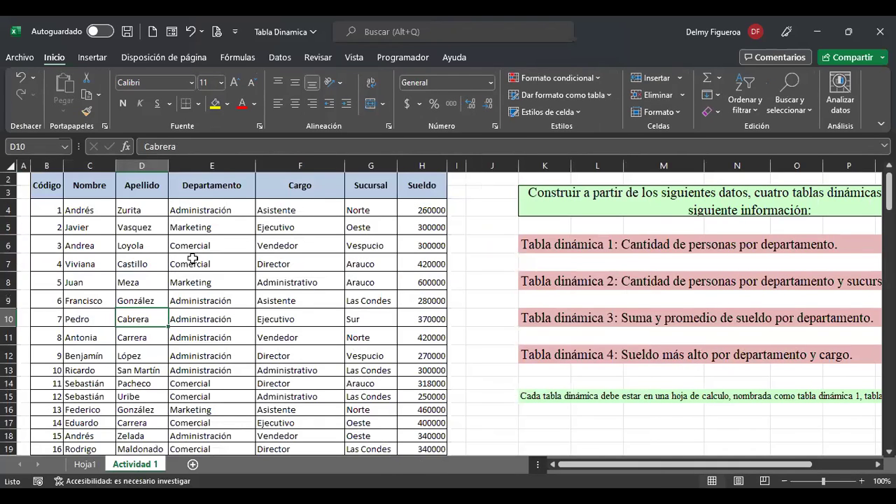
pyautogui.click(226, 167)
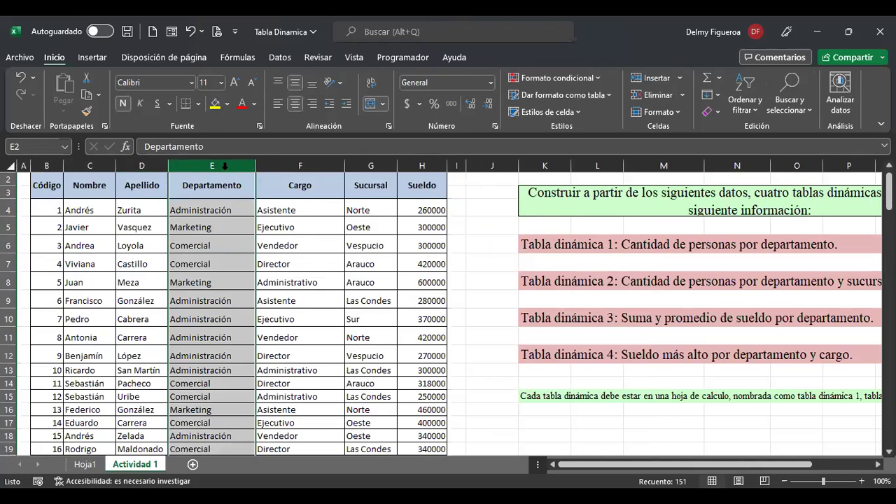
pyautogui.rightClick(225, 166)
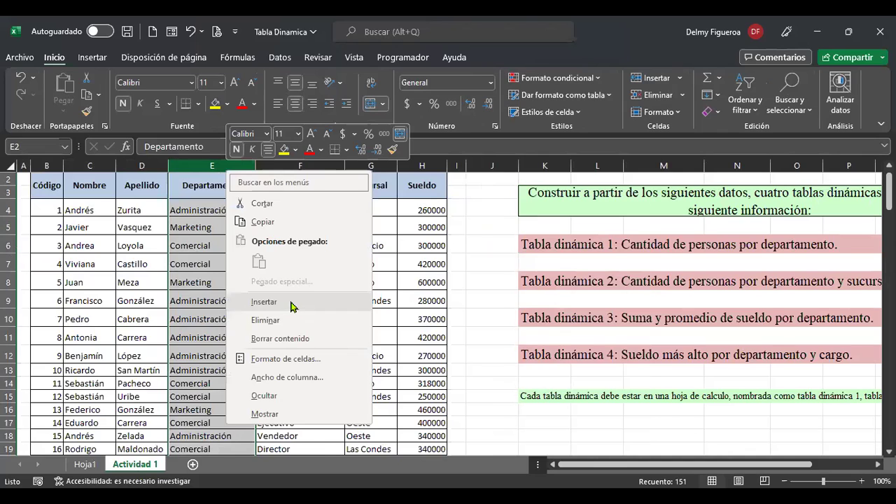
pyautogui.click(292, 305)
pyautogui.click(280, 180)
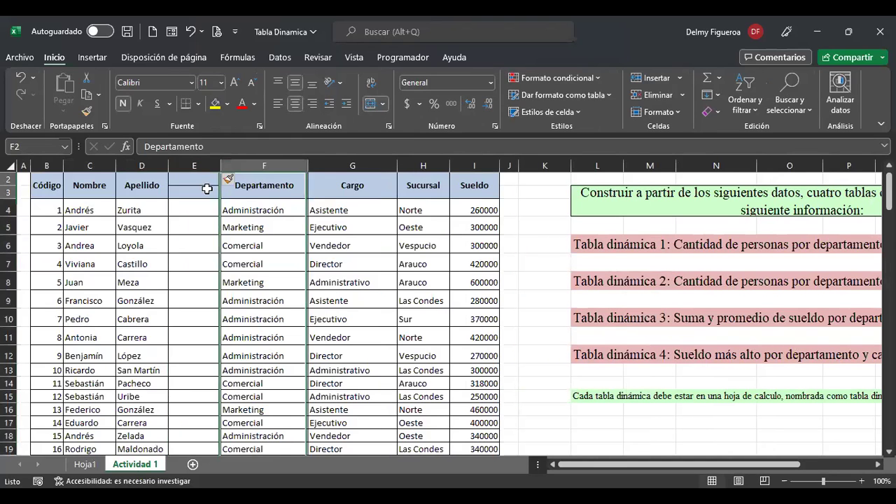
# Merge and center header cells E2:E3 of the blank column and enter the heading Edad.
pyautogui.moveTo(204, 204); pyautogui.dragTo(203, 188)
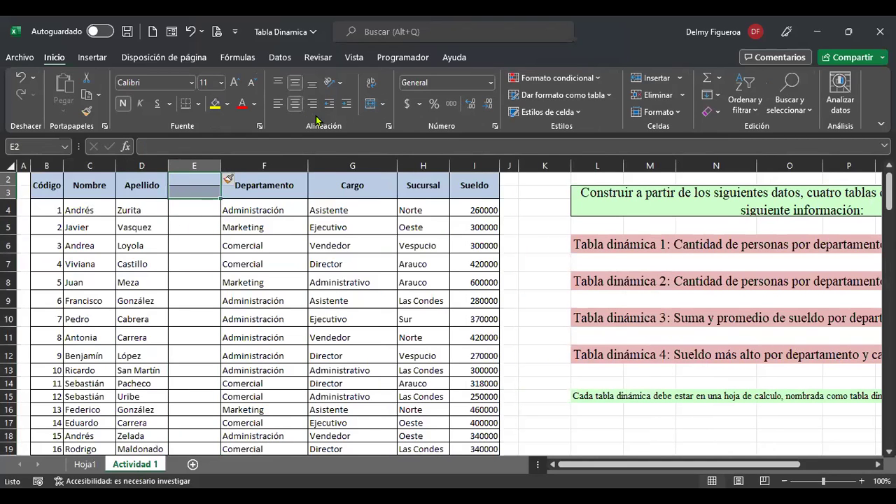
pyautogui.click(365, 104)
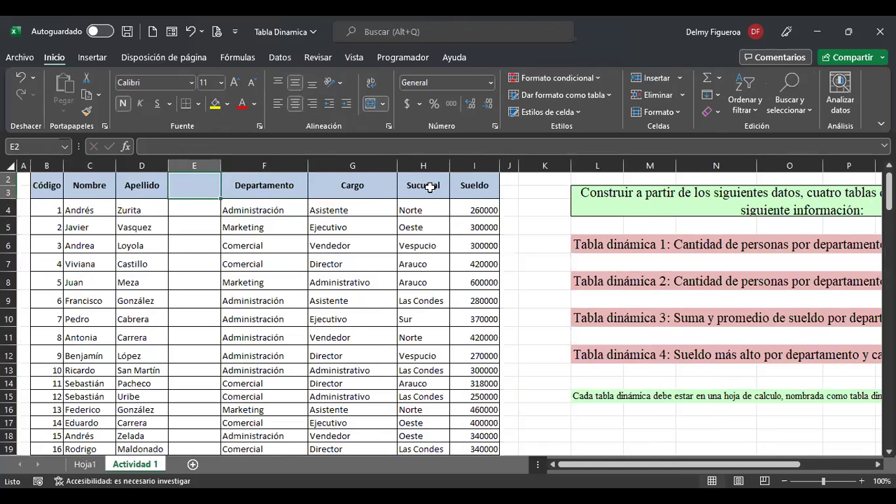
pyautogui.write('Edad')
pyautogui.press('Return')
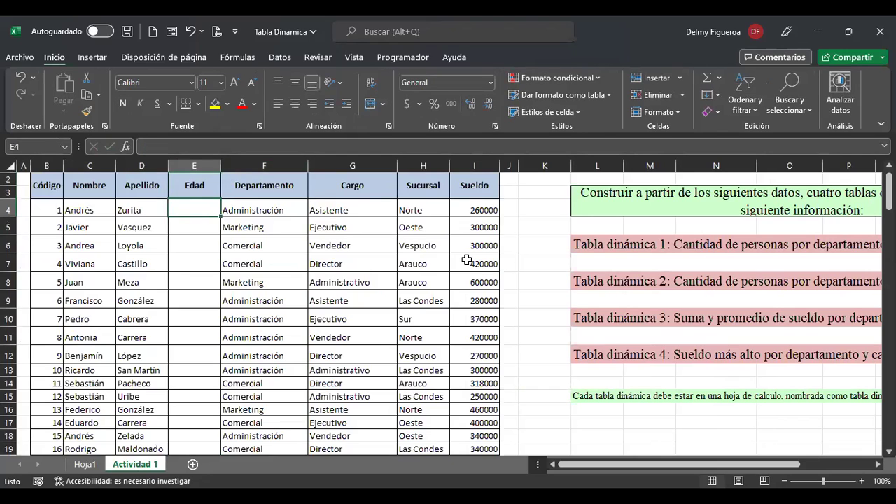
# Enter the formula +ALEATORIO.ENTRE(20;50) in cell E4 to generate a random age for the first employee.
pyautogui.write('+a')
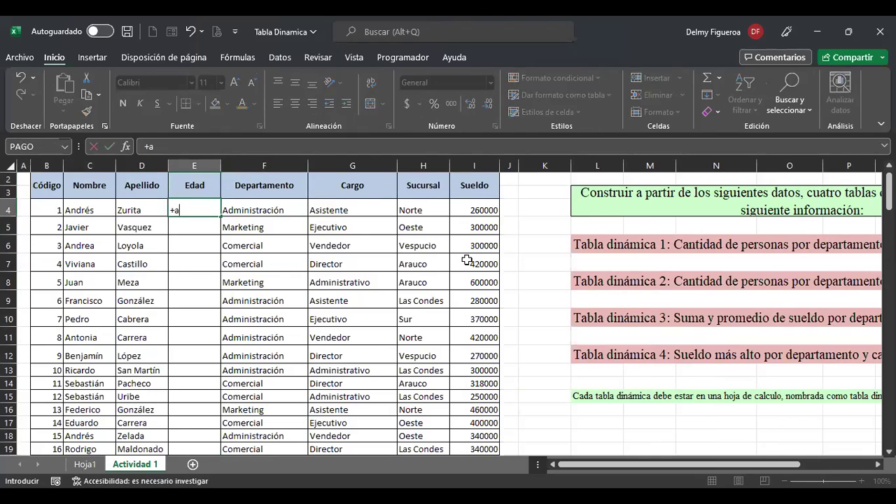
pyautogui.write('lea')
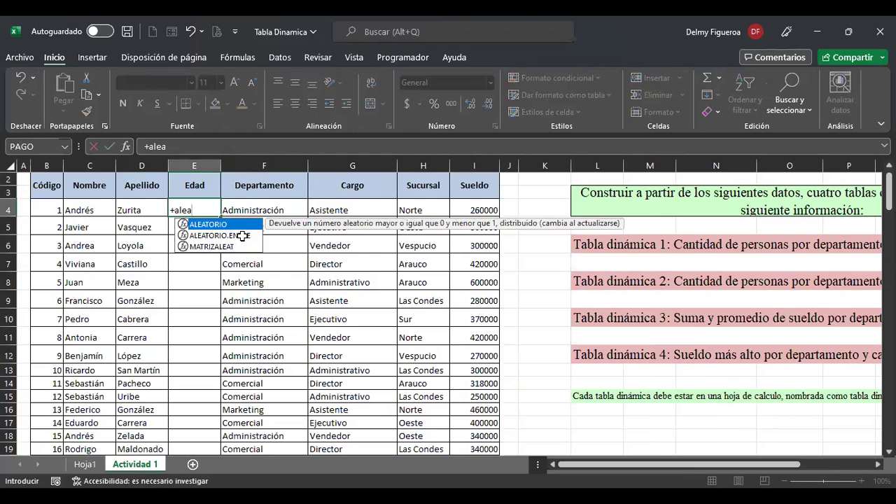
pyautogui.doubleClick(245, 237)
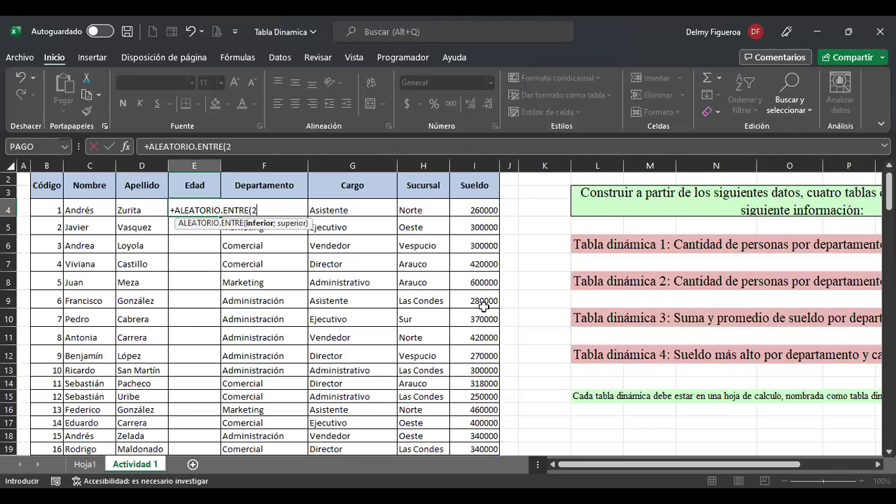
pyautogui.write('20;50')
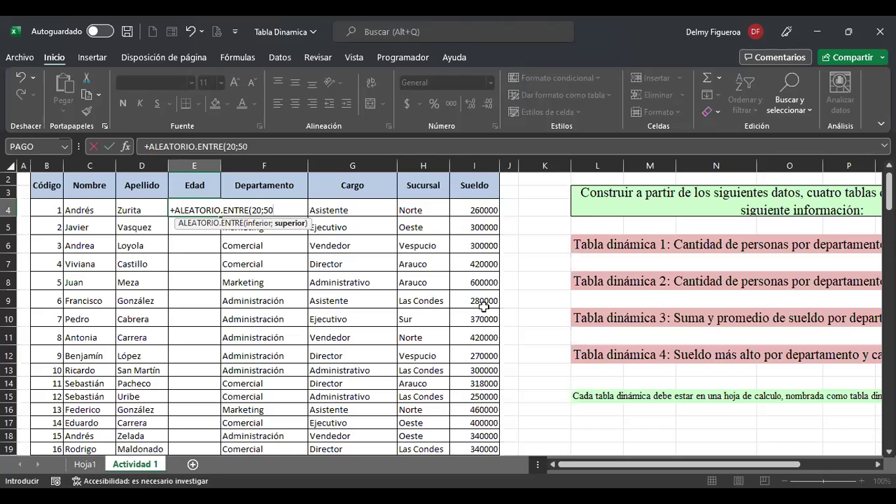
pyautogui.press('Return')
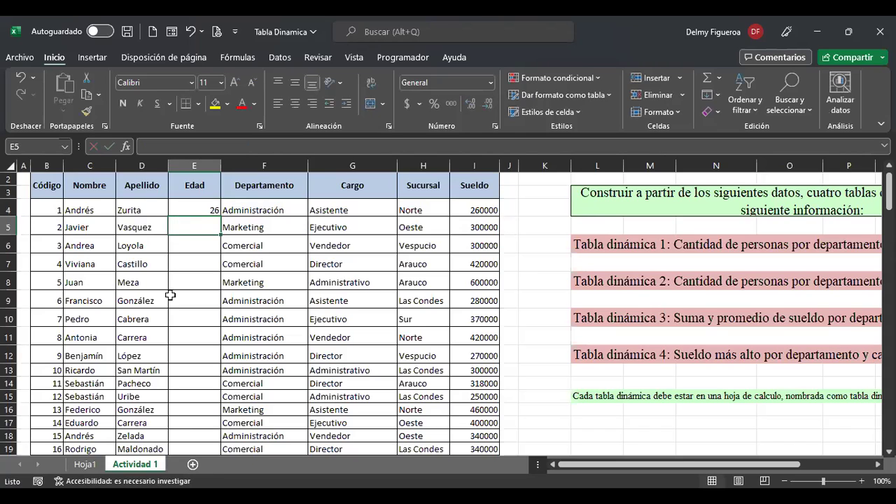
# Fill the E4 random-age formula down the whole Edad column and center the ages horizontally.
pyautogui.click(199, 209)
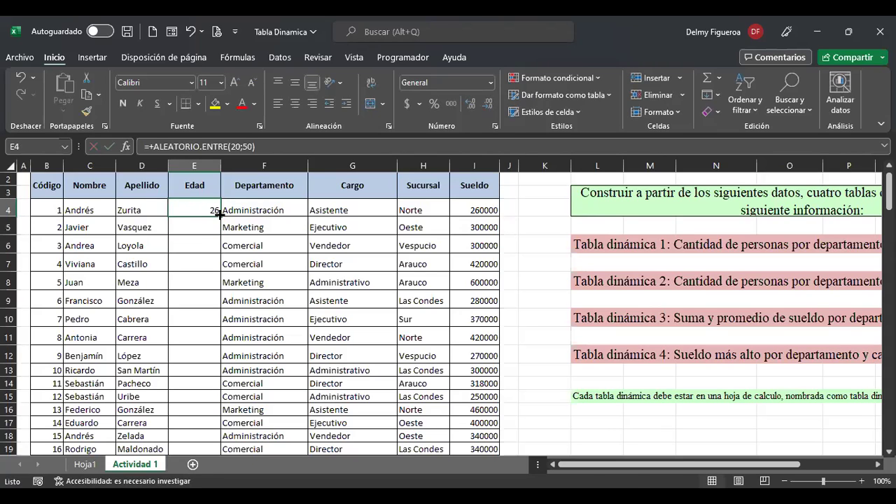
pyautogui.doubleClick(219, 215)
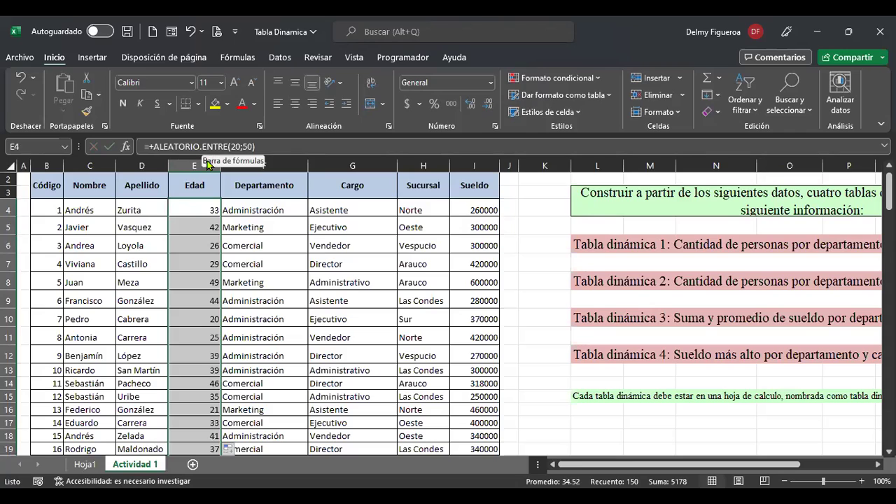
pyautogui.click(294, 103)
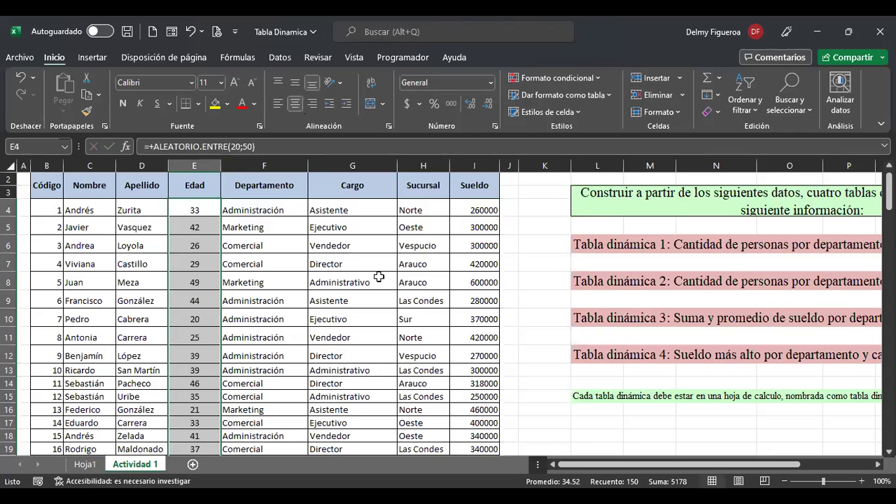
# Replace the random formulas in the Edad column with fixed values by copying and pasting them as values in place.
pyautogui.hotkey('ctrl', 'c')
pyautogui.rightClick(208, 226)
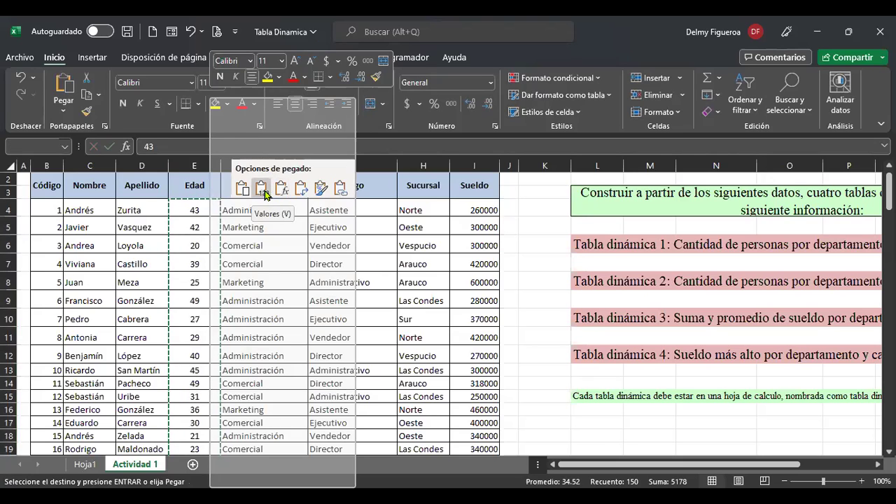
pyautogui.click(265, 195)
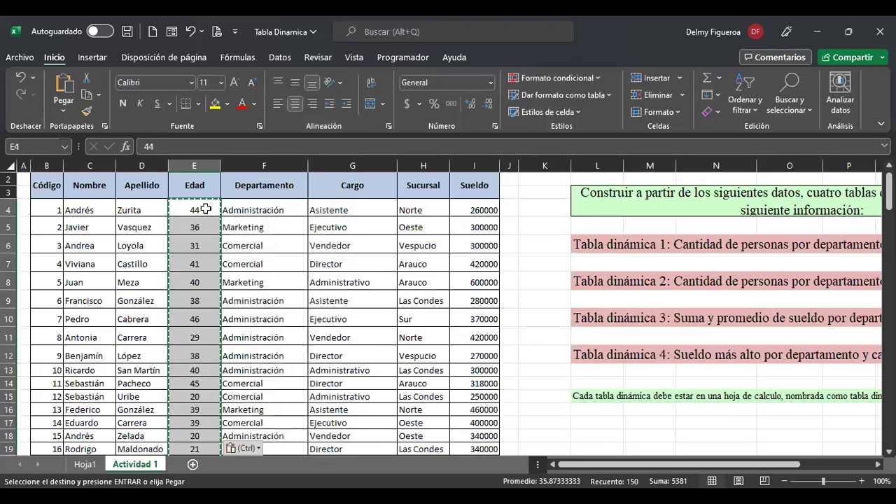
pyautogui.press('Escape')
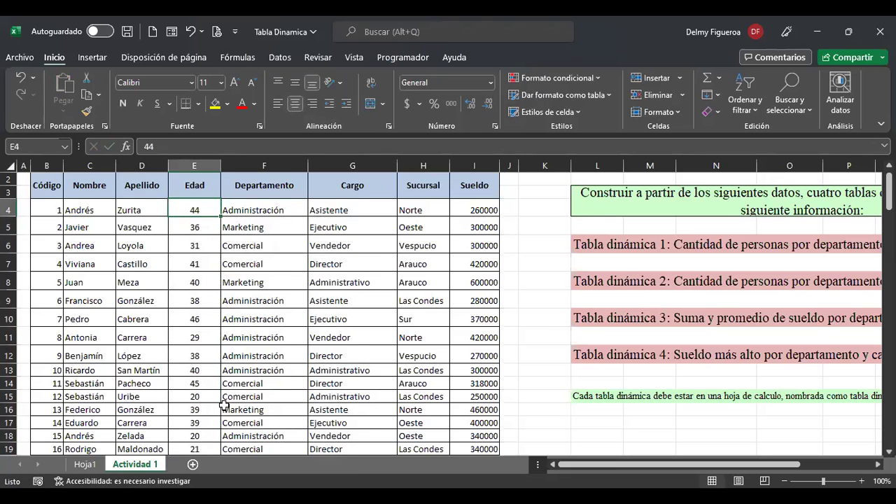
# Refresh the Departamento headcount pivot table on Hoja1 so its field list includes the new Edad column.
pyautogui.click(84, 464)
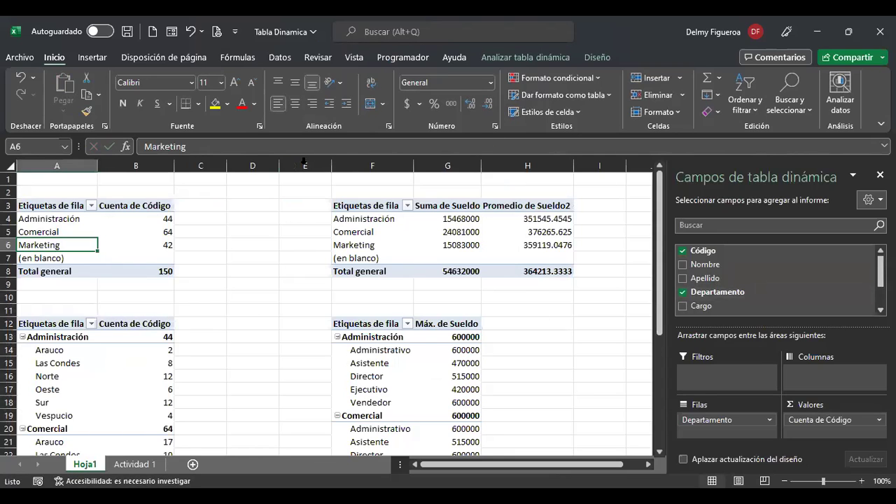
pyautogui.click(562, 58)
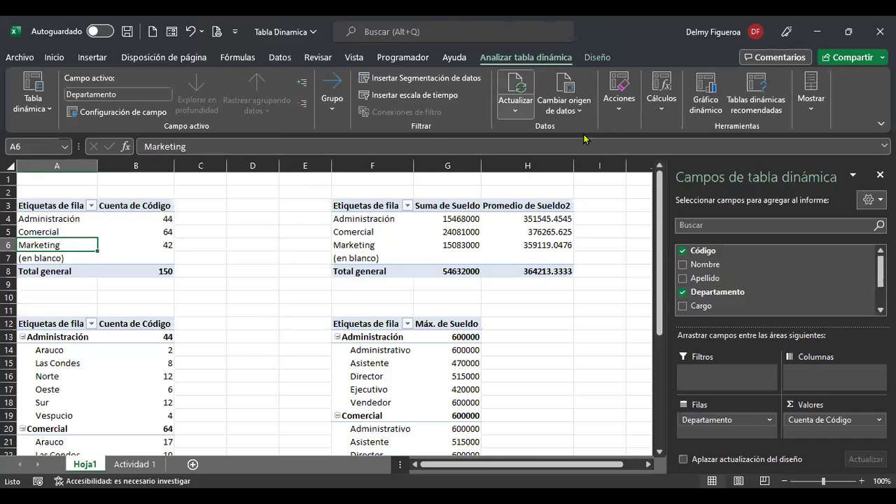
pyautogui.click(518, 112)
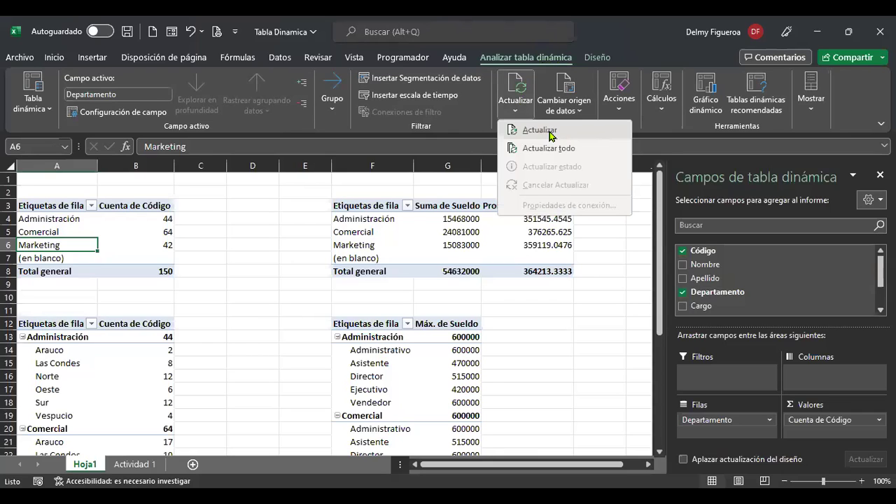
pyautogui.click(550, 131)
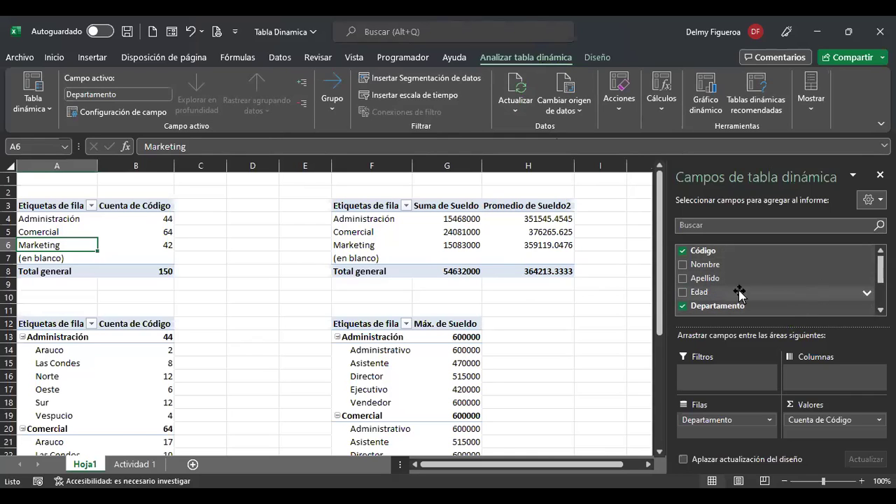
pyautogui.click(138, 466)
pyautogui.click(85, 464)
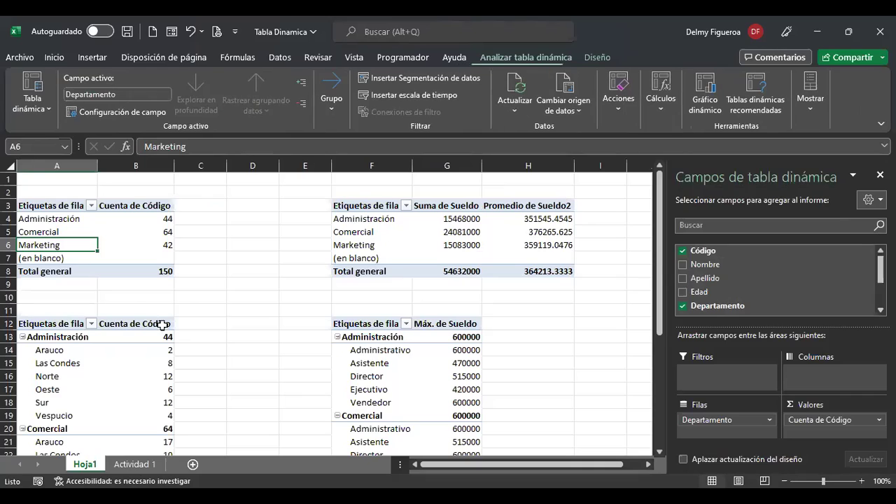
# Try adding Edad as a summed value in the Departamento headcount pivot table, and remove the field again.
pyautogui.click(683, 293)
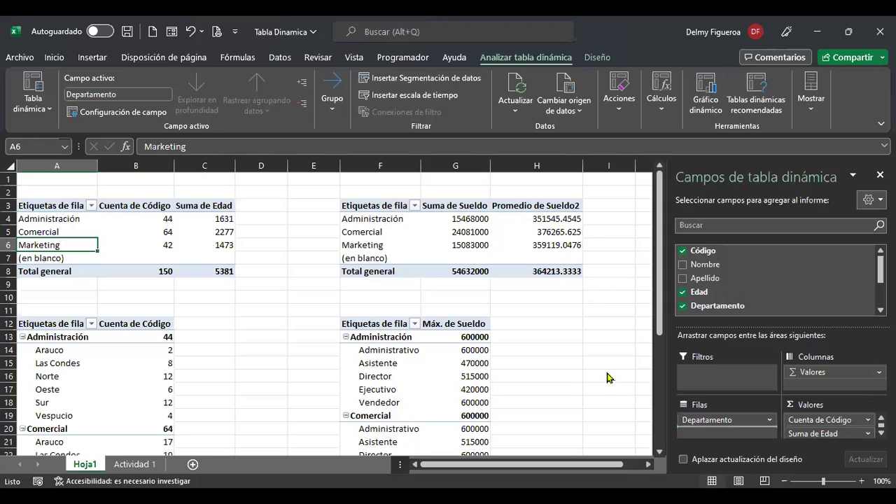
pyautogui.click(454, 295)
pyautogui.click(868, 433)
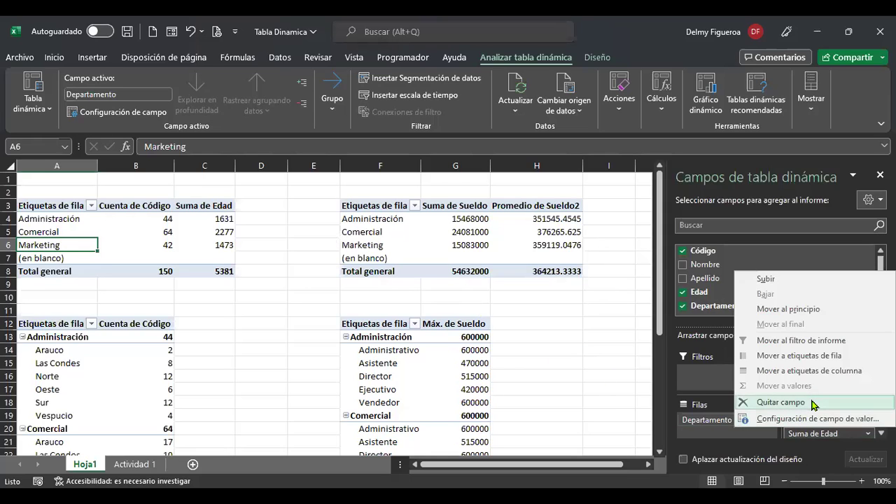
pyautogui.click(780, 402)
# Try to place the Edad field in the rows and in the columns of the Departamento headcount pivot table.
pyautogui.moveTo(703, 293); pyautogui.dragTo(727, 419)
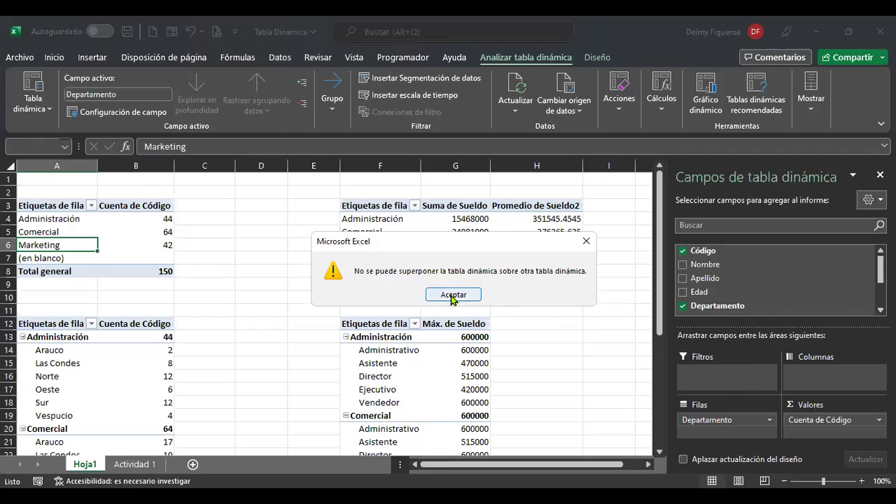
pyautogui.click(452, 296)
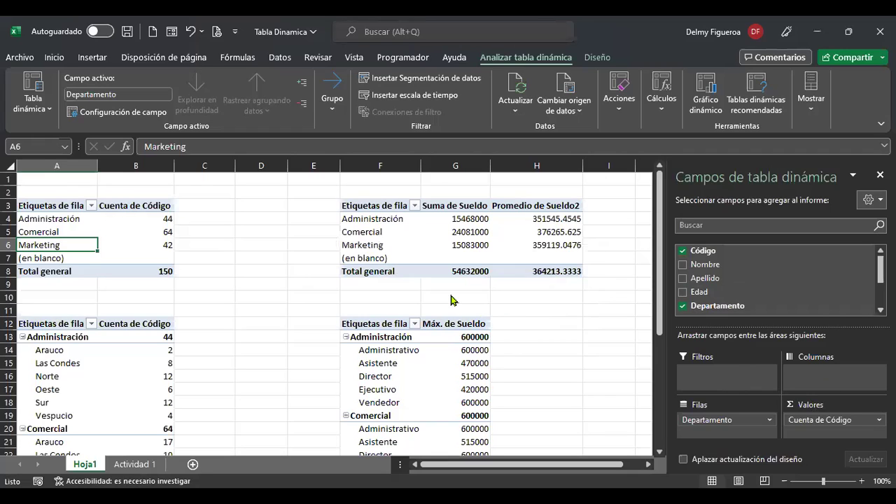
pyautogui.moveTo(694, 295); pyautogui.dragTo(783, 362)
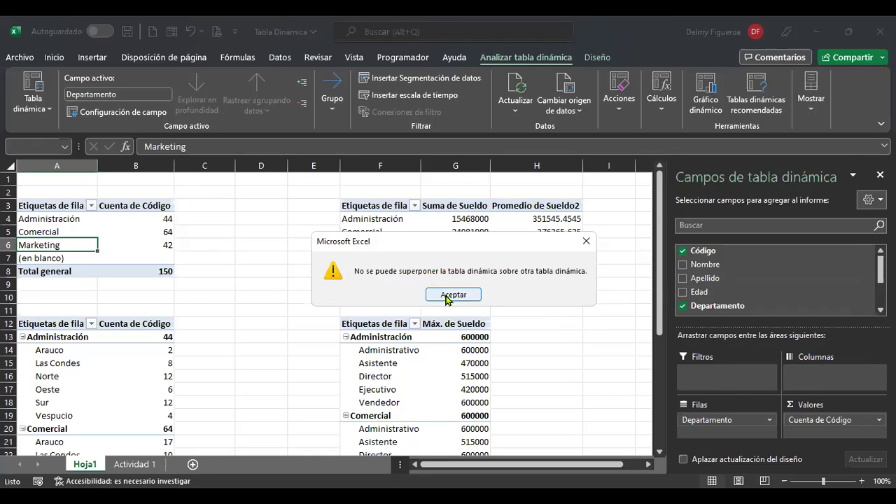
pyautogui.click(446, 295)
# Examine the commands offered for the department labels and for the count values of the headcount pivot table.
pyautogui.click(140, 219)
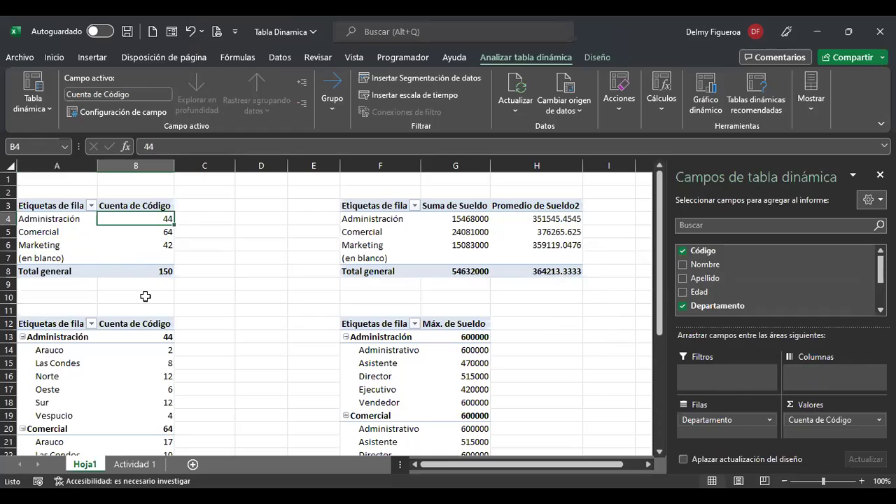
pyautogui.click(83, 244)
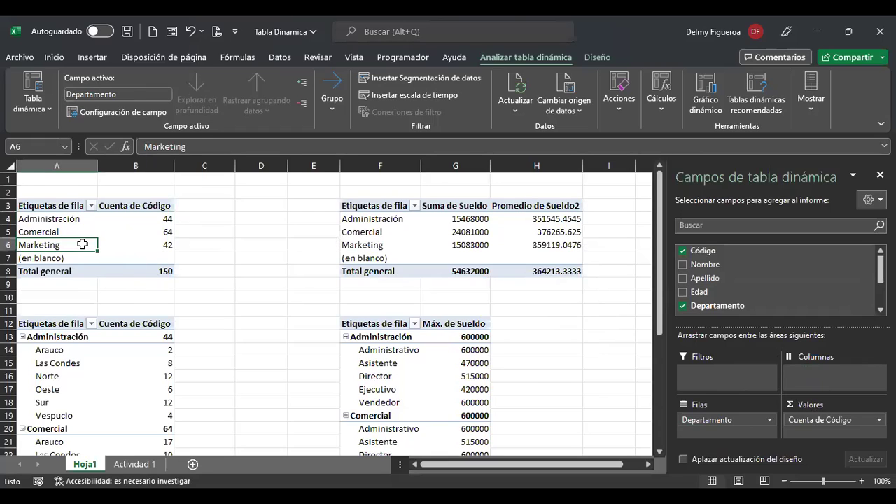
pyautogui.rightClick(82, 243)
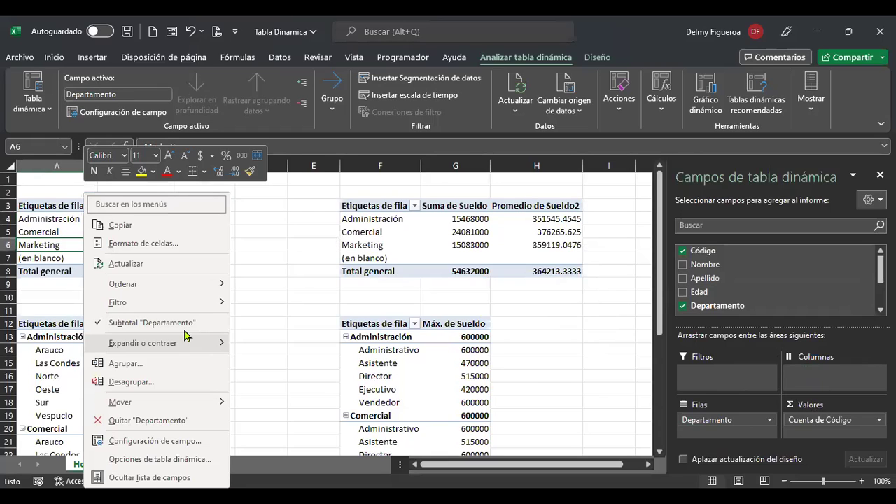
pyautogui.click(159, 258)
pyautogui.rightClick(135, 232)
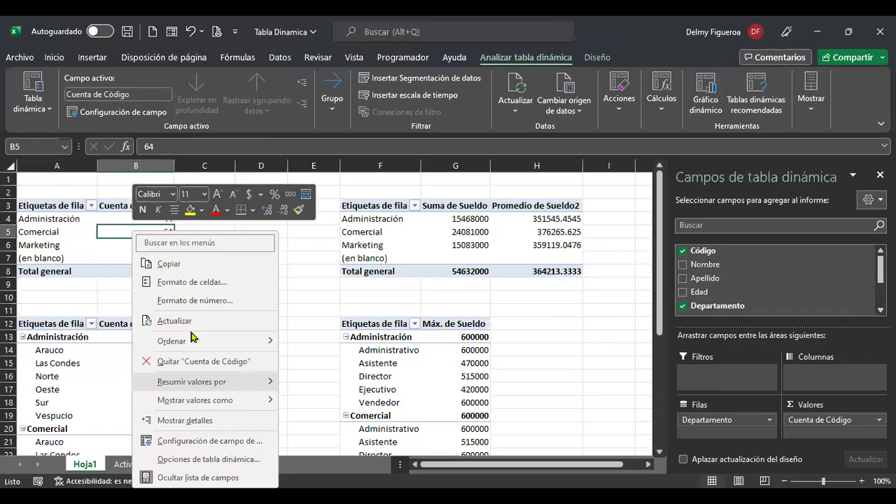
pyautogui.click(94, 256)
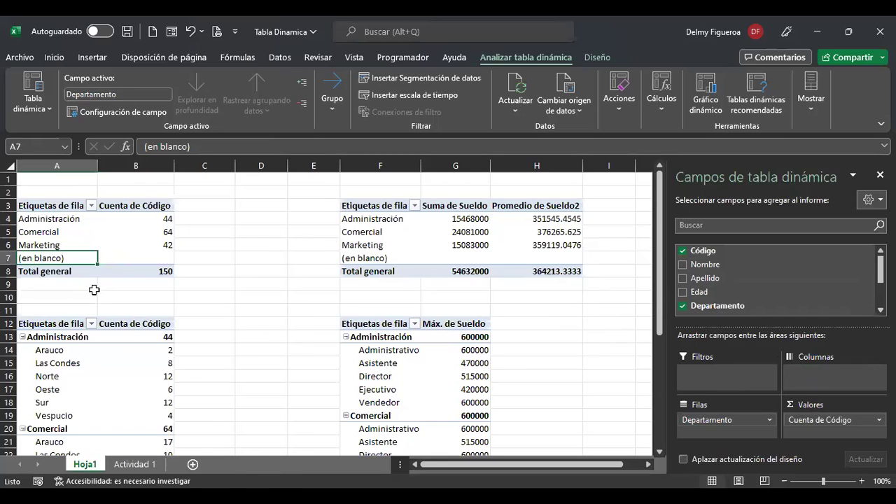
# Review the header rows and Departamento column on the Actividad 1 sheet against the pivot tables on Hoja1.
pyautogui.click(137, 467)
pyautogui.click(98, 190)
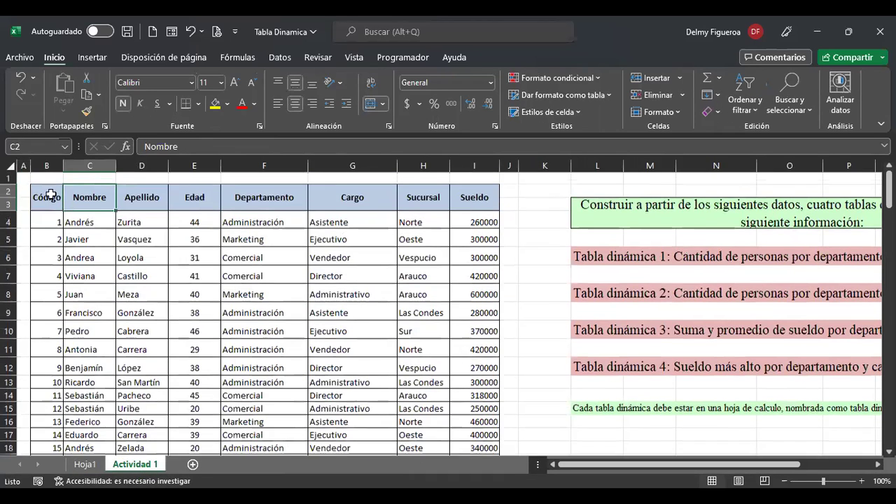
pyautogui.moveTo(9, 191); pyautogui.dragTo(8, 204)
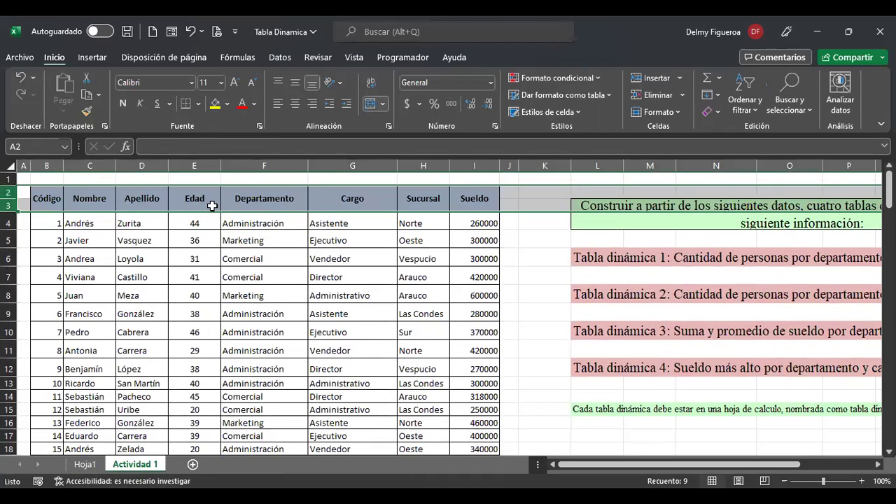
pyautogui.click(267, 198)
pyautogui.click(85, 465)
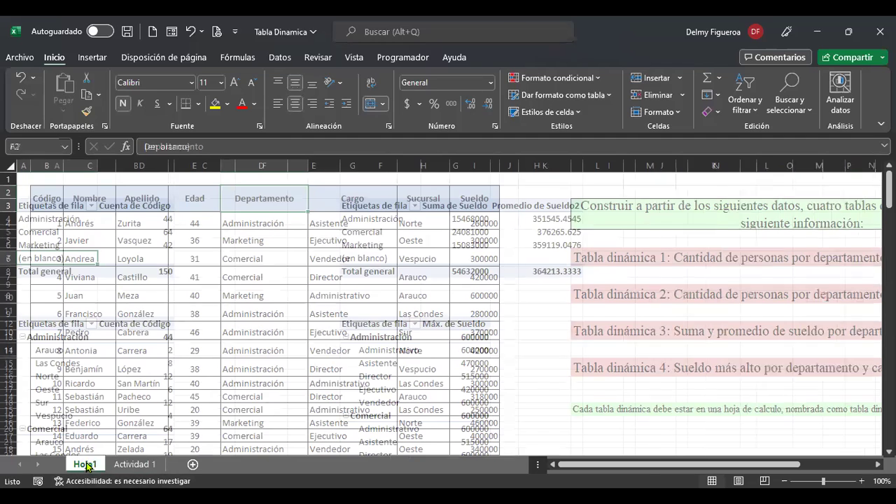
pyautogui.click(134, 465)
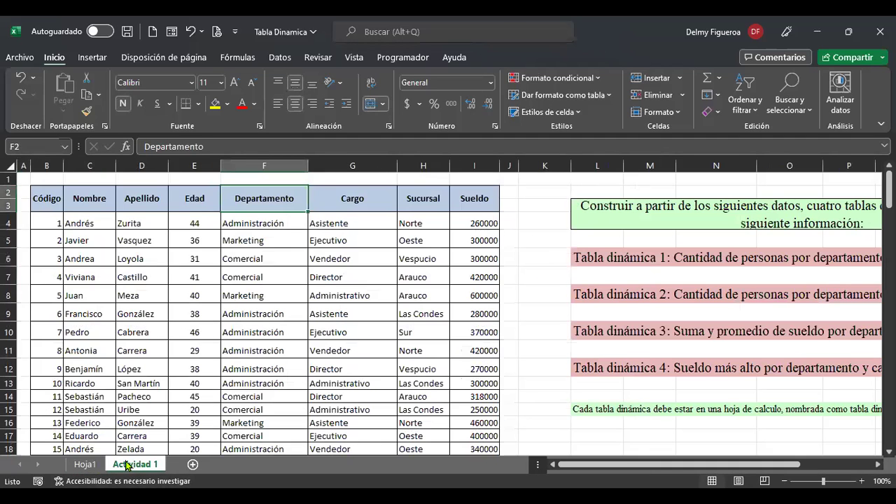
pyautogui.click(85, 464)
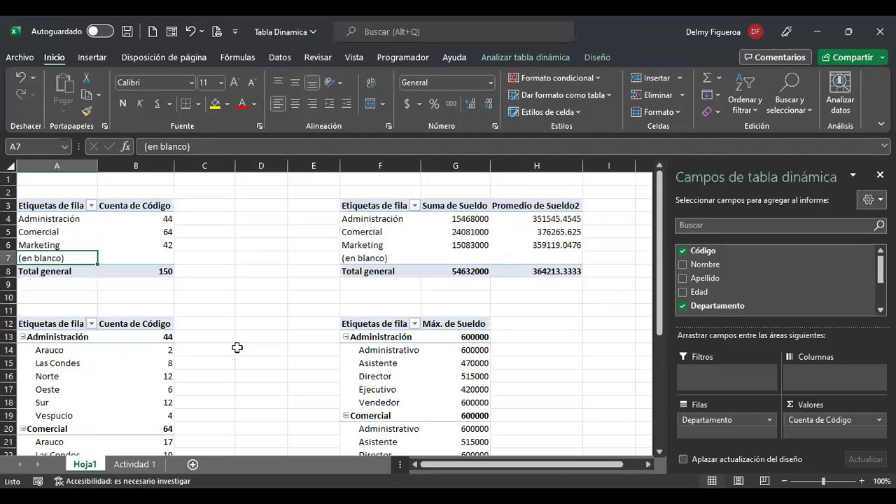
pyautogui.click(135, 465)
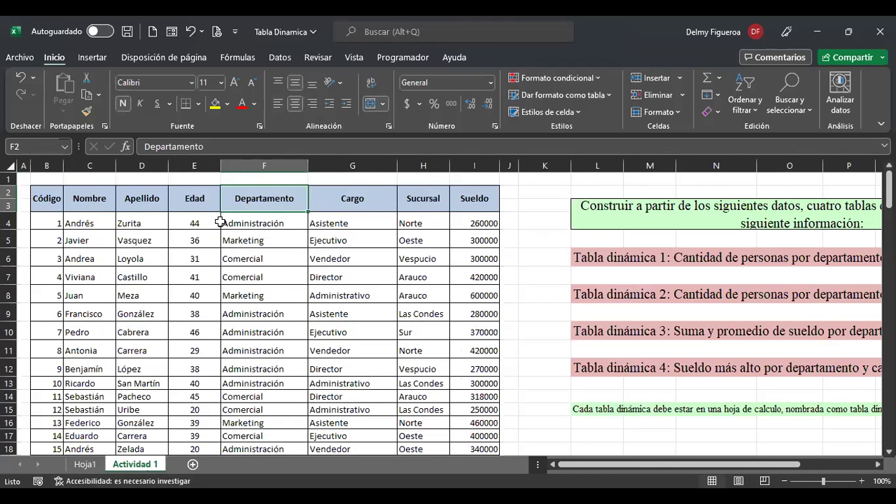
pyautogui.click(276, 218)
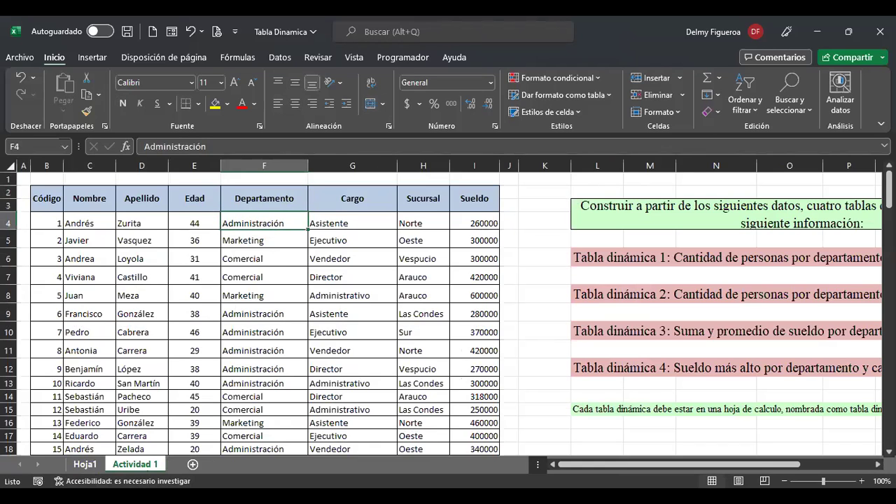
pyautogui.click(84, 465)
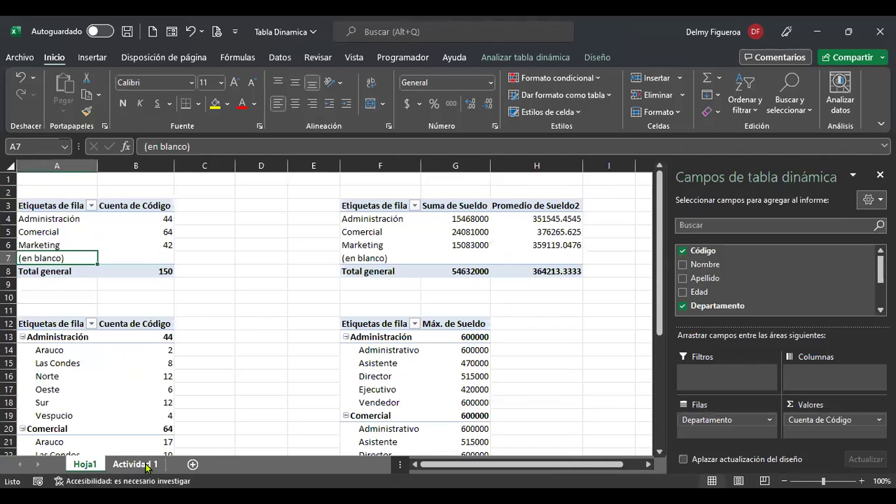
pyautogui.click(135, 465)
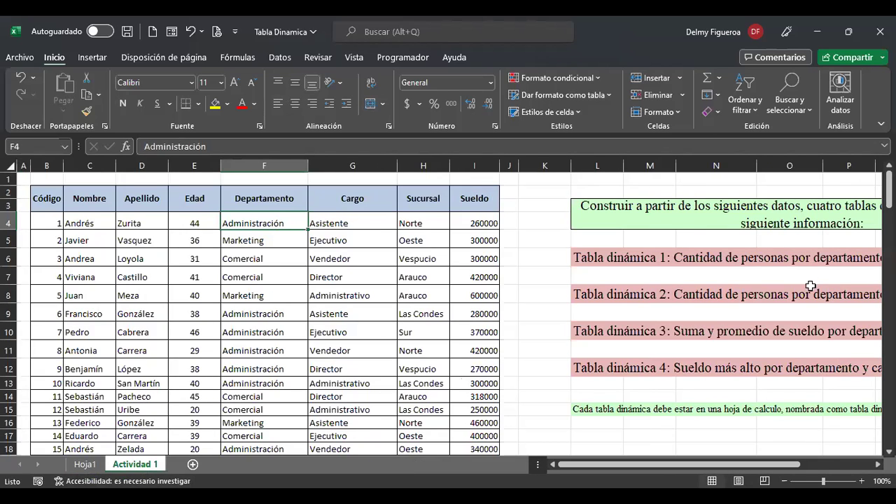
# Insert a pivot table on a new worksheet from the Actividad 1 data range B2:I153.
pyautogui.click(286, 273)
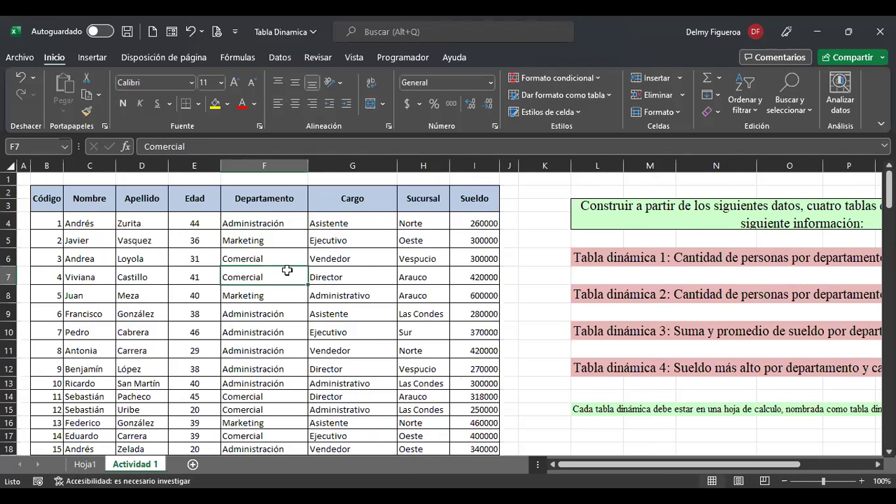
pyautogui.click(94, 57)
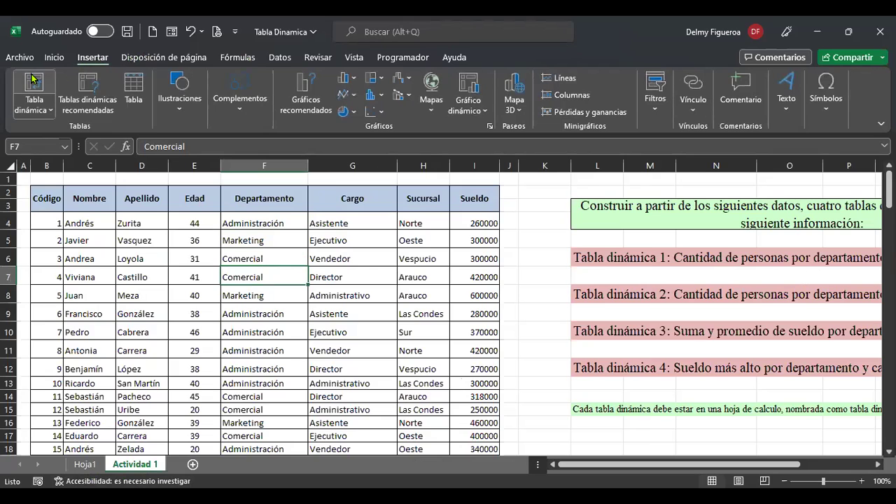
pyautogui.hotkey('alt', 'n')
pyautogui.press('v')
pyautogui.press('t')
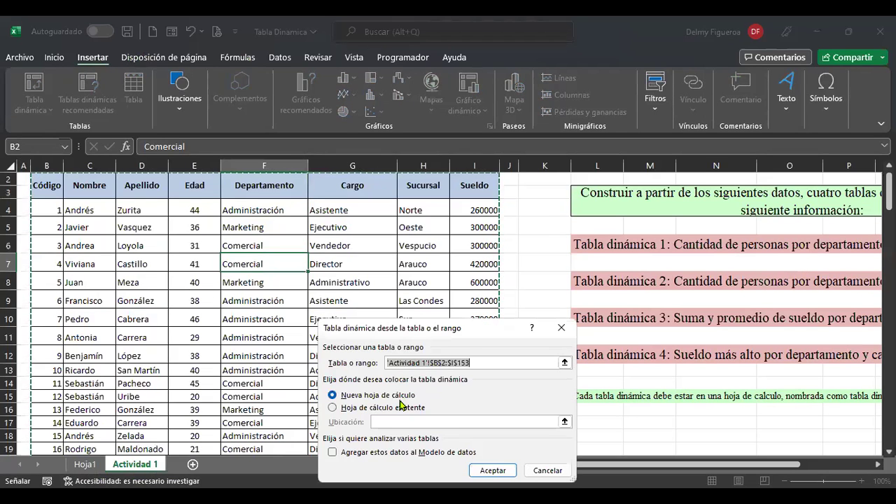
pyautogui.click(376, 395)
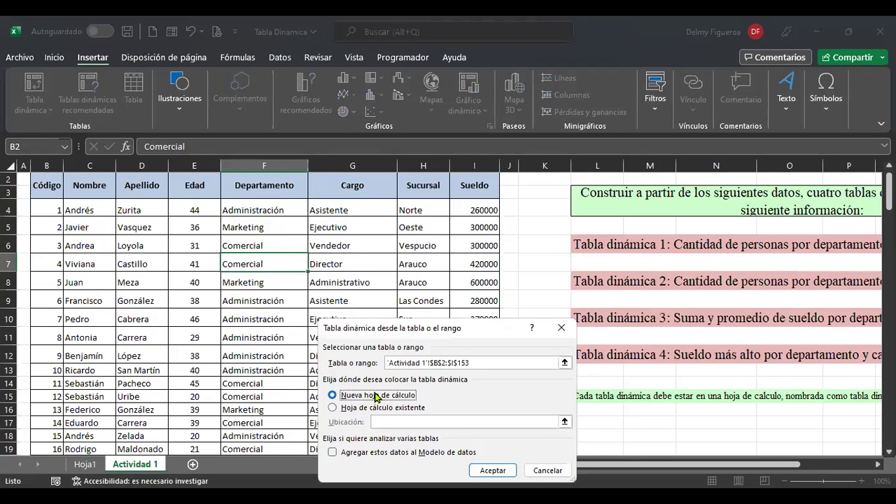
pyautogui.click(498, 471)
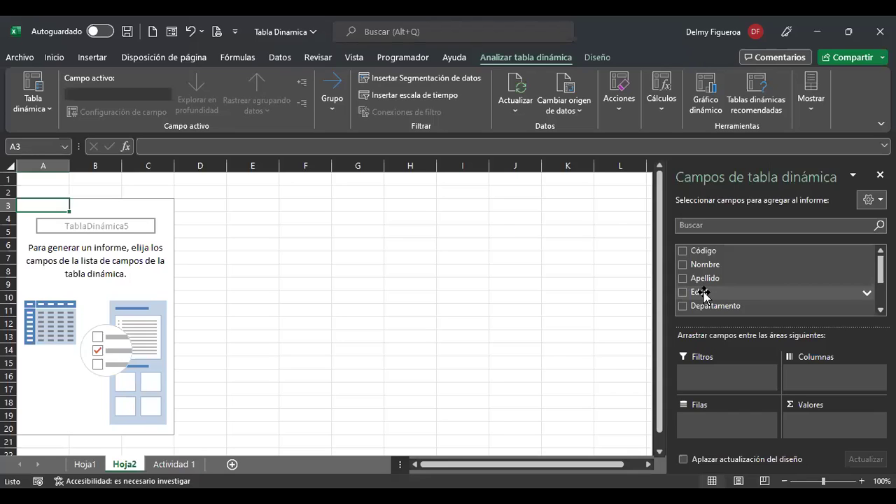
# Add Departamento and Edad to the rows and Sucursal to the columns of the new pivot table.
pyautogui.click(682, 306)
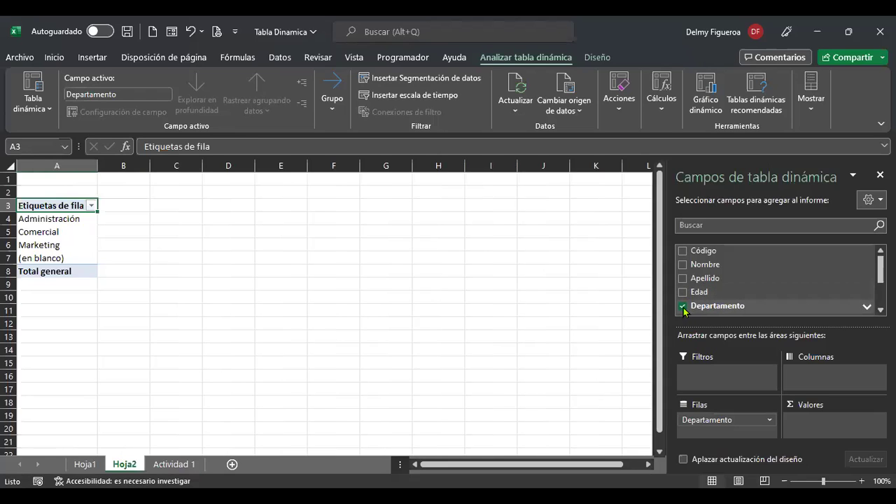
pyautogui.click(682, 292)
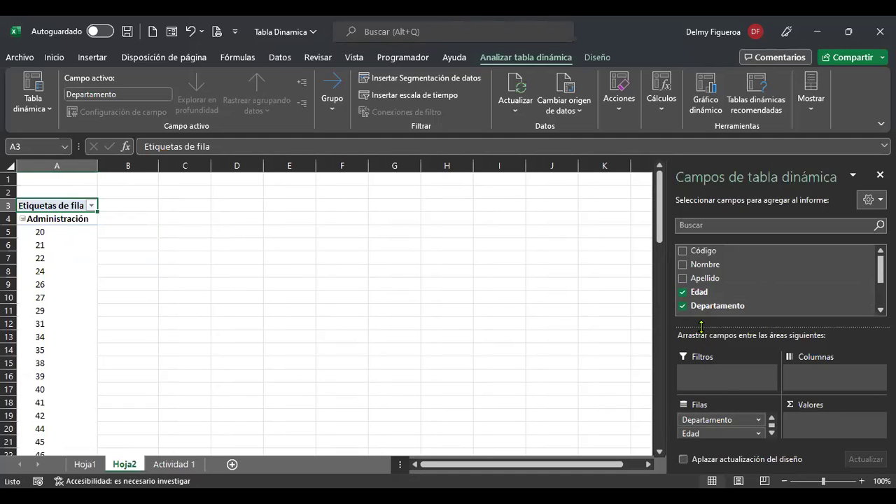
pyautogui.scroll(-2, 700, 292)
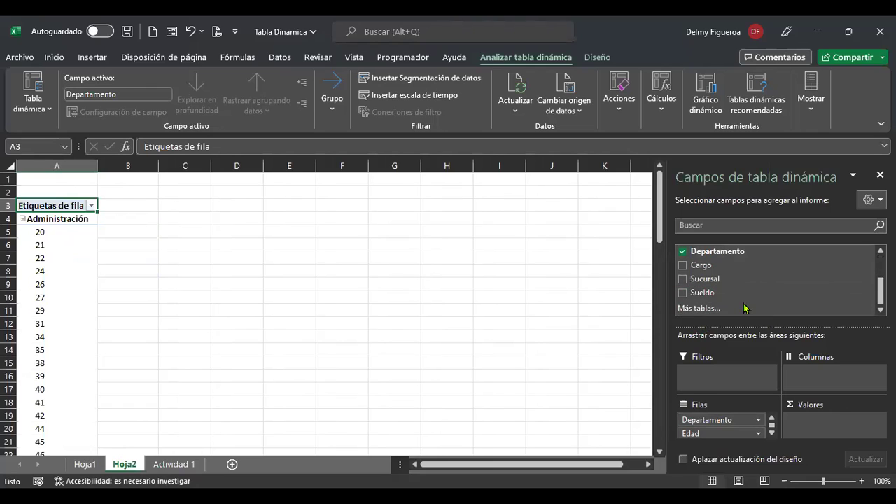
pyautogui.click(682, 281)
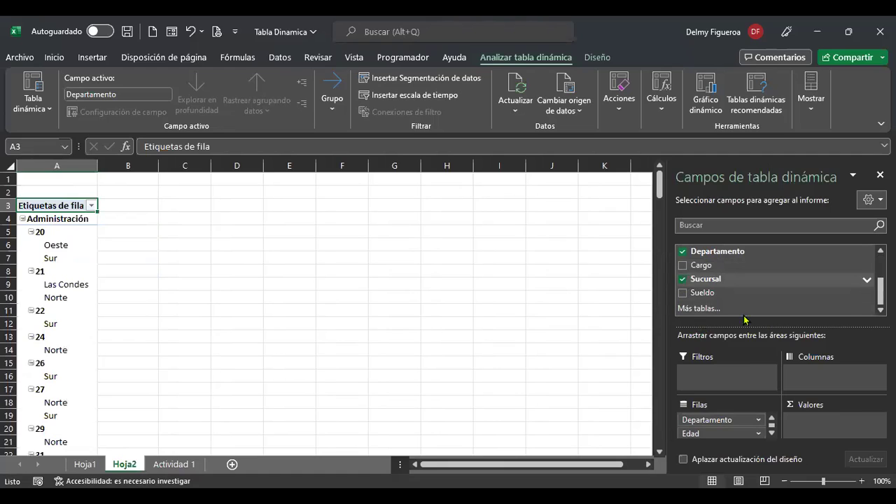
pyautogui.scroll(-1, 721, 425)
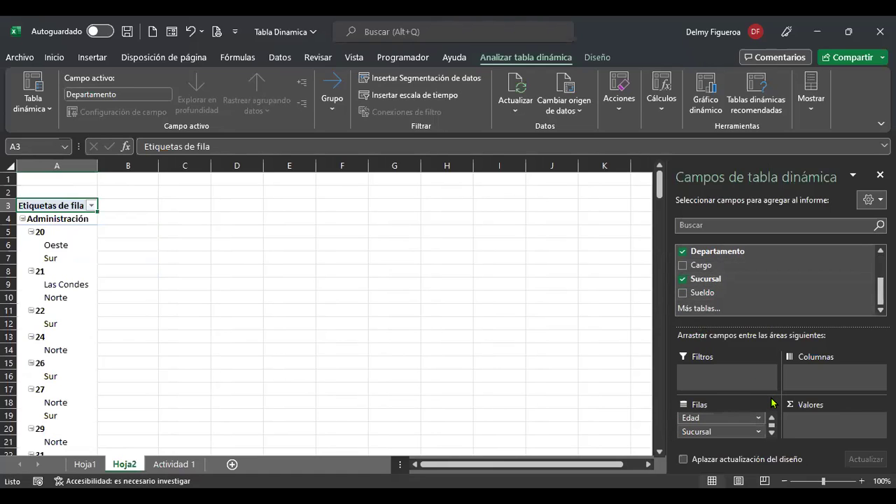
pyautogui.moveTo(718, 431); pyautogui.dragTo(829, 382)
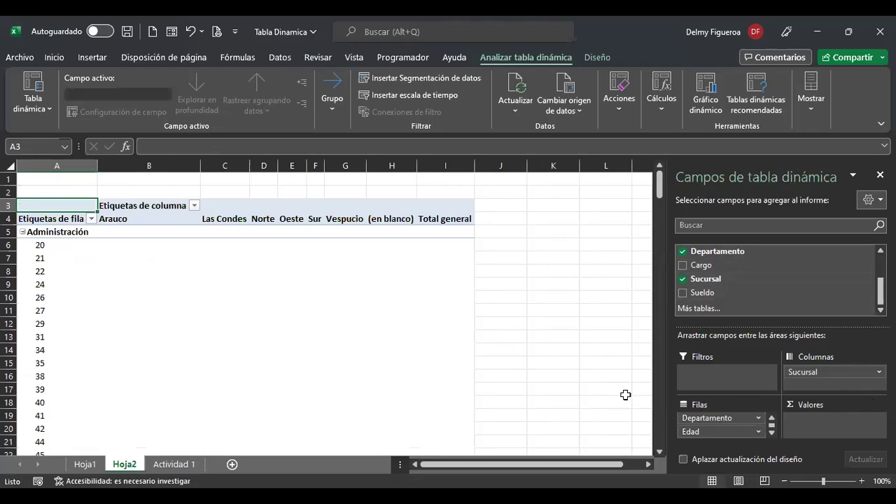
# Collapse the Administración, Comercial and Marketing groups in the pivot table rows.
pyautogui.click(22, 232)
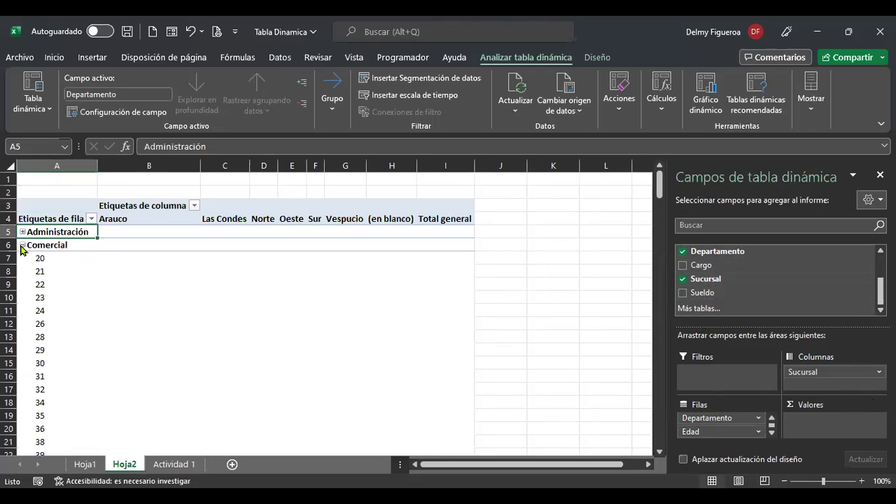
pyautogui.click(21, 245)
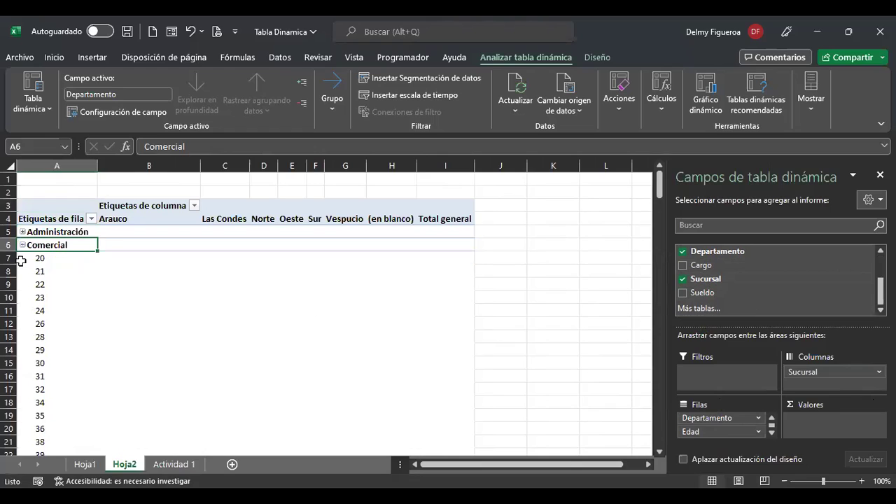
pyautogui.click(23, 258)
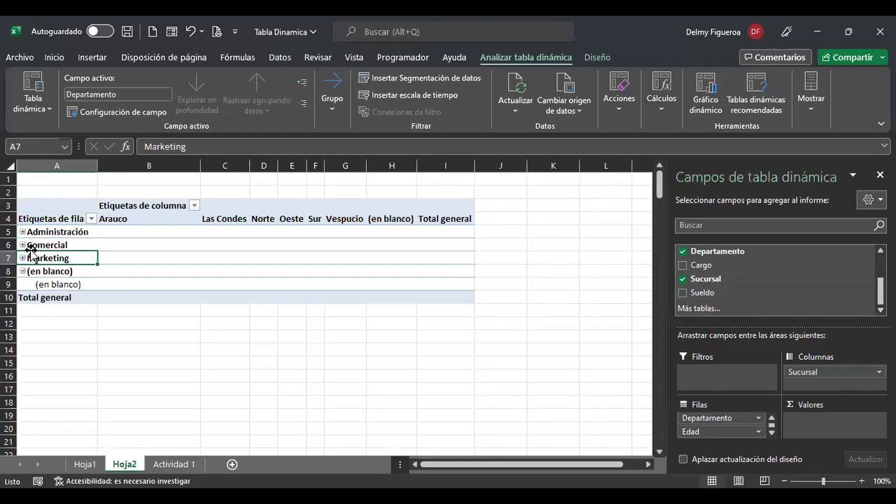
# Examine the grouping commands offered for an age label under Administración and for the Administración label itself.
pyautogui.click(22, 232)
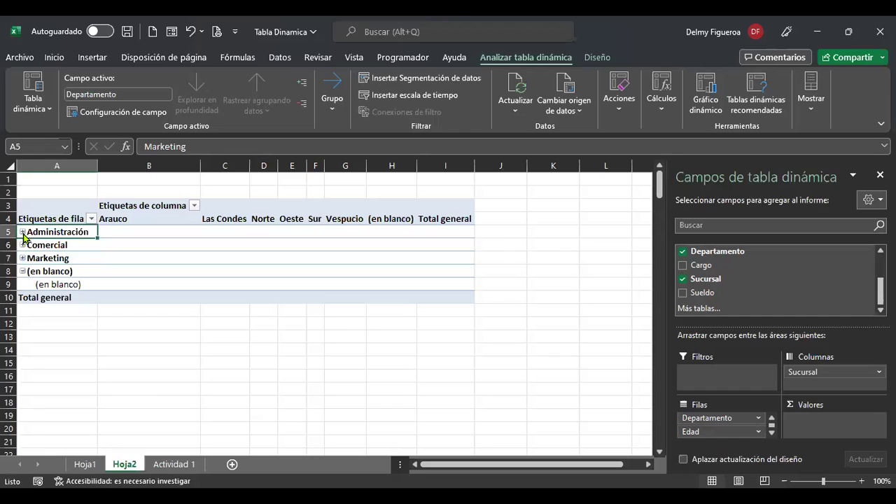
pyautogui.click(45, 245)
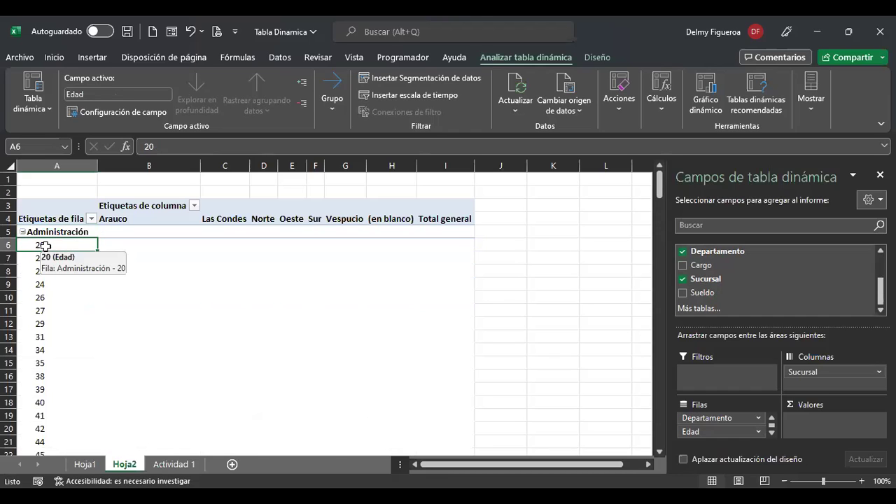
pyautogui.rightClick(46, 245)
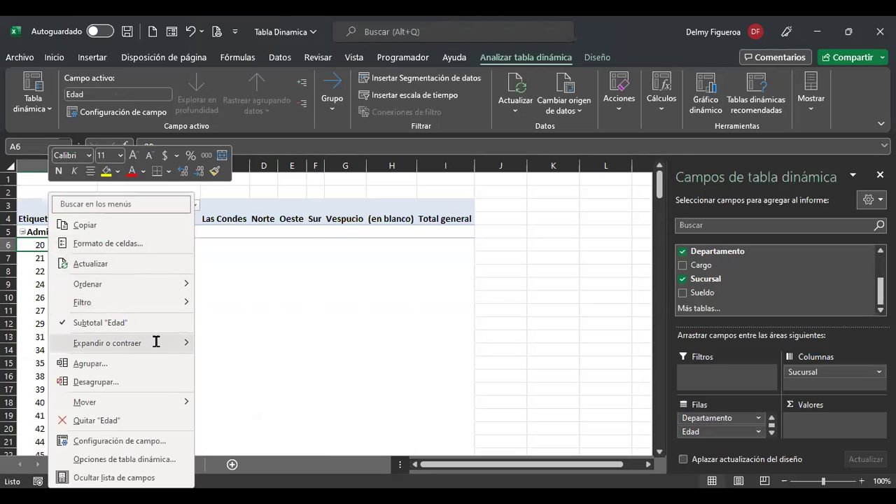
pyautogui.click(157, 363)
pyautogui.click(157, 396)
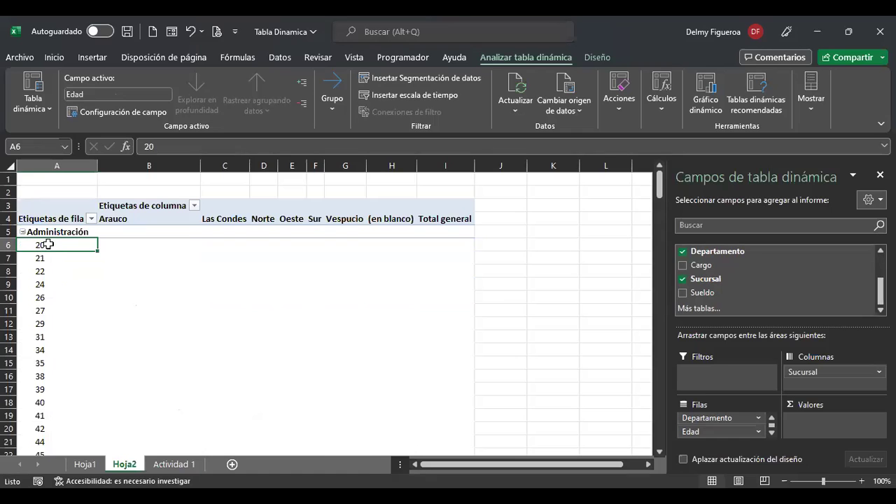
pyautogui.click(23, 231)
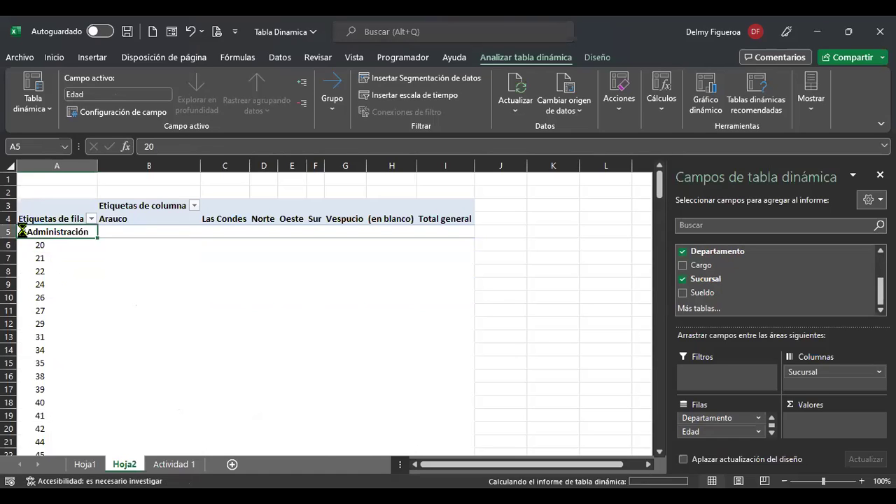
pyautogui.click(329, 106)
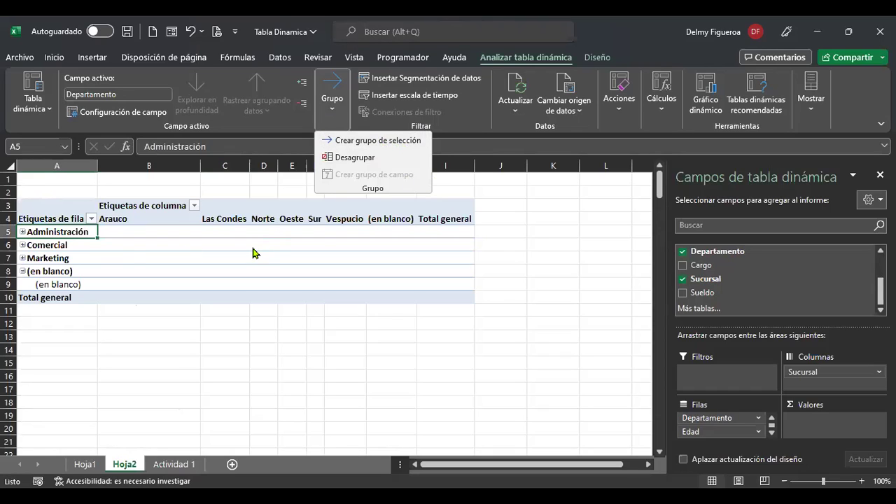
pyautogui.click(209, 242)
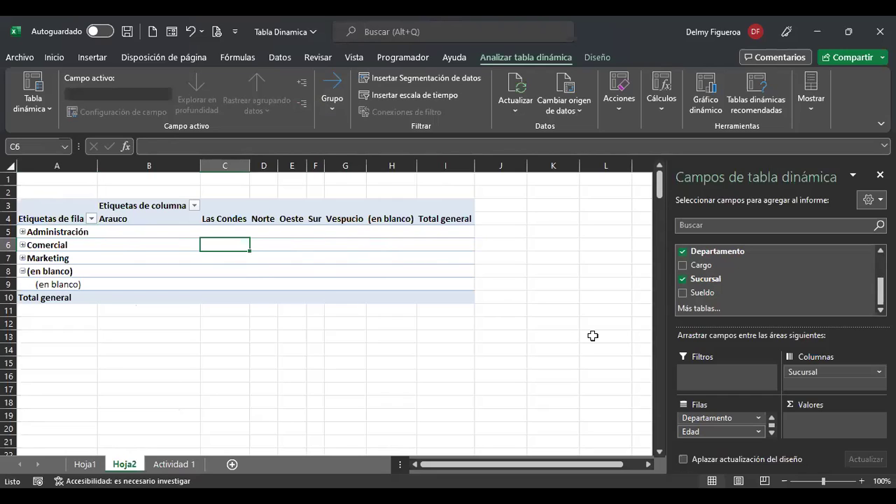
# Try Departamento as a report filter, and return it to the rows above Edad.
pyautogui.moveTo(706, 418); pyautogui.dragTo(726, 382)
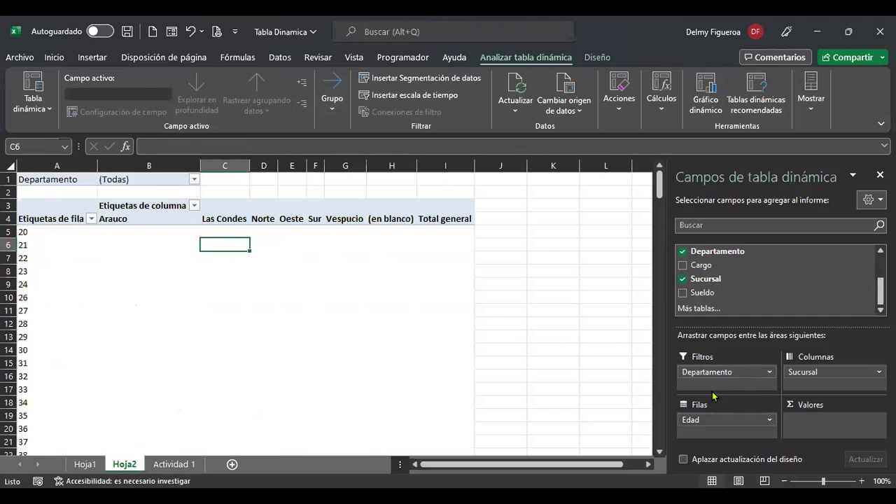
pyautogui.moveTo(721, 374); pyautogui.dragTo(720, 416)
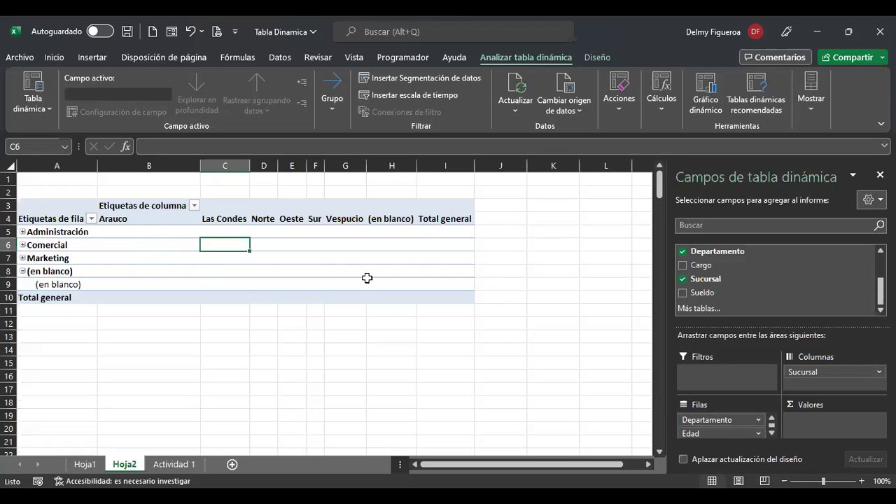
# Try to create a group from the Administración row label of the Hoja2 pivot table.
pyautogui.click(23, 231)
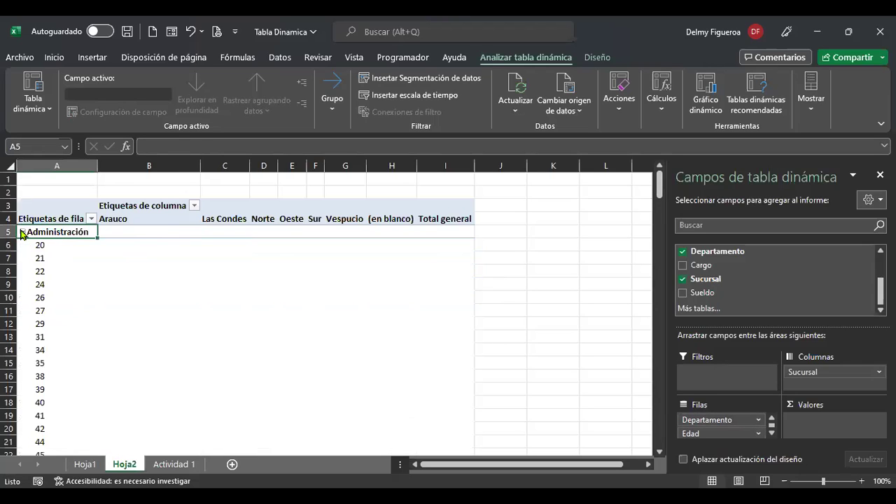
pyautogui.click(333, 110)
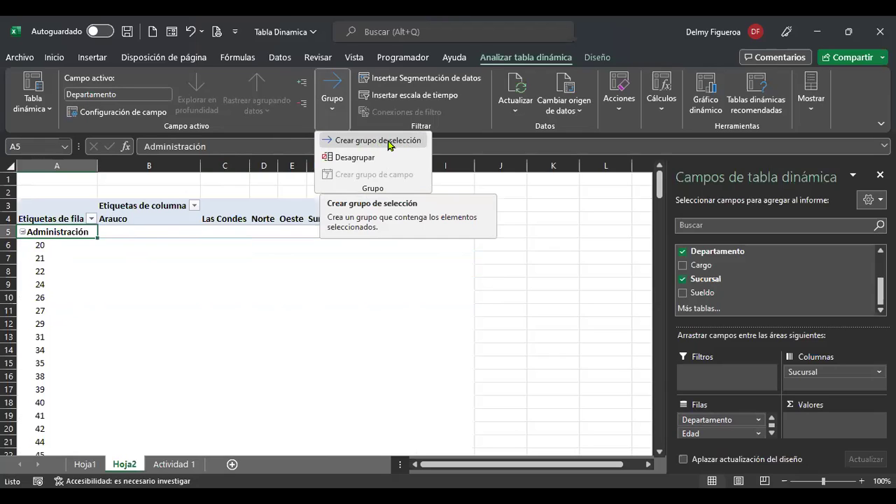
pyautogui.click(389, 143)
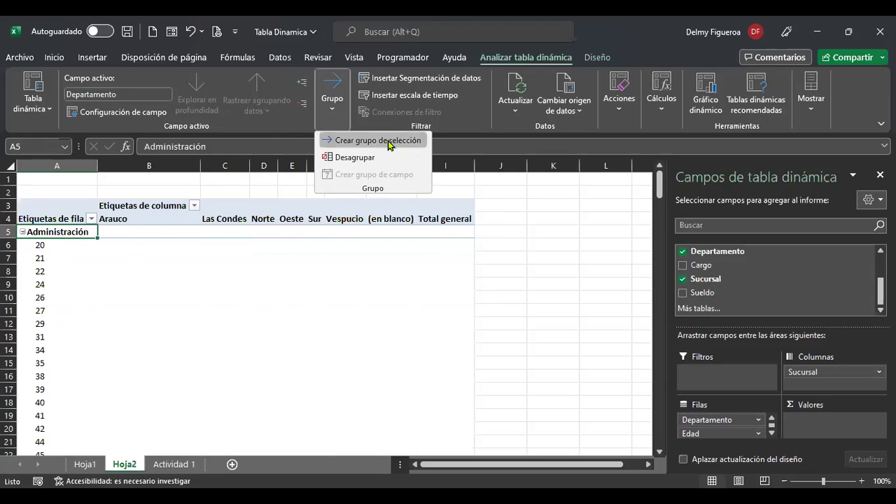
pyautogui.click(466, 296)
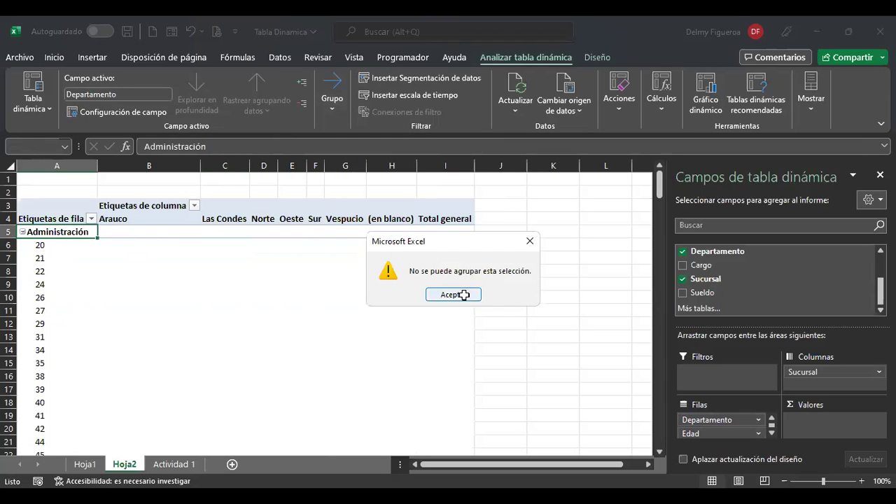
pyautogui.click(22, 231)
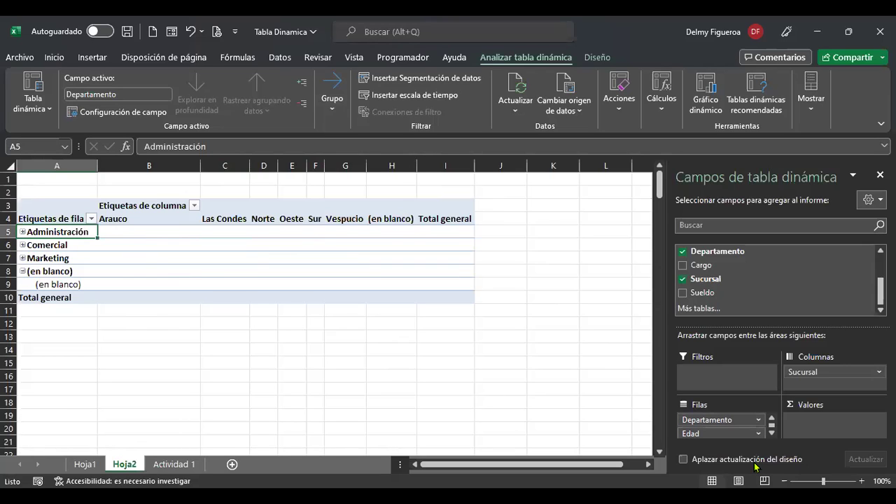
# Examine the start, end and interval settings for grouping the ages under Administración, without applying a grouping.
pyautogui.moveTo(700, 433); pyautogui.dragTo(835, 390)
pyautogui.click(23, 232)
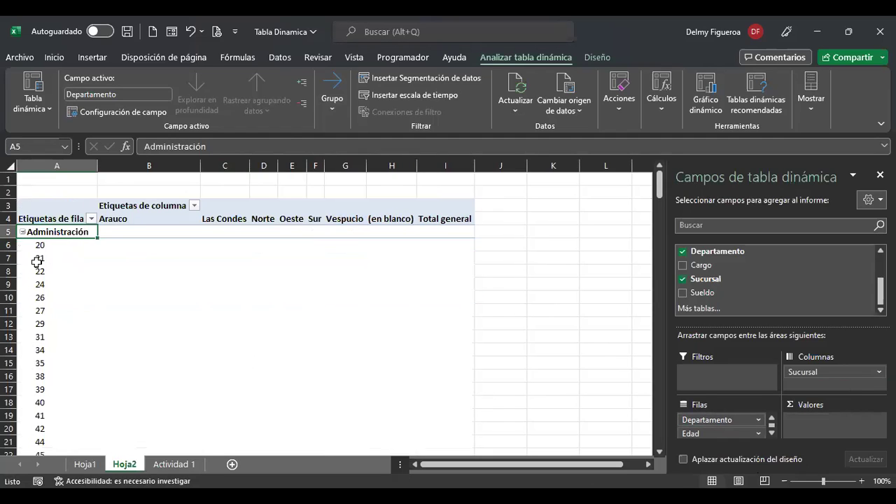
pyautogui.click(53, 258)
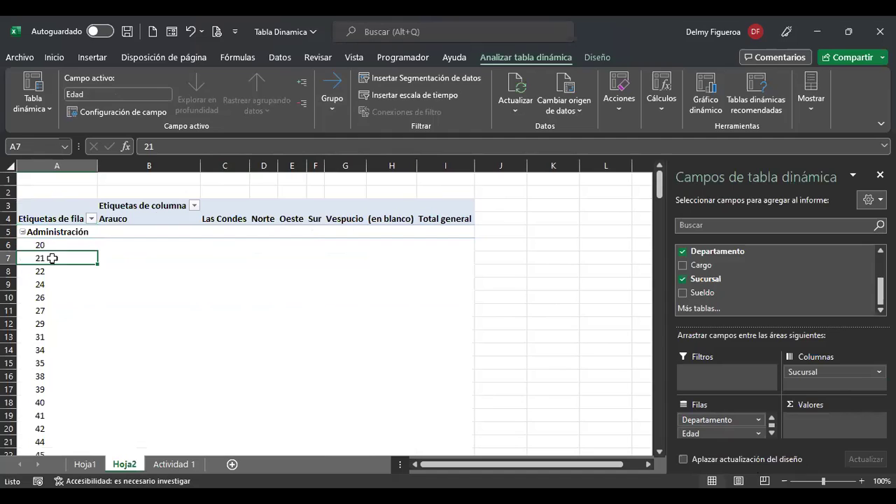
pyautogui.click(332, 121)
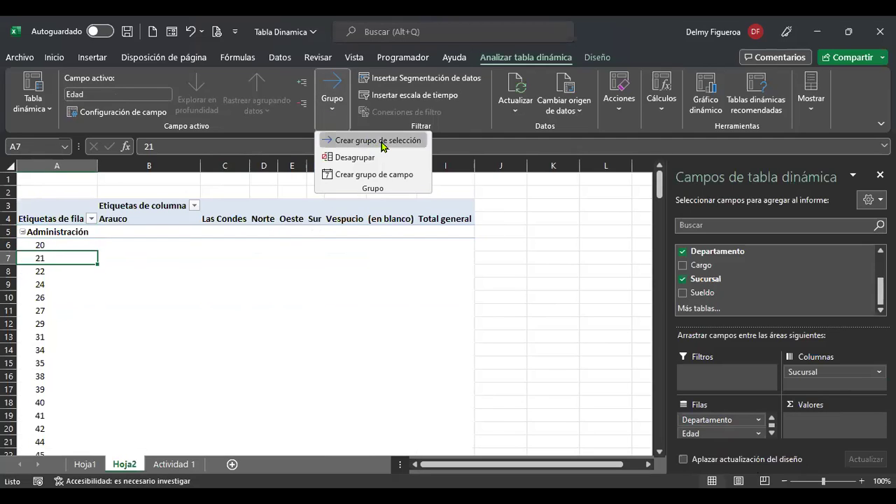
pyautogui.click(383, 140)
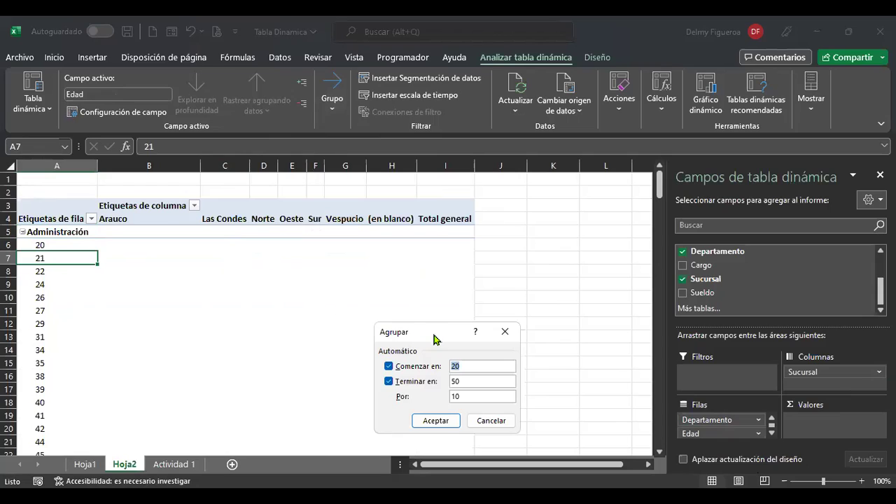
pyautogui.moveTo(356, 242); pyautogui.dragTo(358, 241)
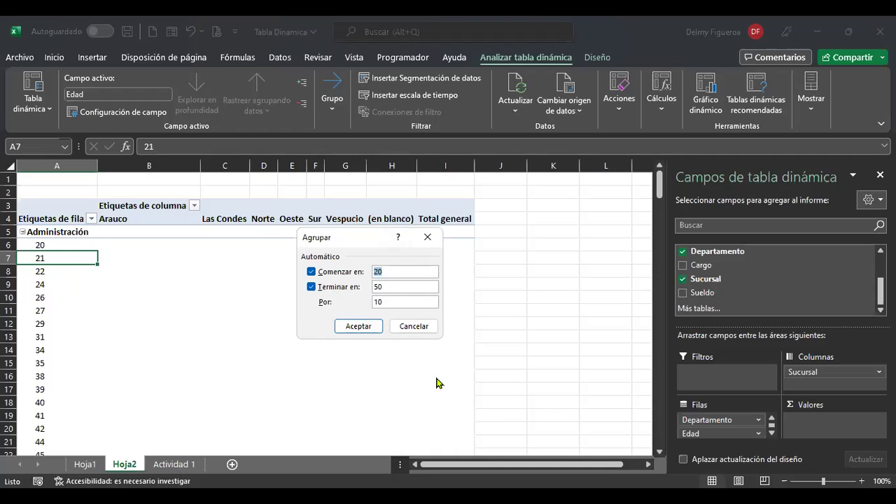
pyautogui.click(413, 326)
# Review the source ages in Actividad 1 and group the Edad labels of the Hoja2 pivot table into five-year ranges from 20 to 35.
pyautogui.click(175, 464)
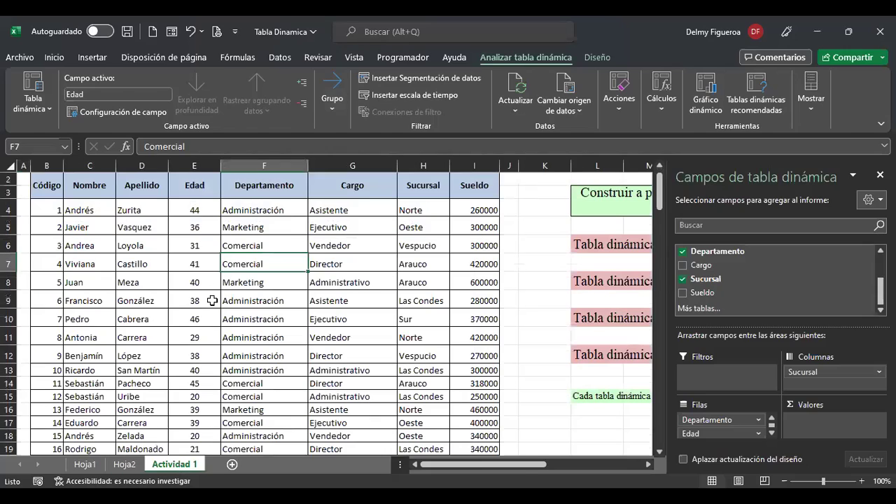
pyautogui.click(194, 210)
pyautogui.scroll(-10, 290, 336)
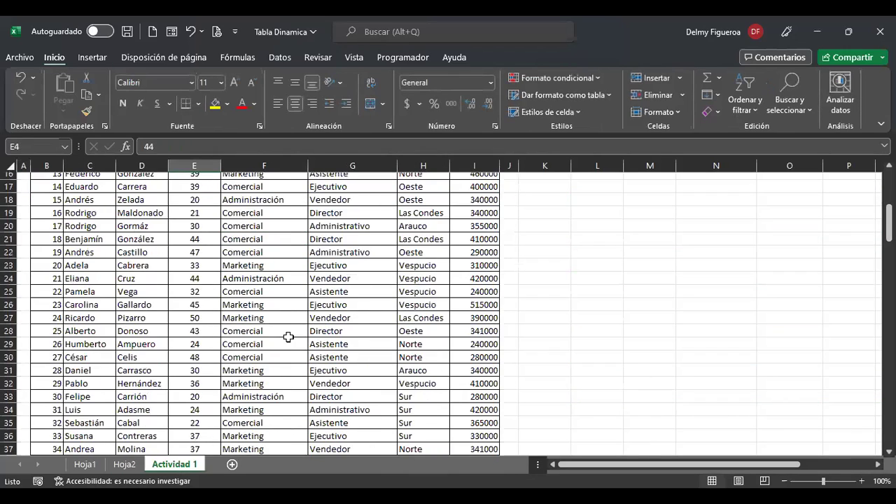
pyautogui.click(124, 464)
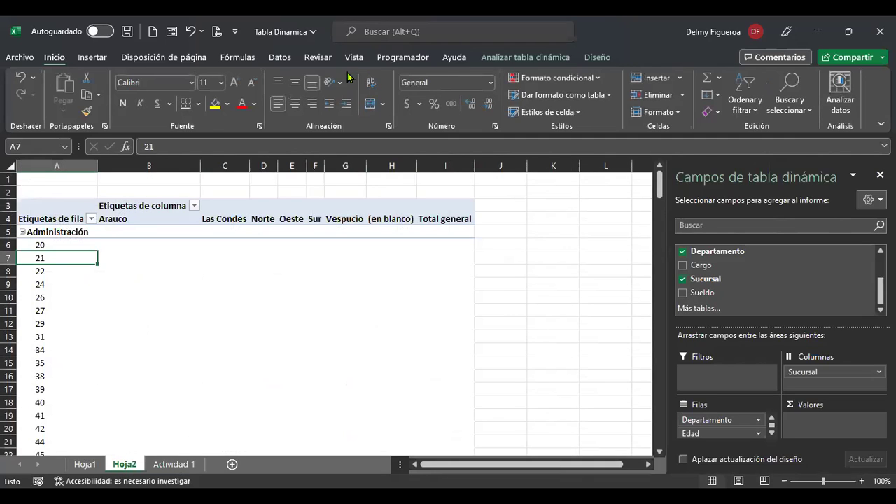
pyautogui.click(524, 56)
pyautogui.click(326, 118)
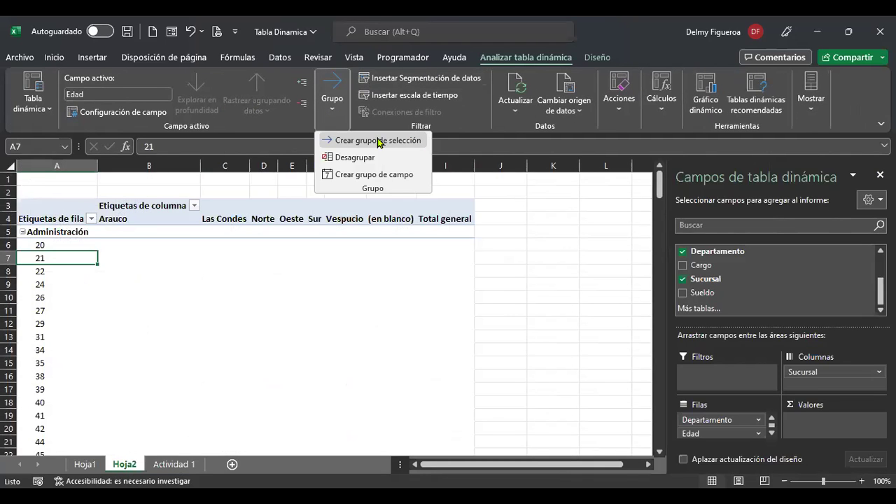
pyautogui.click(387, 174)
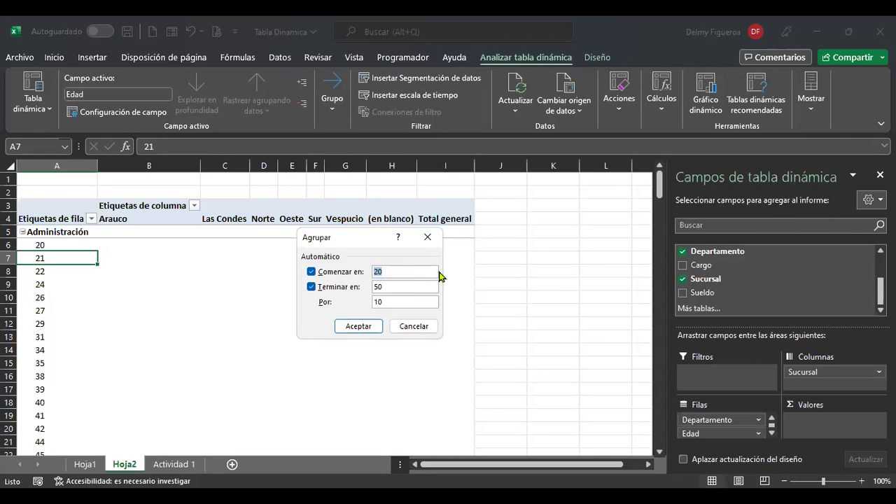
pyautogui.click(398, 286)
pyautogui.press('BackSpace')
pyautogui.click(358, 327)
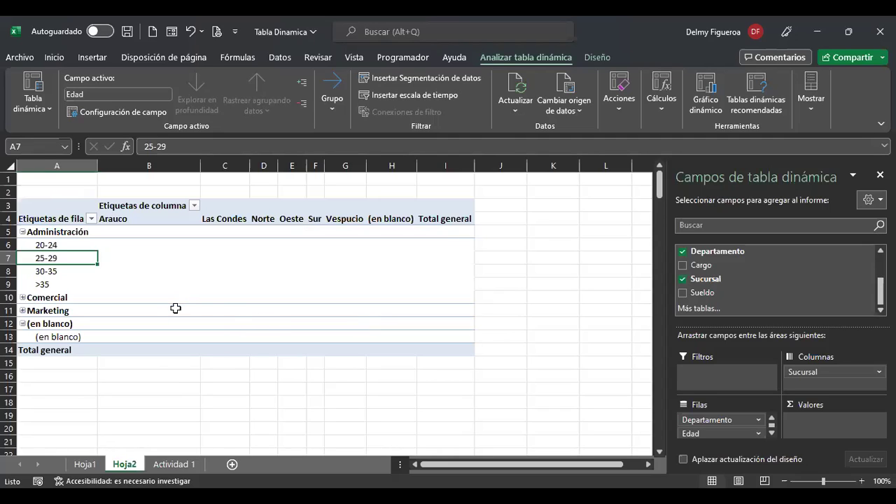
# Check the age ranges under Comercial and add Sueldo as summed values in the pivot table.
pyautogui.click(20, 297)
pyautogui.click(21, 297)
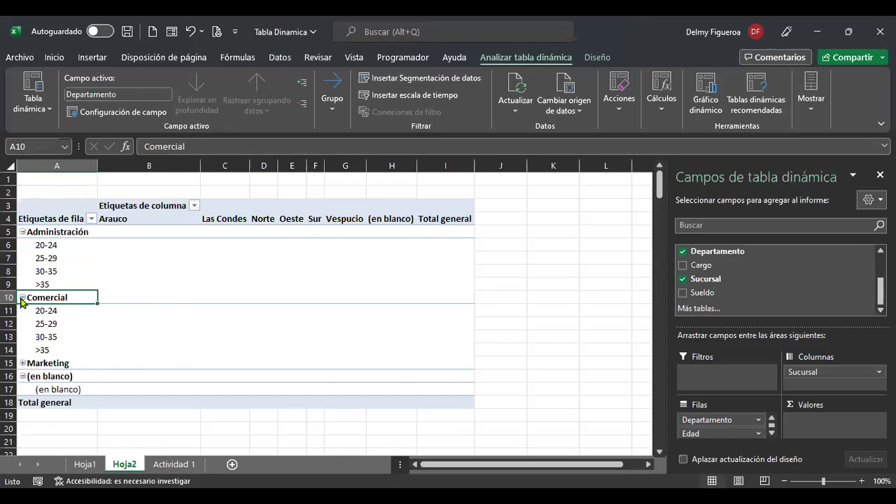
pyautogui.click(22, 298)
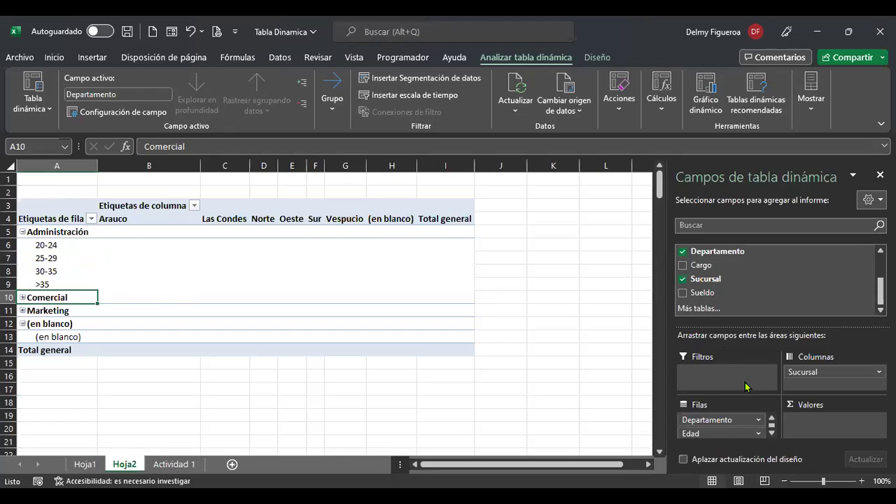
pyautogui.click(683, 293)
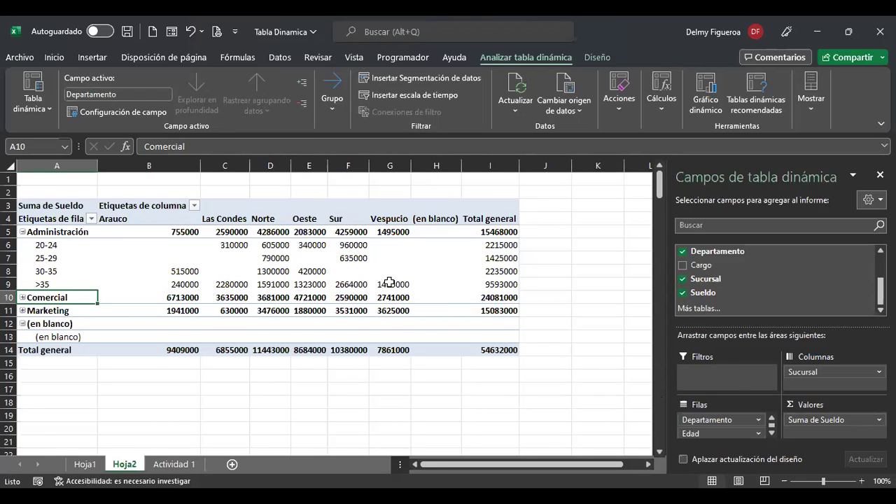
pyautogui.click(67, 245)
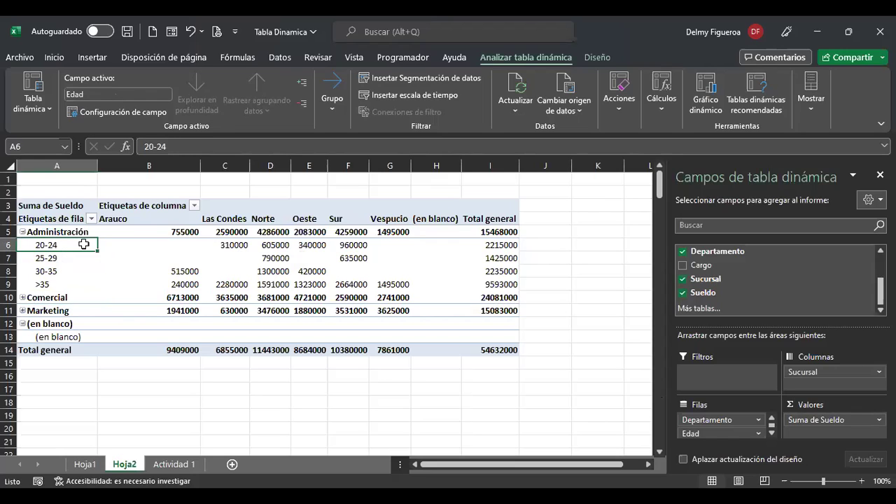
# Review the Actividad 1 source data, collapse Administración in the pivot table, and check the age-range salaries under Comercial and Marketing.
pyautogui.click(175, 465)
pyautogui.click(182, 230)
pyautogui.scroll(10, 182, 238)
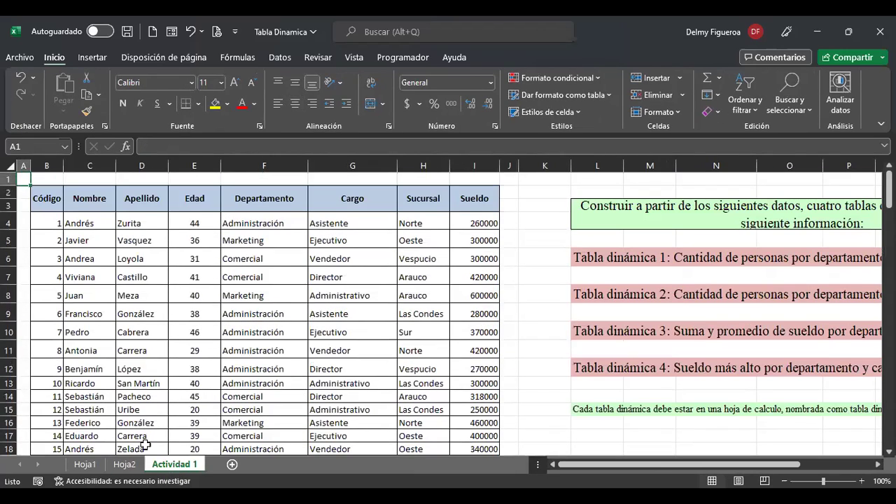
pyautogui.click(136, 464)
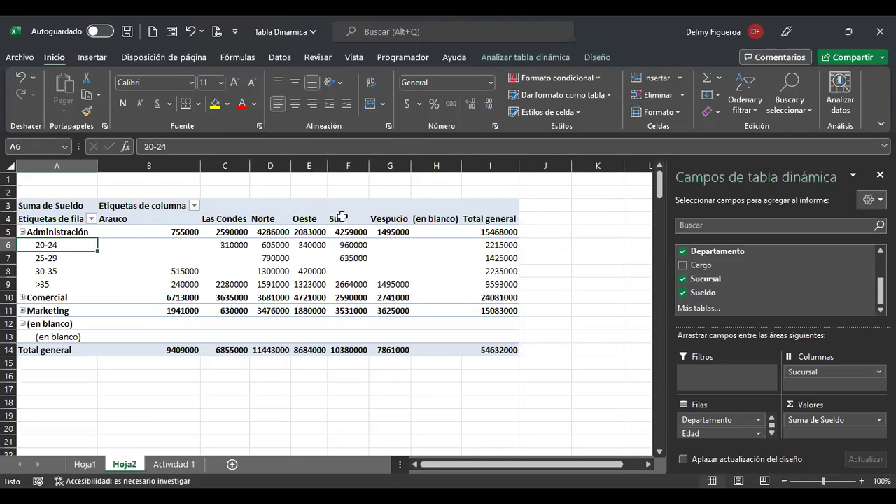
pyautogui.click(22, 231)
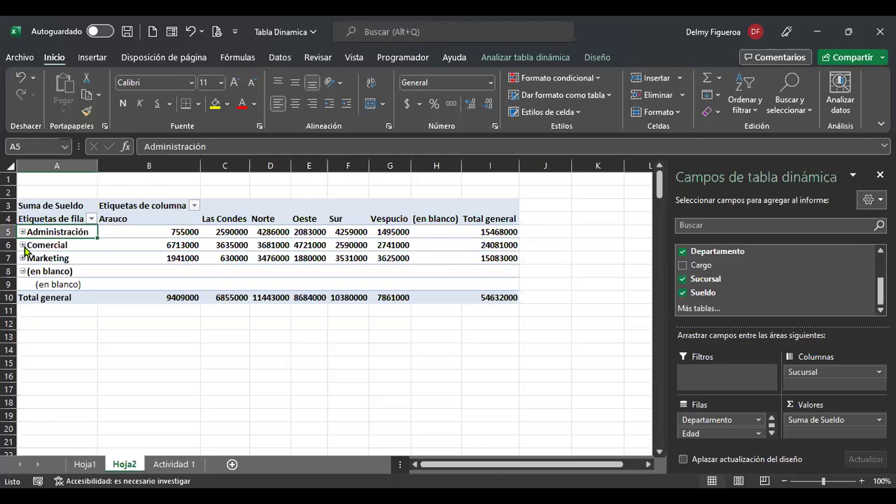
pyautogui.click(23, 245)
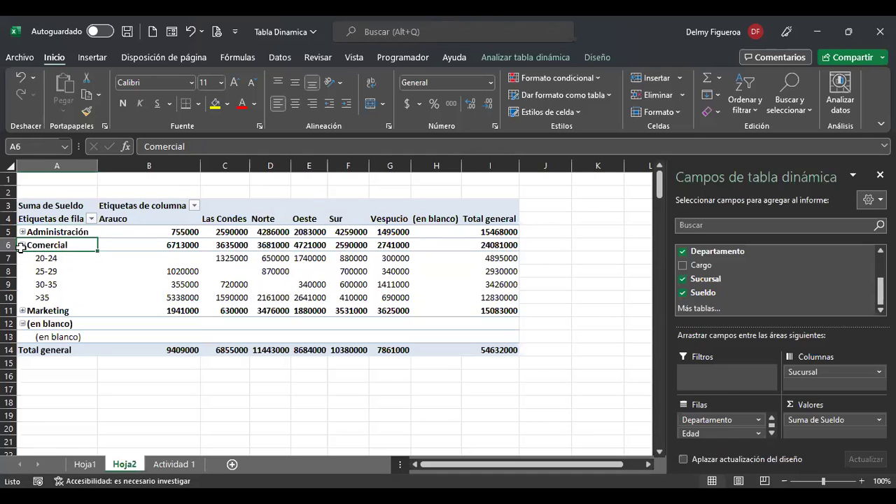
pyautogui.click(22, 245)
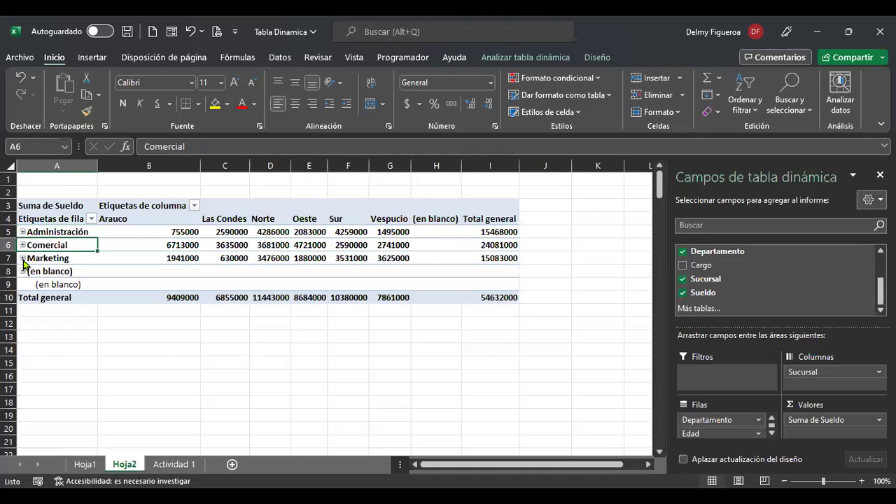
pyautogui.click(22, 259)
pyautogui.click(22, 258)
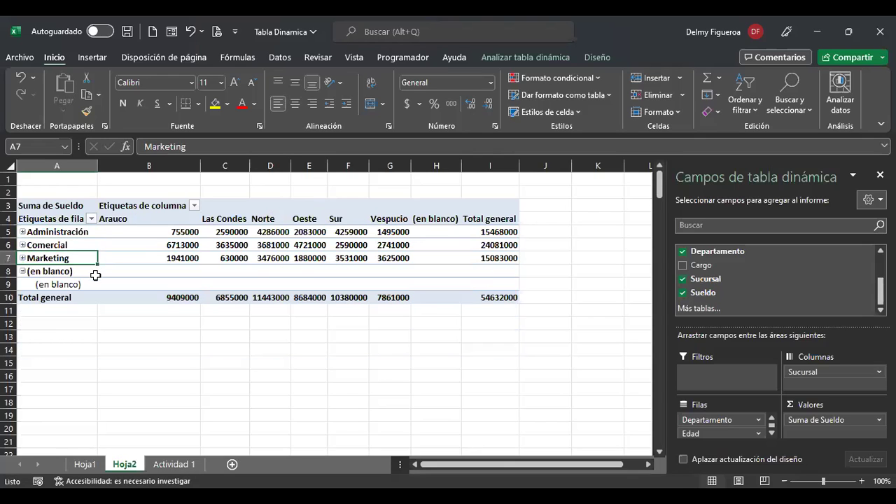
# Try to insert a timeline for the Hoja2 pivot table.
pyautogui.click(530, 59)
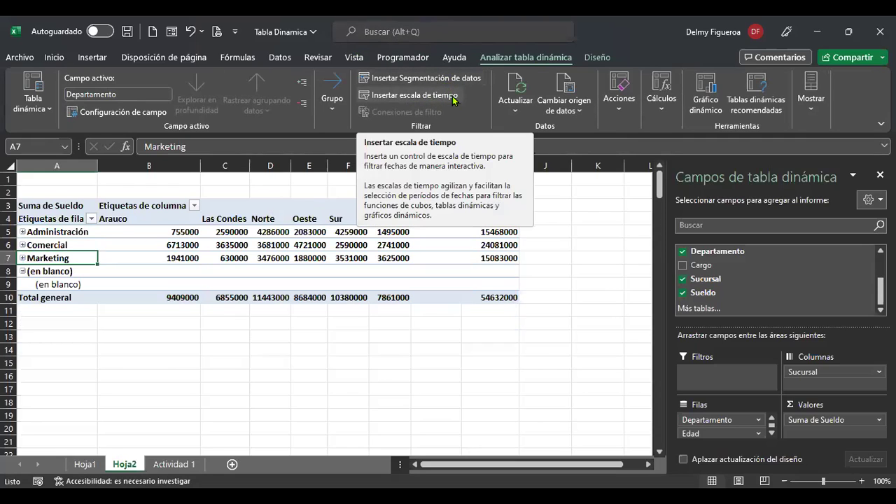
pyautogui.click(181, 466)
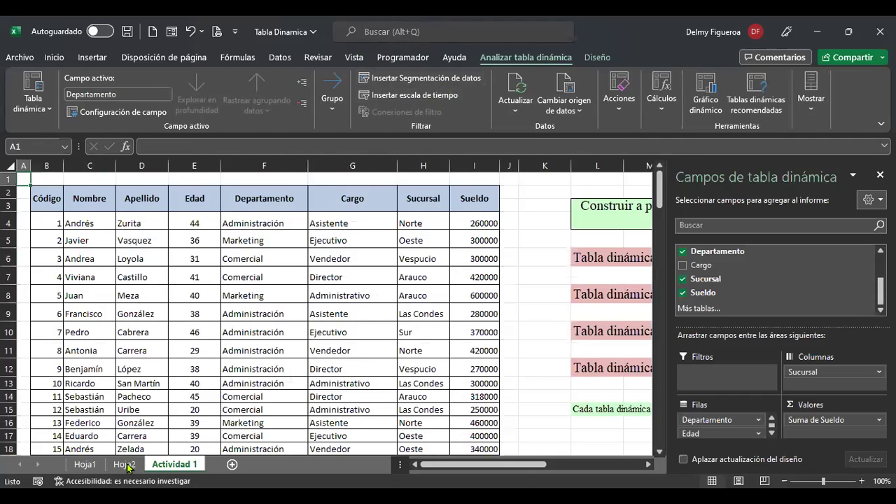
pyautogui.click(125, 465)
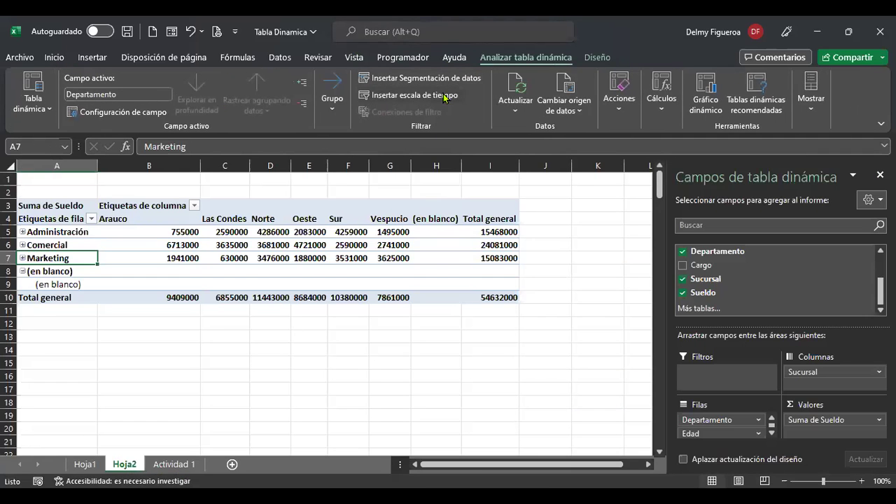
pyautogui.click(444, 96)
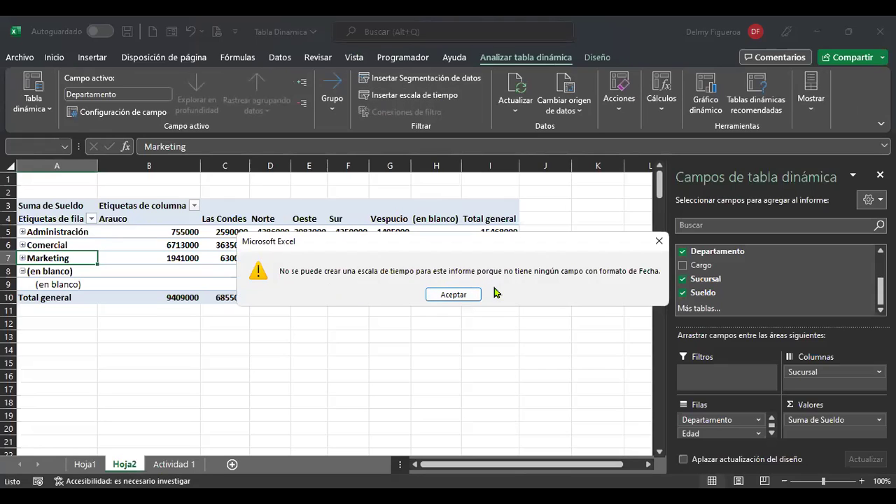
pyautogui.click(467, 298)
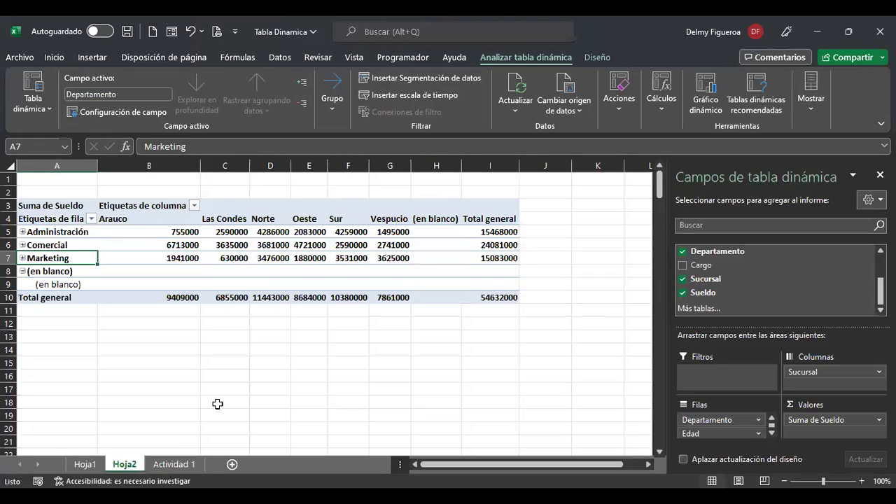
# Copy the Código header into column A of Actividad 1, fit the column width, and change the copied header to Fecha.
pyautogui.click(177, 464)
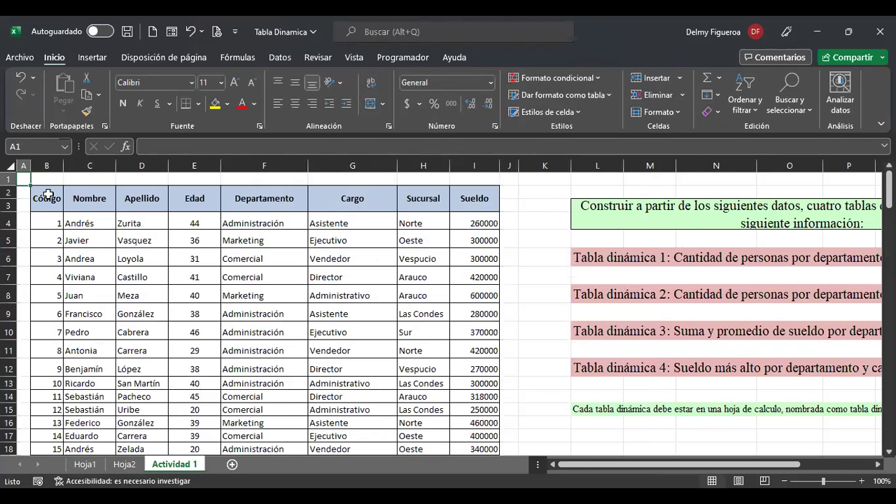
pyautogui.click(50, 196)
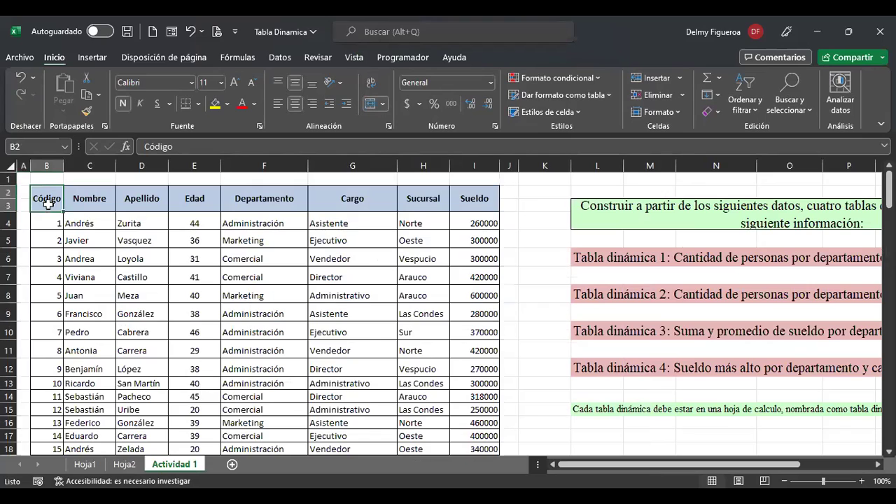
pyautogui.moveTo(62, 211); pyautogui.dragTo(24, 199)
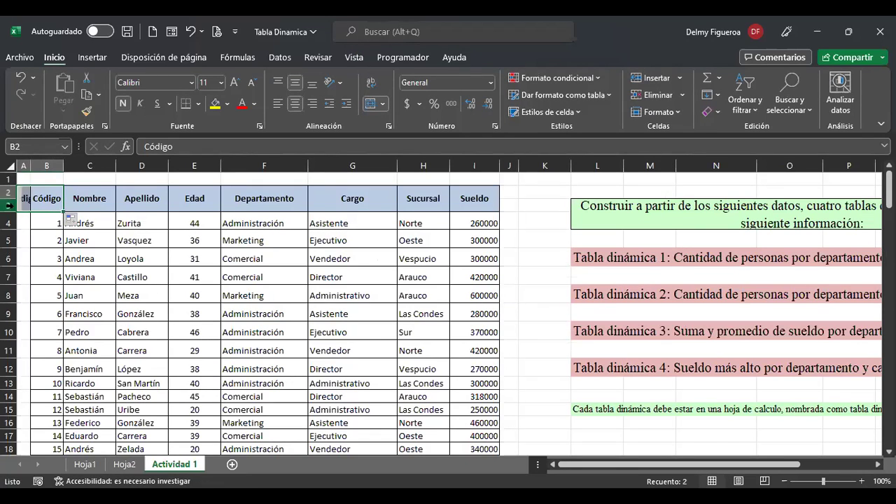
pyautogui.doubleClick(30, 166)
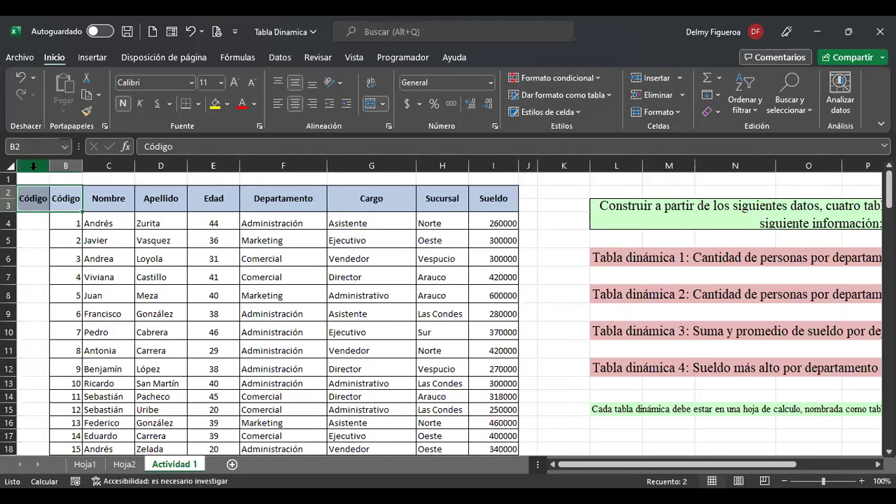
pyautogui.click(35, 198)
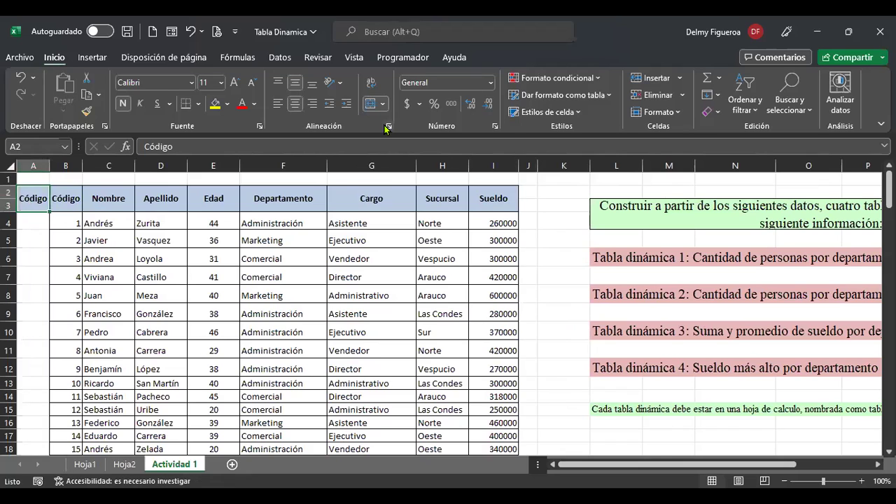
pyautogui.write('Fecha')
pyautogui.press('Return')
pyautogui.press('Up')
# Fill the Fecha column with consecutive dates starting at 01/01/2022 in A4, and fit the column width to the dates.
pyautogui.press('Down')
pyautogui.write('01')
pyautogui.write('/01/2022')
pyautogui.press('Return')
pyautogui.press('Up')
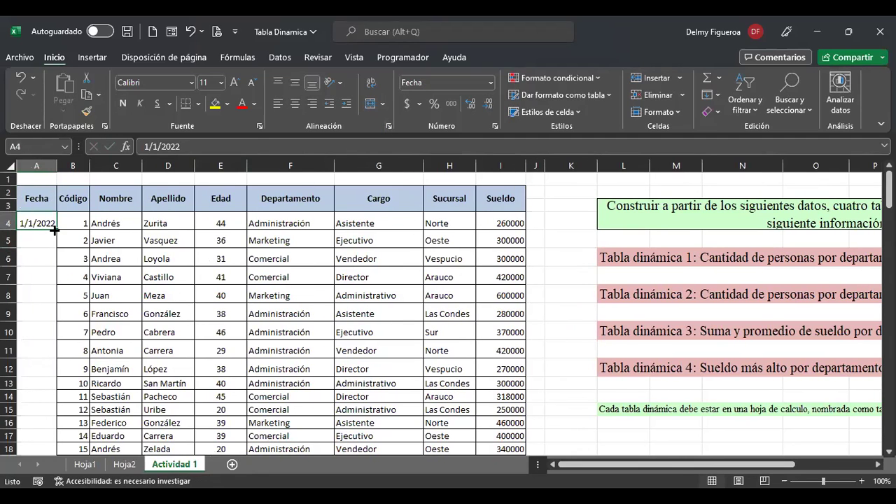
pyautogui.doubleClick(55, 228)
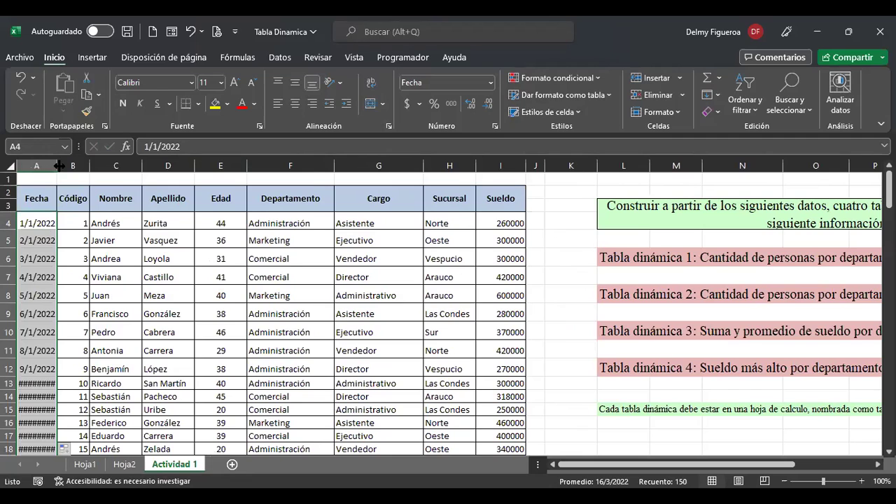
pyautogui.doubleClick(56, 165)
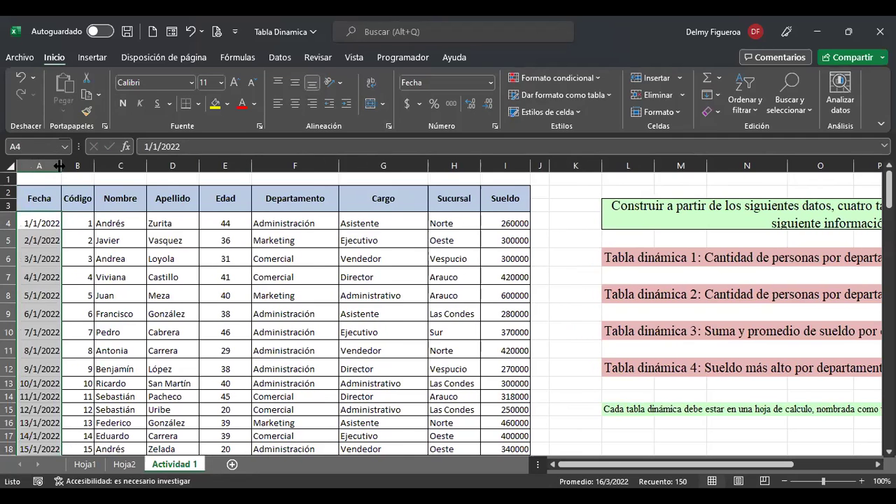
pyautogui.click(199, 104)
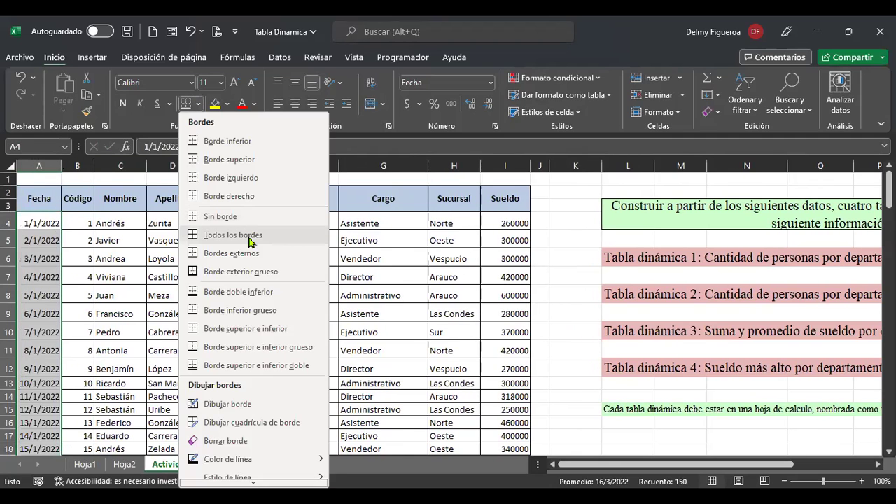
pyautogui.press('Escape')
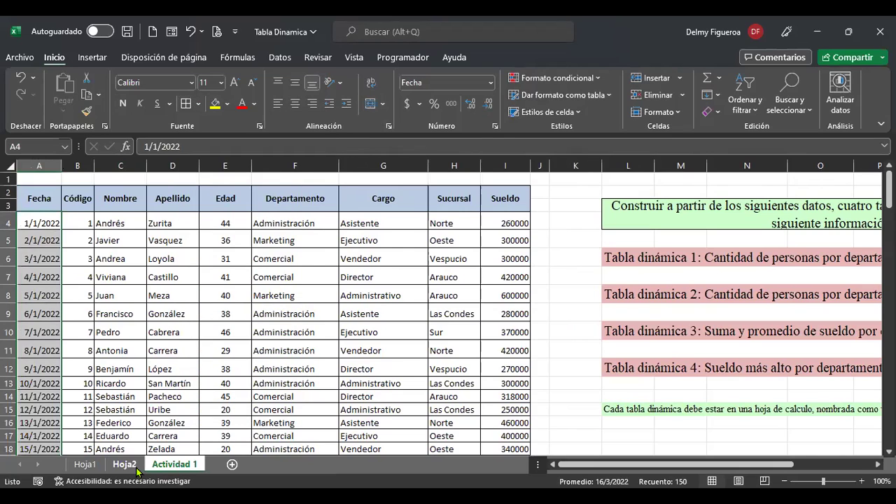
# Change the Hoja2 pivot table's data source to 'Actividad 1'!$A$2:$I$153 so it includes the Fecha column.
pyautogui.click(125, 464)
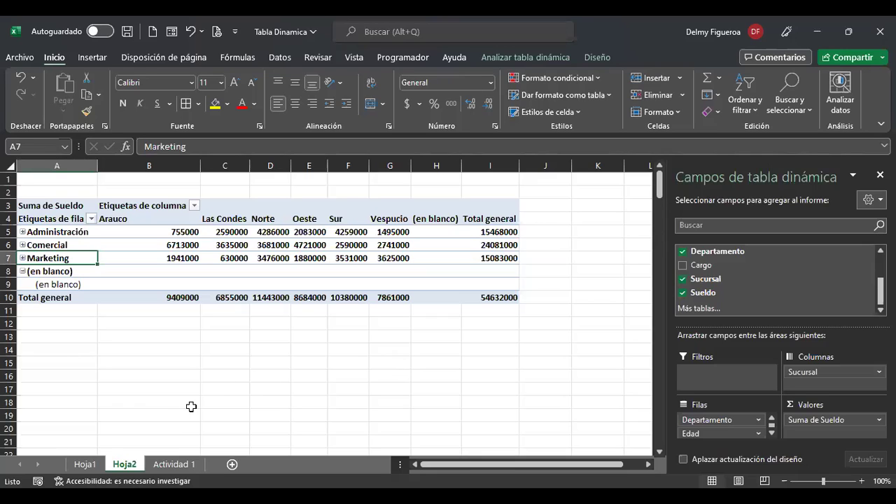
pyautogui.scroll(2, 700, 286)
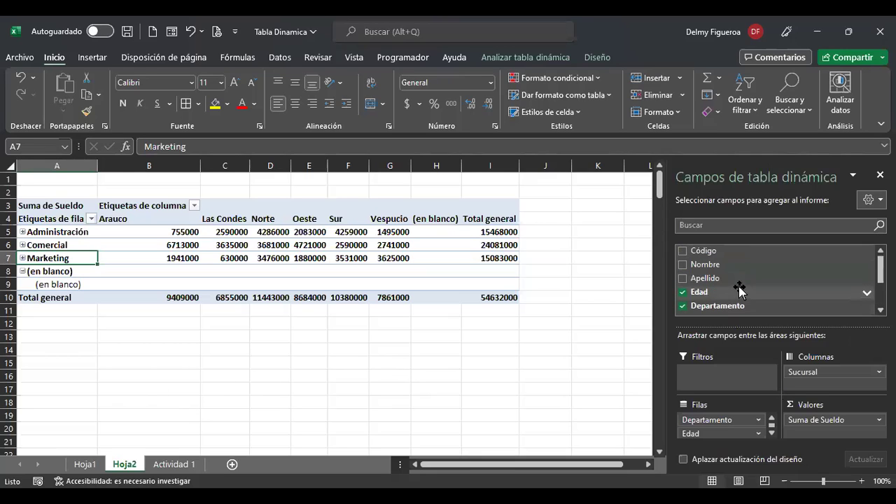
pyautogui.click(540, 64)
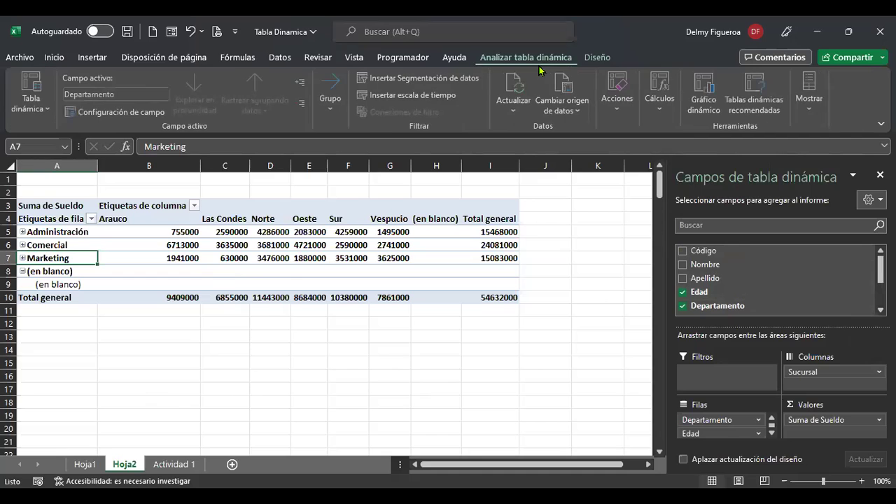
pyautogui.click(573, 110)
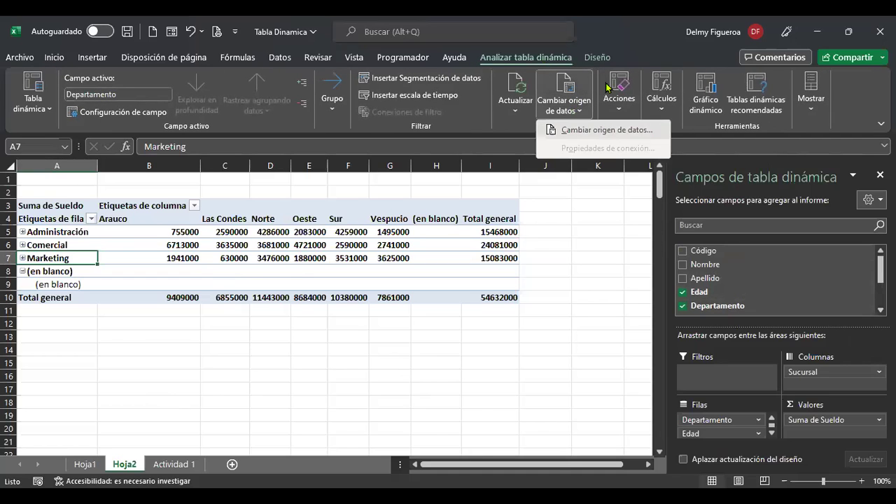
pyautogui.click(607, 129)
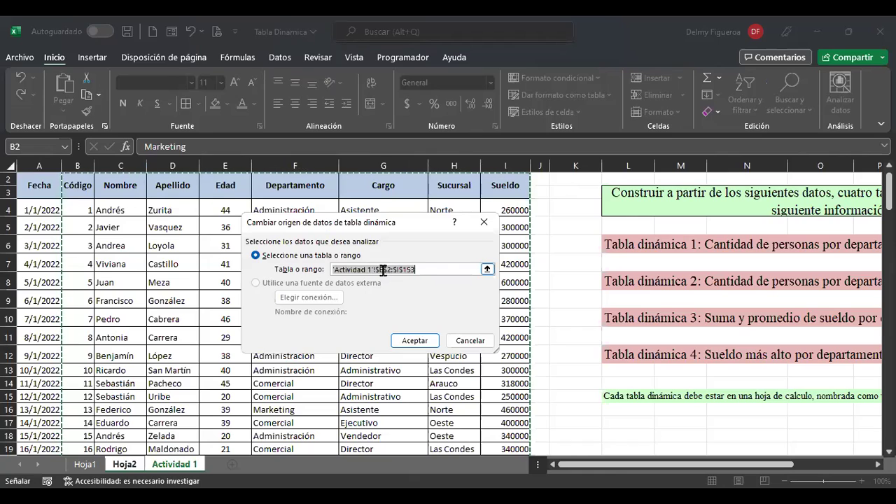
pyautogui.click(384, 269)
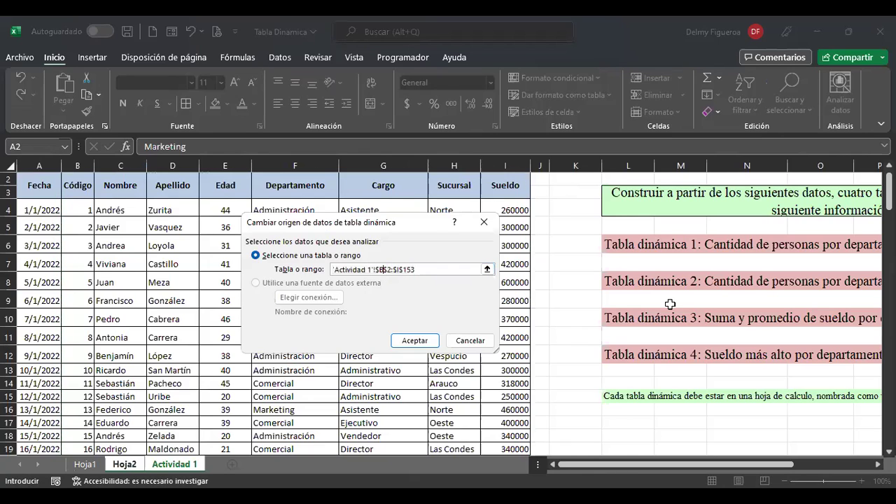
pyautogui.press('BackSpace')
pyautogui.write('a')
pyautogui.click(413, 340)
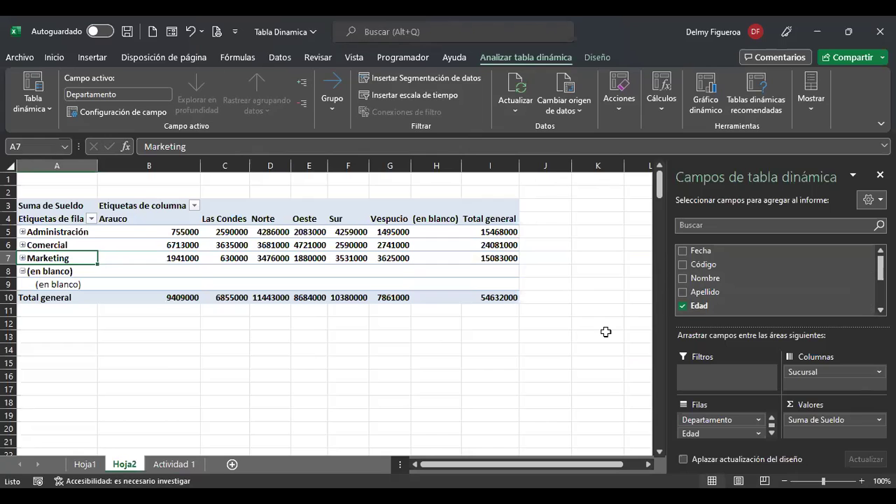
pyautogui.click(173, 467)
pyautogui.click(175, 211)
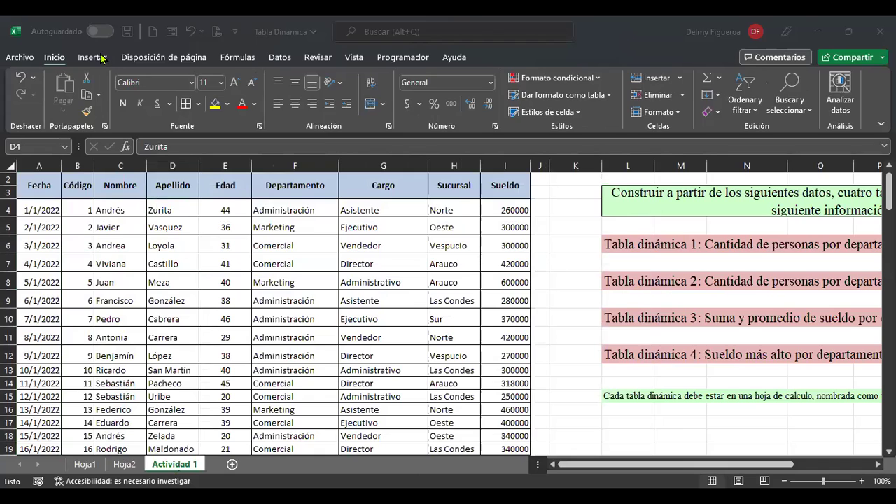
pyautogui.click(93, 58)
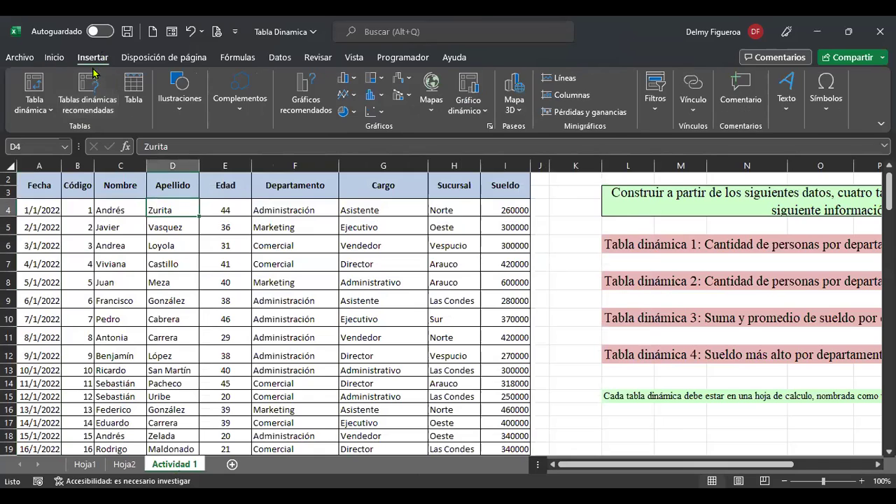
pyautogui.click(34, 88)
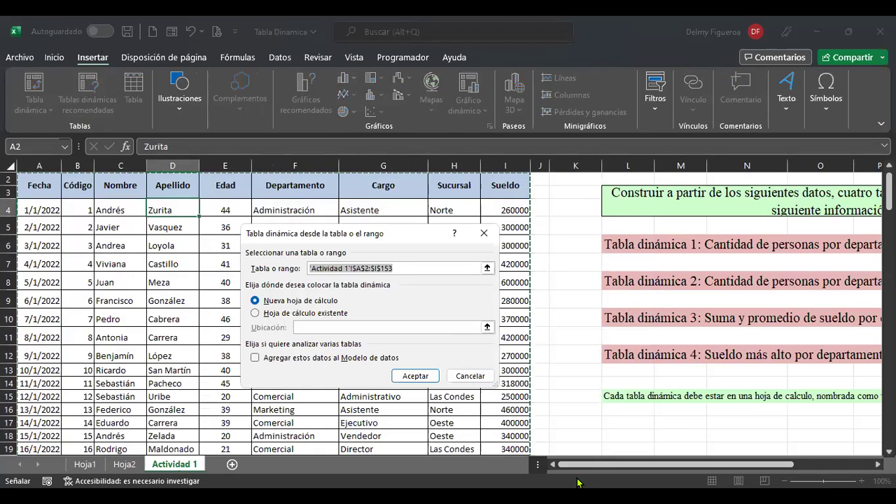
pyautogui.click(282, 313)
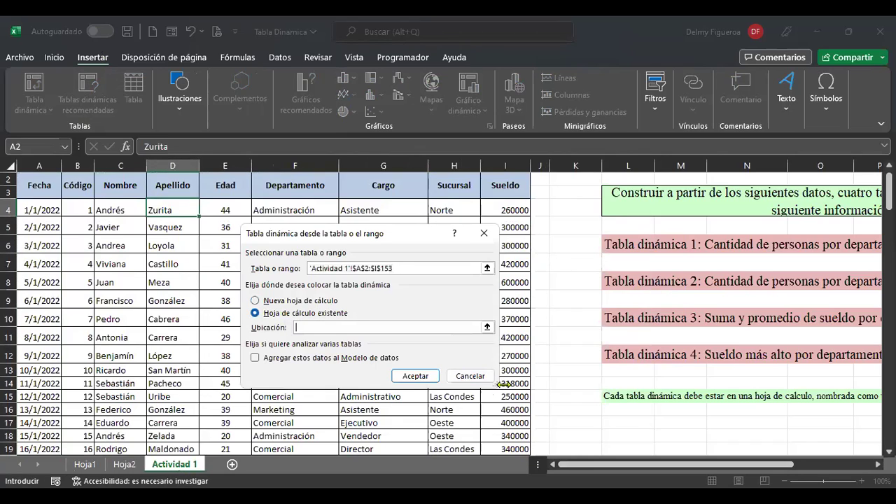
pyautogui.click(420, 375)
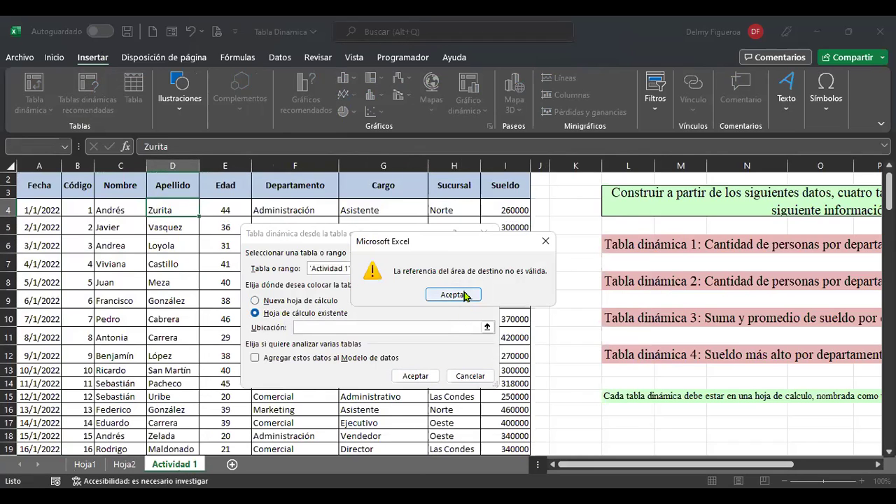
pyautogui.click(452, 294)
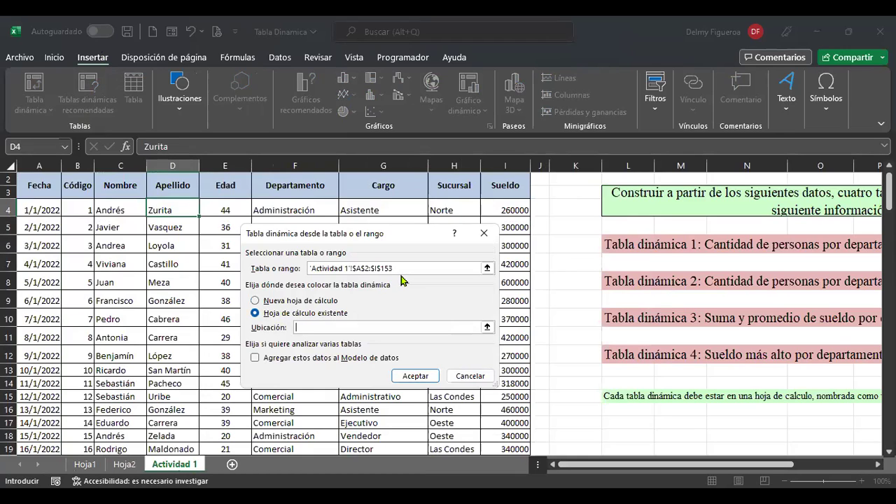
pyautogui.click(471, 376)
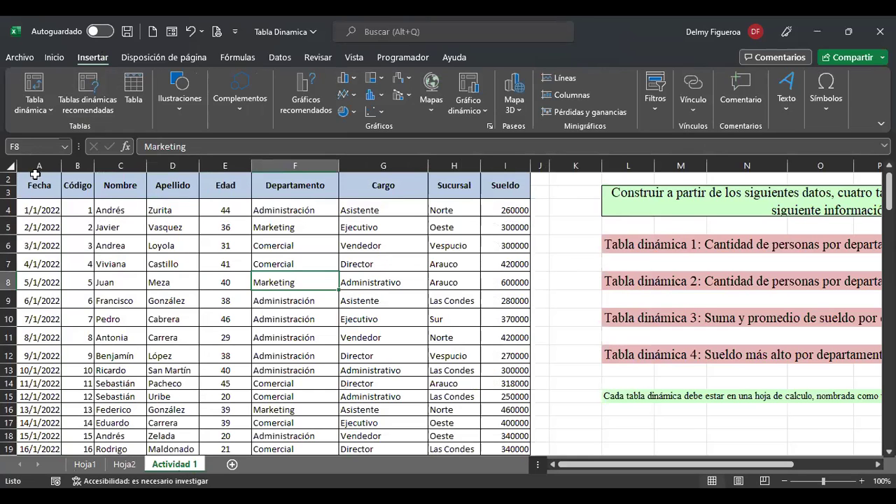
# Create a pivot table on a new worksheet from the whole Actividad 1 data range, A2:I153.
pyautogui.click(51, 190)
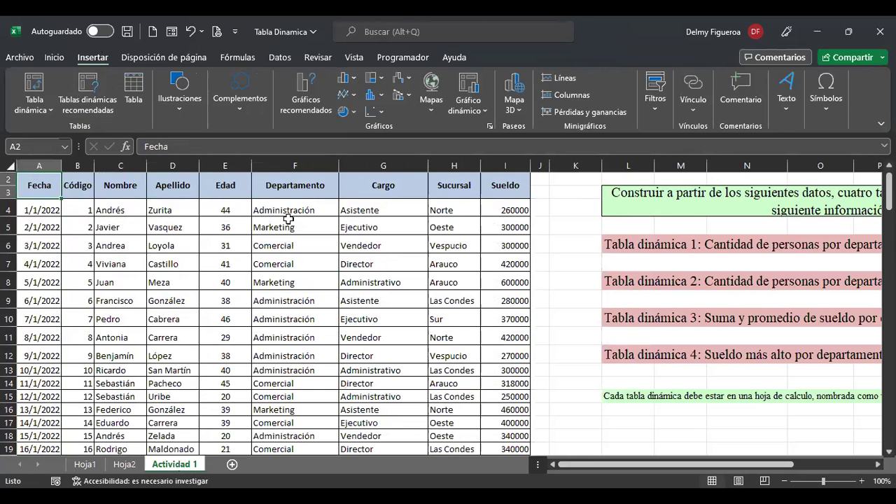
pyautogui.hotkey('ctrl', 'a')
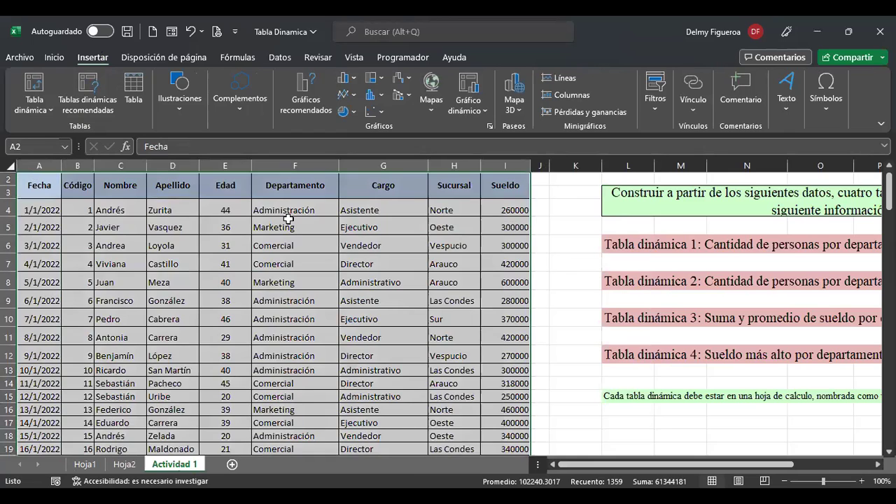
pyautogui.click(33, 82)
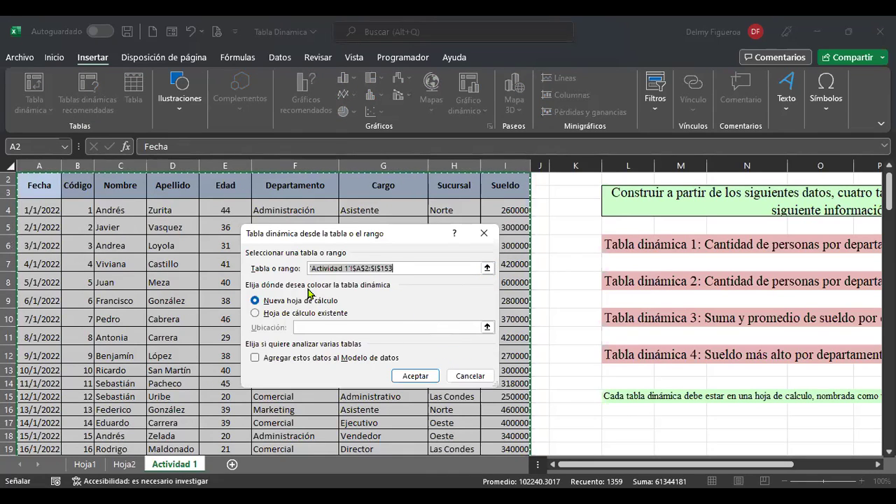
pyautogui.click(416, 379)
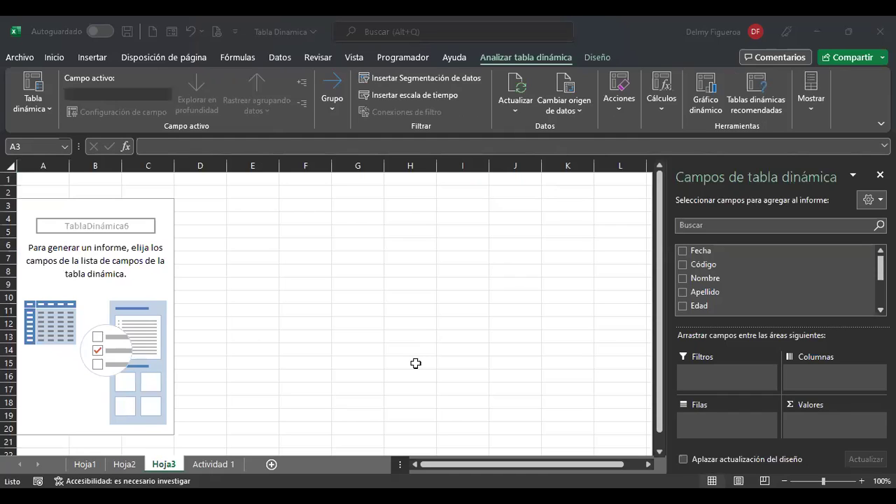
# Add Fecha to the new pivot table's rows and Sueldo as a summed value.
pyautogui.click(682, 250)
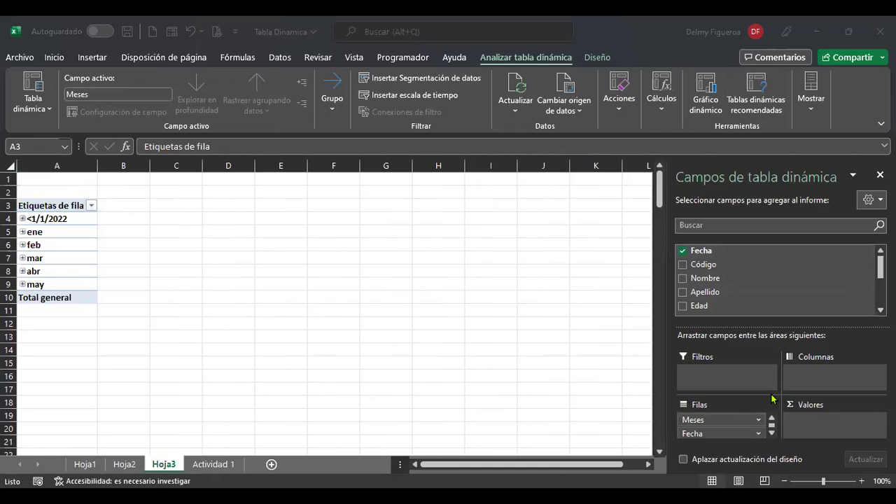
pyautogui.scroll(-3, 724, 283)
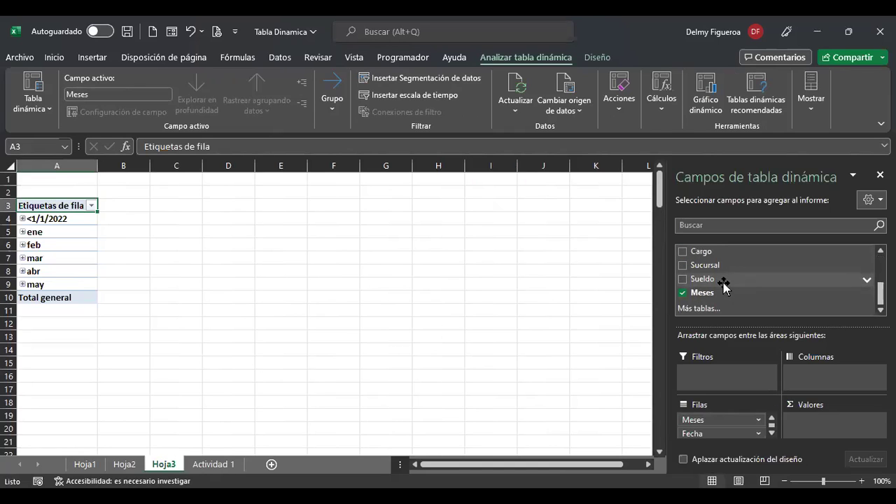
pyautogui.click(683, 279)
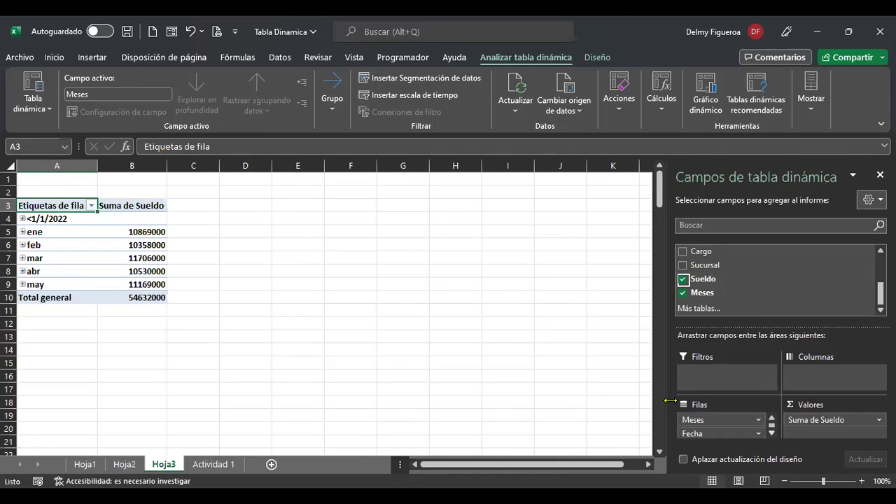
# Check the last date of the Fecha column in Actividad 1, and view the daily salaries under ene in the Hoja3 pivot table.
pyautogui.click(220, 468)
pyautogui.click(40, 331)
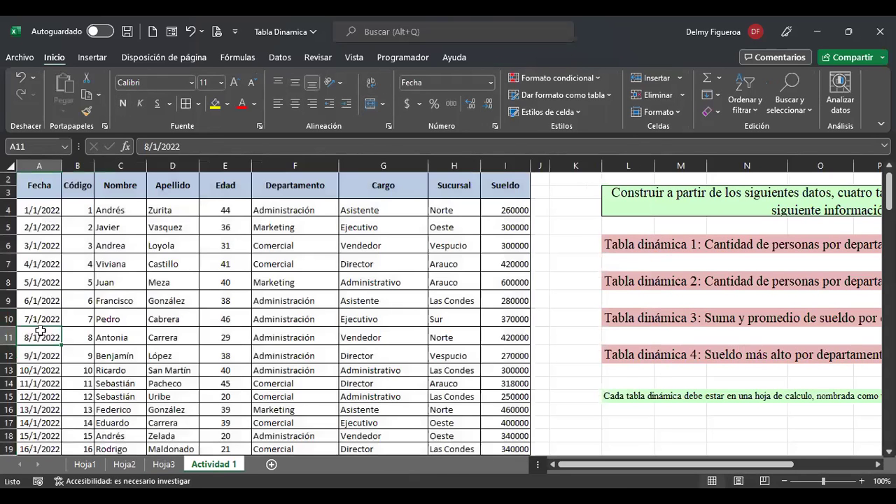
pyautogui.hotkey('ctrl', 'Down')
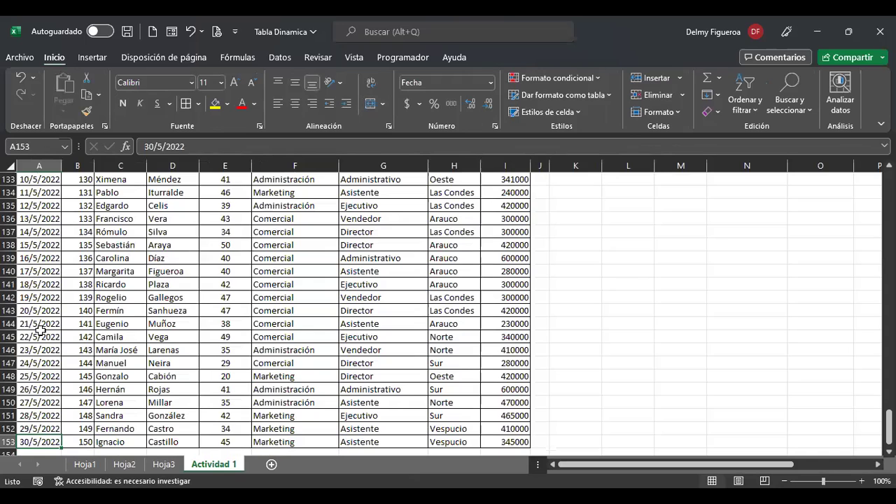
pyautogui.hotkey('ctrl', 'Home')
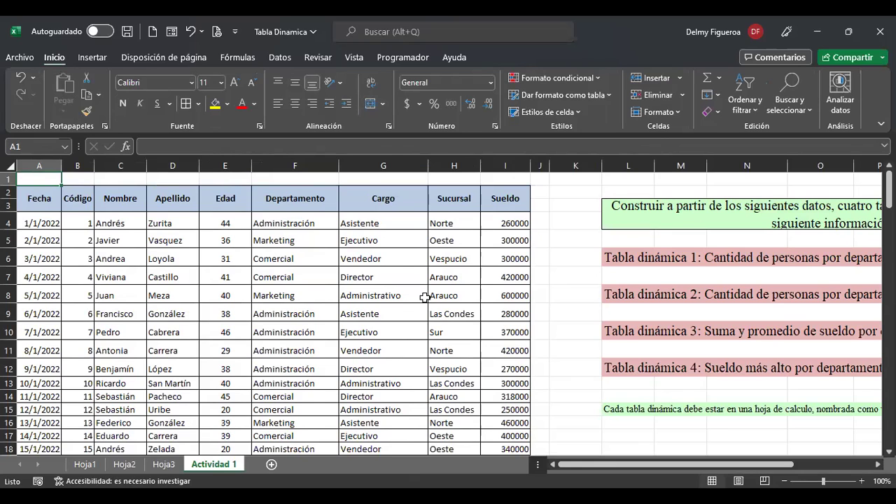
pyautogui.click(175, 466)
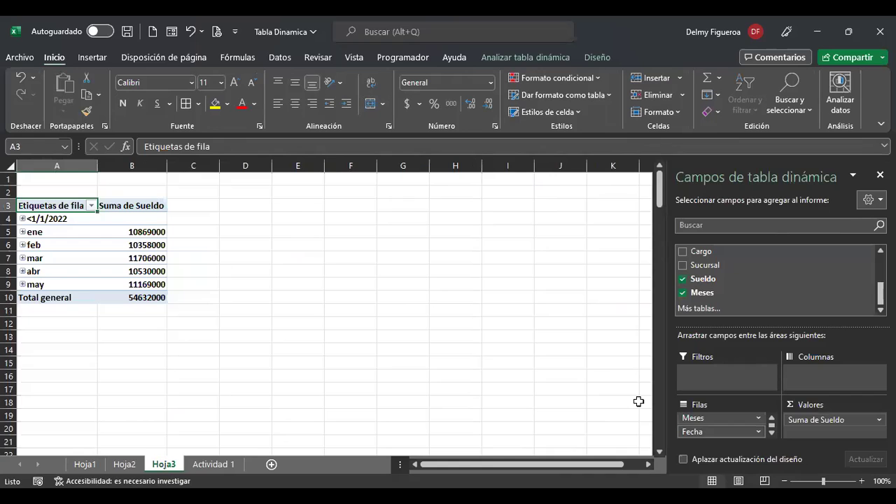
pyautogui.click(22, 232)
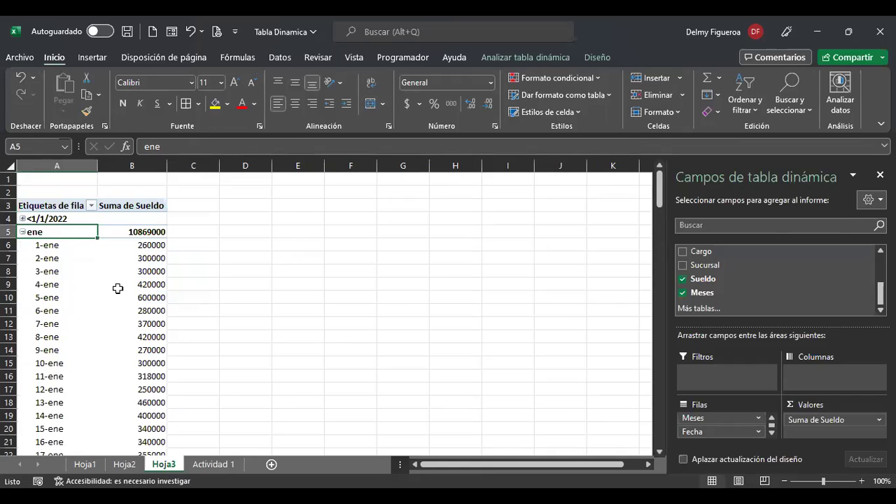
pyautogui.click(22, 232)
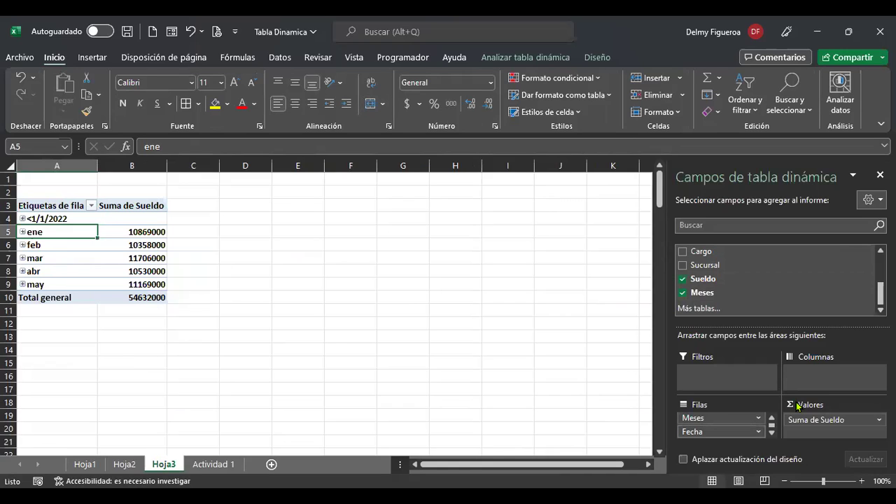
pyautogui.click(758, 431)
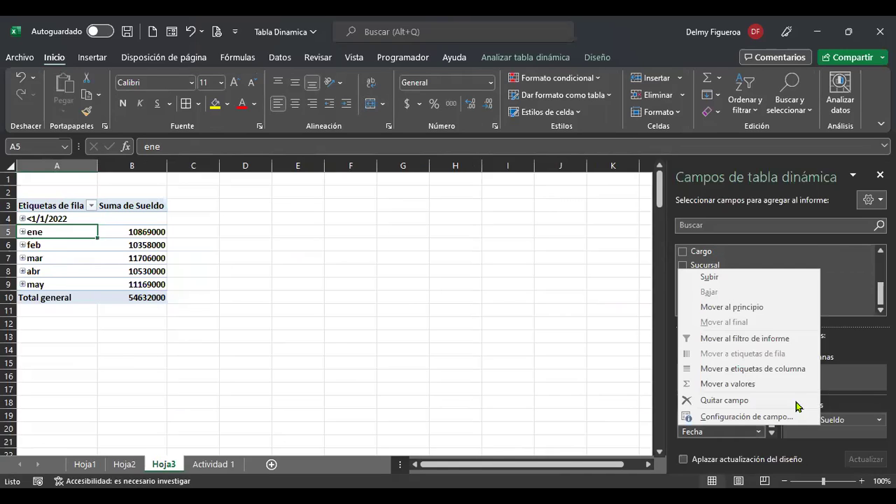
pyautogui.click(764, 417)
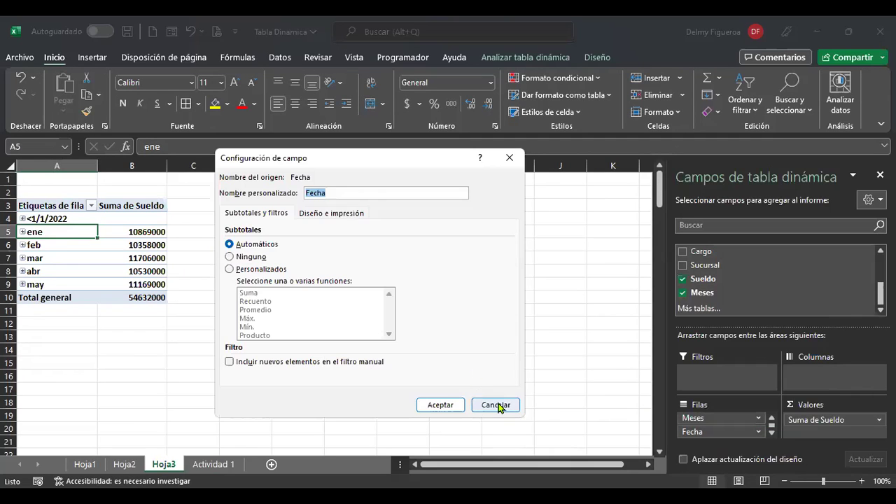
pyautogui.click(495, 403)
# Remove the Fecha field from the Hoja3 pivot table's rows, leaving only Meses.
pyautogui.click(758, 431)
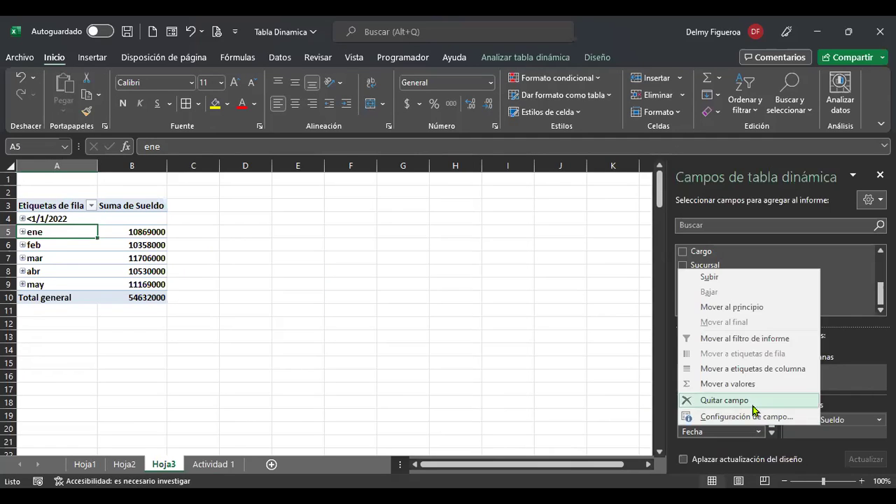
pyautogui.click(753, 402)
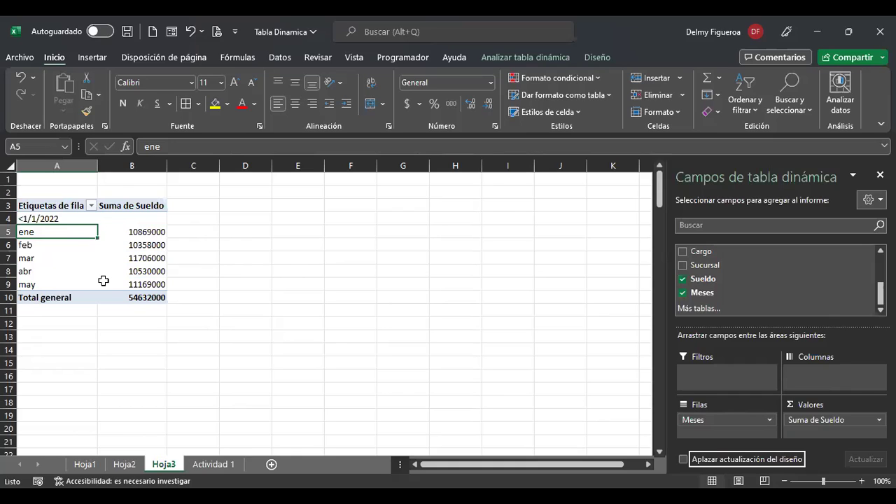
pyautogui.click(136, 219)
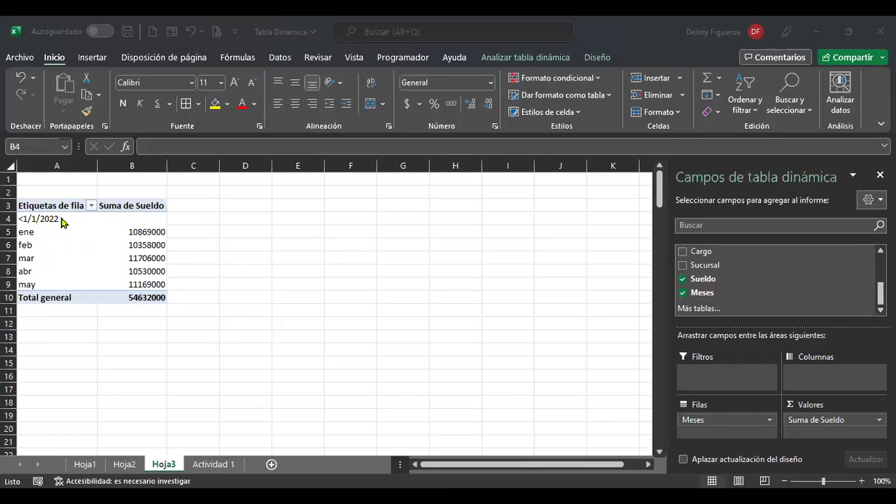
# Group the Hoja3 pivot table's dates by Años only, deselecting Días and Meses.
pyautogui.click(218, 465)
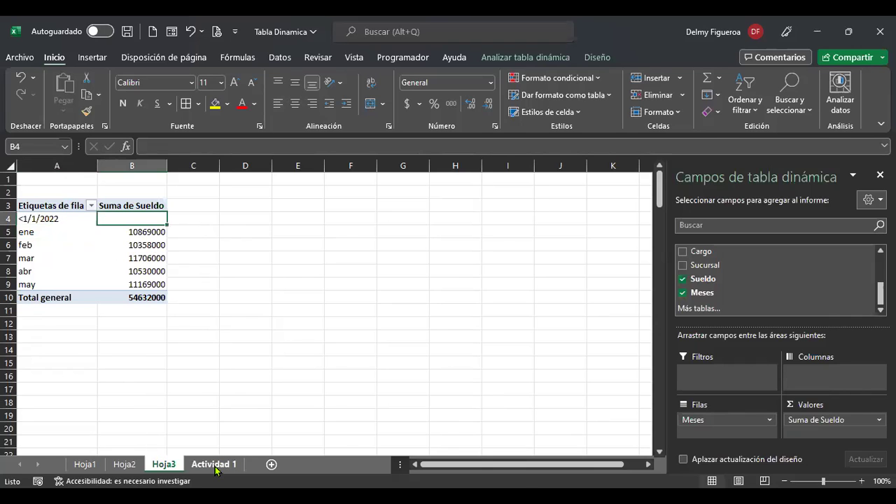
pyautogui.click(163, 464)
pyautogui.click(54, 247)
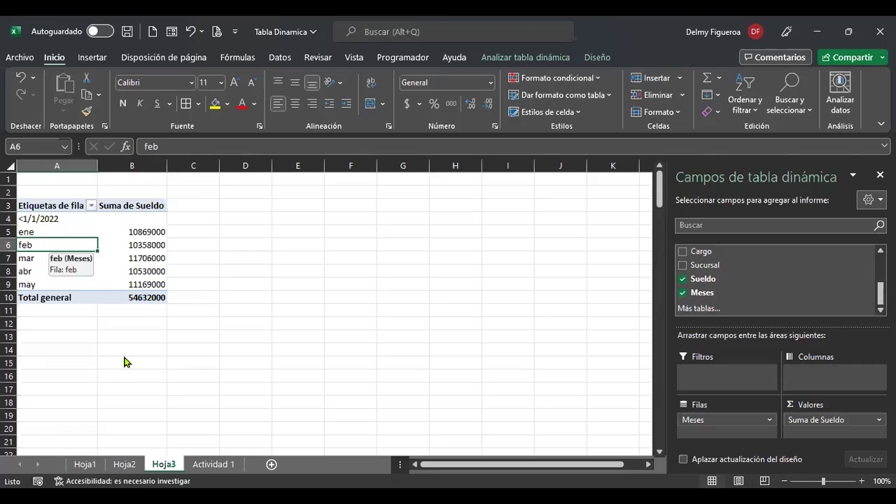
pyautogui.hotkey('shift', 'F10')
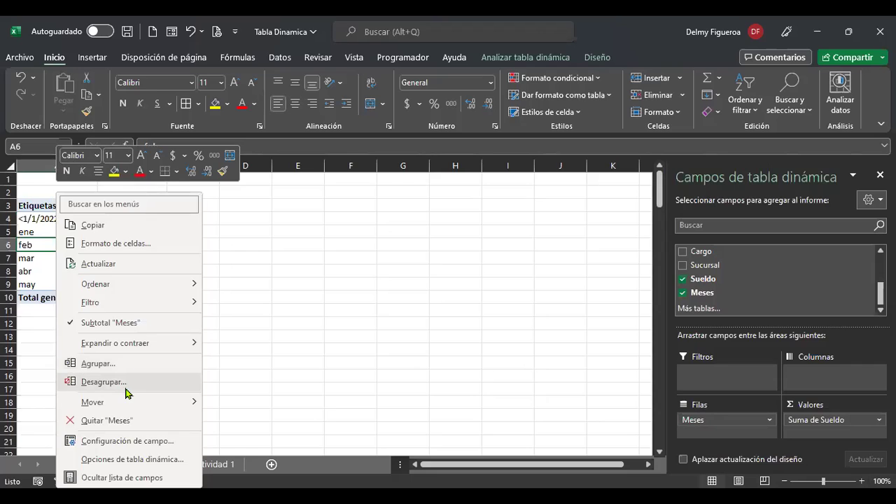
pyautogui.click(156, 364)
pyautogui.moveTo(140, 262); pyautogui.dragTo(356, 212)
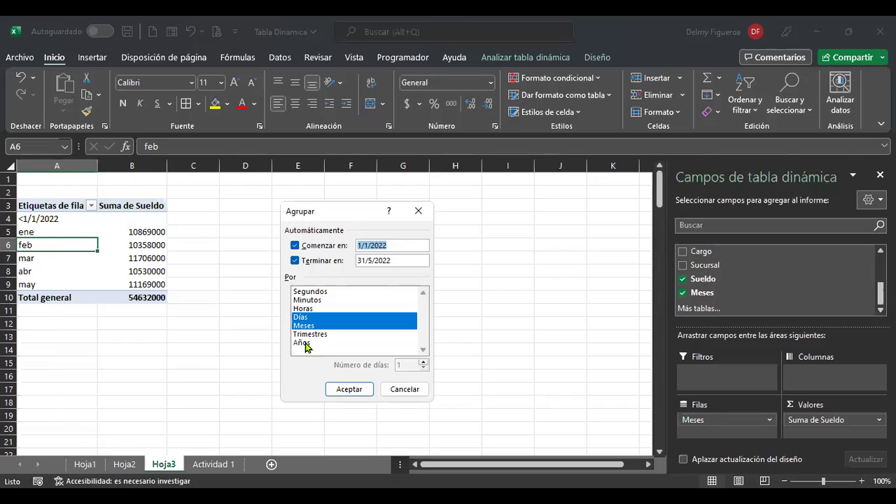
pyautogui.click(305, 345)
pyautogui.click(315, 326)
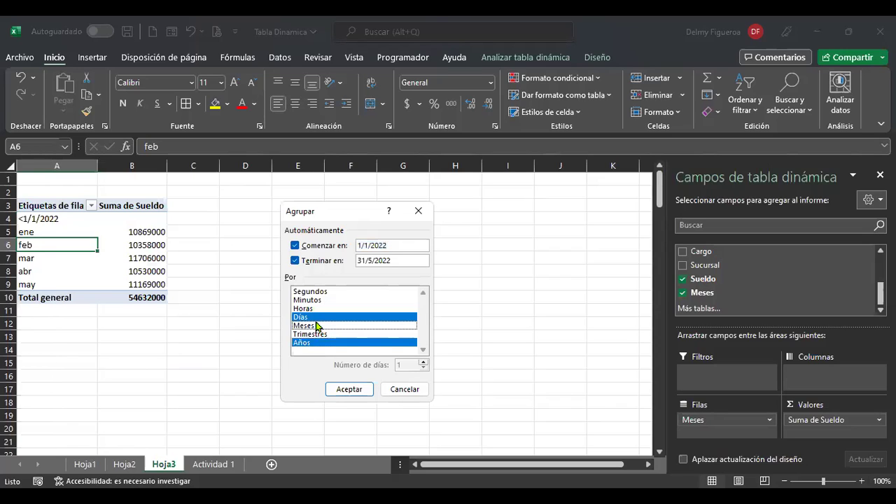
pyautogui.click(315, 319)
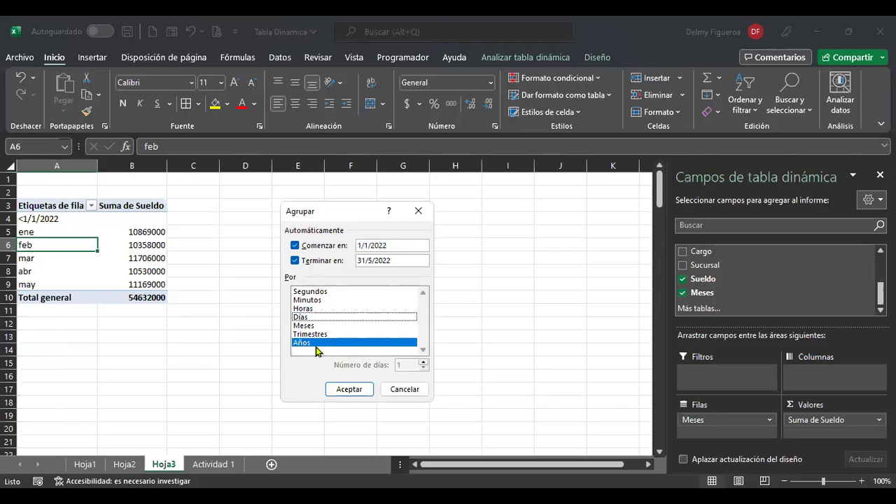
pyautogui.click(351, 389)
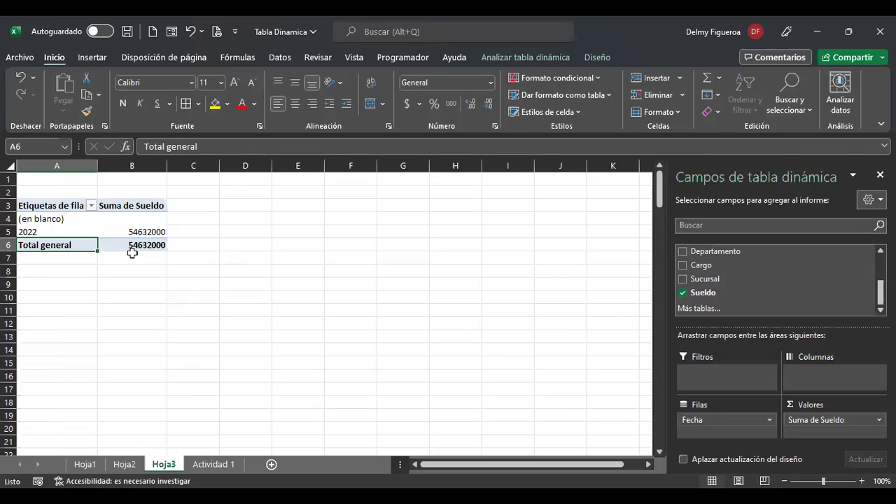
# Regroup the Hoja3 pivot table's Fecha rows by Trimestres instead of Años.
pyautogui.moveTo(135, 232)
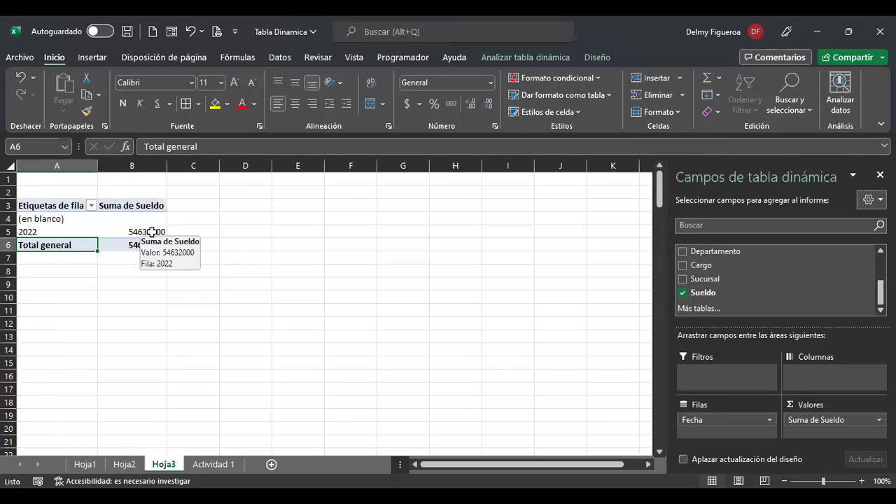
pyautogui.click(73, 228)
pyautogui.rightClick(73, 227)
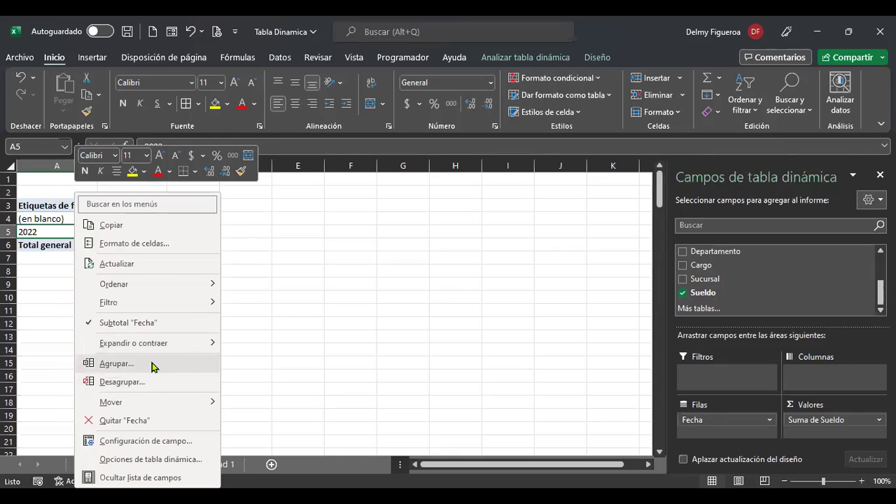
pyautogui.click(117, 364)
pyautogui.click(112, 385)
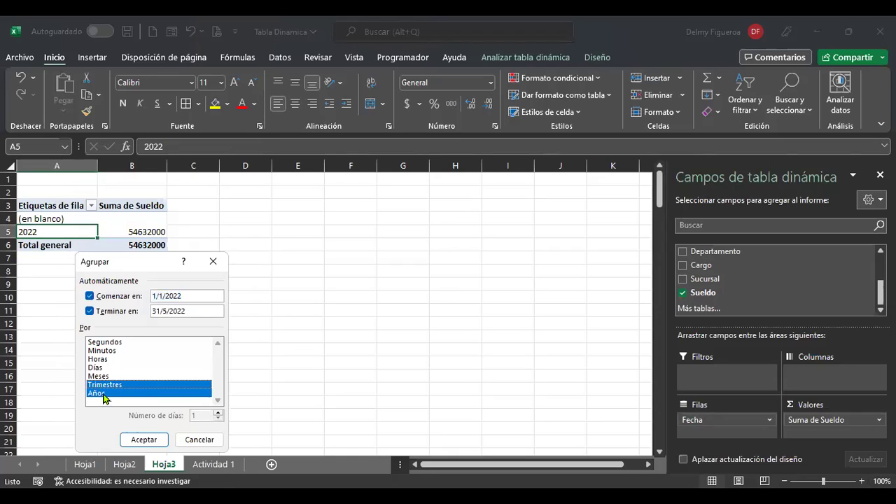
pyautogui.click(103, 394)
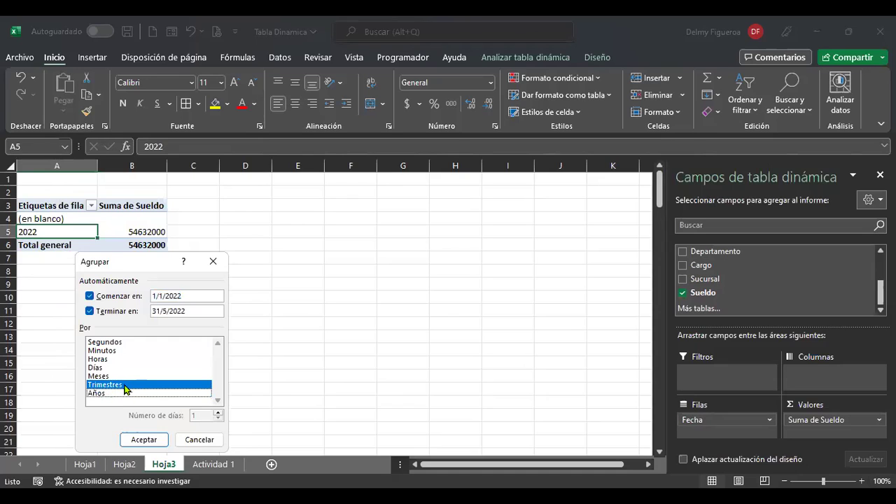
pyautogui.click(144, 436)
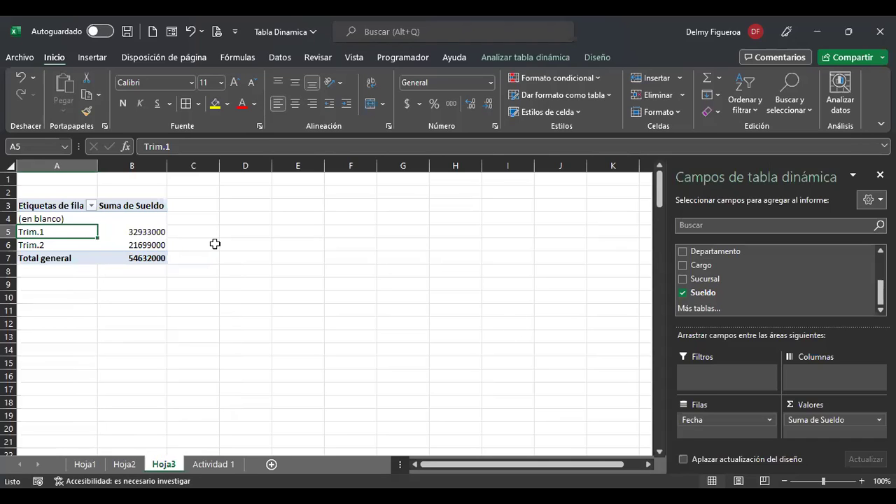
# Regroup the Hoja3 pivot table's Fecha rows by Meses only, deselecting Trimestres.
pyautogui.rightClick(61, 245)
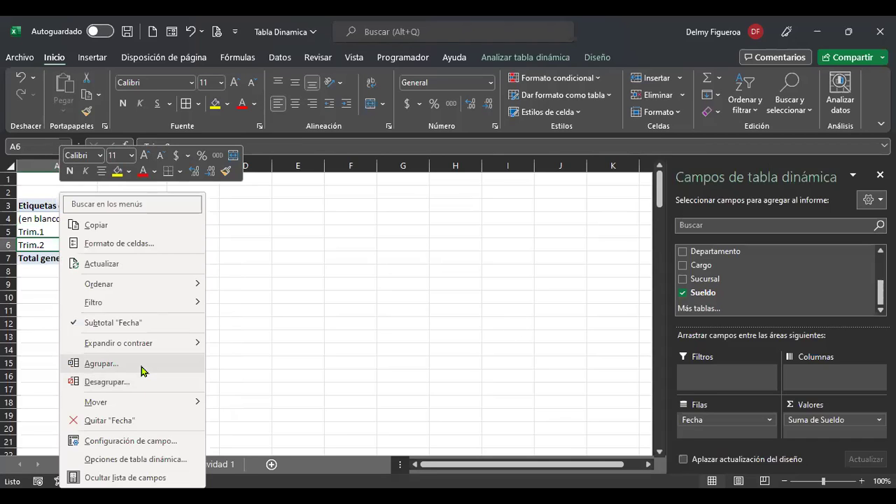
pyautogui.click(155, 363)
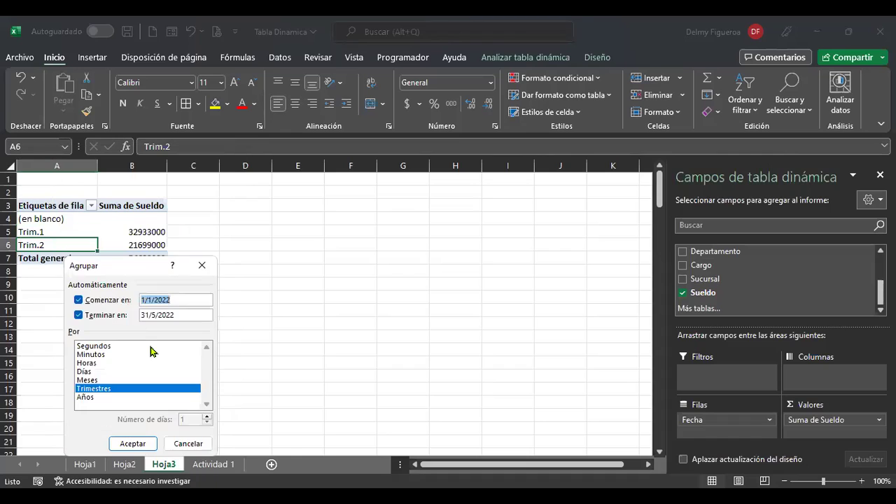
pyautogui.click(95, 381)
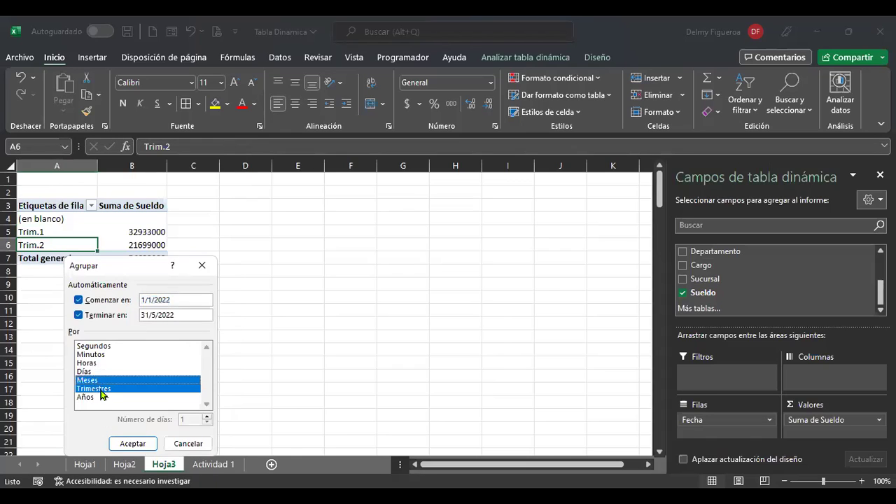
pyautogui.click(102, 388)
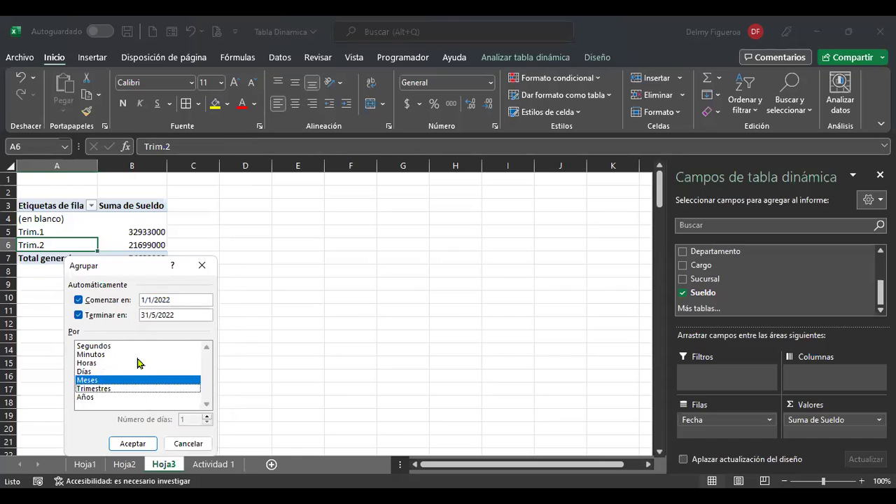
pyautogui.click(126, 441)
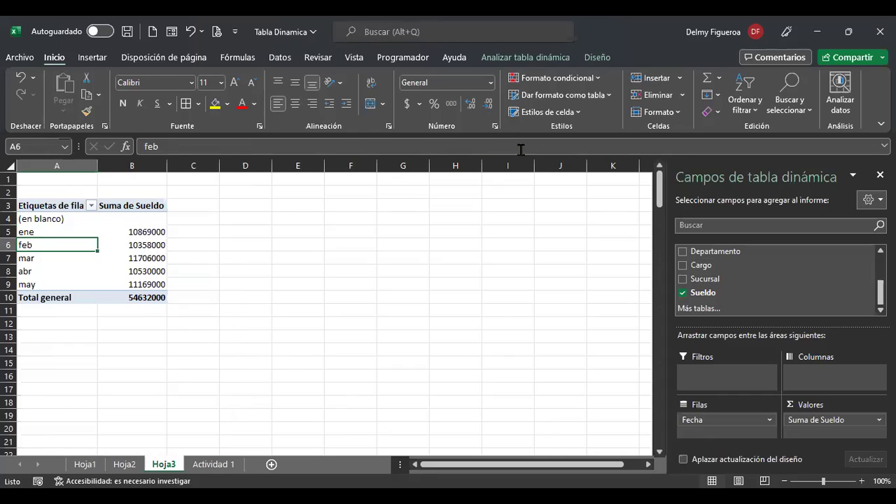
# Insert a timeline for the Fecha field of the Hoja3 pivot table.
pyautogui.click(526, 57)
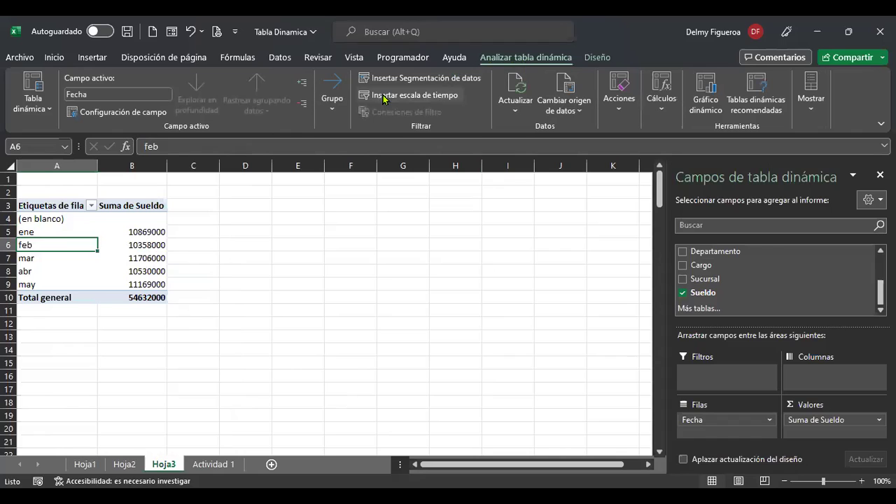
pyautogui.click(388, 96)
pyautogui.click(302, 246)
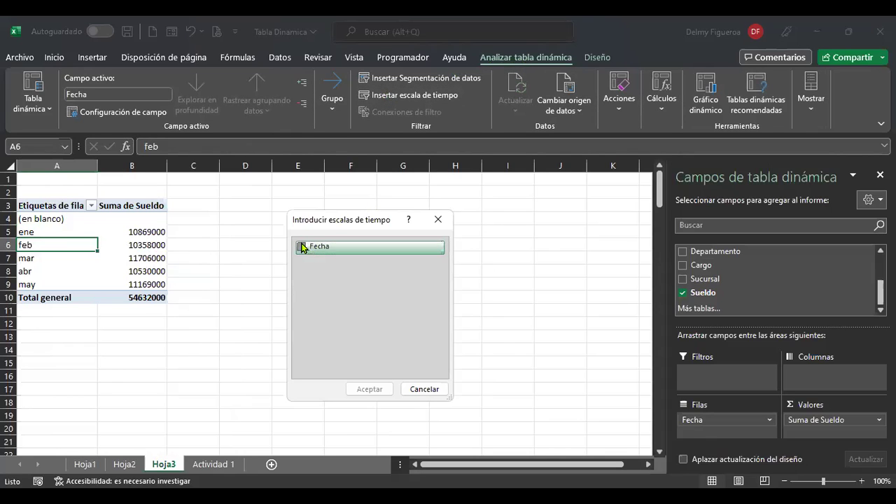
pyautogui.click(369, 389)
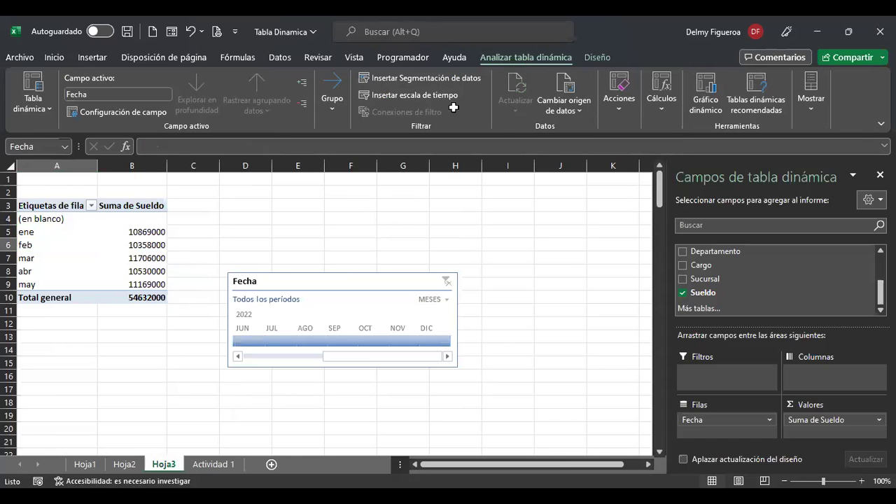
# Review the filter connections command and look over the pivot tables on Hoja2 and Hoja1 before returning to Hoja3.
pyautogui.click(161, 237)
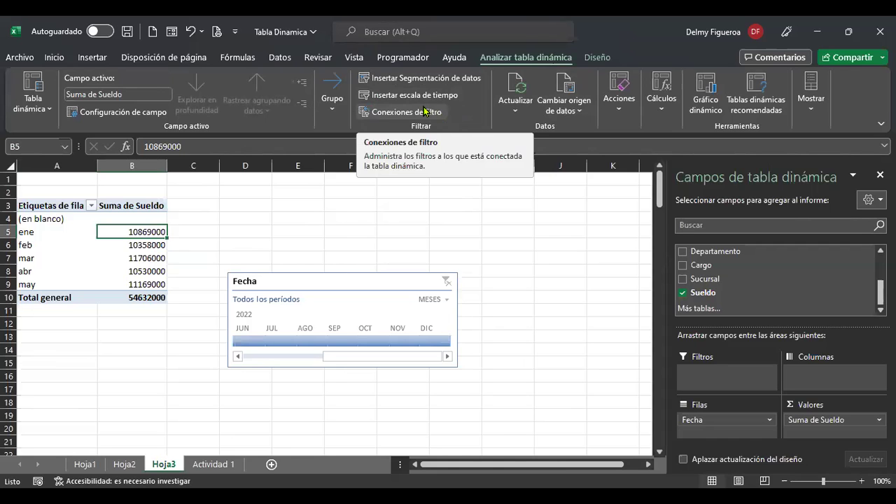
pyautogui.click(125, 465)
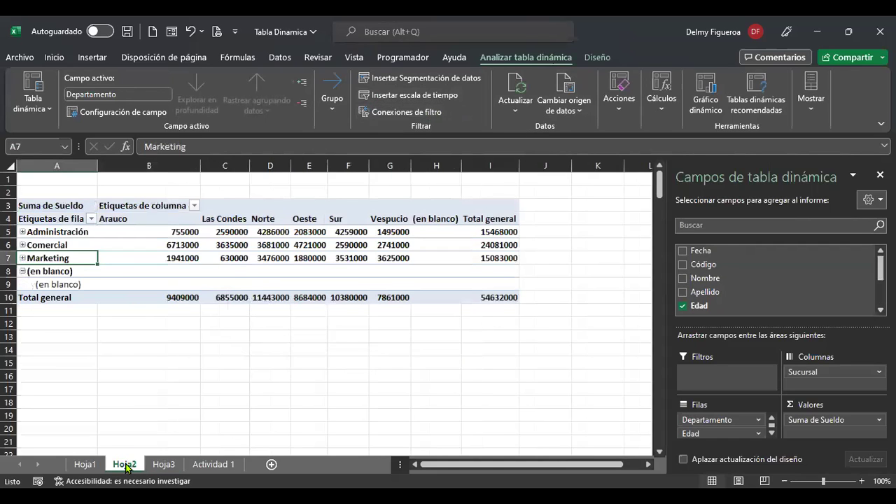
pyautogui.click(87, 465)
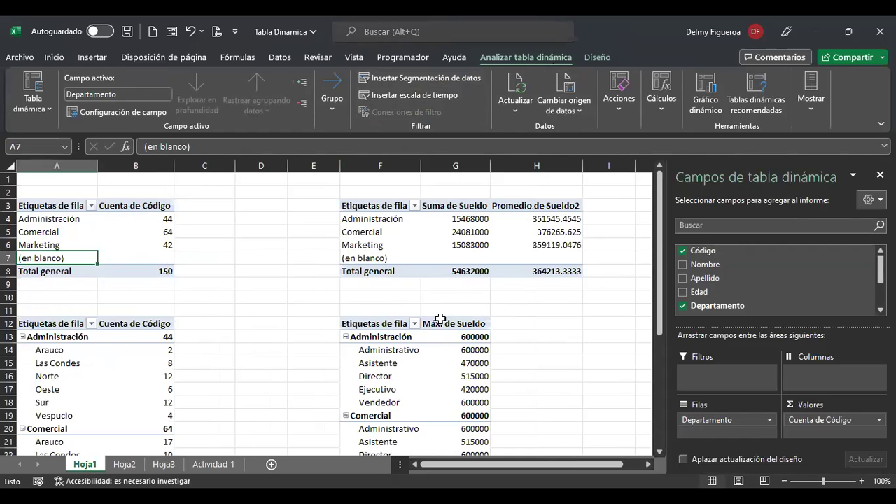
pyautogui.click(164, 466)
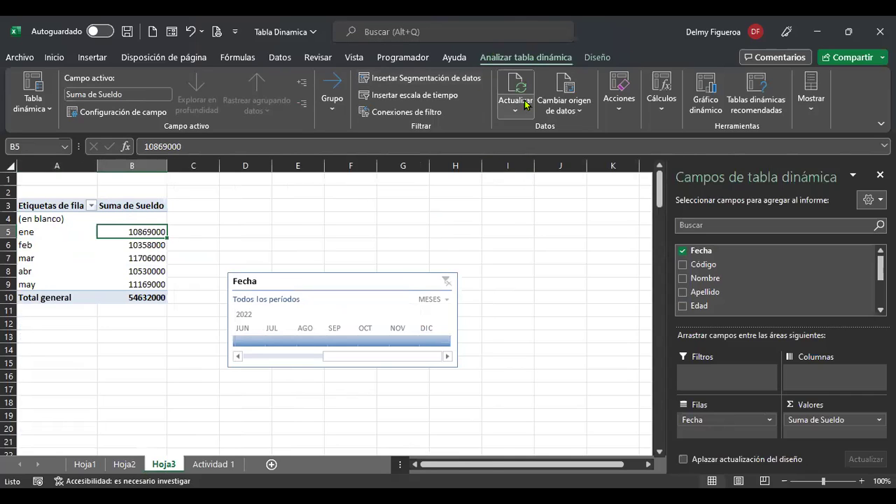
# Examine the data source, selection and move options of the Hoja3 pivot table without changing its location.
pyautogui.click(578, 111)
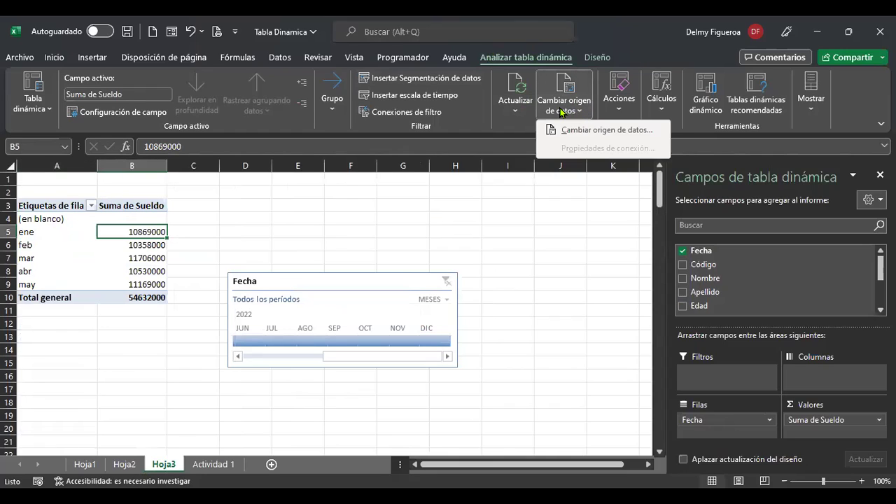
pyautogui.click(618, 119)
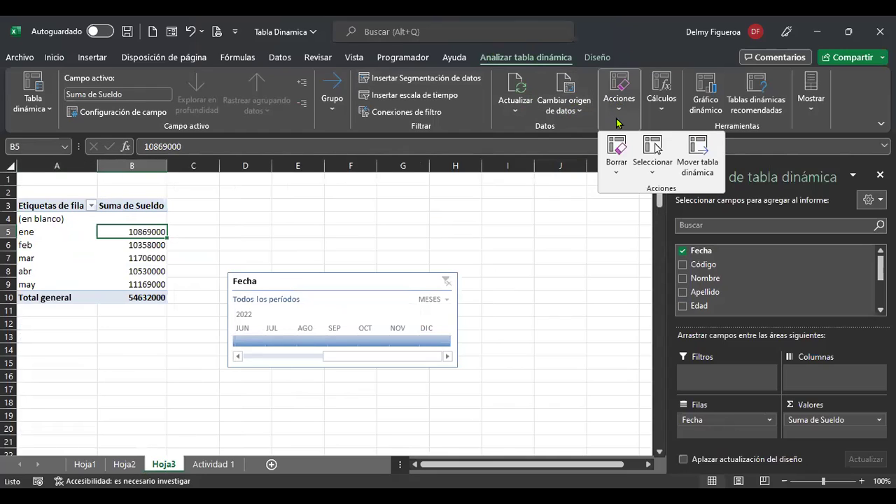
pyautogui.click(650, 144)
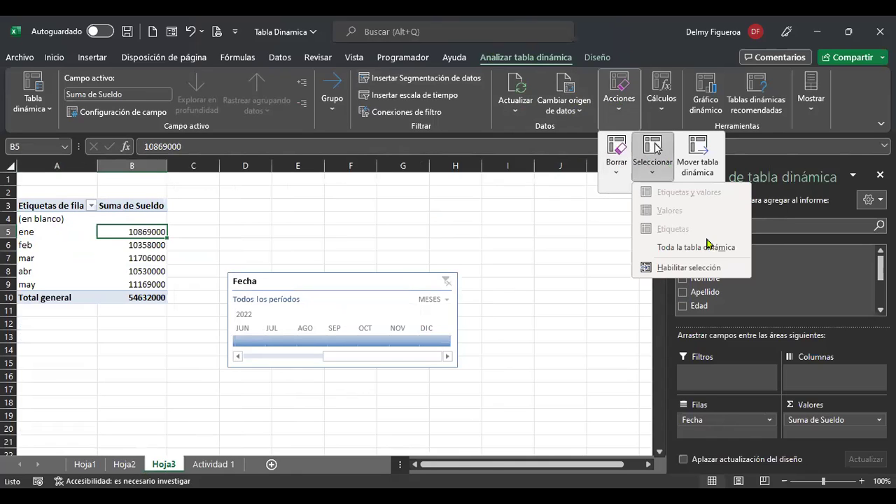
pyautogui.click(702, 168)
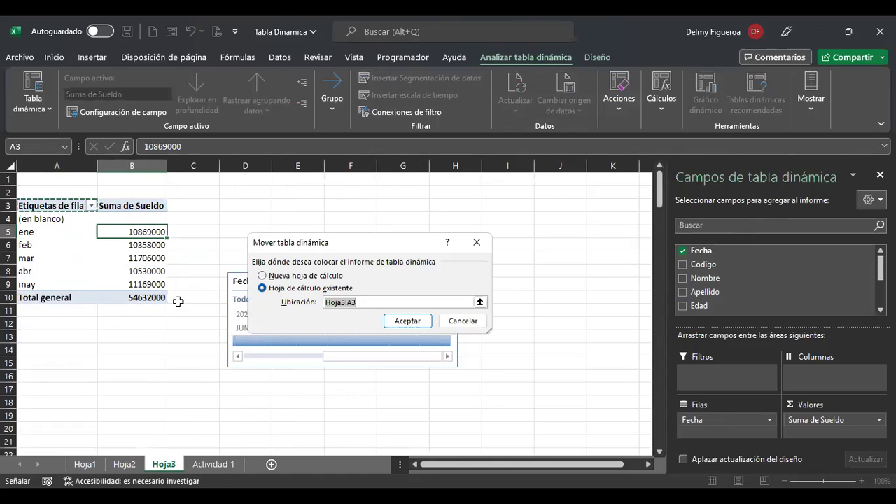
pyautogui.click(462, 321)
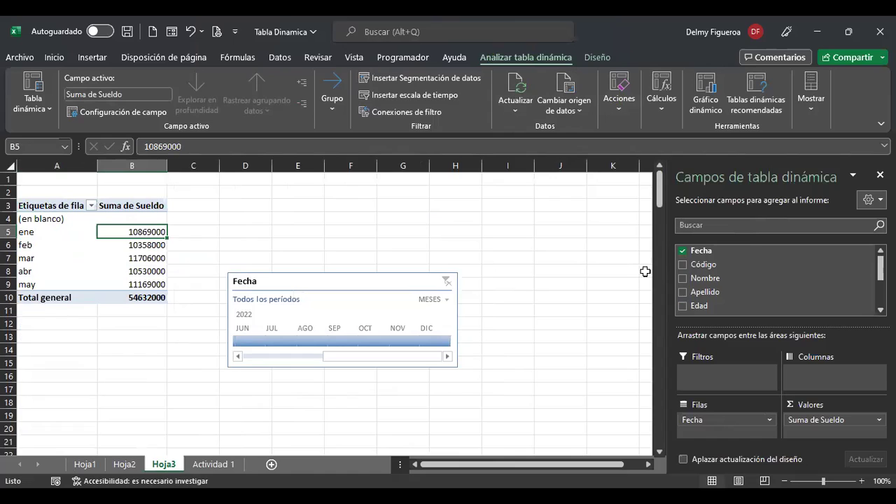
pyautogui.click(617, 112)
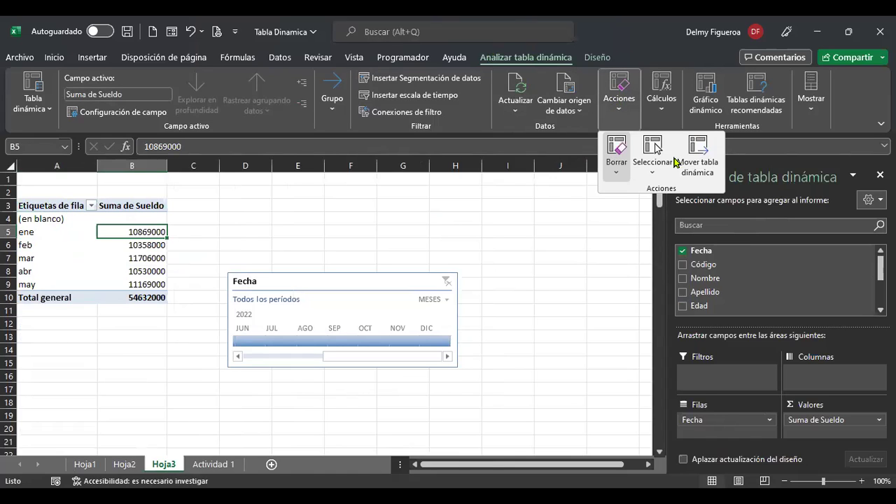
# Examine the calculation options for fields, items and sets, first for a Sueldo value and again for the ene row label.
pyautogui.click(664, 108)
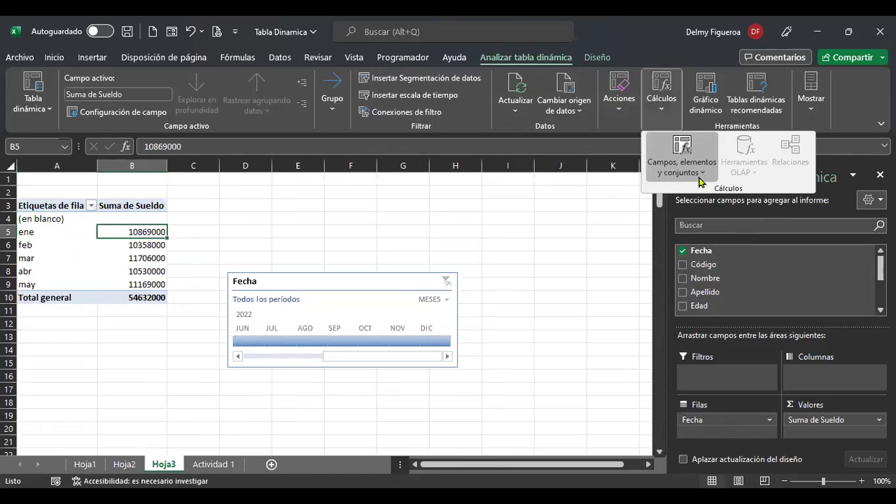
pyautogui.click(699, 179)
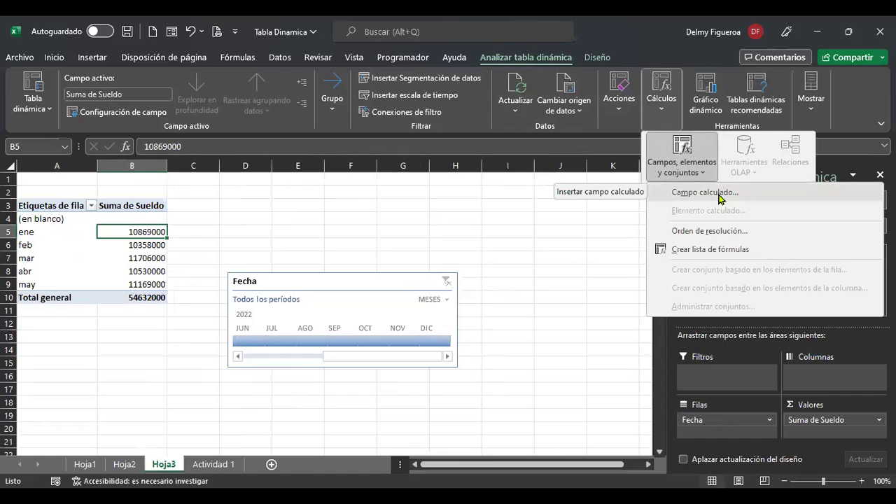
pyautogui.click(53, 220)
pyautogui.click(59, 233)
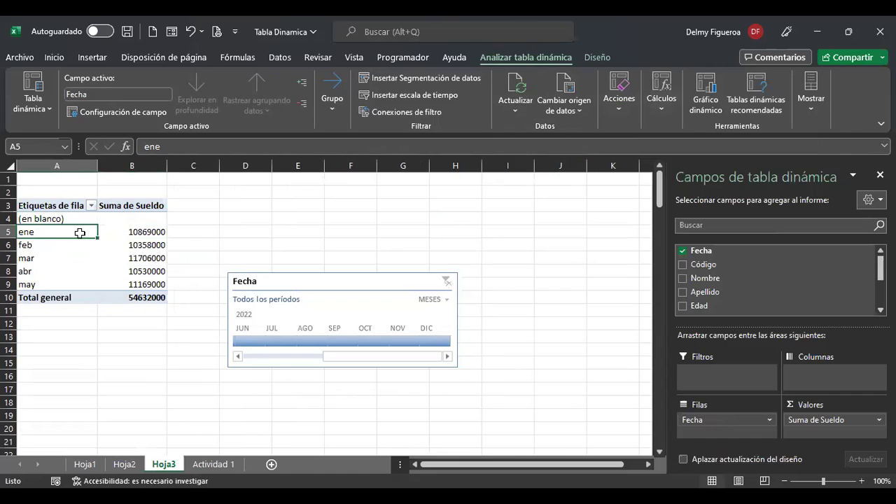
pyautogui.click(657, 112)
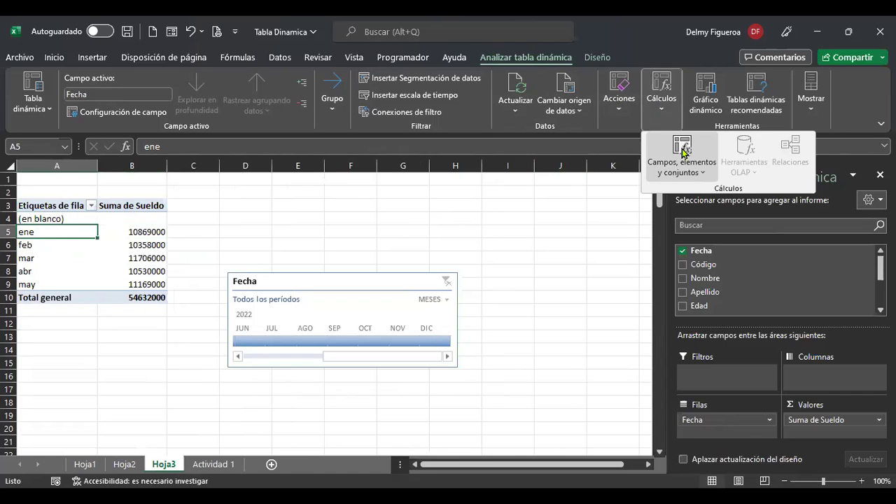
pyautogui.click(682, 147)
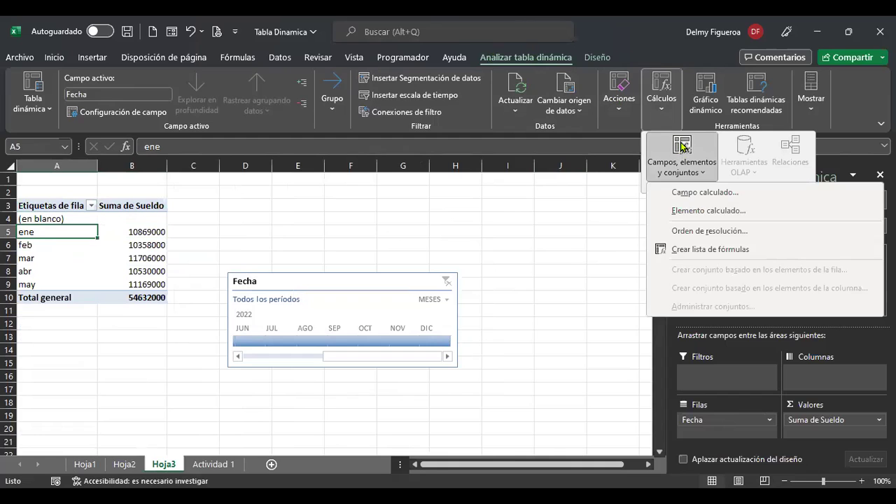
# Try to insert a calculated item in the grouped Fecha field of the Hoja3 pivot table.
pyautogui.click(708, 211)
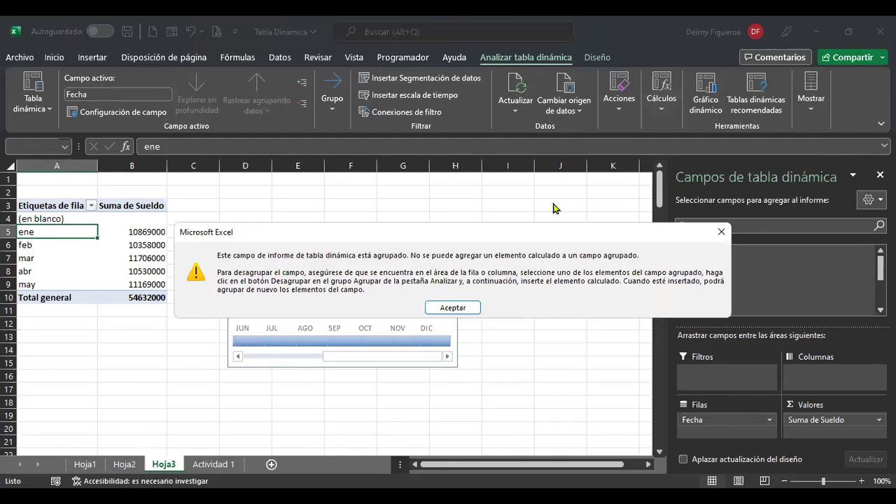
pyautogui.click(455, 308)
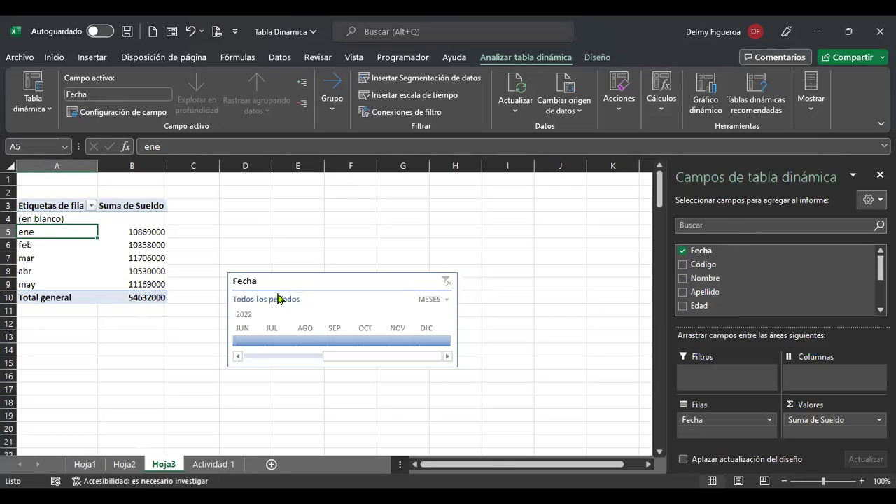
pyautogui.click(661, 98)
pyautogui.click(684, 156)
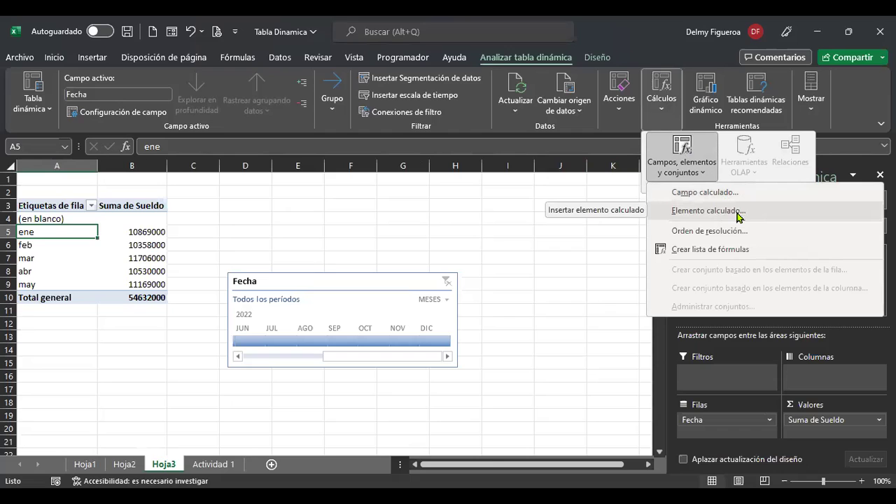
pyautogui.click(561, 232)
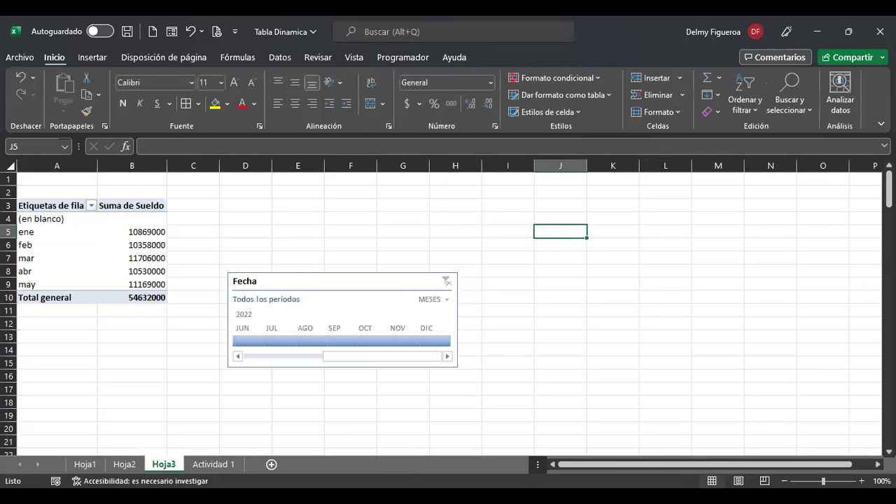
# Move the Fecha timeline to just below the Hoja3 pivot table, over columns A to D from row 13.
pyautogui.hotkey('alt', 'Tab')
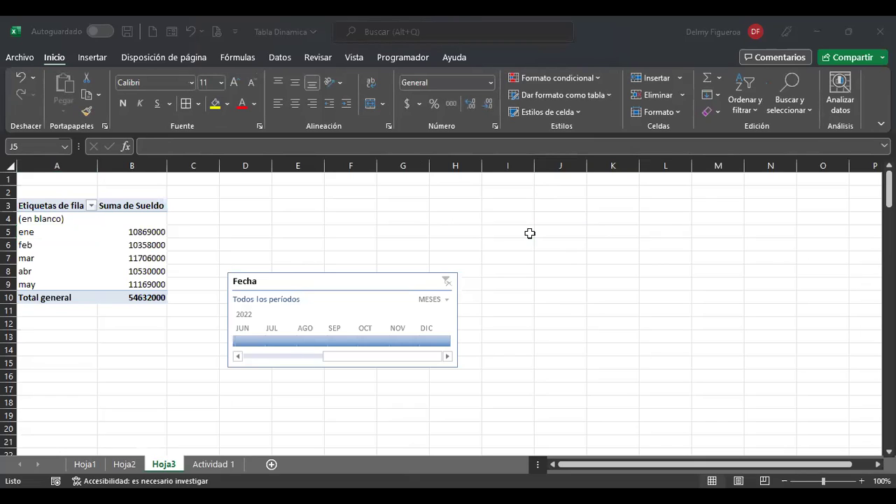
pyautogui.hotkey('alt', 'Tab')
pyautogui.click(242, 208)
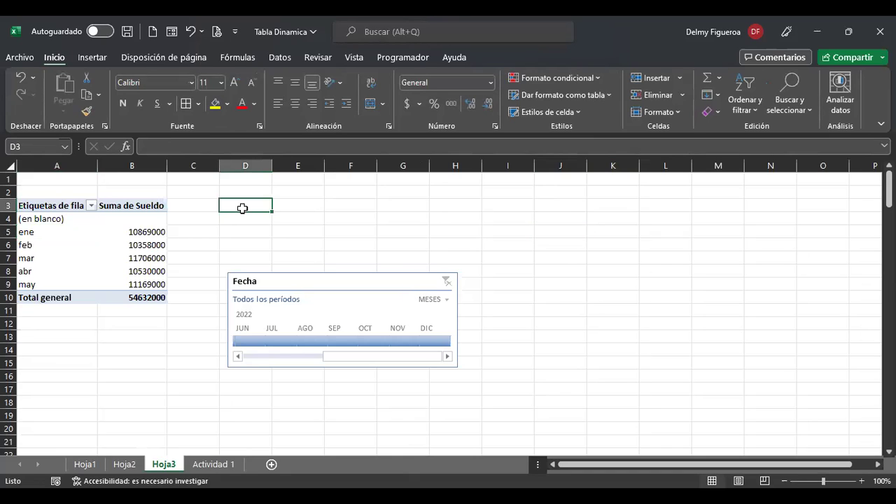
pyautogui.moveTo(387, 282); pyautogui.dragTo(178, 338)
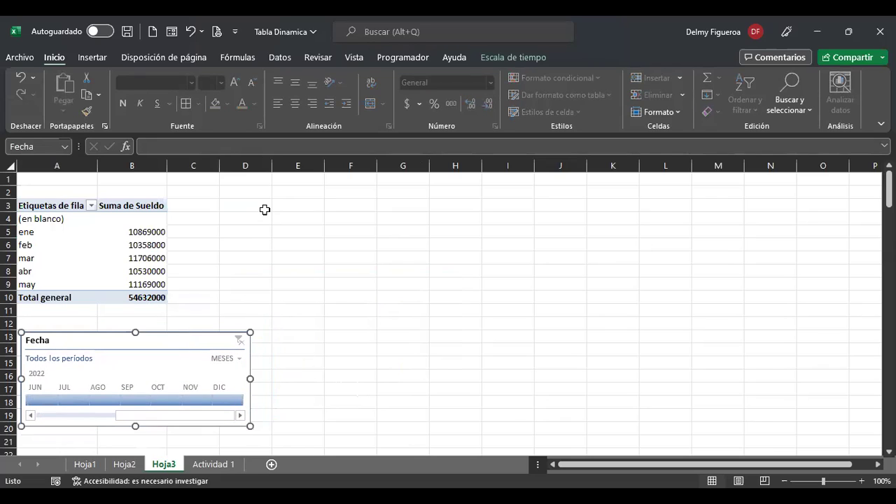
# Enter the headings Gastos in F3 and Detalle in G3 of Hoja3.
pyautogui.click(361, 204)
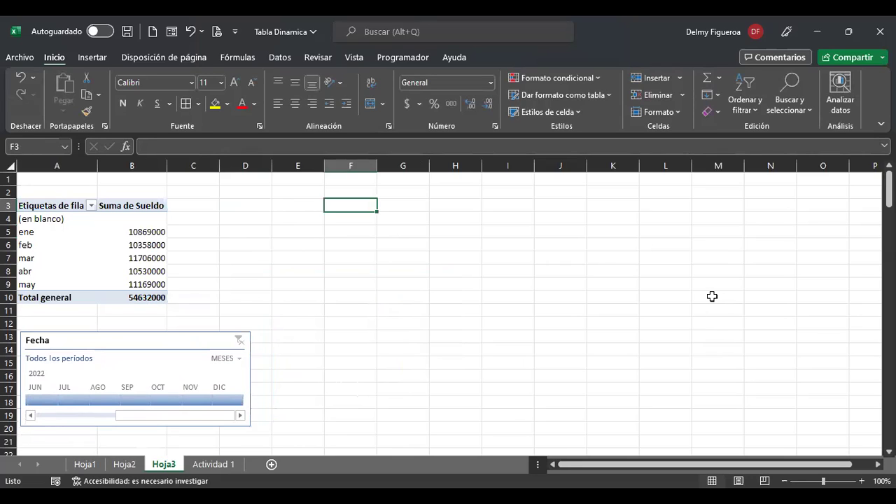
pyautogui.write('Gastos')
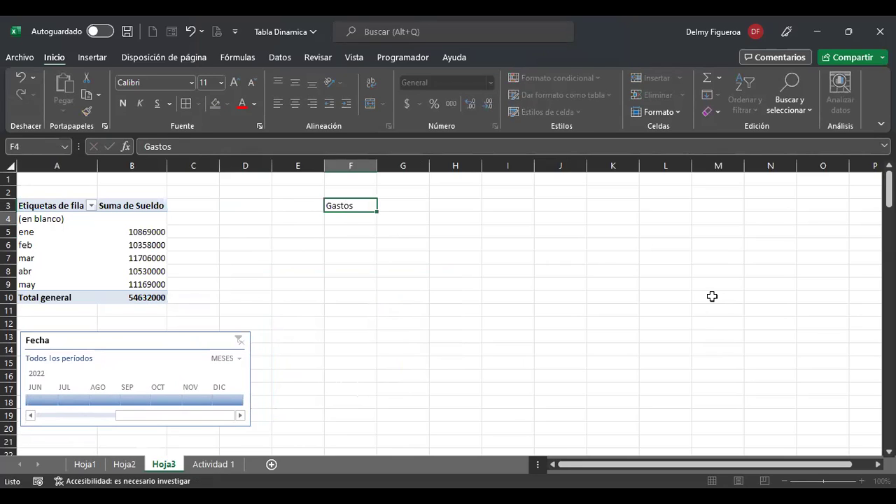
pyautogui.press('Return')
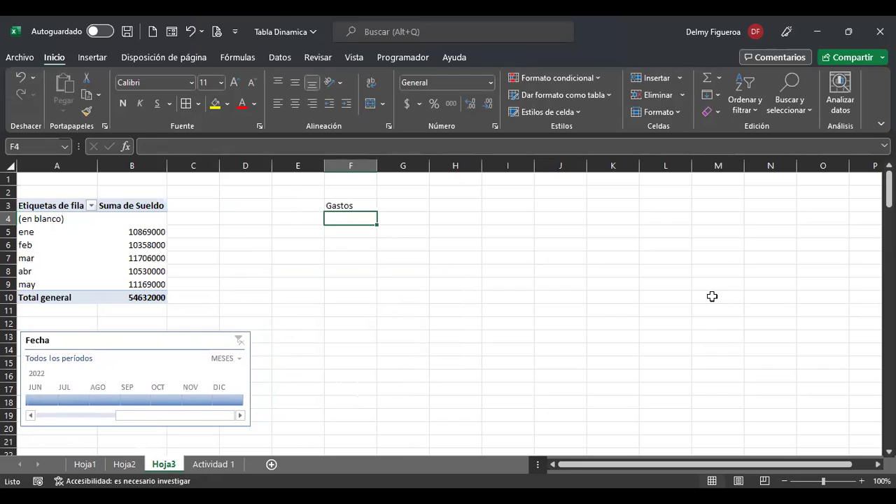
pyautogui.press('Up')
pyautogui.press('Right')
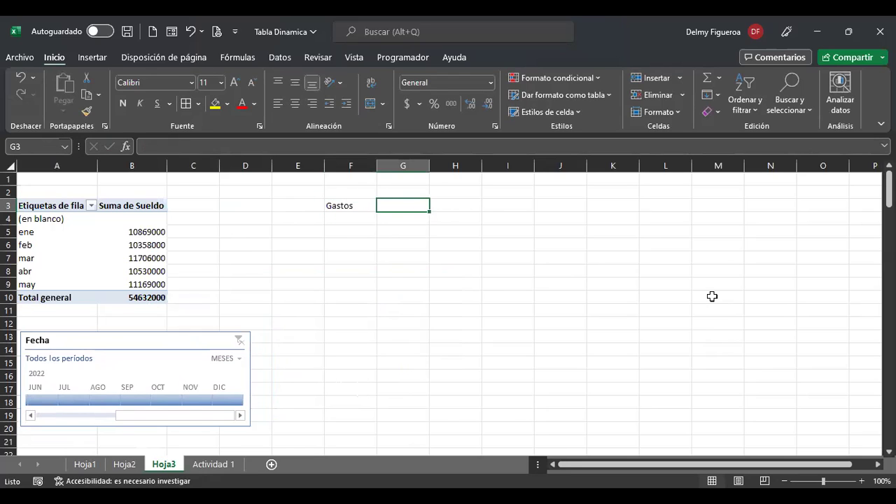
pyautogui.write('Dta')
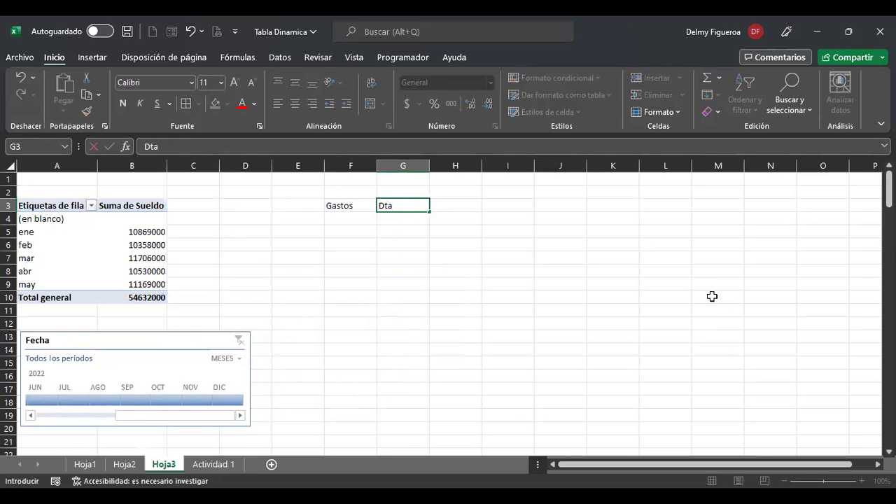
pyautogui.write('lle')
pyautogui.press('Return')
pyautogui.press('Up')
pyautogui.press('F2')
pyautogui.press('Left')
pyautogui.press('Left')
pyautogui.press('Left')
pyautogui.press('Left')
pyautogui.press('Left')
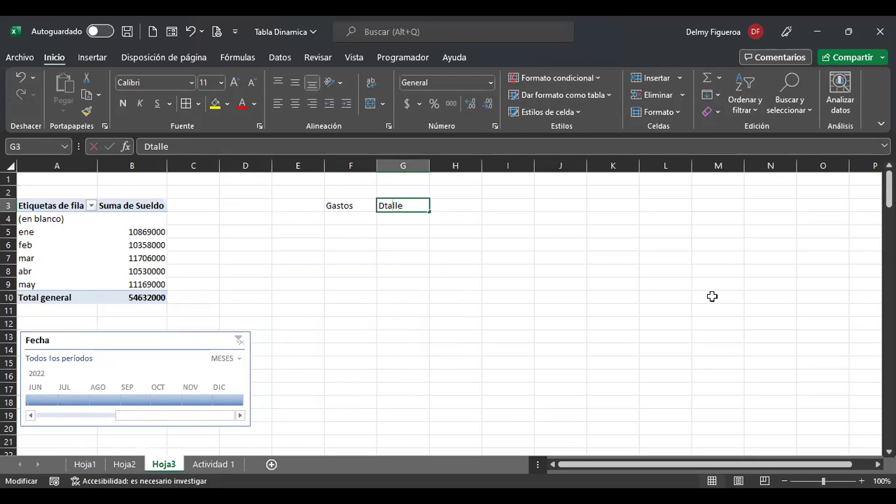
pyautogui.write('e')
pyautogui.press('Return')
# List Gasto 1 in F4 and Gasto 2 in F5 under the first heading.
pyautogui.press('Left')
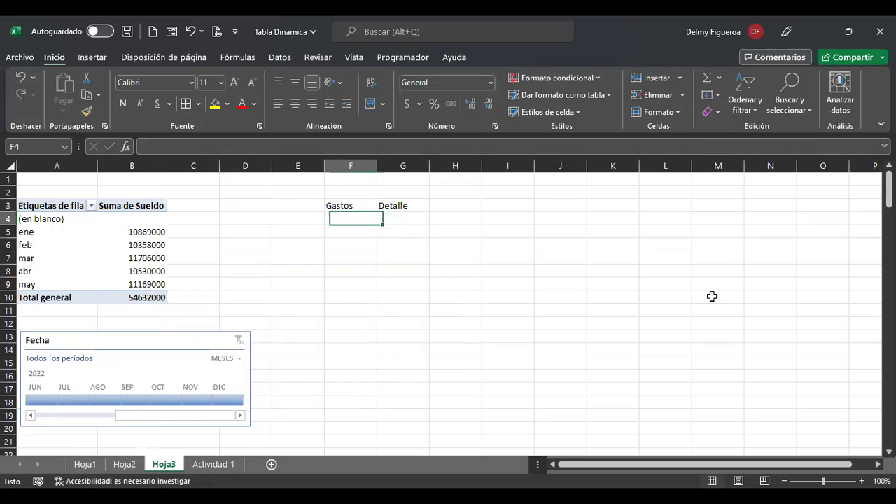
pyautogui.write('Gasto 1')
pyautogui.press('Return')
pyautogui.write('Gas')
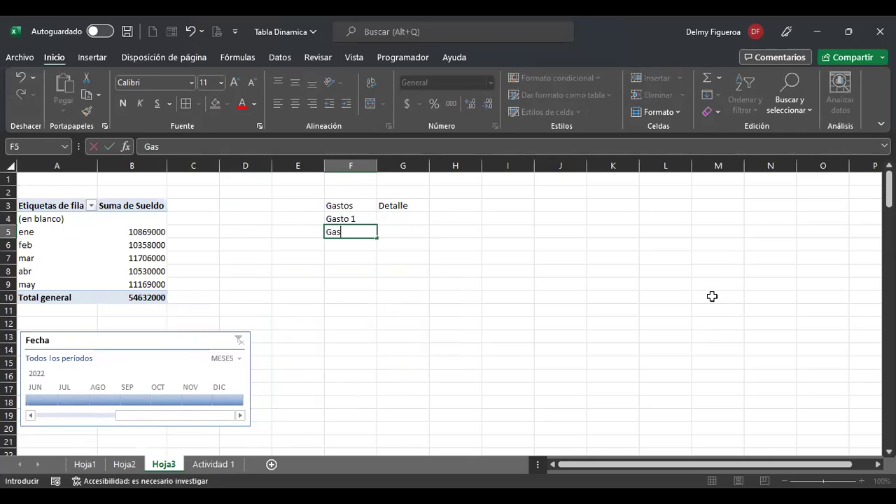
pyautogui.write('to 2')
pyautogui.press('Return')
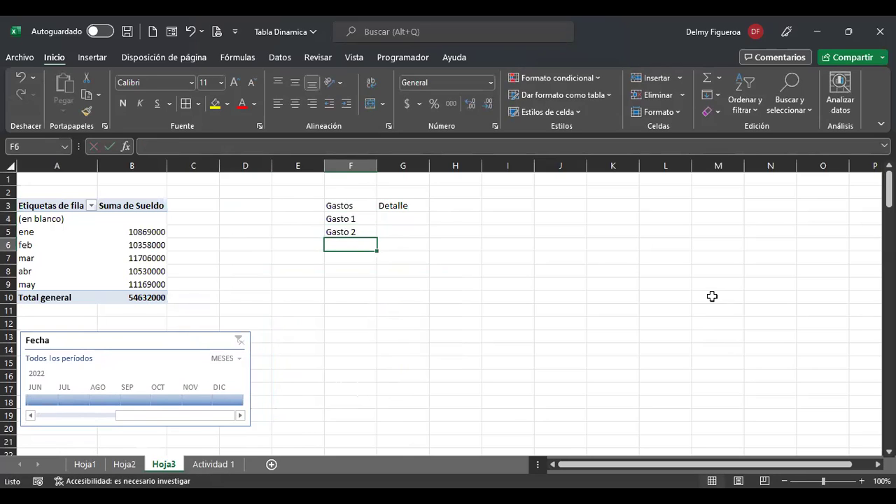
# Change the heading in F3 to Ingreso y Gastos and fit column F to its contents.
pyautogui.press('Up')
pyautogui.press('Up')
pyautogui.press('Up')
pyautogui.press('F2')
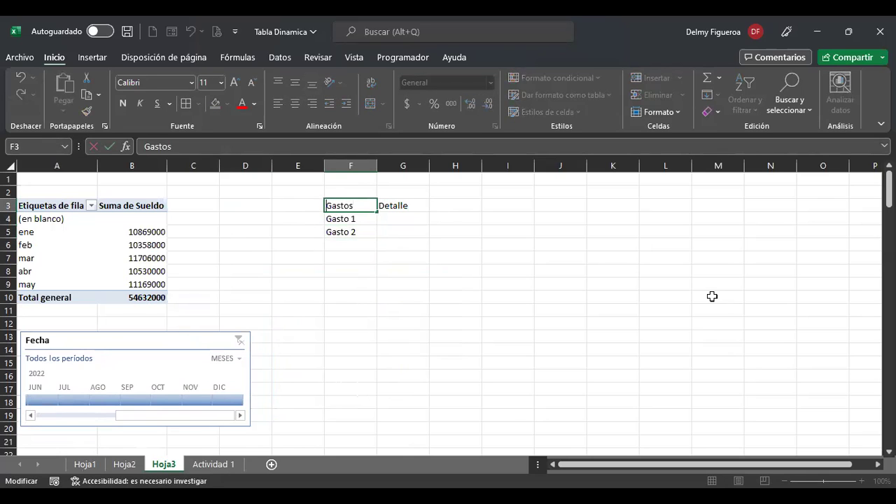
pyautogui.press('Home')
pyautogui.write('Ingreso y')
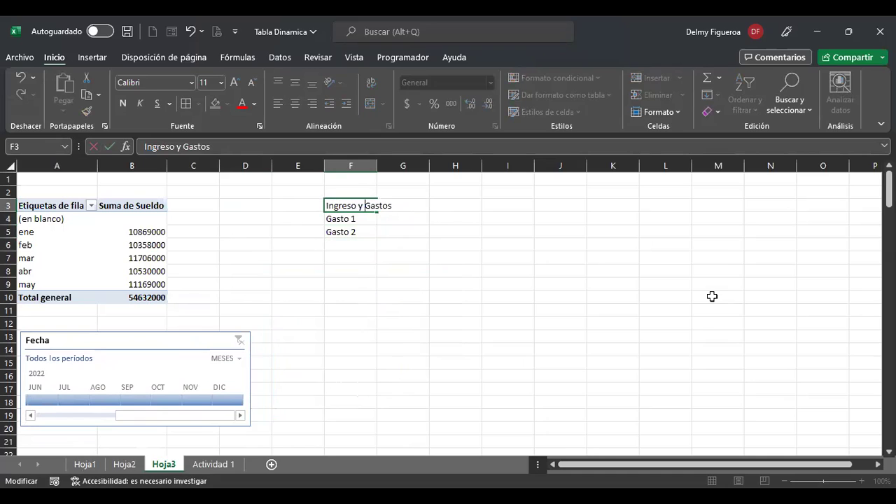
pyautogui.press('Return')
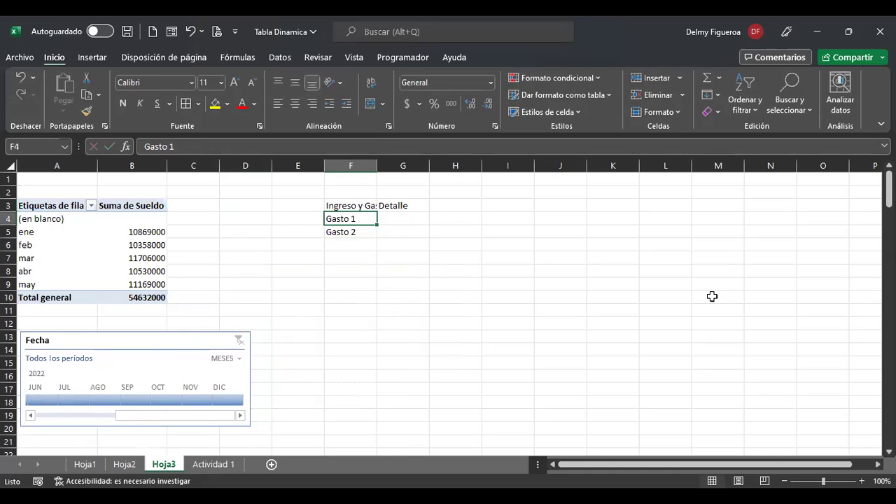
pyautogui.doubleClick(376, 166)
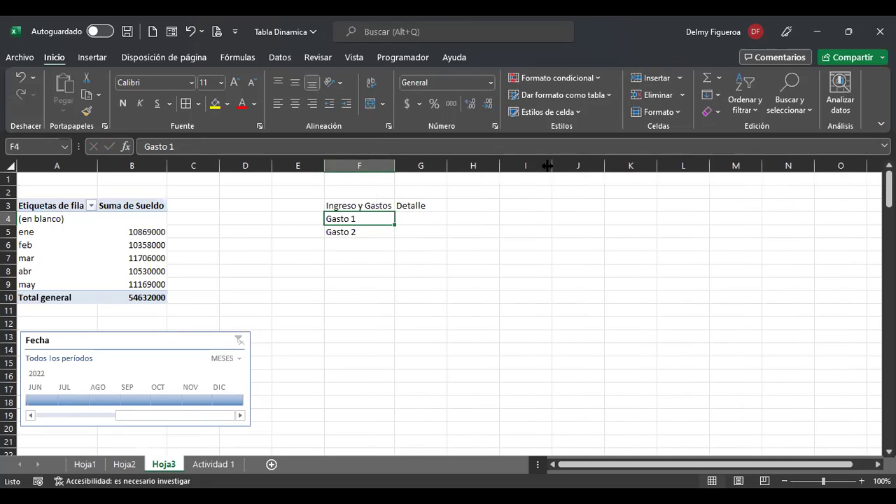
# Correct the heading in F3 to Ingresos y Gastos and refit the width of column F.
pyautogui.press('Up')
pyautogui.press('F2')
pyautogui.press('Home')
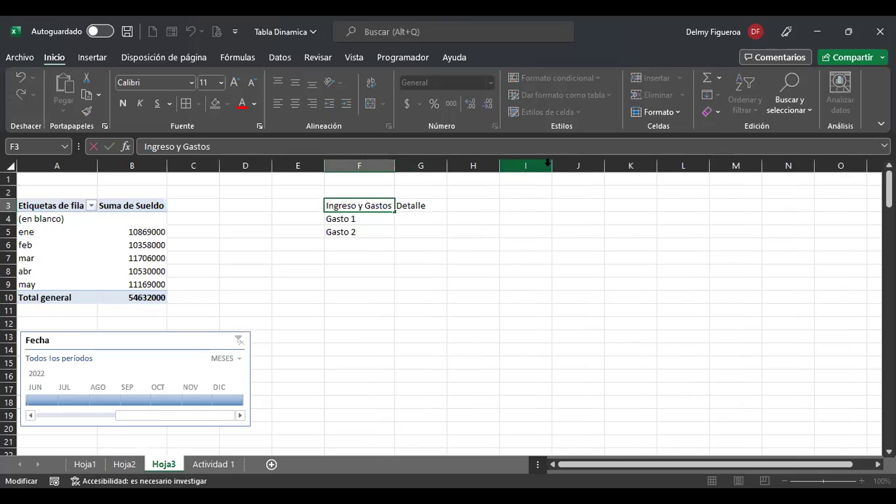
pyautogui.press('Right')
pyautogui.press('Right')
pyautogui.press('Right')
pyautogui.press('Right')
pyautogui.press('Right')
pyautogui.press('Right')
pyautogui.press('Right')
pyautogui.write('s')
pyautogui.press('Return')
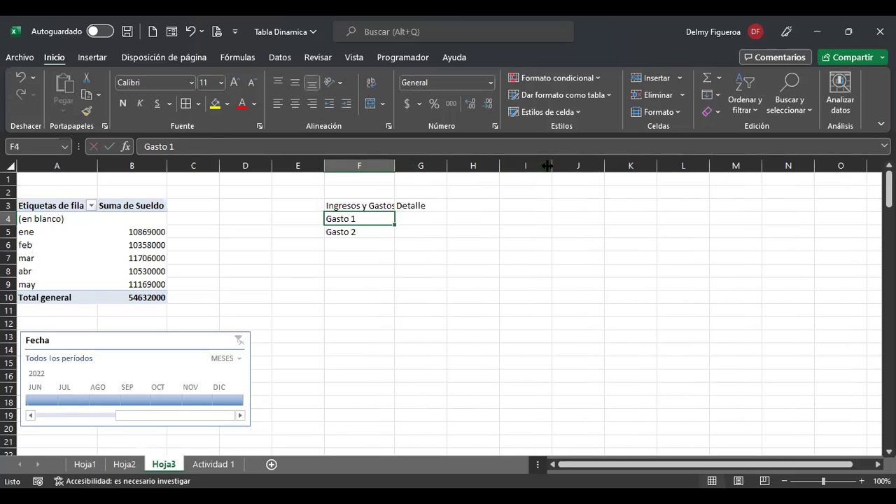
pyautogui.doubleClick(396, 167)
# Add Ingreso 1 in F6 and Ingreso 2 in F7 below the expense items.
pyautogui.press('Down')
pyautogui.press('Down')
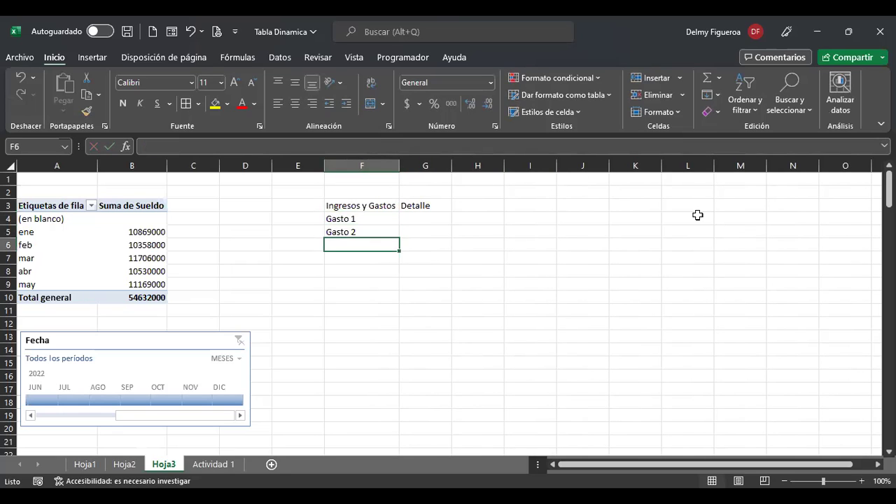
pyautogui.write('Ingres')
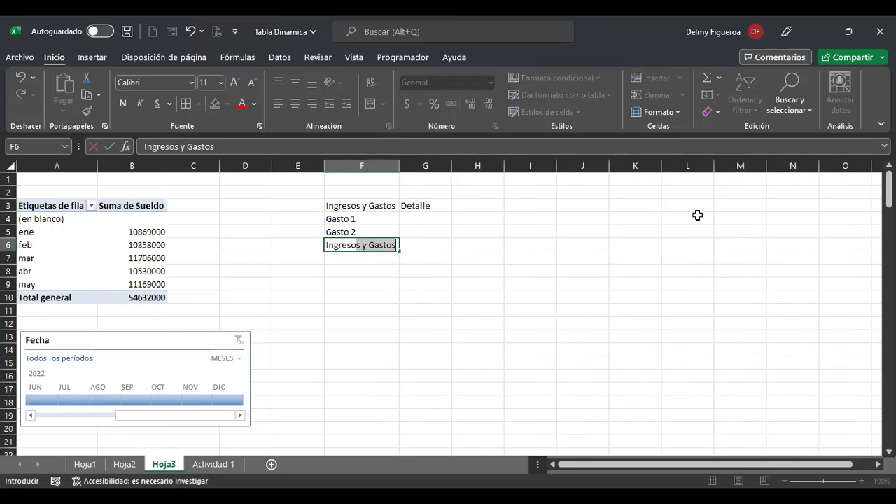
pyautogui.write('o')
pyautogui.press('BackSpace')
pyautogui.write('1')
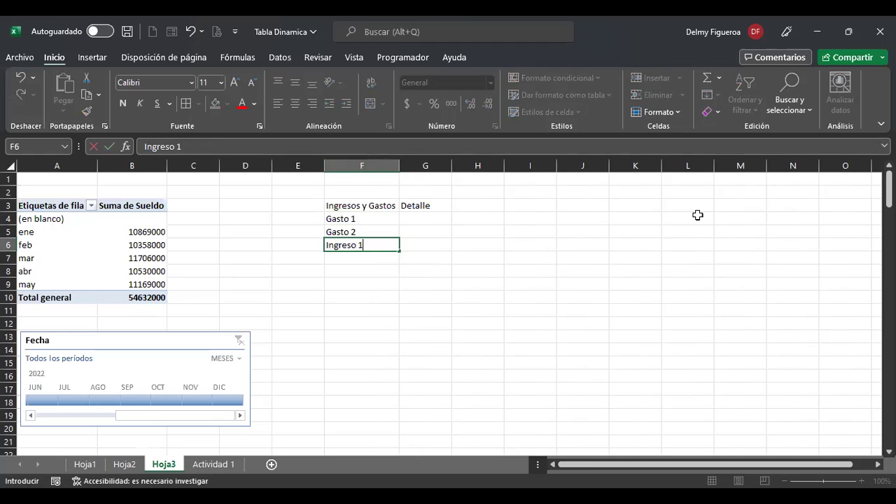
pyautogui.press('Return')
pyautogui.write('Ingreso 1')
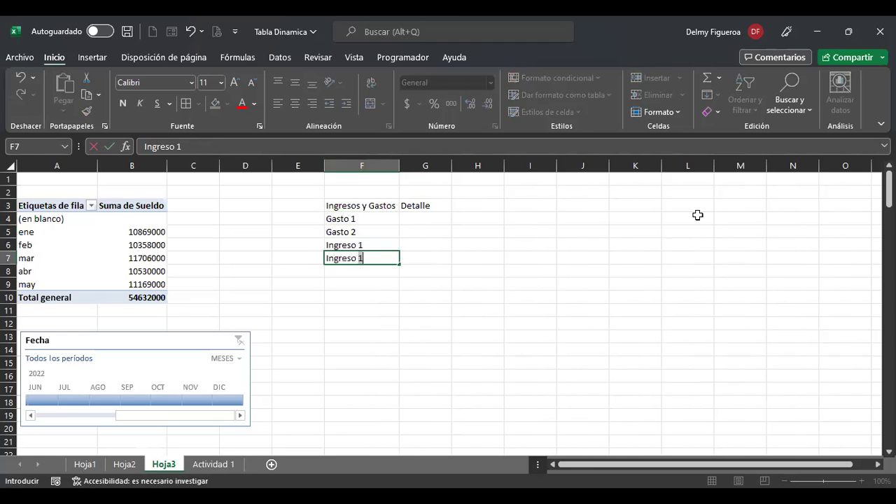
pyautogui.press('Return')
# Fill the Detalle column in G4 to G7 with the values 100, 200, 150 and 300.
pyautogui.press('Up')
pyautogui.press('Right')
pyautogui.press('Up')
pyautogui.press('Up')
pyautogui.press('Up')
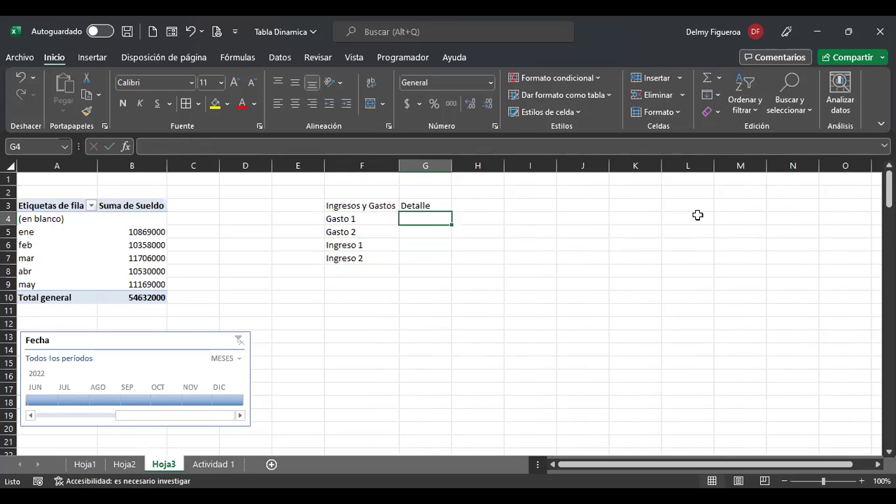
pyautogui.write('100')
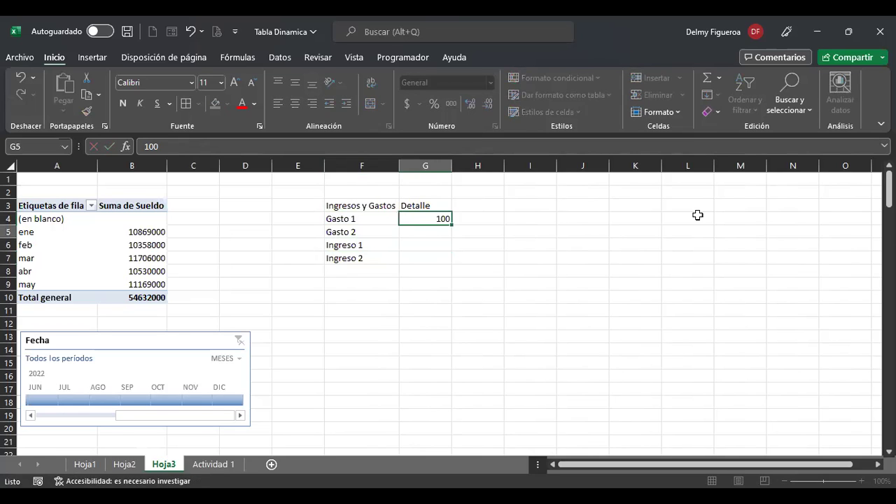
pyautogui.press('Return')
pyautogui.write('200')
pyautogui.press('Return')
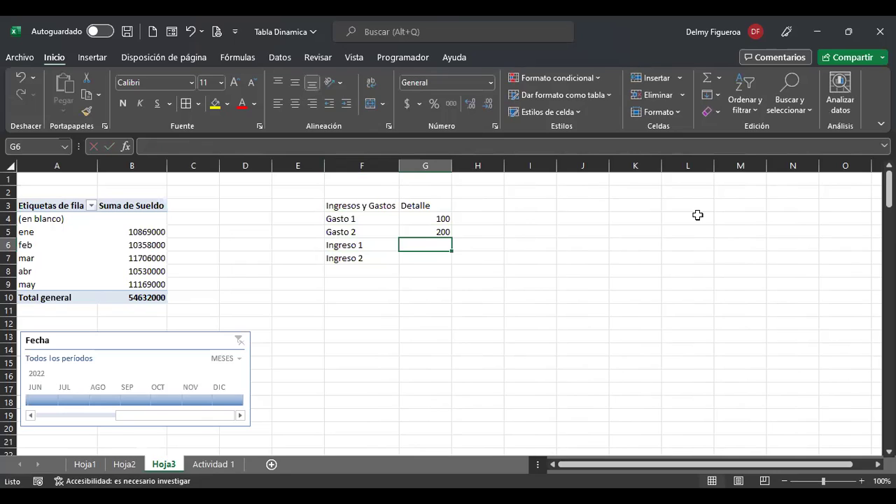
pyautogui.write('150')
pyautogui.press('Return')
pyautogui.write('300')
pyautogui.press('Return')
pyautogui.press('Left')
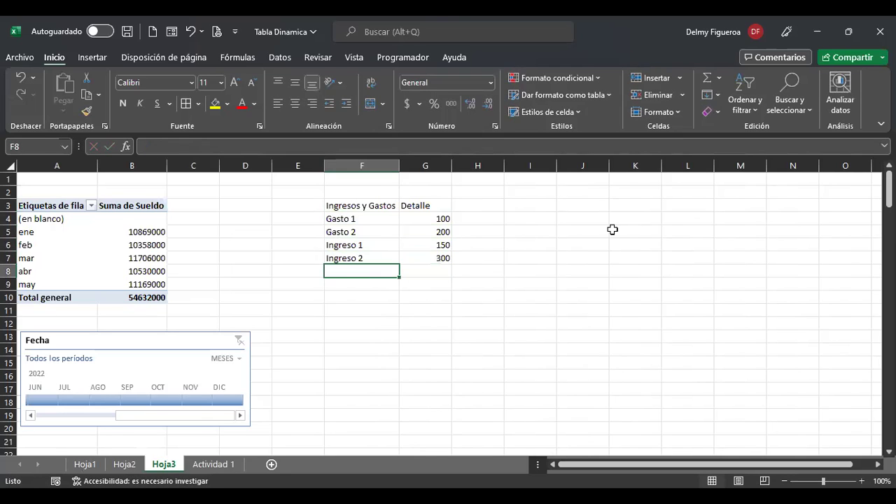
# Insert a pivot table from F3:G7 at cell F11 of Hoja3, with Ingresos y Gastos as rows and the sum of Detalle as values.
pyautogui.moveTo(375, 205); pyautogui.dragTo(439, 258)
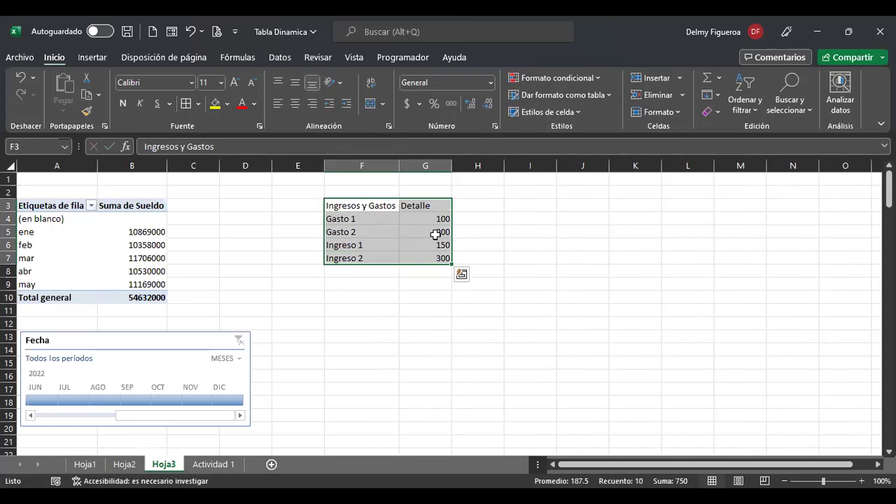
pyautogui.click(434, 234)
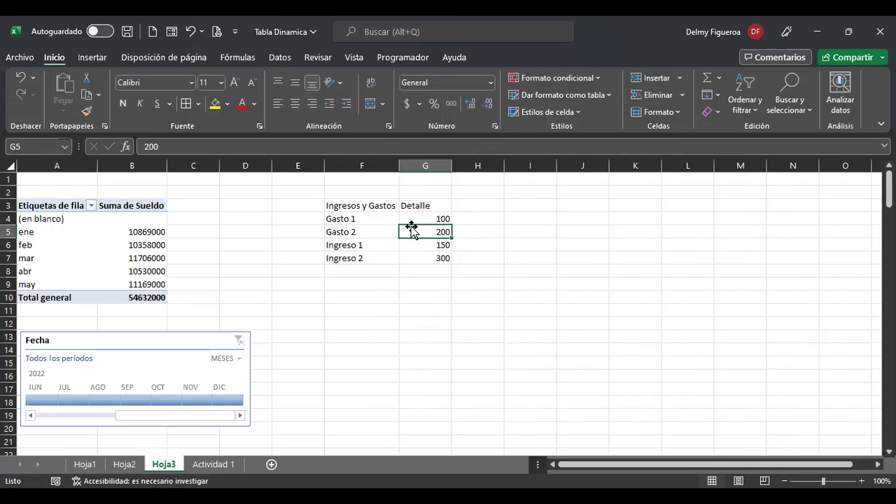
pyautogui.click(92, 58)
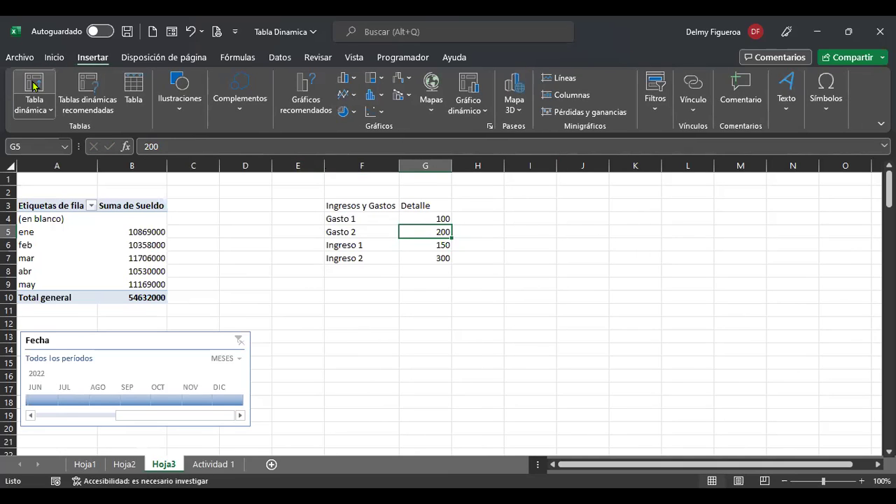
pyautogui.click(33, 85)
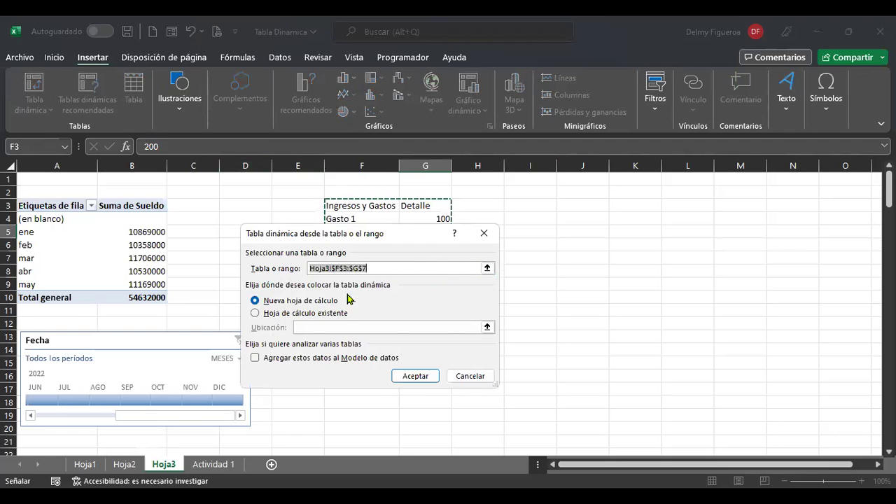
pyautogui.click(301, 313)
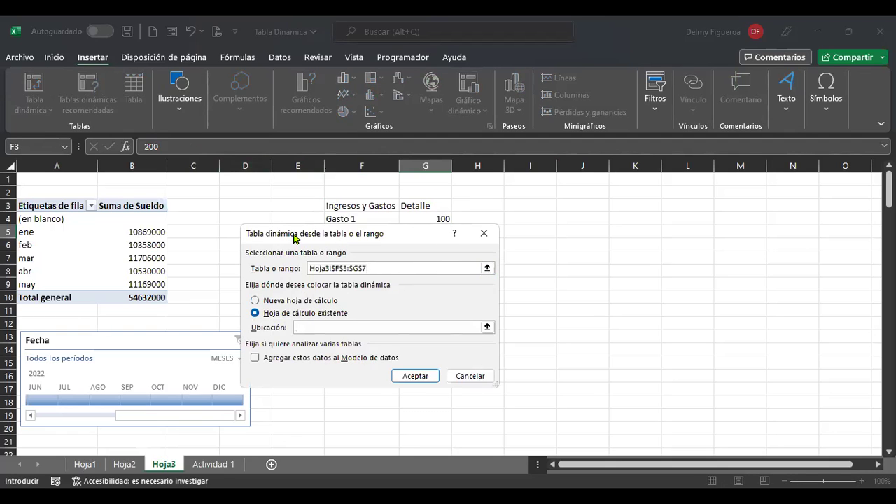
pyautogui.moveTo(586, 221); pyautogui.dragTo(587, 221)
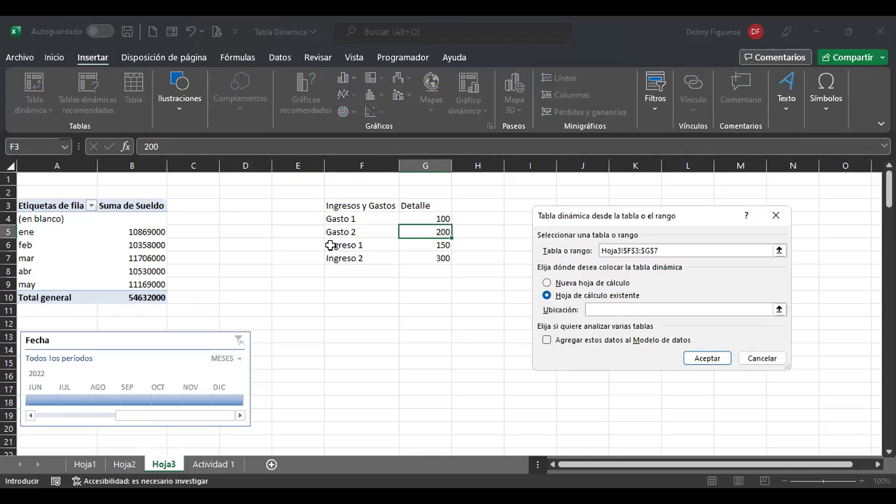
pyautogui.click(362, 310)
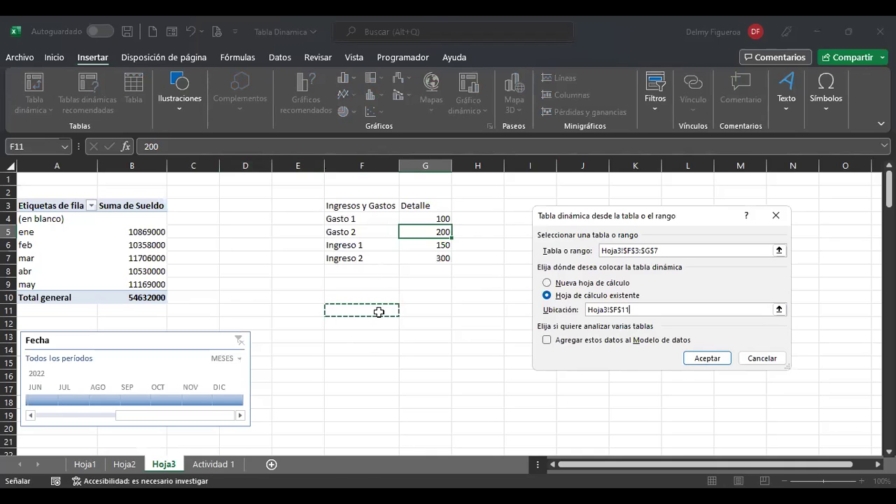
pyautogui.click(708, 355)
pyautogui.click(683, 250)
pyautogui.click(682, 266)
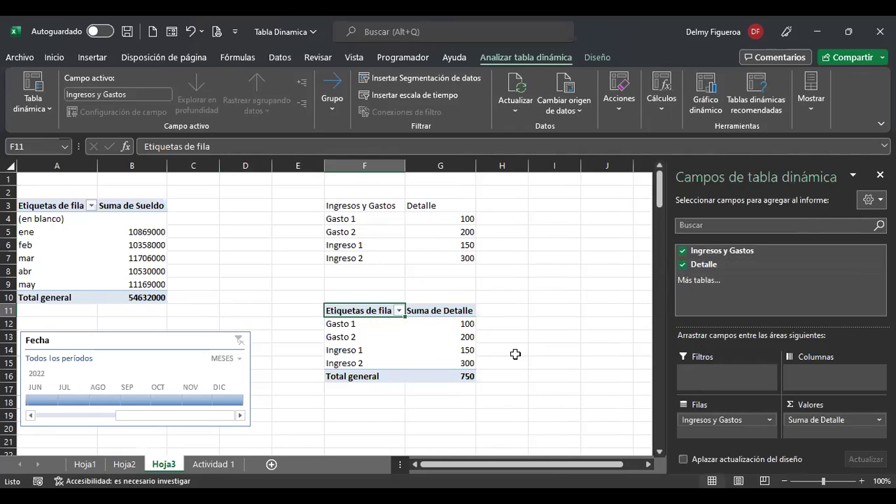
# Add a calculated item named Gasto 3 to the Ingresos y Gastos field with the formula ='Gasto 2'*1.5.
pyautogui.click(354, 340)
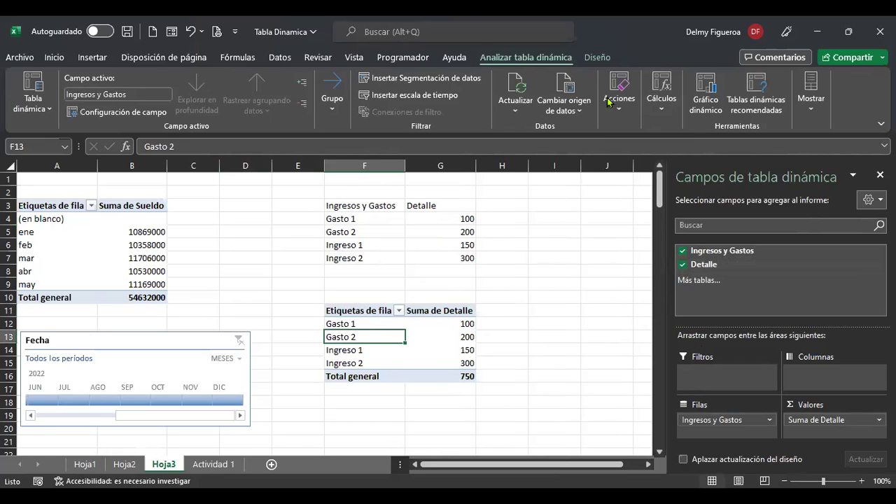
pyautogui.click(666, 106)
pyautogui.click(689, 172)
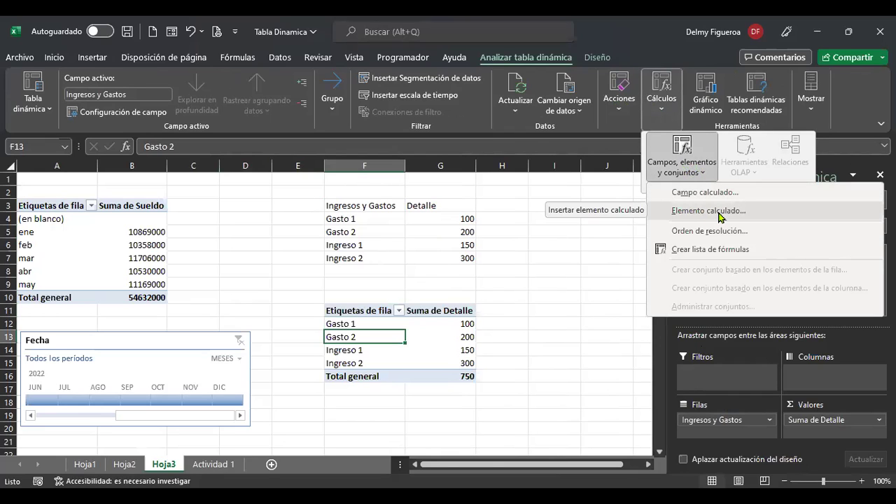
pyautogui.click(718, 212)
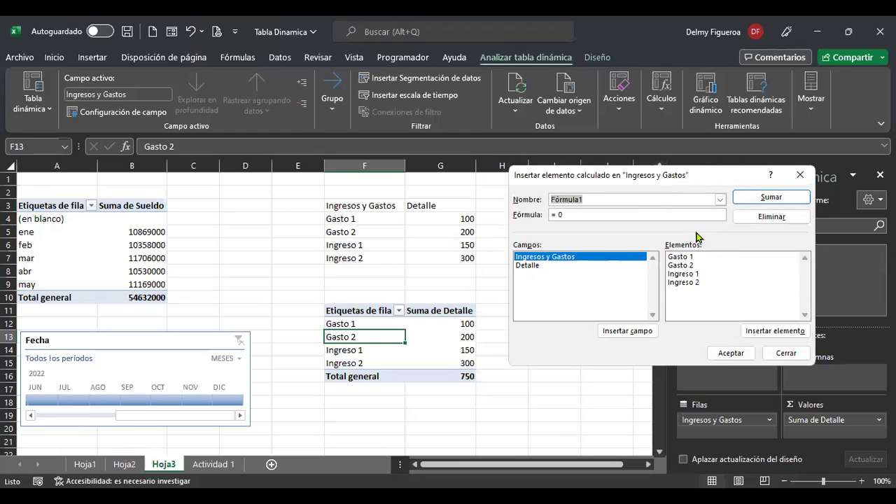
pyautogui.write('Gasto 3')
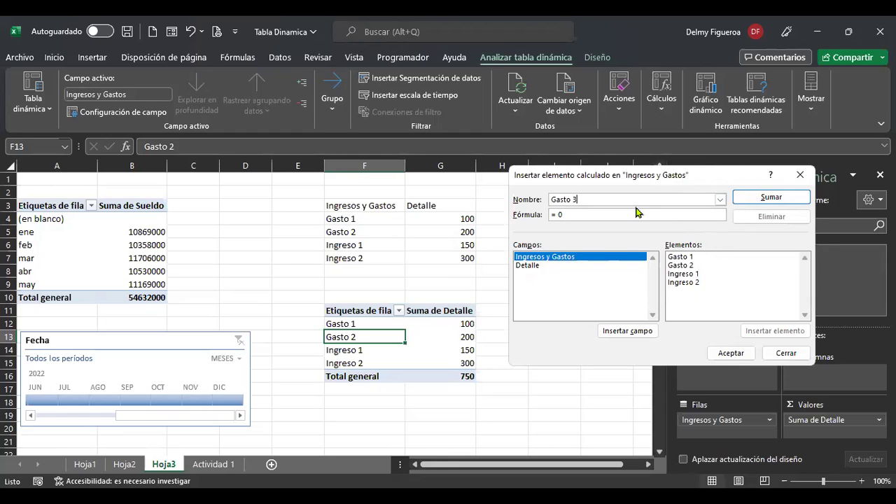
pyautogui.doubleClick(690, 267)
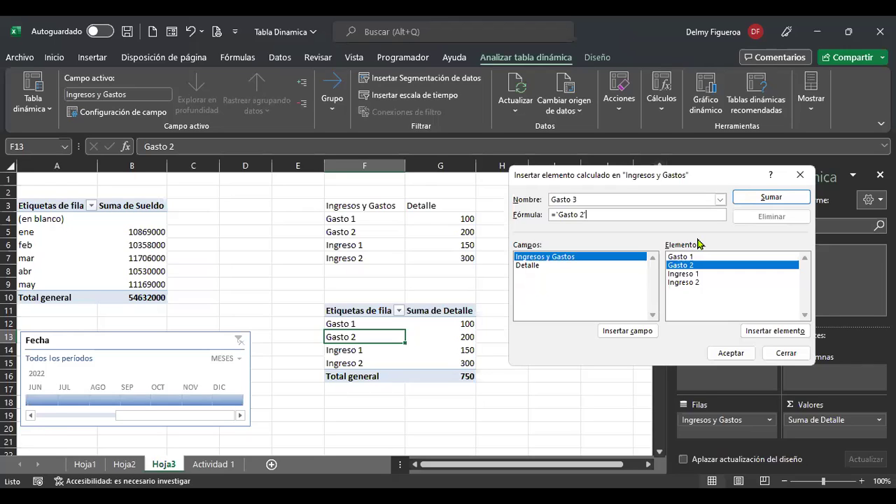
pyautogui.write('*')
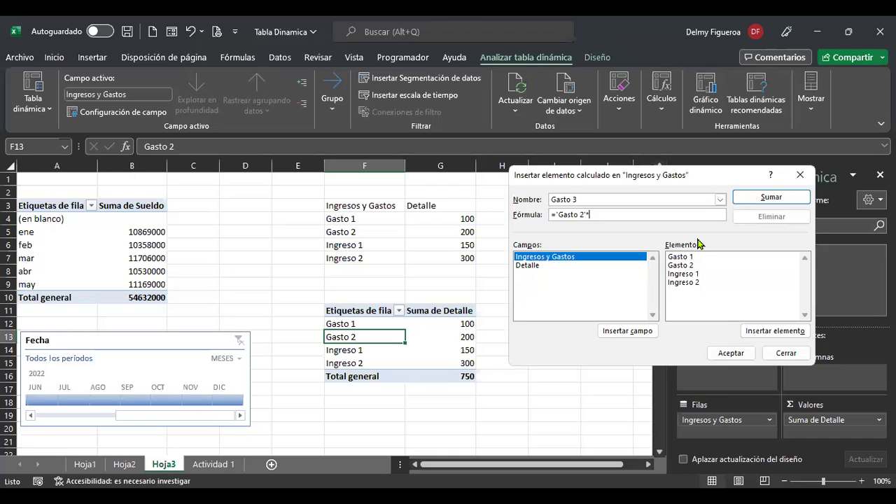
pyautogui.write('1.5')
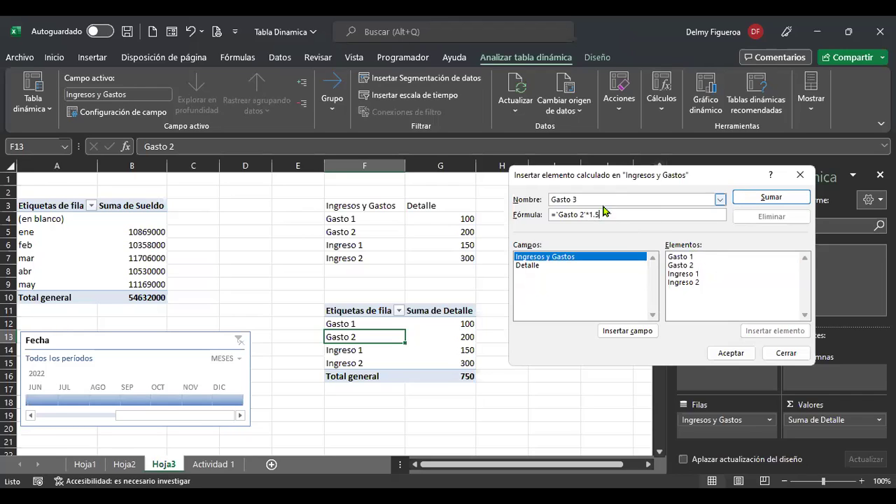
pyautogui.click(726, 354)
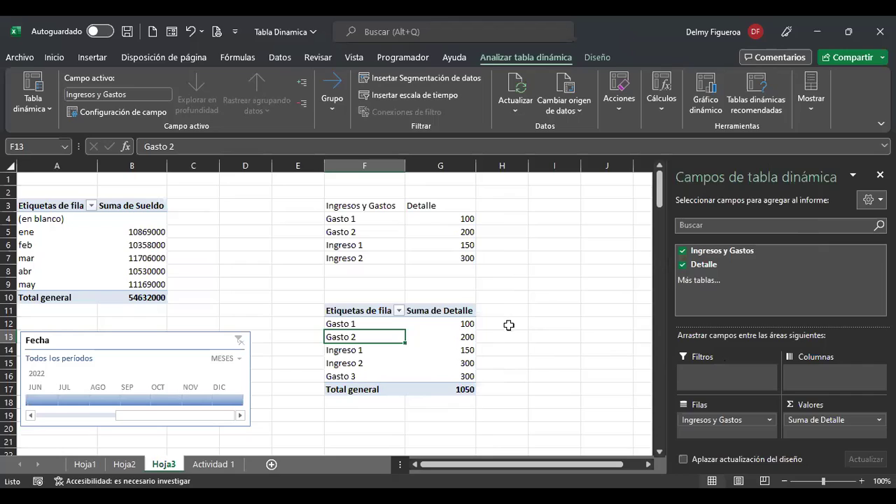
# Check the formula behind the Gasto 3 value and review the solve order of the pivot table's calculated items.
pyautogui.click(352, 376)
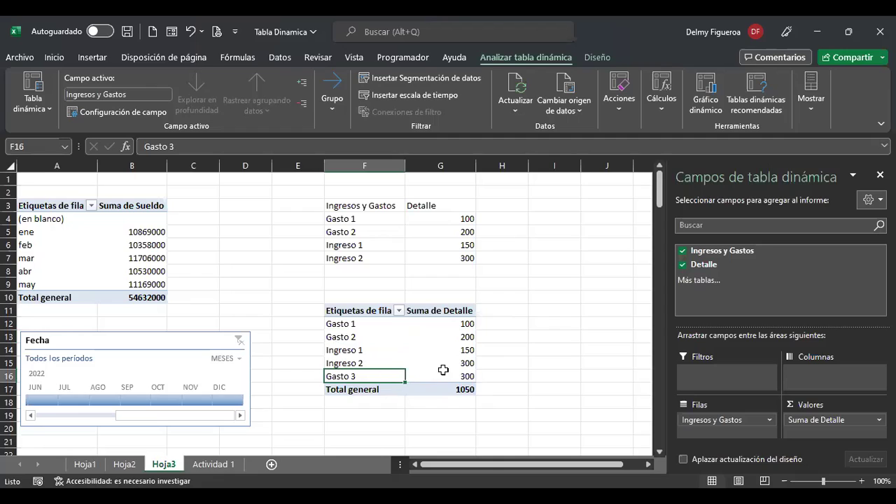
pyautogui.click(462, 376)
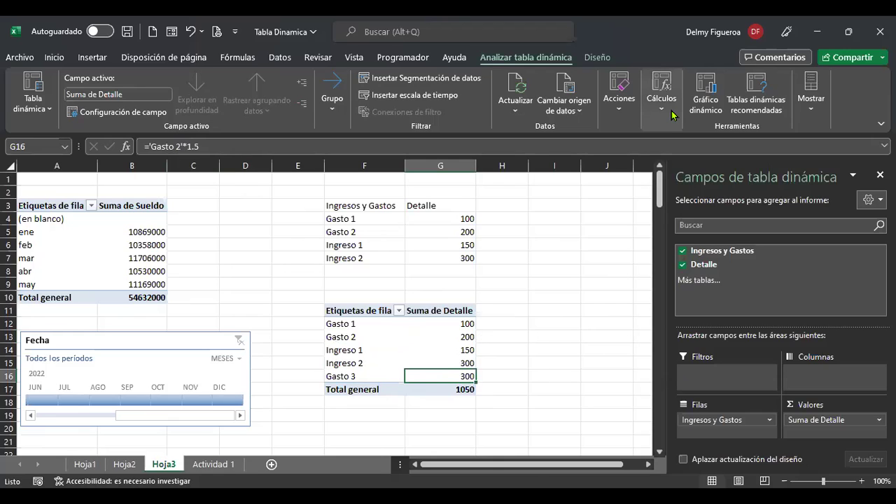
pyautogui.click(680, 152)
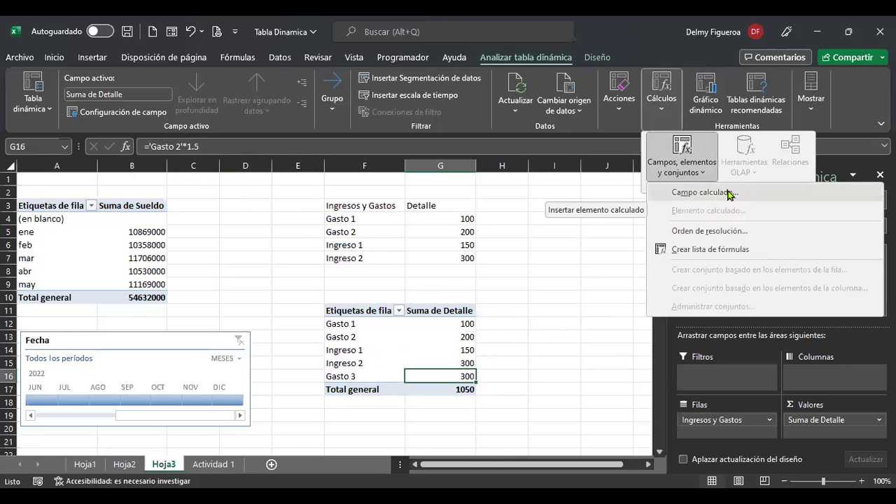
pyautogui.click(382, 322)
pyautogui.click(660, 98)
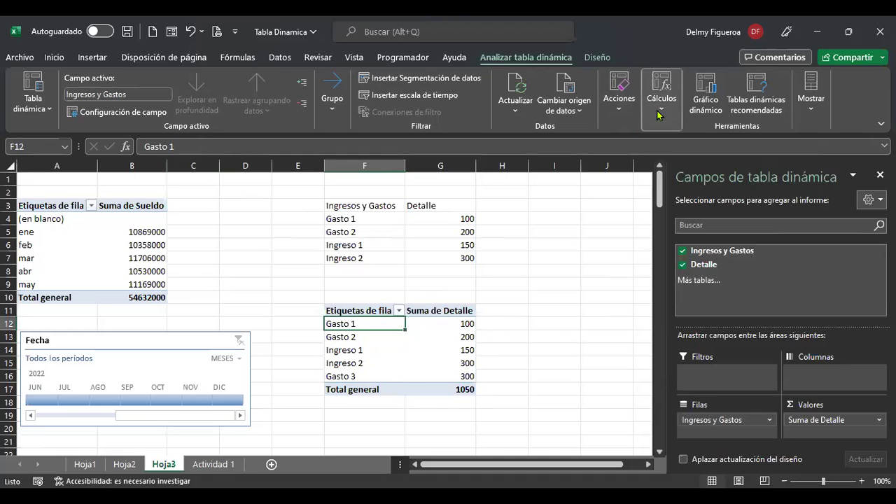
pyautogui.click(680, 158)
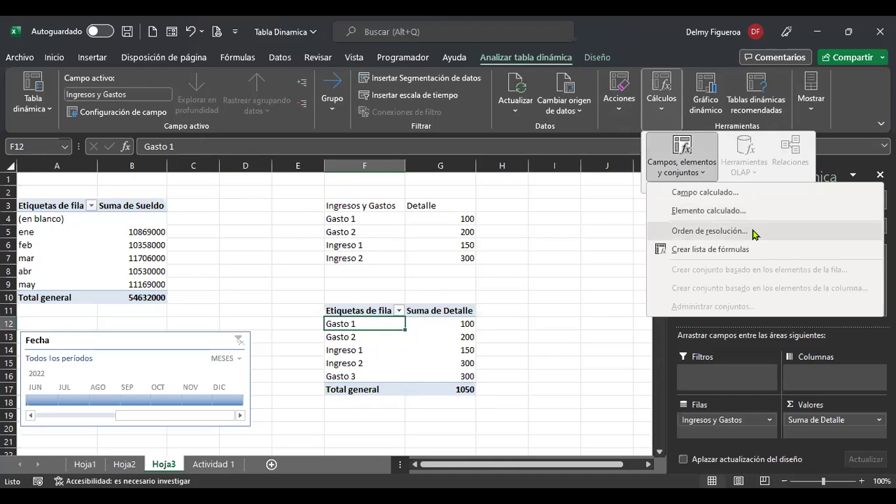
pyautogui.click(737, 231)
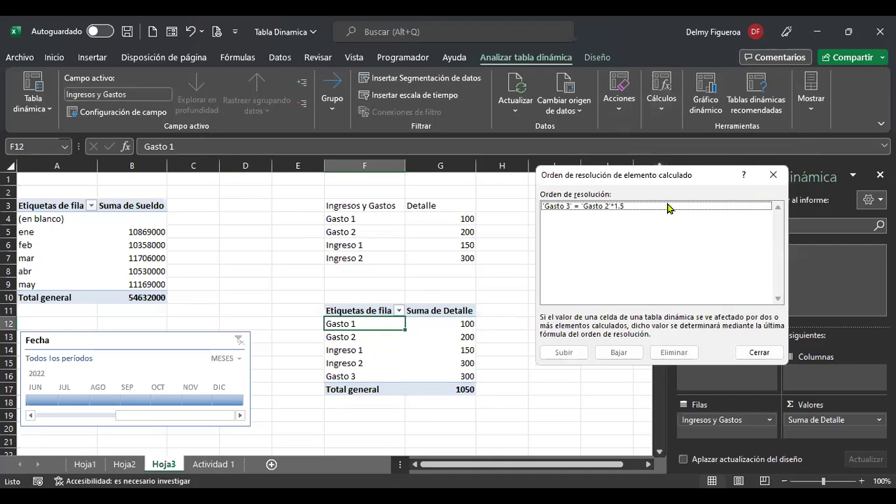
pyautogui.click(589, 208)
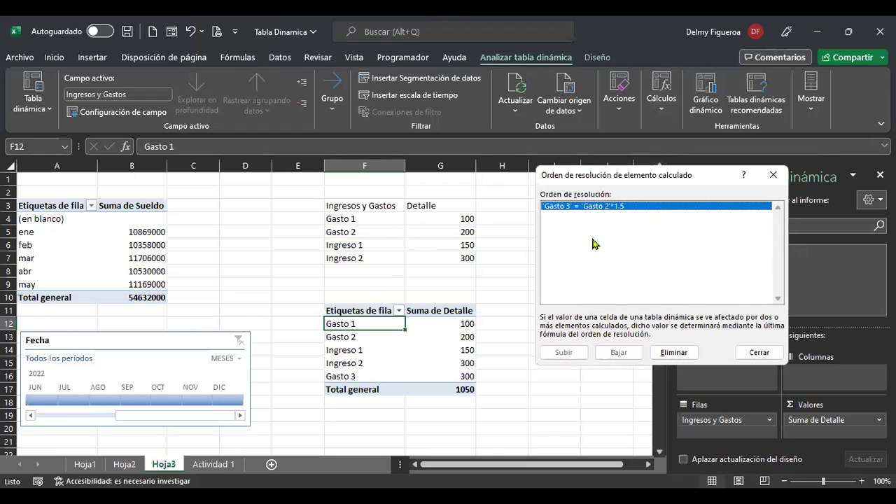
pyautogui.click(758, 353)
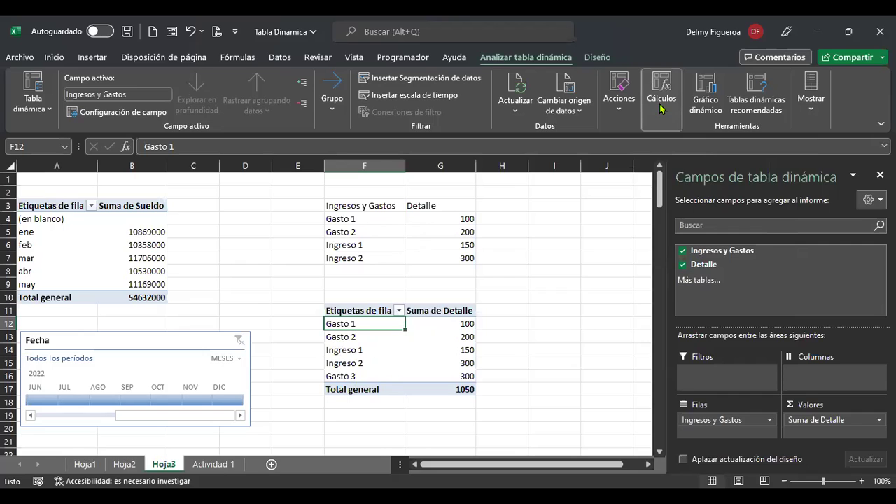
# Generate the list of formulas for the Ingresos y Gastos pivot table on a new sheet.
pyautogui.click(659, 104)
pyautogui.click(686, 157)
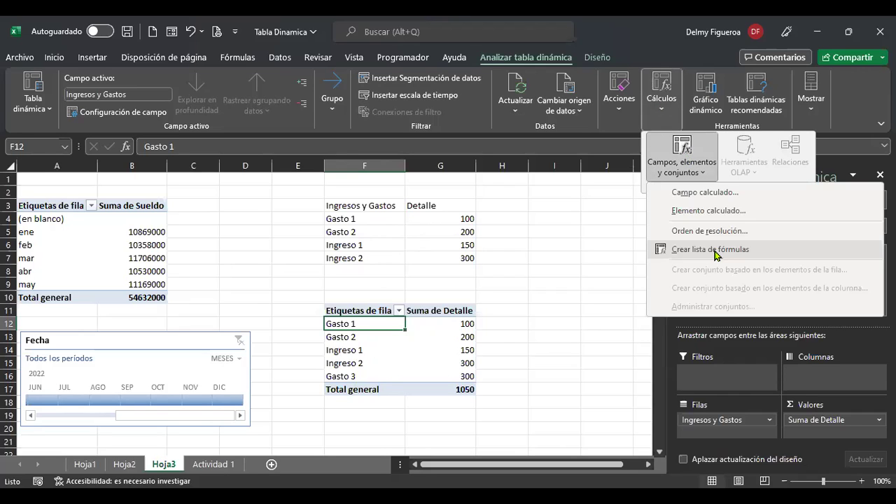
pyautogui.click(715, 255)
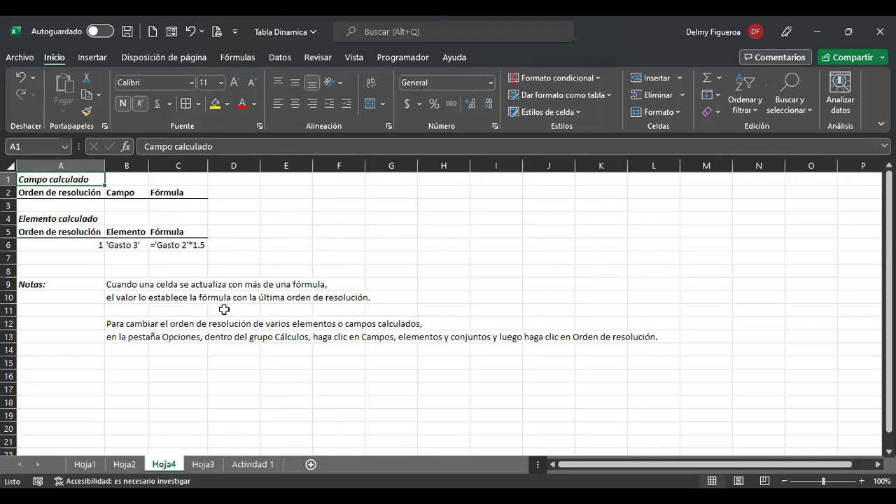
pyautogui.click(240, 204)
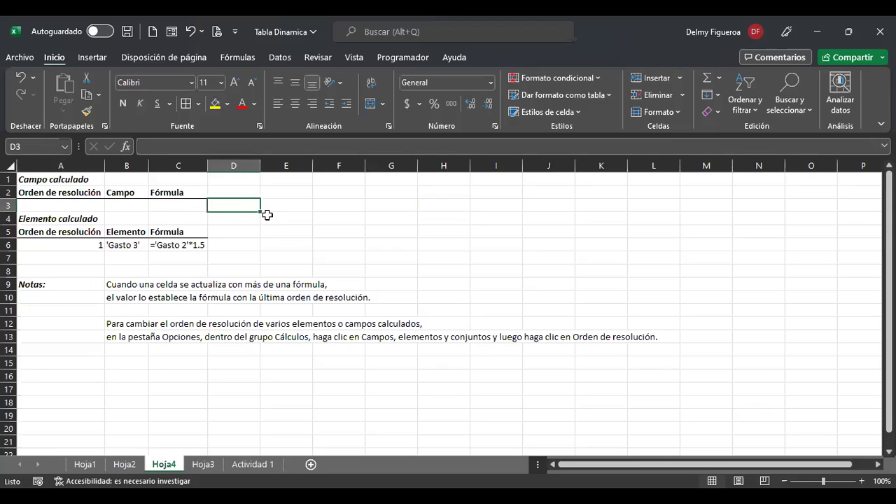
pyautogui.click(278, 247)
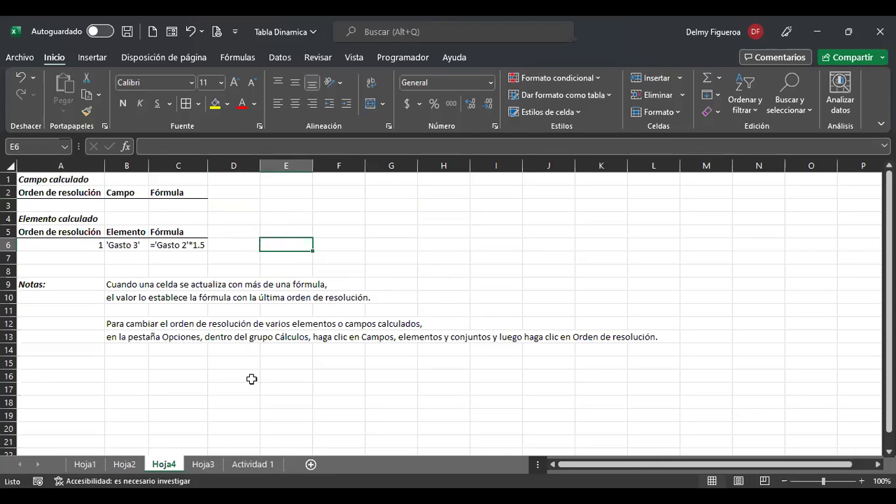
# Return to Hoja3 and review the calculation and display options available for the Ingresos y Gastos pivot table.
pyautogui.click(203, 464)
pyautogui.click(235, 466)
pyautogui.click(203, 463)
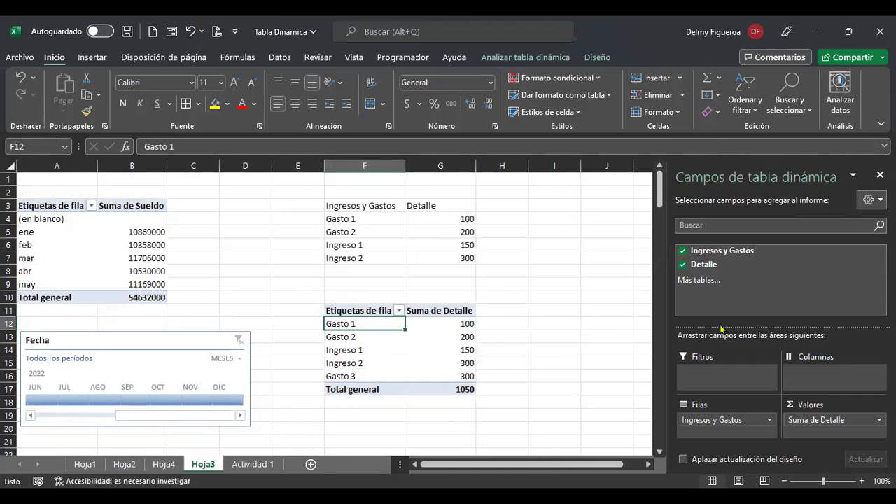
pyautogui.click(560, 56)
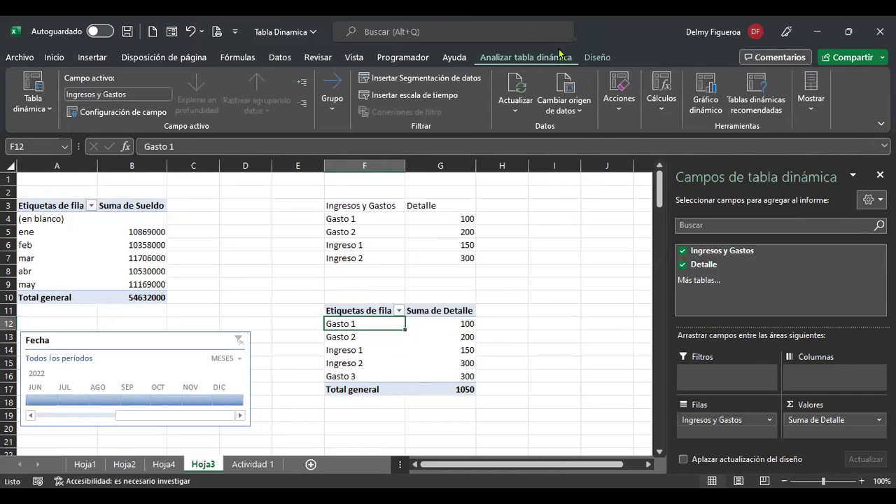
pyautogui.click(661, 112)
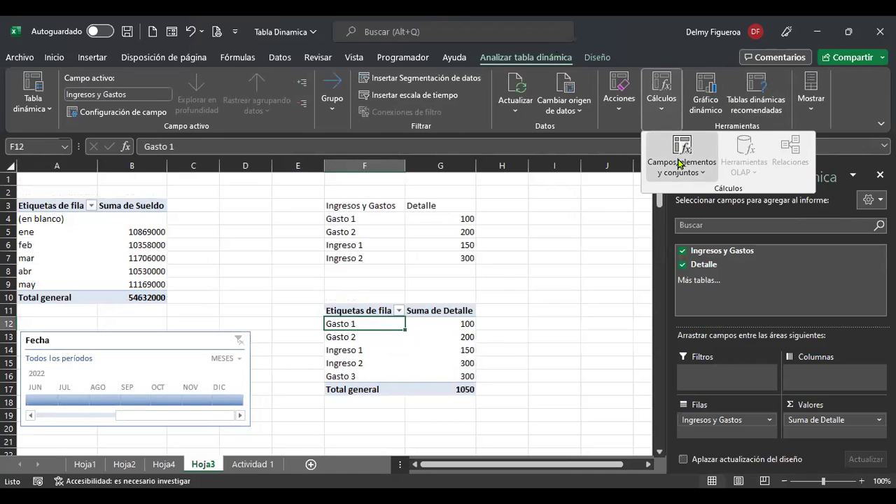
pyautogui.click(678, 162)
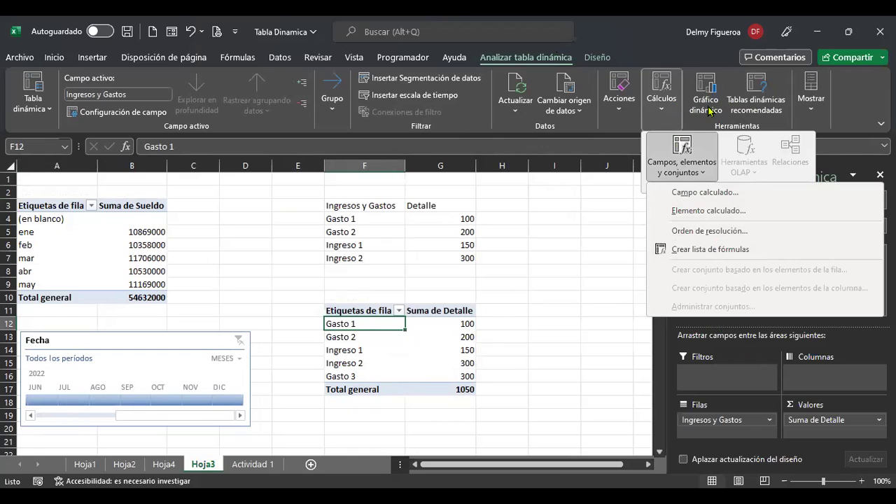
pyautogui.click(811, 111)
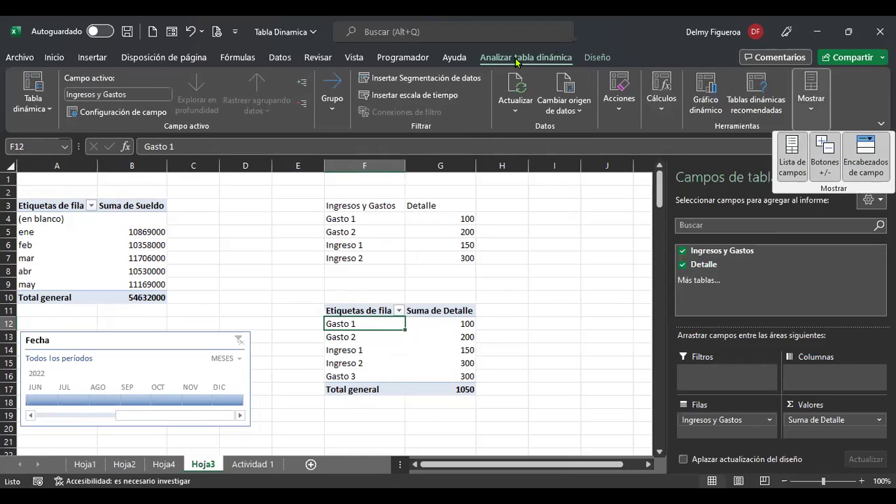
# Set the Ingresos y Gastos pivot table on Hoja3 to show no subtotals.
pyautogui.click(601, 59)
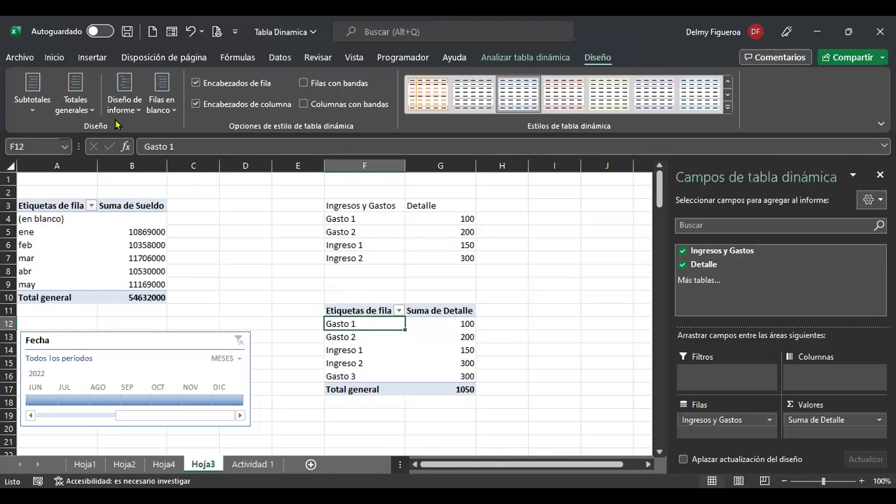
pyautogui.click(33, 98)
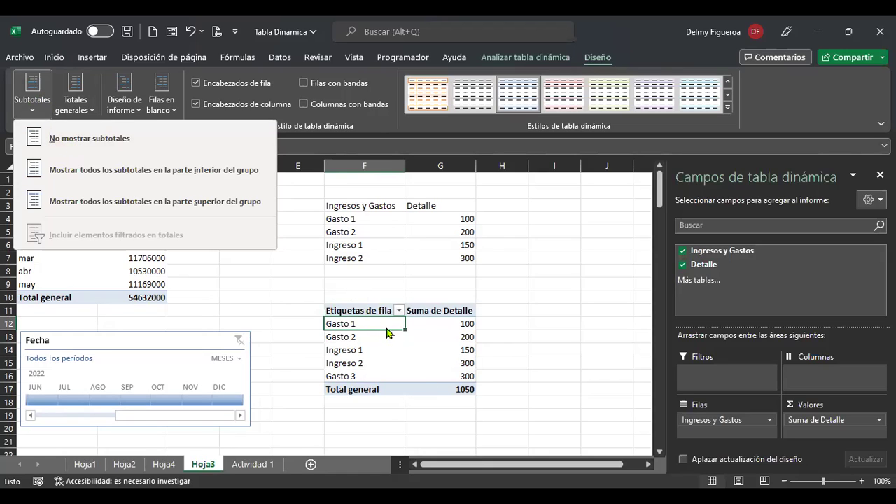
pyautogui.click(99, 143)
pyautogui.click(412, 387)
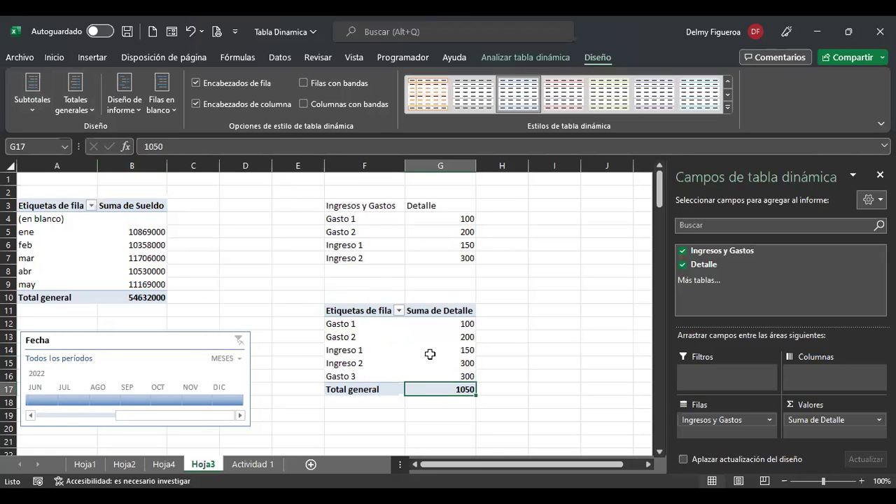
# Switch to Hoja1 and set the pivot table counting Código by Departamento to show no subtotals.
pyautogui.click(161, 467)
pyautogui.click(129, 466)
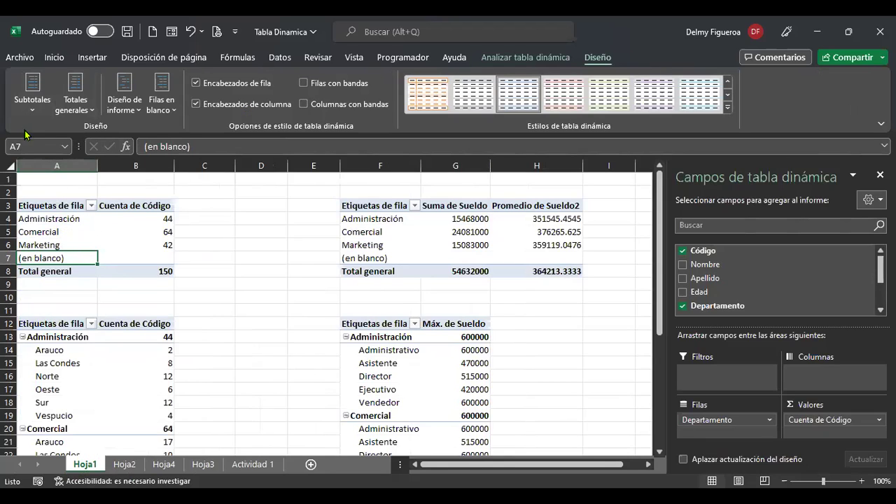
pyautogui.click(37, 111)
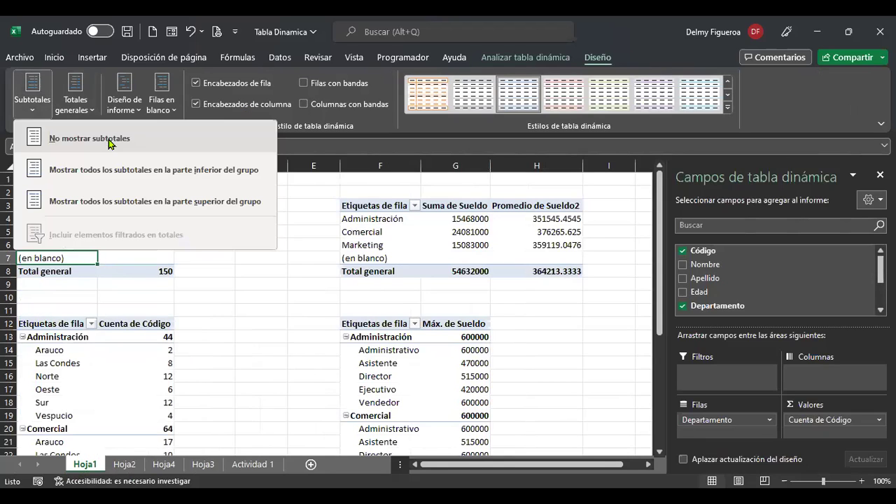
pyautogui.click(109, 143)
pyautogui.click(510, 231)
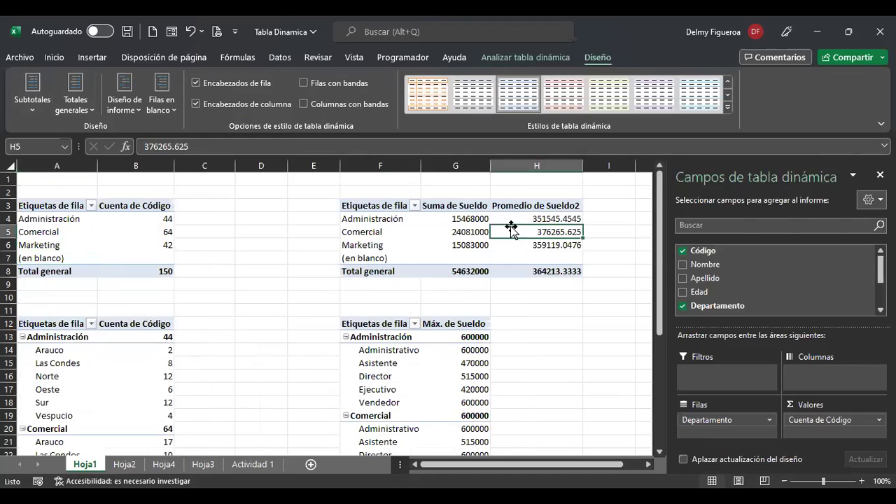
# Show all subtotals at the bottom of each group in the Departamento and Sucursal pivot table.
pyautogui.click(120, 365)
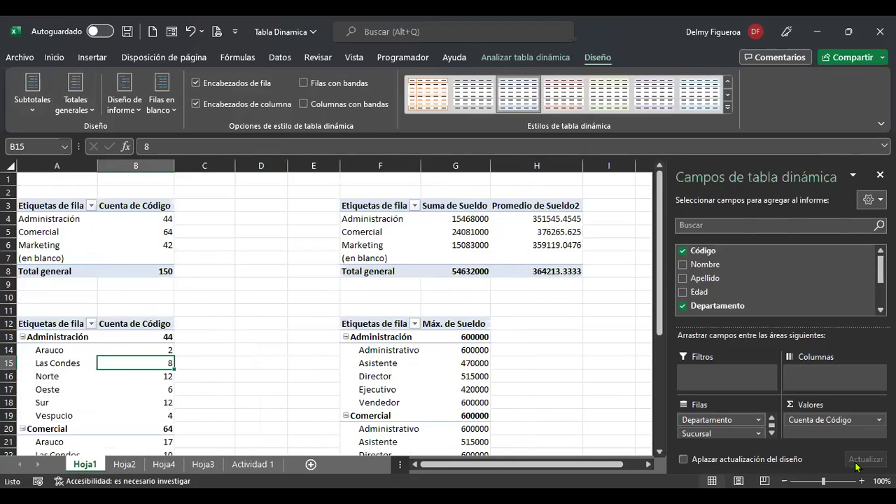
pyautogui.moveTo(707, 419); pyautogui.dragTo(767, 376)
pyautogui.click(453, 294)
pyautogui.click(32, 97)
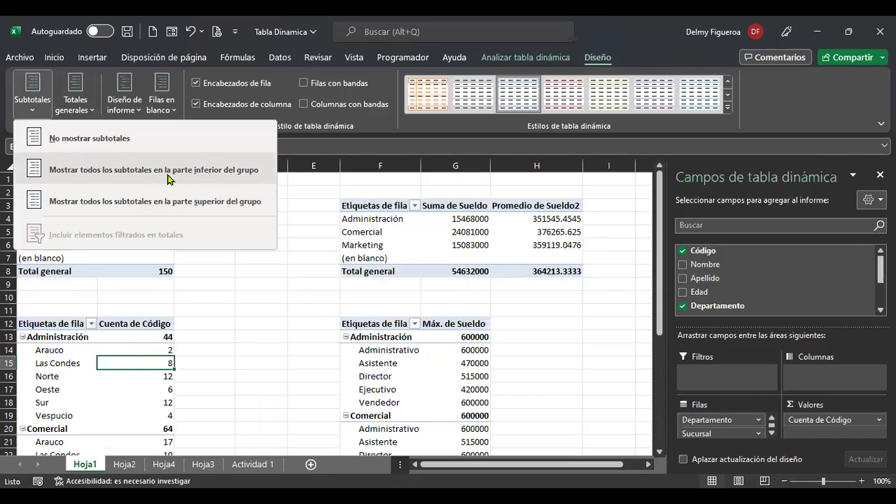
pyautogui.click(165, 172)
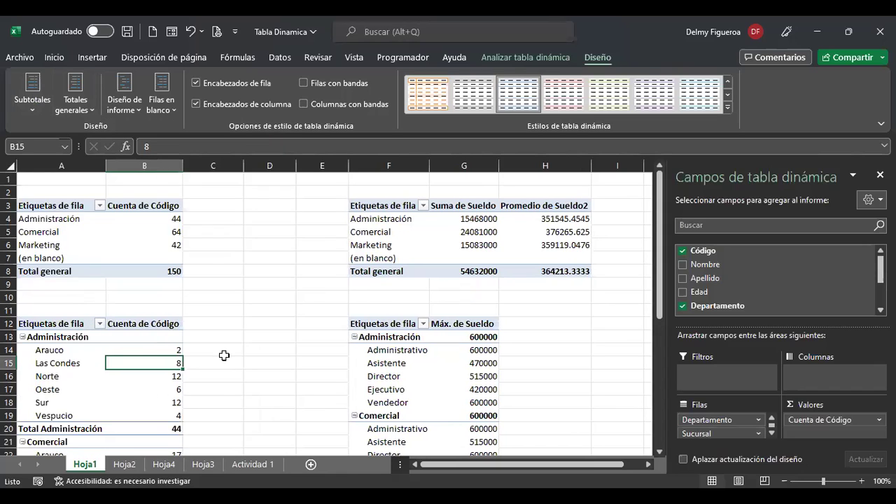
pyautogui.scroll(-2, 191, 414)
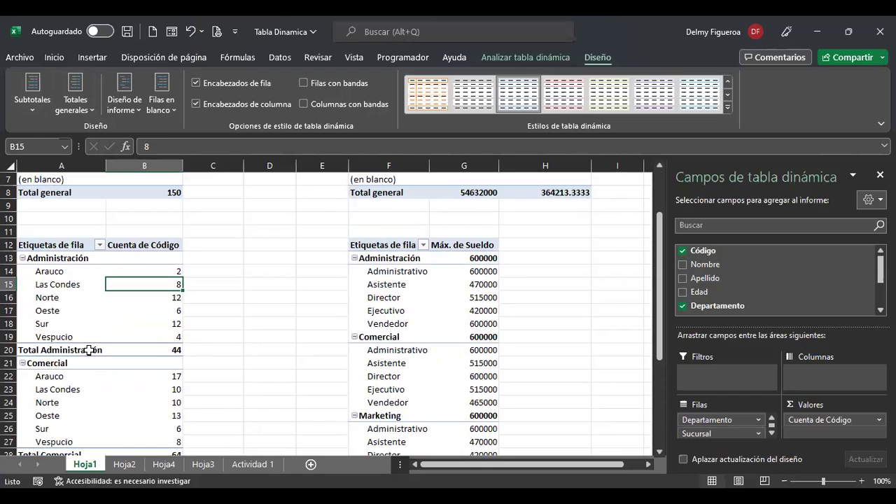
# Review the subtotal rows of the Comercial and Marketing groups in the Departamento and Sucursal pivot table.
pyautogui.click(32, 109)
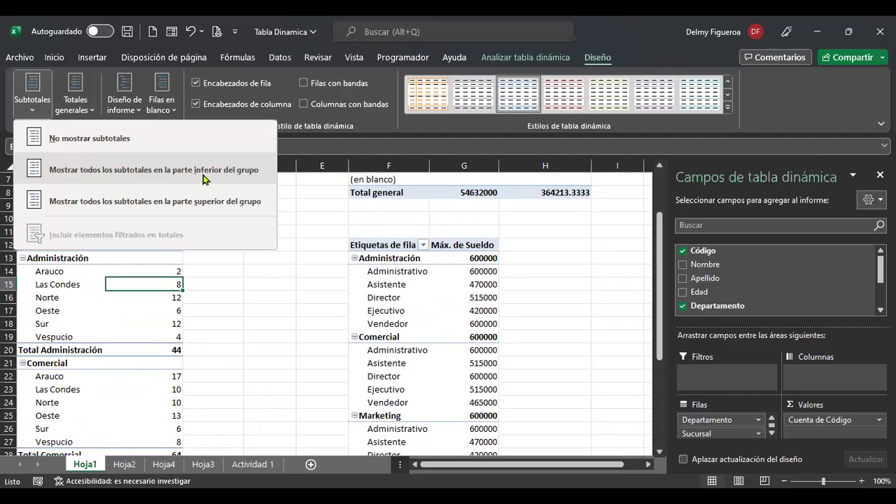
pyautogui.click(149, 378)
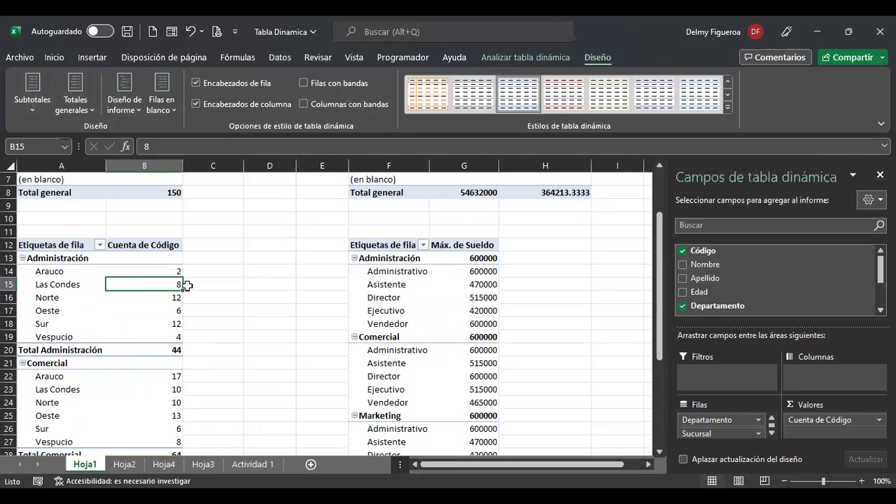
pyautogui.scroll(-3, 148, 329)
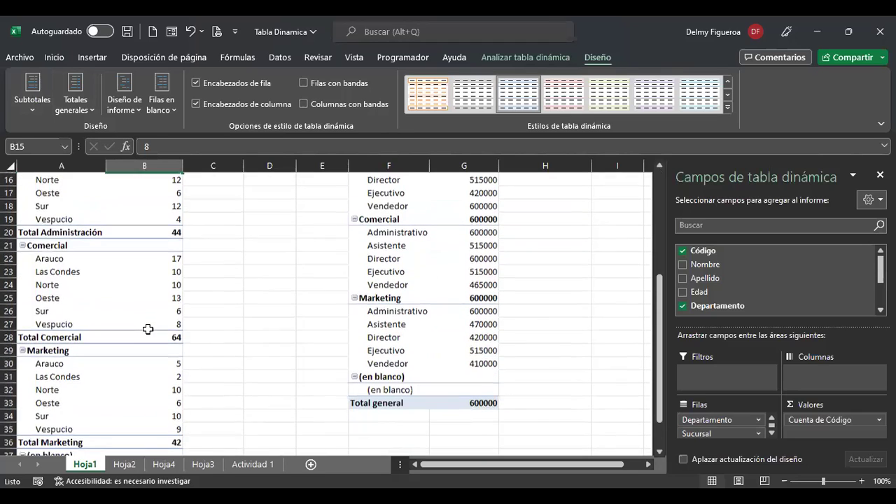
pyautogui.click(91, 337)
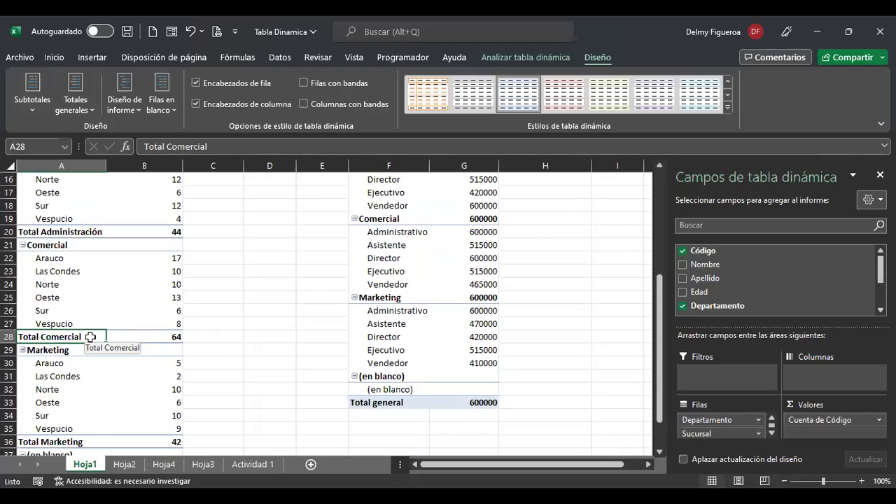
pyautogui.scroll(-2, 90, 337)
pyautogui.click(91, 364)
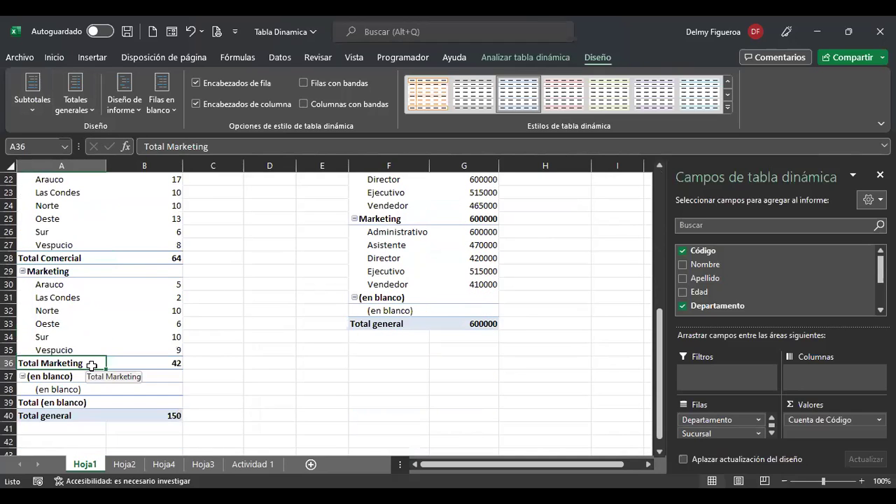
pyautogui.scroll(-1, 91, 364)
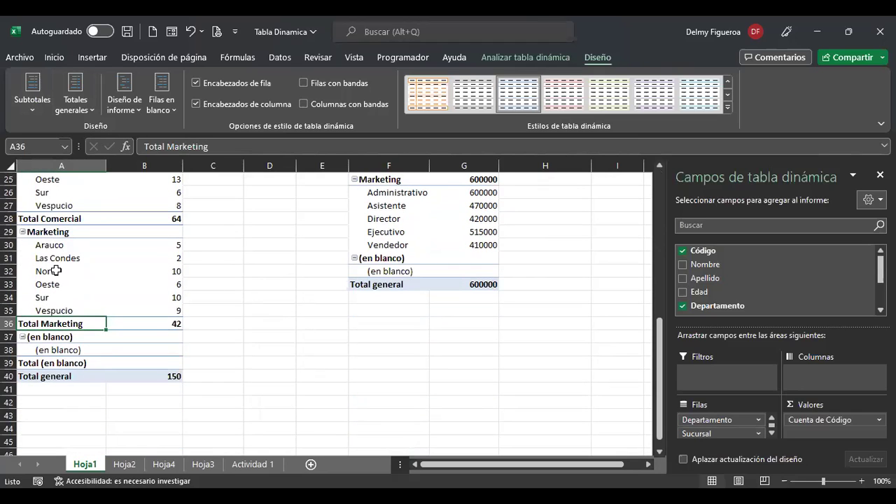
# Show all subtotals at the top of each group in the Departamento and Sucursal pivot table and check the Administración group.
pyautogui.click(33, 108)
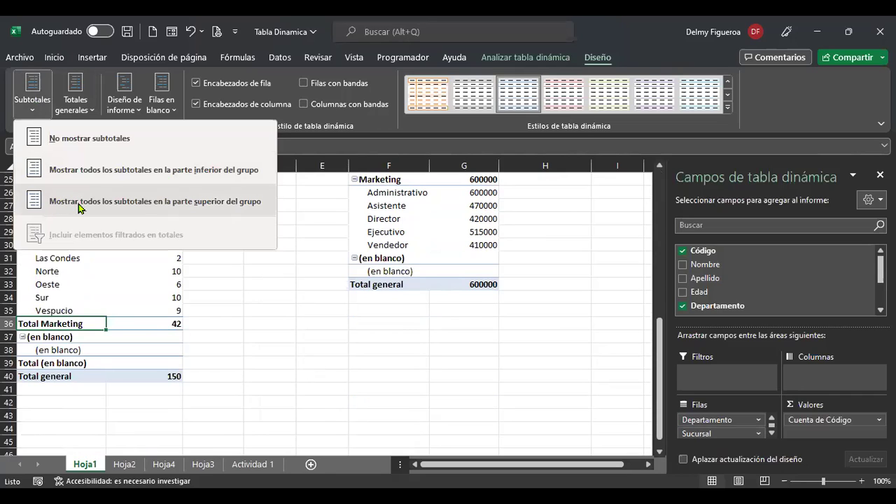
pyautogui.click(161, 201)
pyautogui.scroll(5, 243, 338)
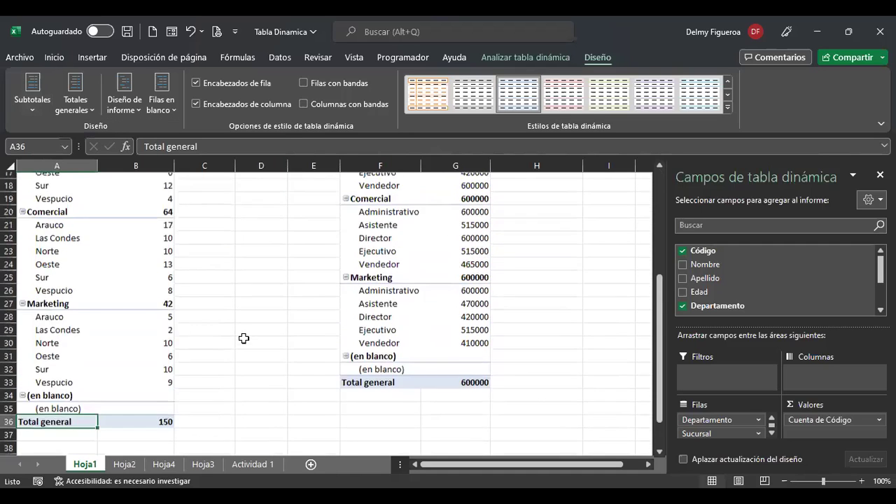
pyautogui.scroll(2, 243, 338)
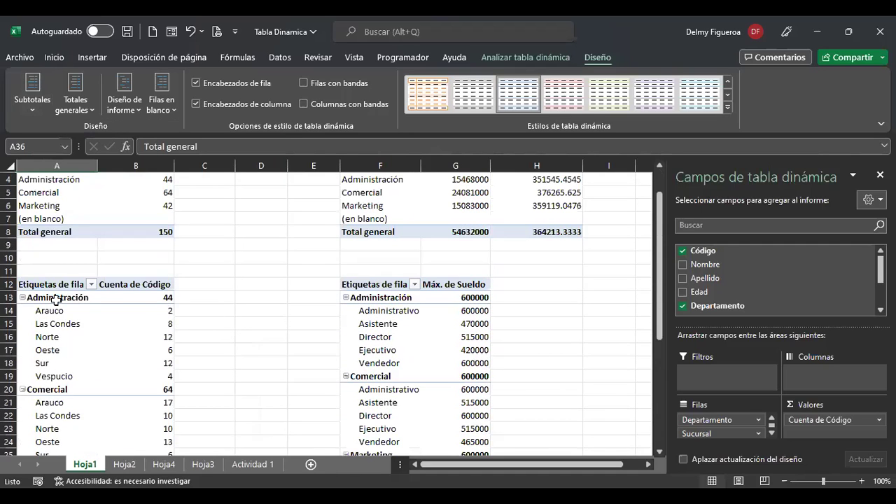
pyautogui.click(143, 297)
pyautogui.click(140, 323)
pyautogui.click(142, 364)
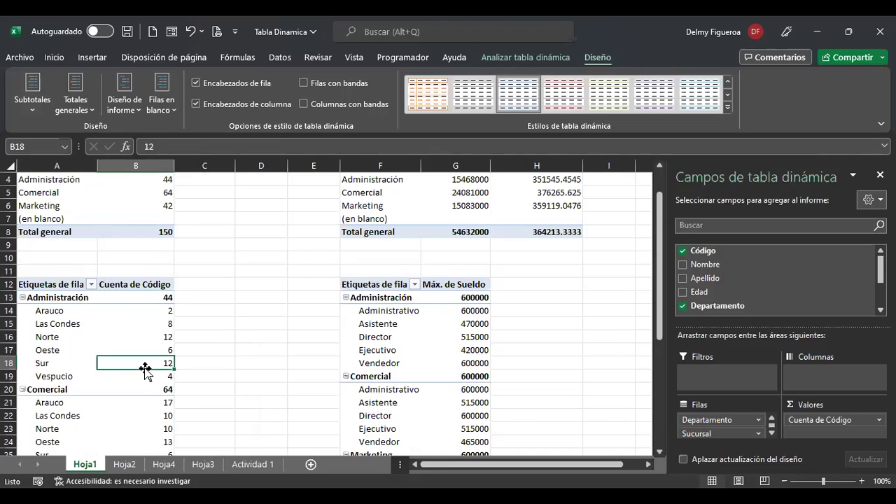
# Set the grand totals of the Departamento and Sucursal pivot table to on for rows and columns.
pyautogui.click(28, 108)
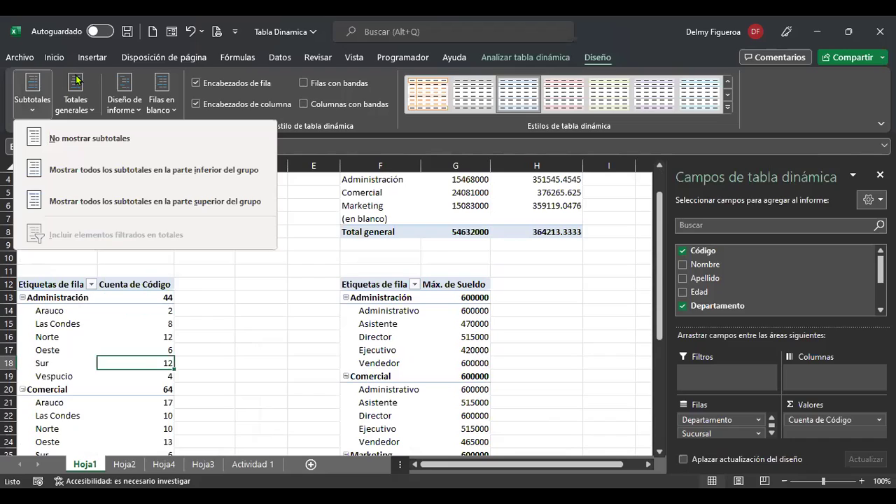
pyautogui.click(75, 81)
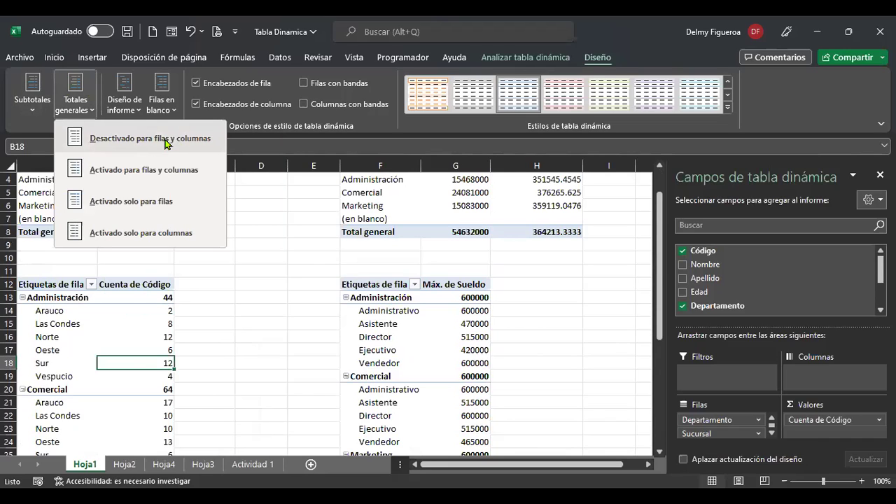
pyautogui.click(140, 138)
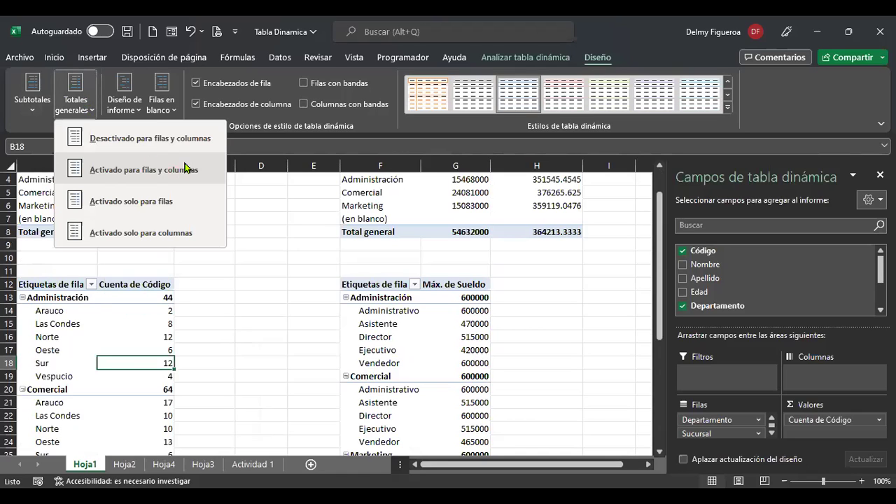
pyautogui.click(186, 167)
pyautogui.scroll(1, 165, 256)
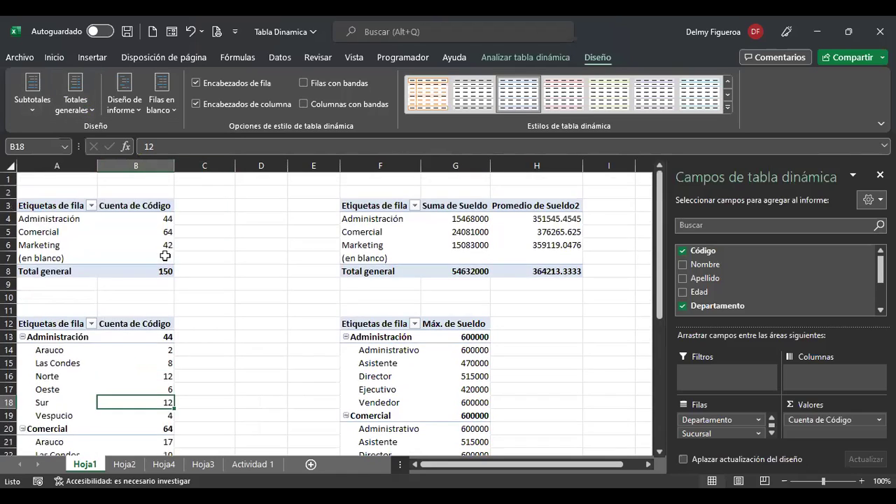
# Set the grand totals of the pivot table with Suma de Sueldo and Promedio de Sueldo2 to on for rows only.
pyautogui.click(83, 107)
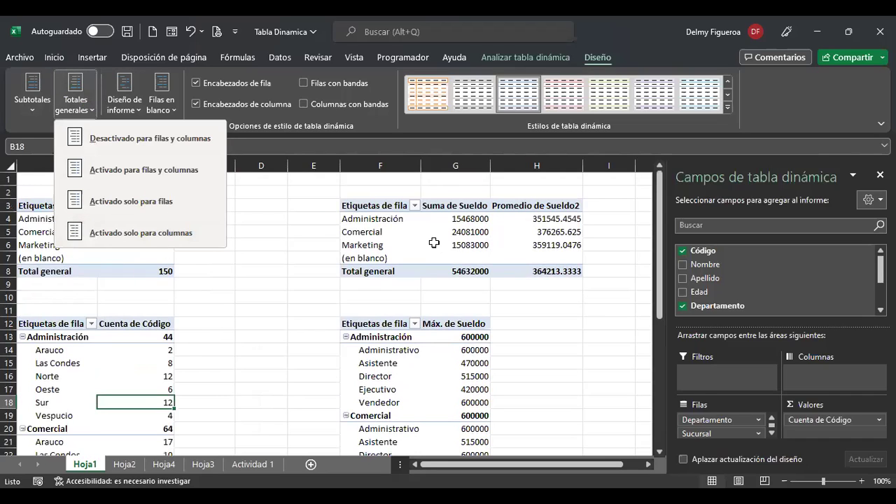
pyautogui.click(480, 232)
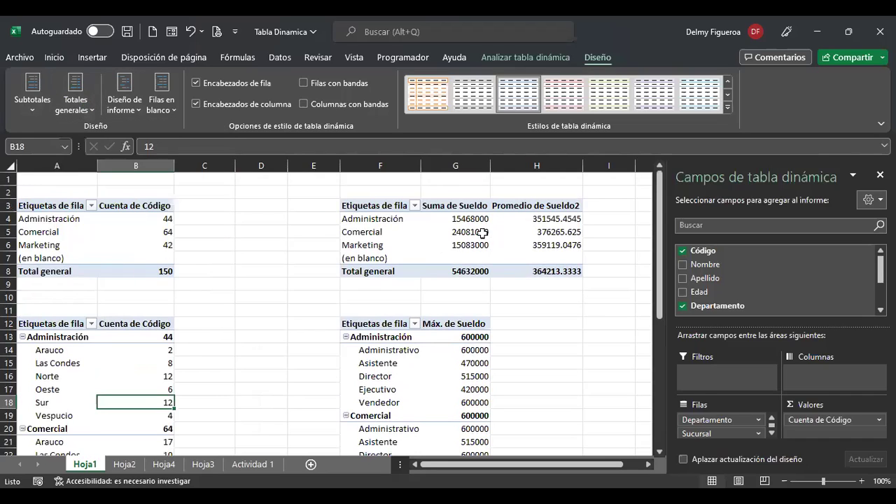
pyautogui.click(77, 104)
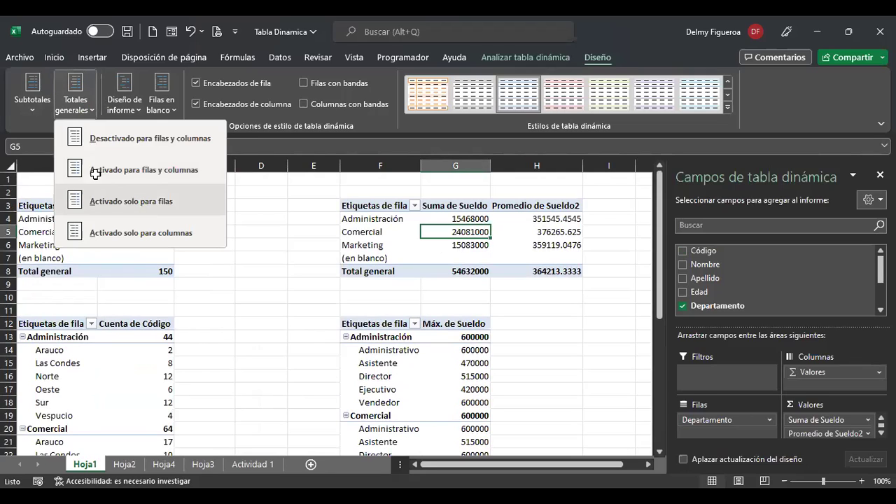
pyautogui.click(144, 204)
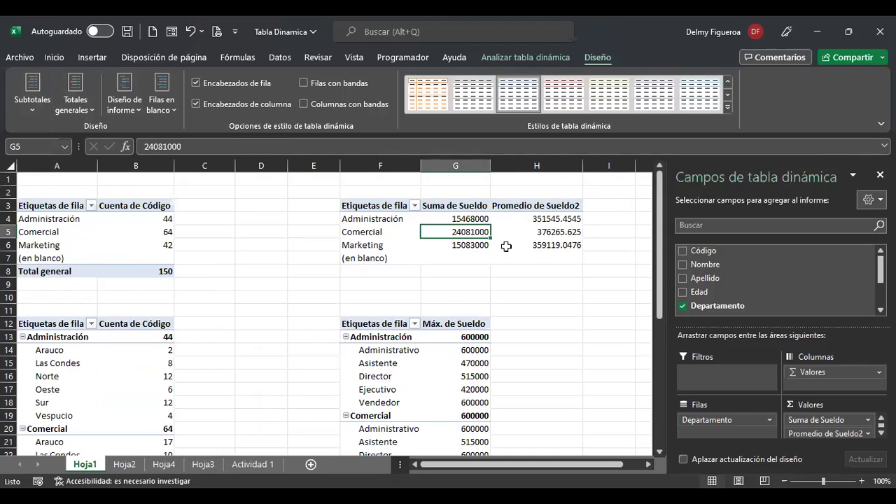
# Set the grand totals of the Suma de Sueldo and Promedio de Sueldo2 pivot table to on for columns only.
pyautogui.click(83, 111)
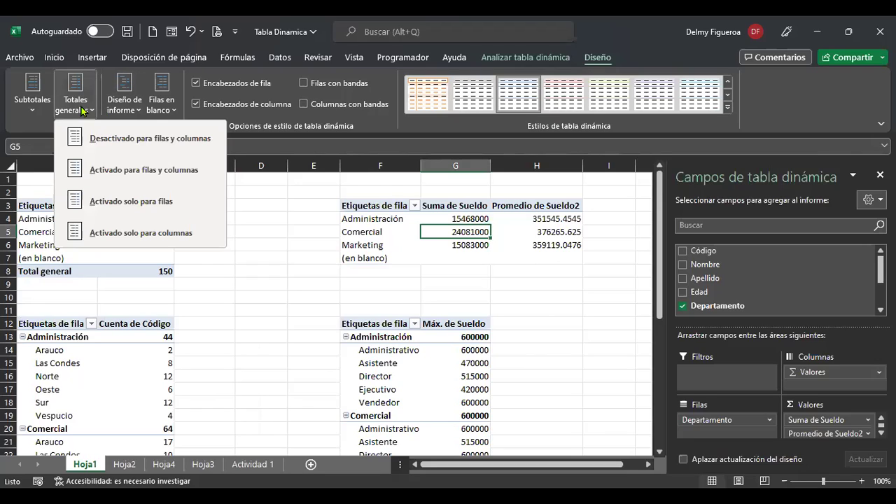
pyautogui.click(161, 233)
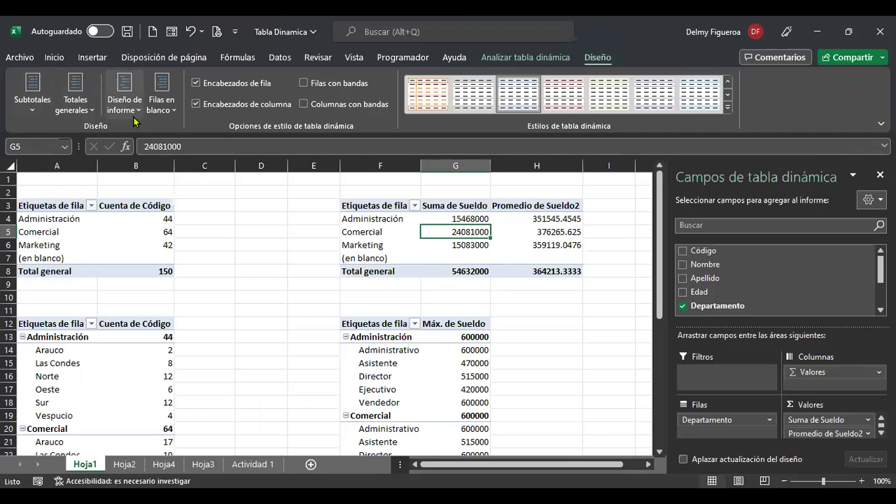
pyautogui.click(96, 114)
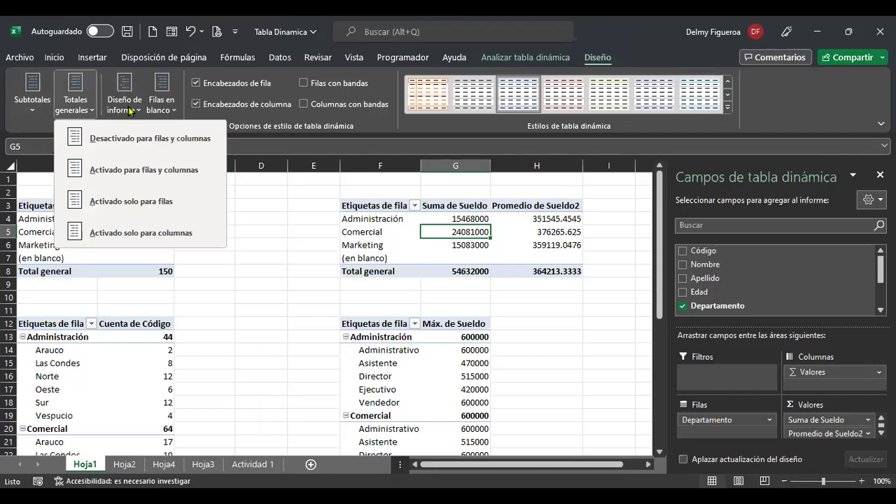
# Show the Suma de Sueldo and Promedio de Sueldo2 pivot table in compact form.
pyautogui.click(129, 107)
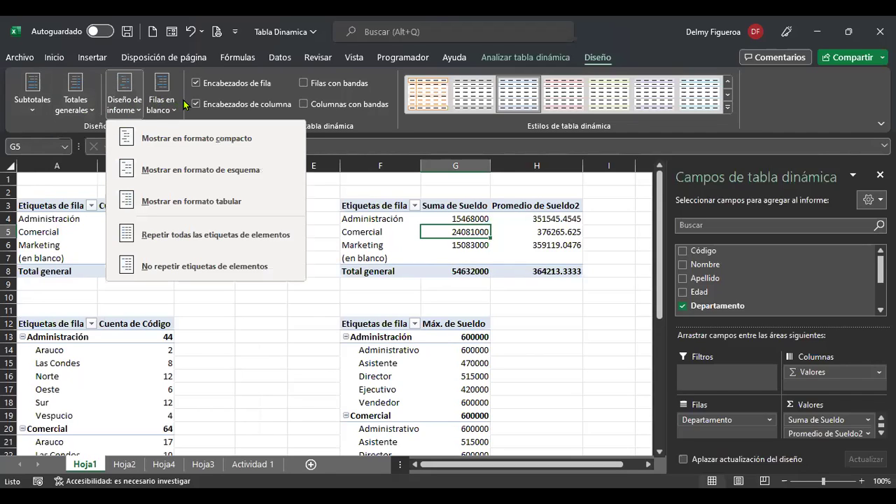
pyautogui.click(201, 138)
pyautogui.click(464, 217)
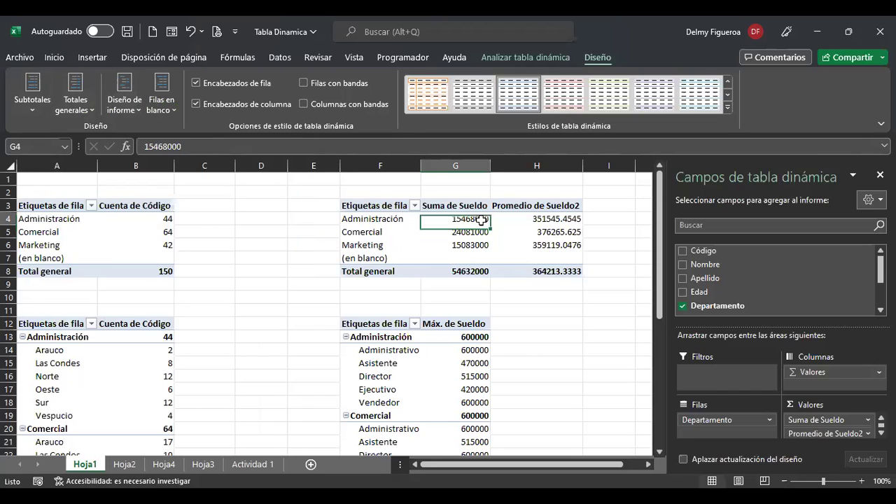
# Change the report layout of the Suma de Sueldo and Promedio de Sueldo2 pivot table to outline form and finish with tabular form.
pyautogui.click(122, 105)
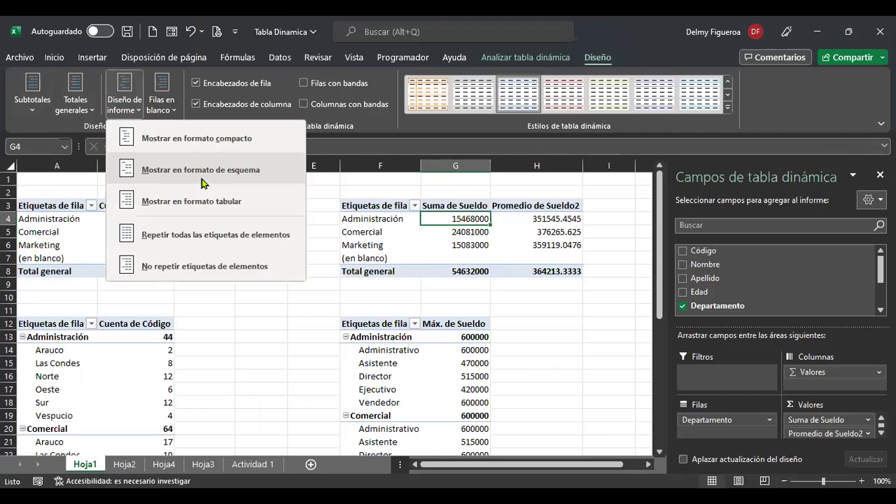
pyautogui.click(203, 173)
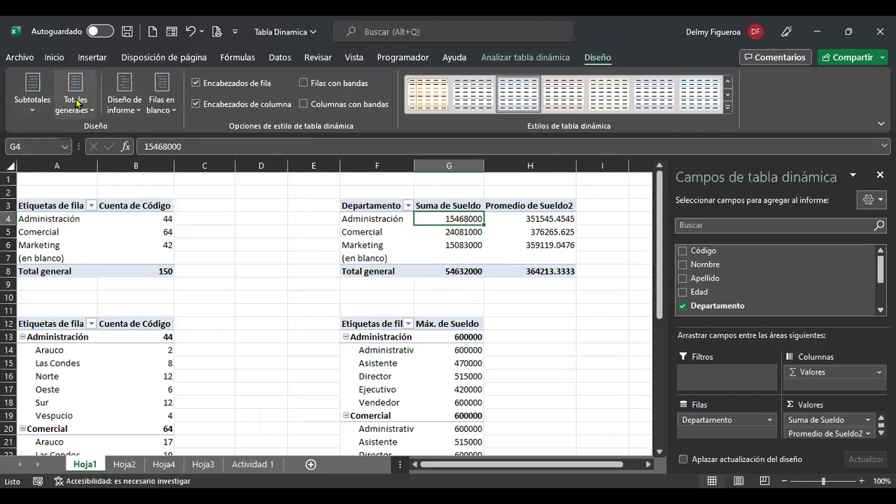
pyautogui.click(124, 98)
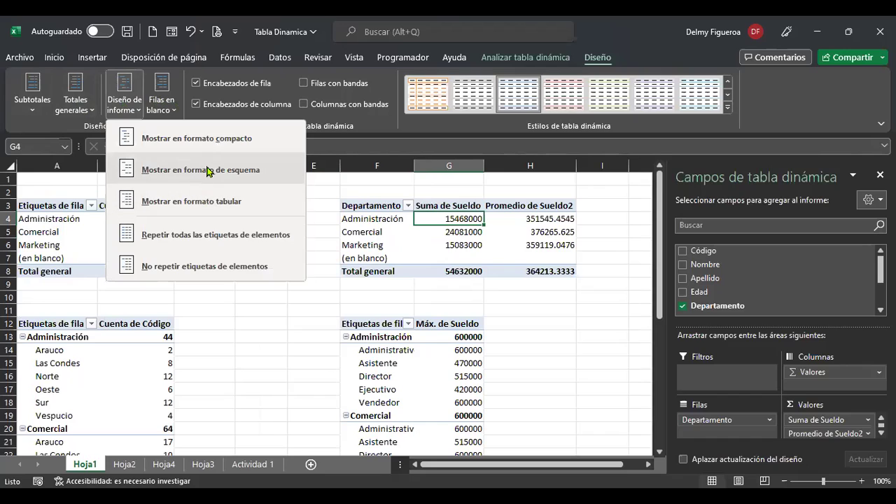
pyautogui.click(236, 201)
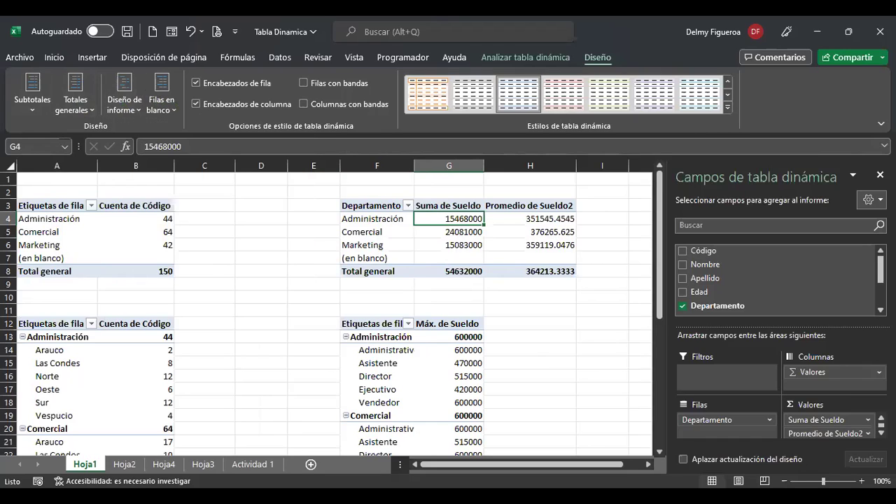
# Return to Hoja3 and select the Suma de Sueldo value for mar in the Fecha pivot table.
pyautogui.click(263, 468)
pyautogui.click(203, 464)
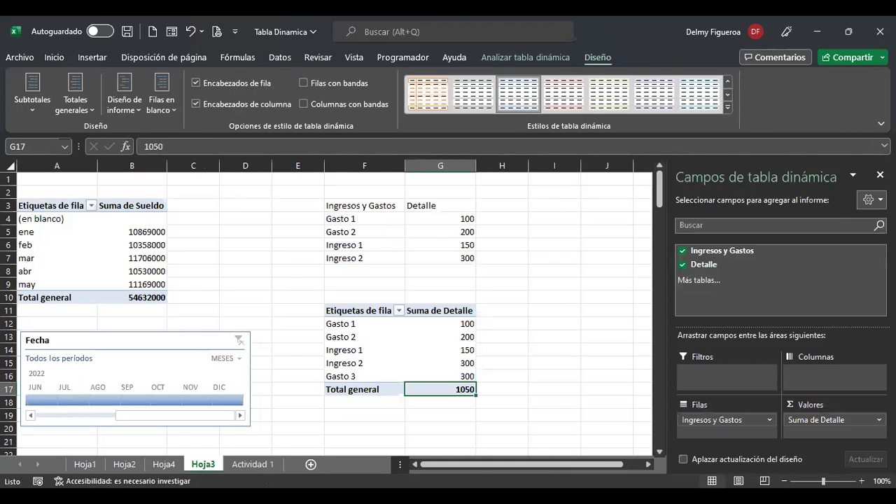
pyautogui.click(142, 256)
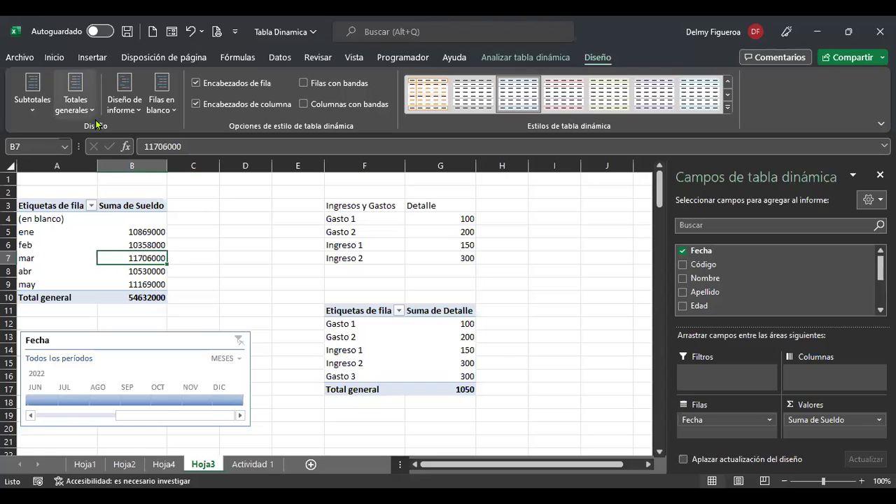
# Show the Fecha salary pivot table on Hoja3 in tabular form and repeat all item labels.
pyautogui.click(125, 94)
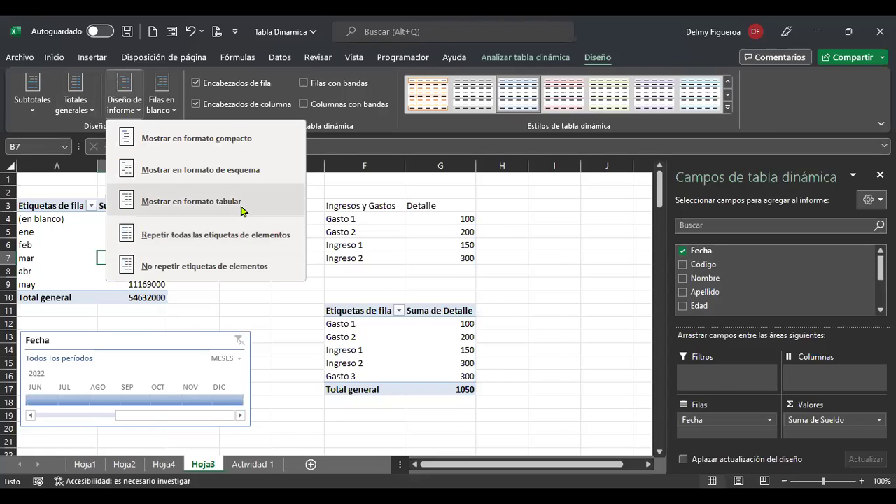
pyautogui.click(241, 209)
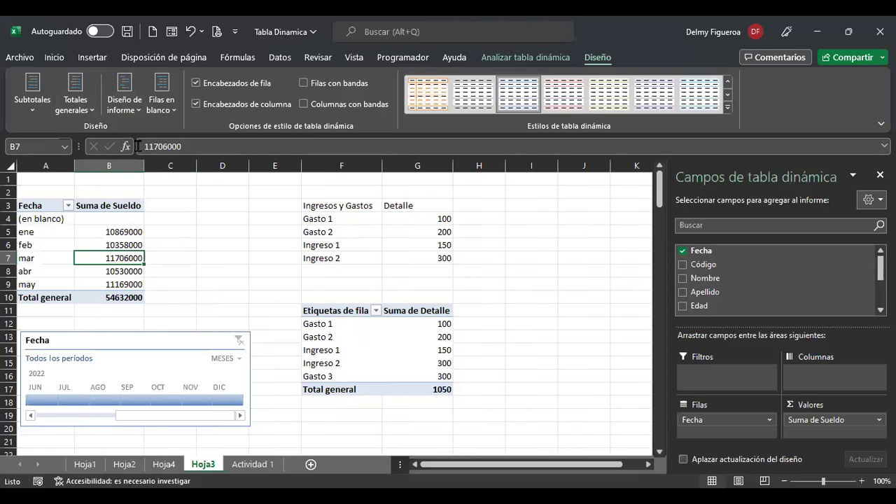
pyautogui.click(138, 108)
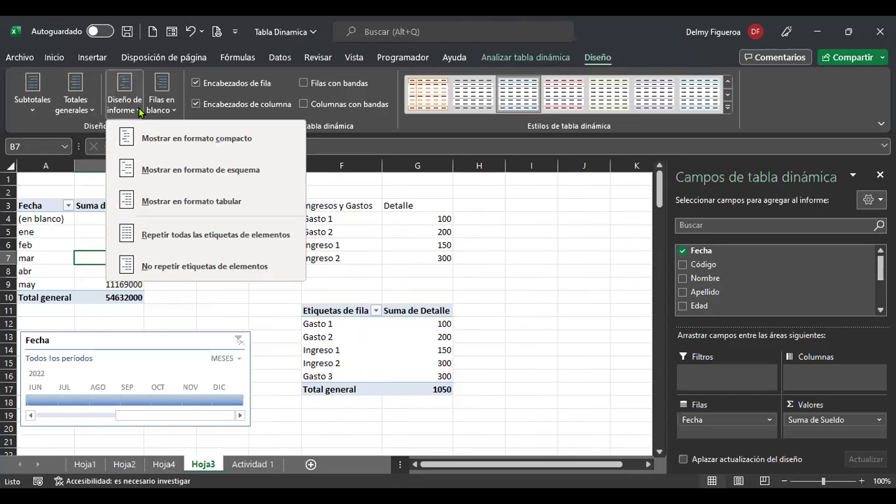
pyautogui.click(214, 235)
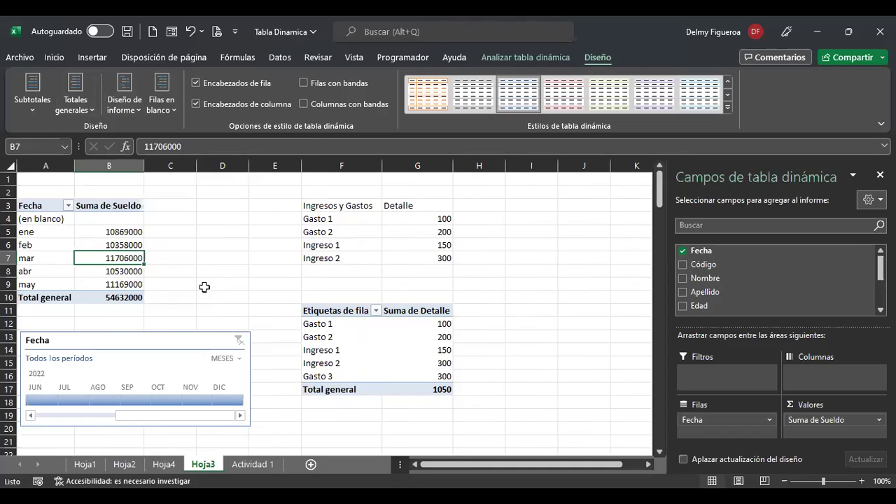
# On Hoja2, set the department pivot table to repeat all item labels, and switch it back to not repeating them.
pyautogui.click(164, 464)
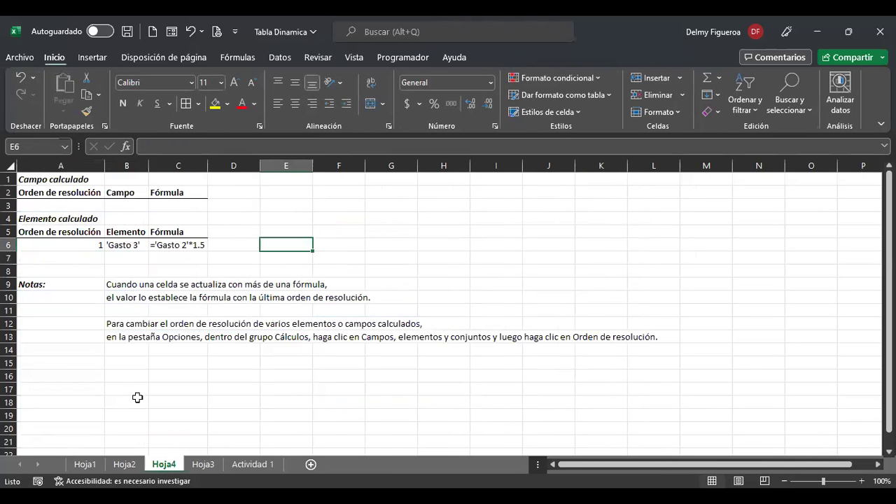
pyautogui.click(124, 465)
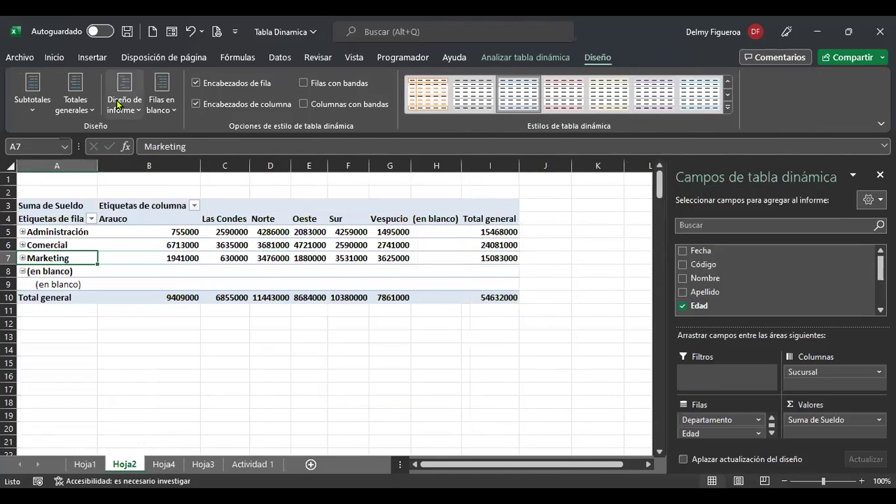
pyautogui.click(124, 101)
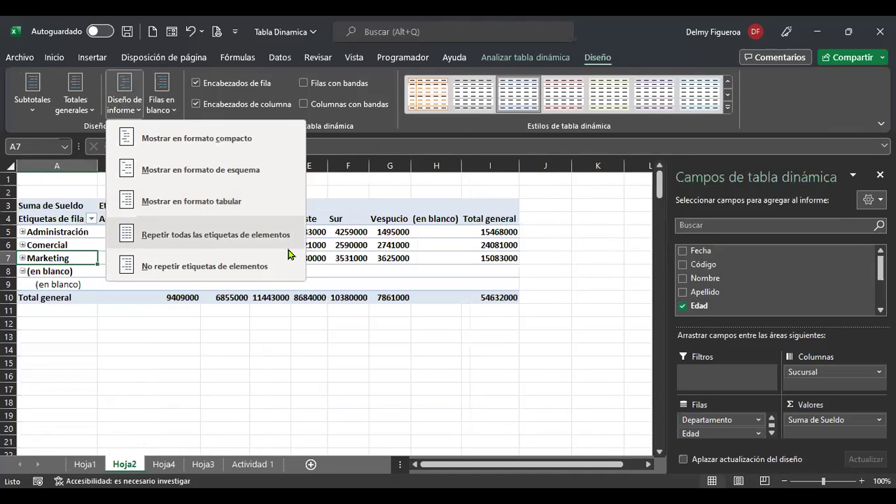
pyautogui.click(240, 235)
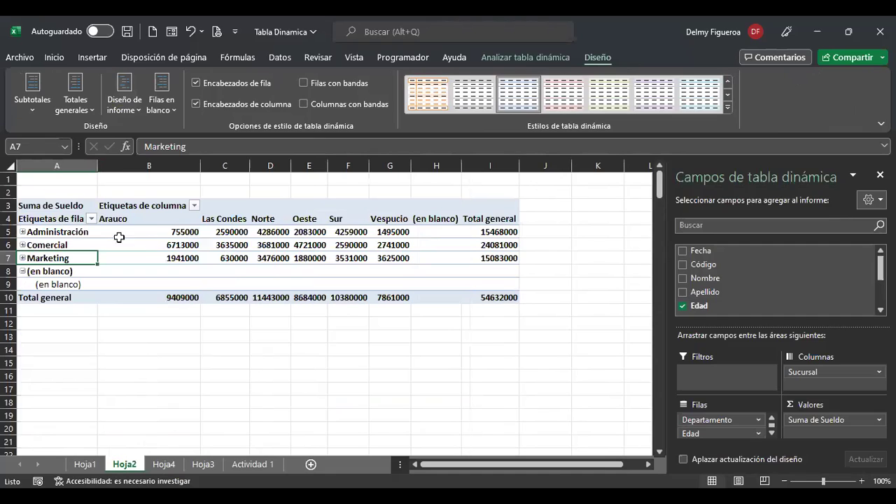
pyautogui.click(129, 102)
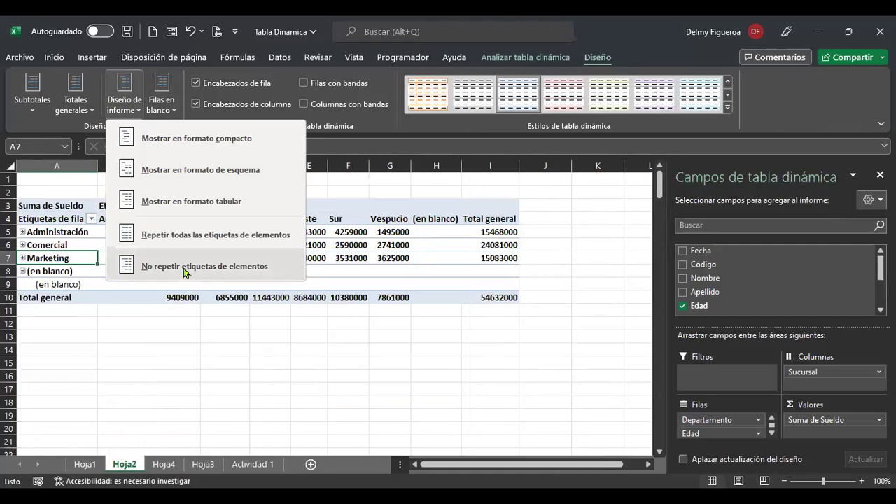
pyautogui.click(186, 267)
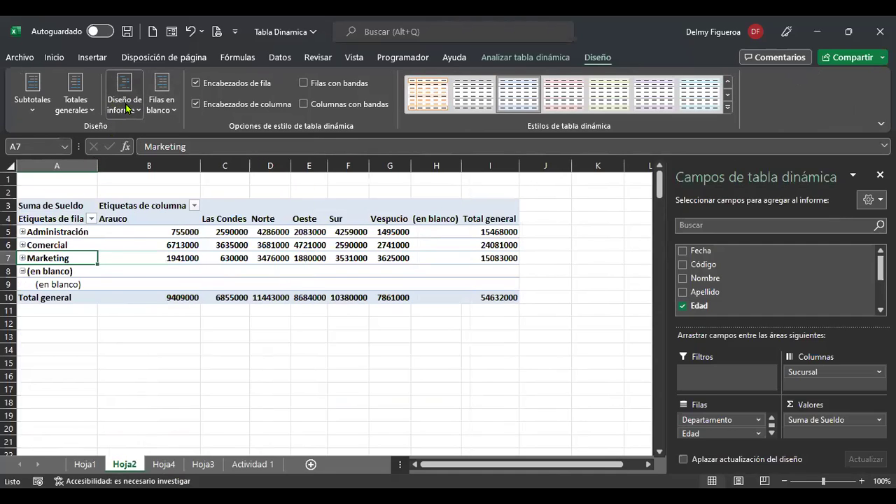
# Insert a blank line after each item in the Hoja2 pivot table, and remove those blank lines again.
pyautogui.click(147, 105)
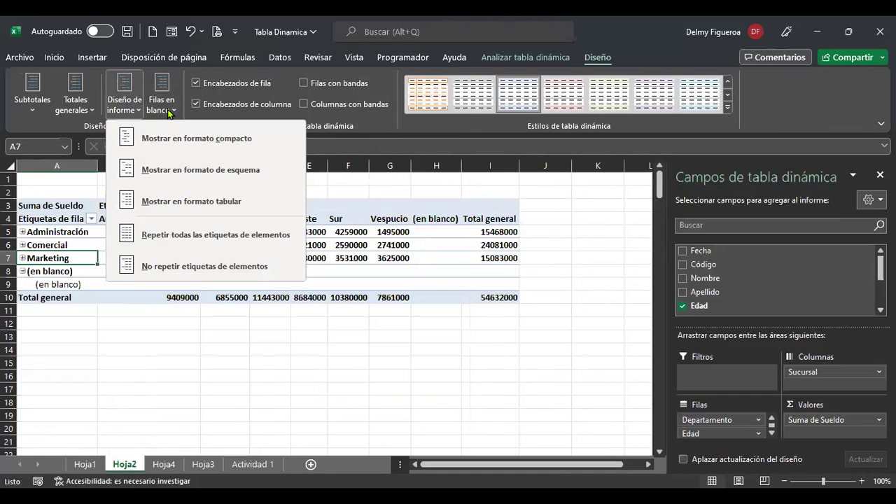
pyautogui.click(169, 114)
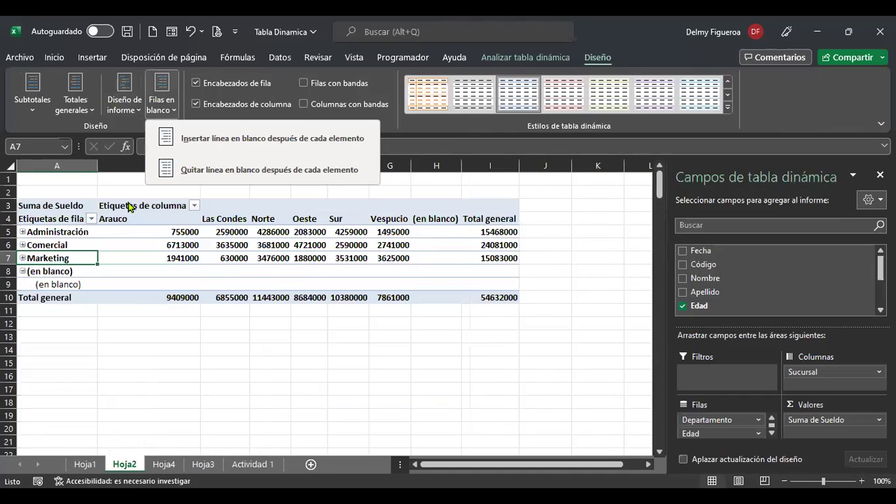
pyautogui.click(299, 146)
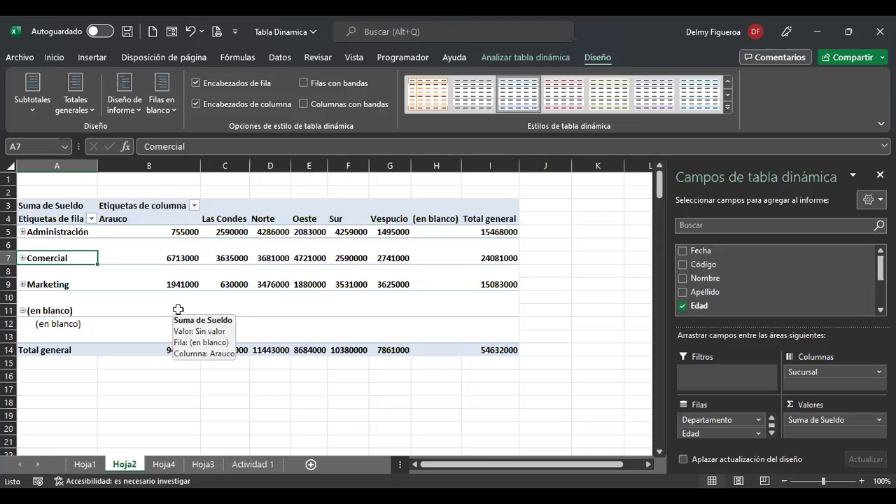
pyautogui.click(161, 98)
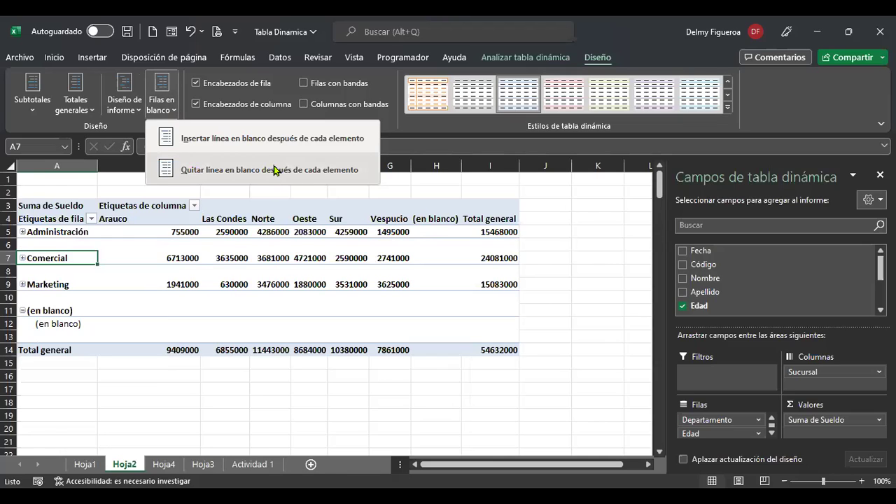
pyautogui.click(322, 171)
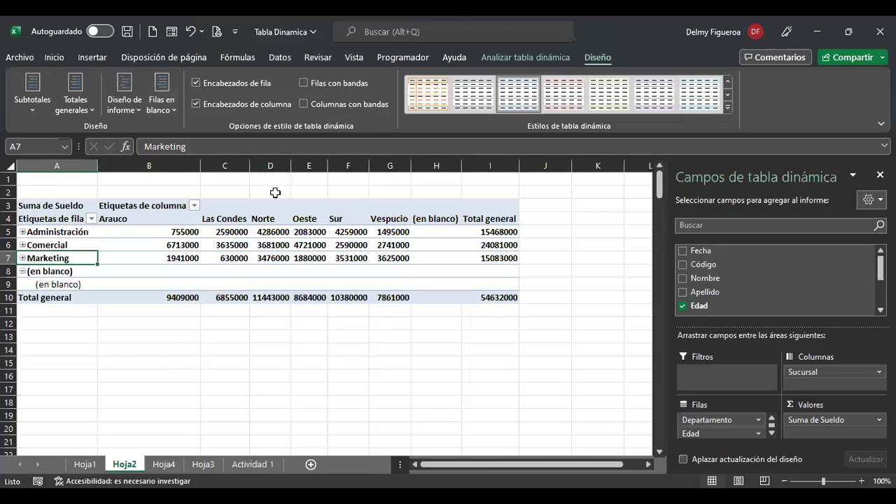
# Turn the row headers and the column headers style options of the Hoja2 pivot table off and back on.
pyautogui.click(196, 84)
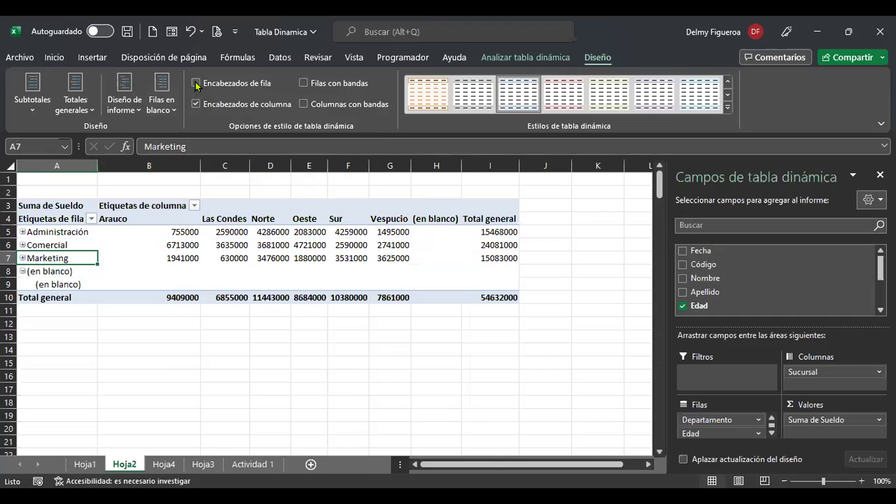
pyautogui.click(196, 84)
pyautogui.click(197, 105)
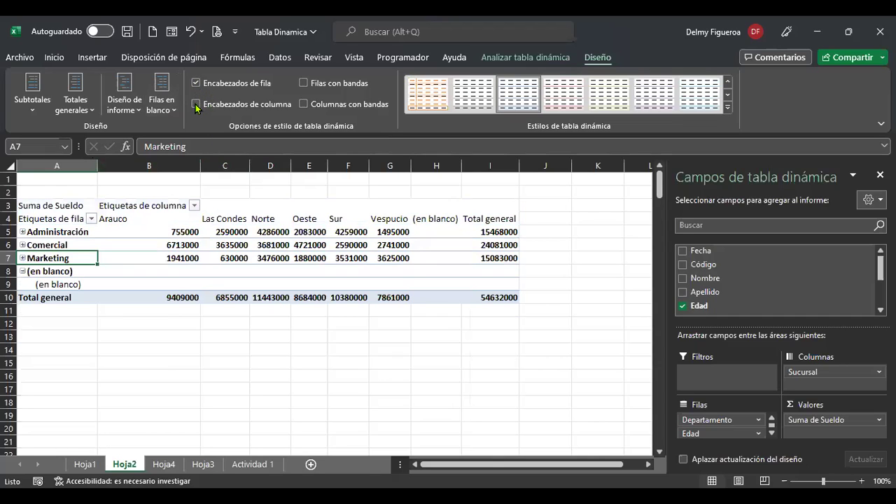
pyautogui.click(196, 105)
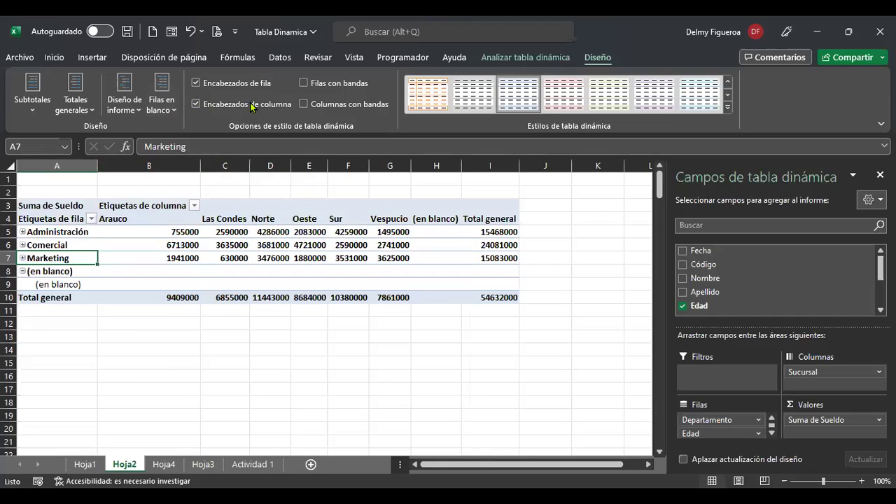
# Try the banded rows and banded columns style options on the Hoja2 pivot table, leaving both turned off.
pyautogui.click(303, 84)
pyautogui.click(304, 83)
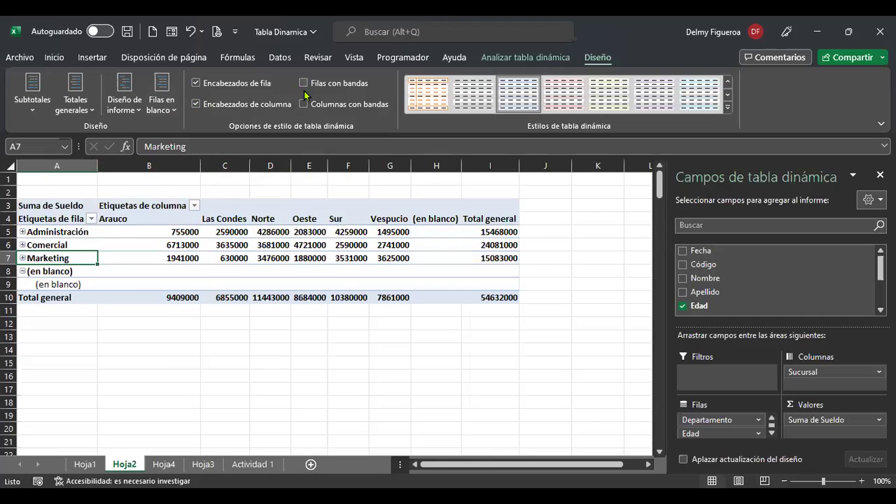
pyautogui.click(303, 102)
pyautogui.click(302, 102)
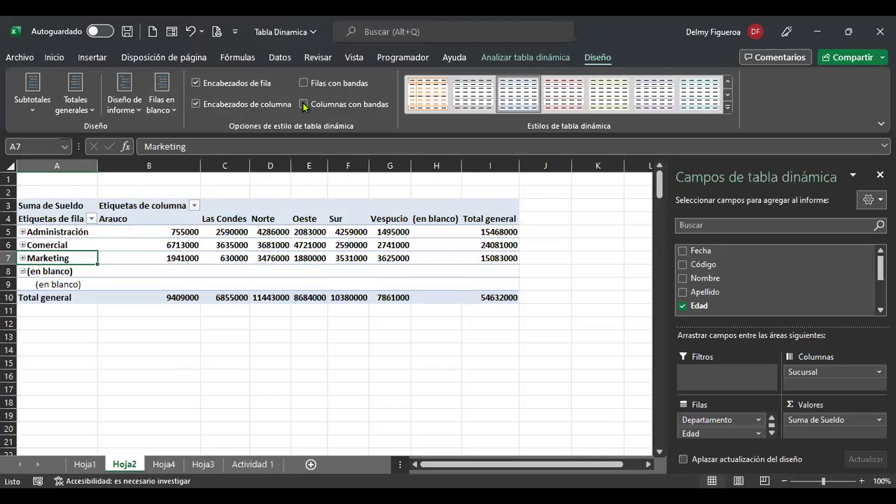
pyautogui.click(302, 102)
pyautogui.click(303, 83)
pyautogui.click(303, 104)
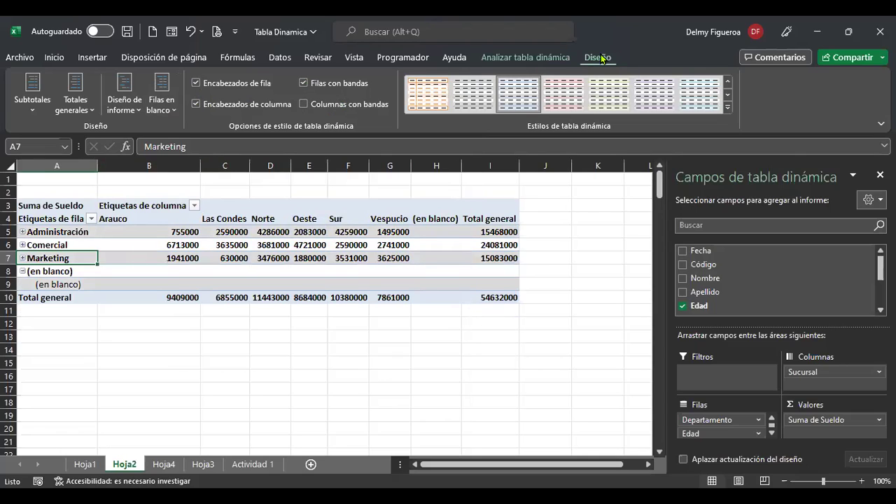
pyautogui.click(302, 83)
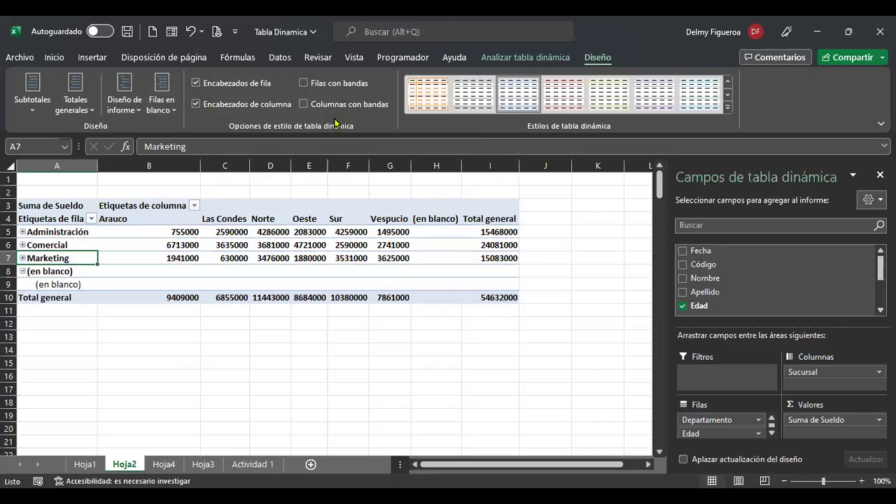
# Apply the dark blue (Oscuro) style with black header and total rows to the Hoja2 pivot table.
pyautogui.click(458, 269)
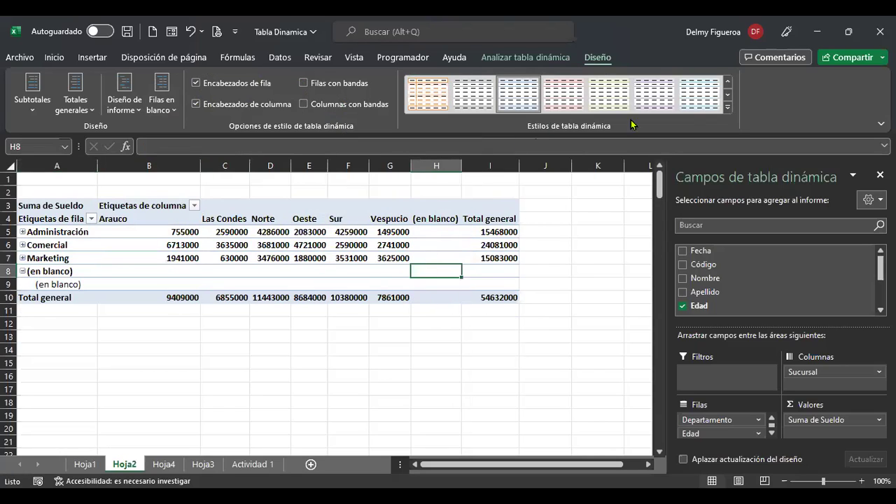
pyautogui.click(727, 107)
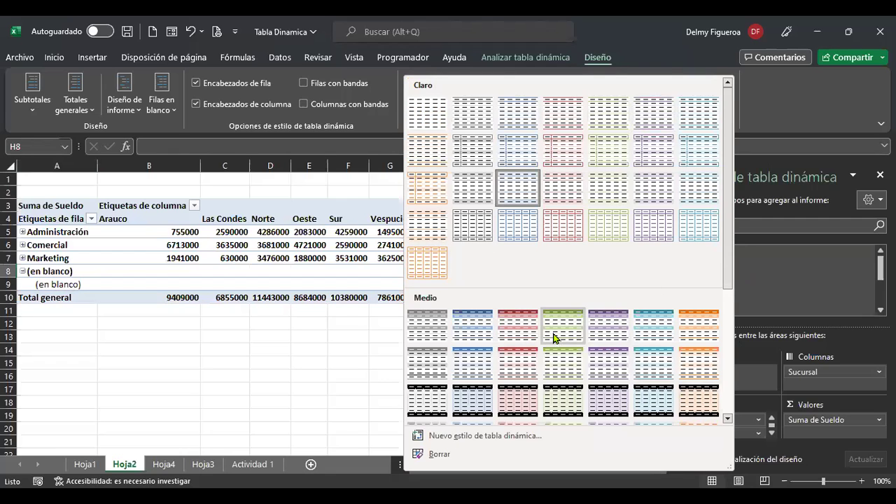
pyautogui.scroll(-5, 557, 336)
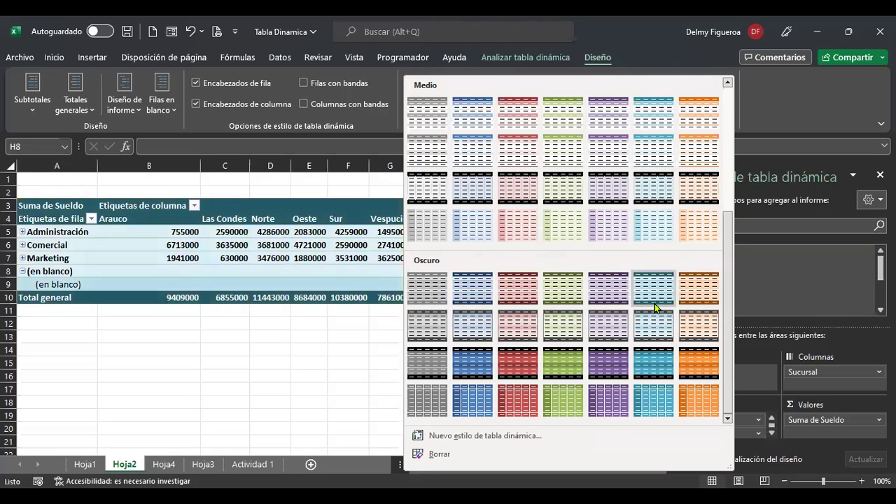
pyautogui.scroll(3, 656, 297)
pyautogui.scroll(-3, 656, 297)
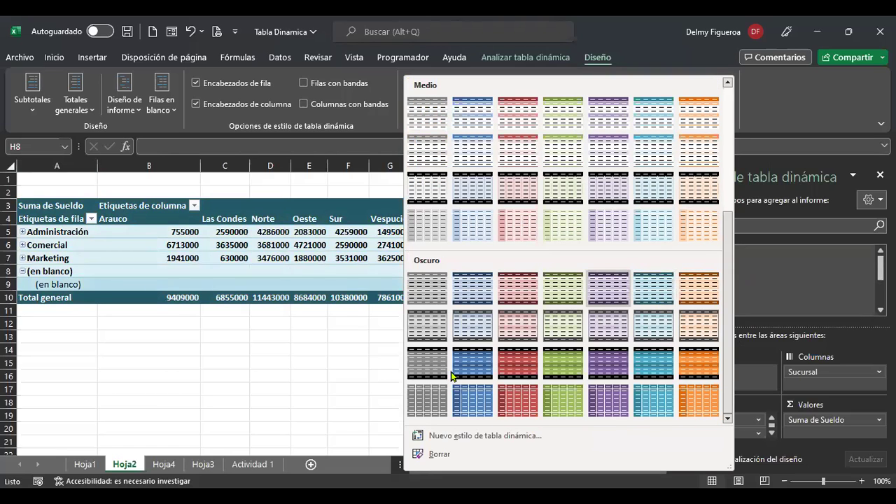
pyautogui.scroll(3, 478, 228)
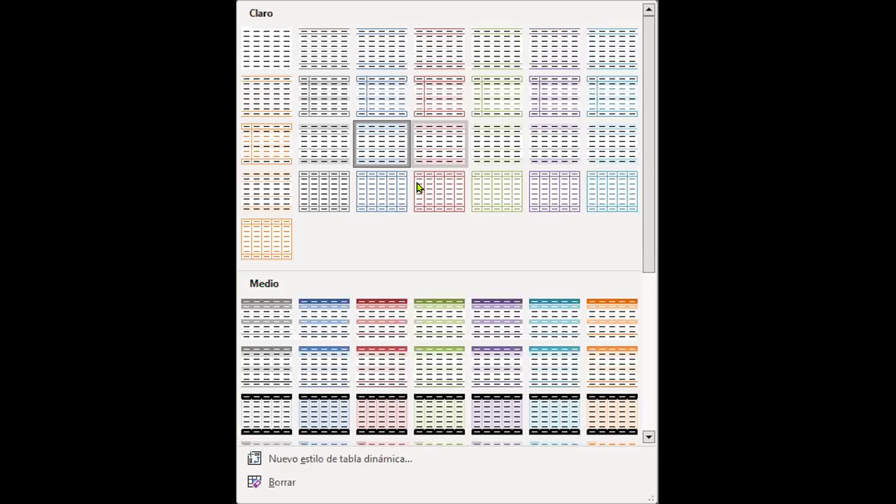
pyautogui.scroll(-2, 442, 347)
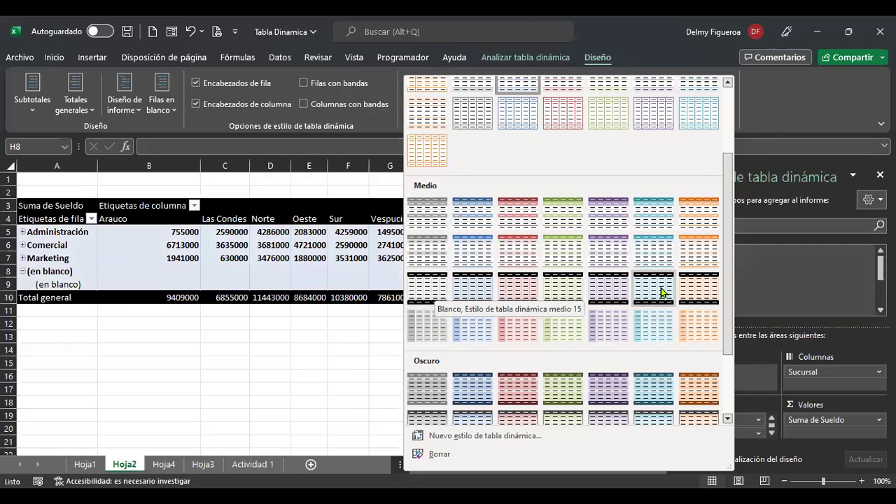
pyautogui.scroll(-2, 708, 292)
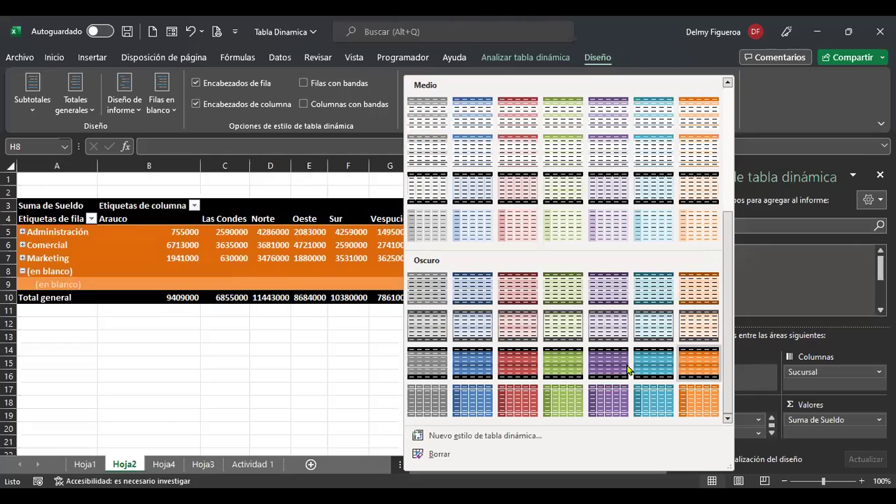
pyautogui.click(480, 363)
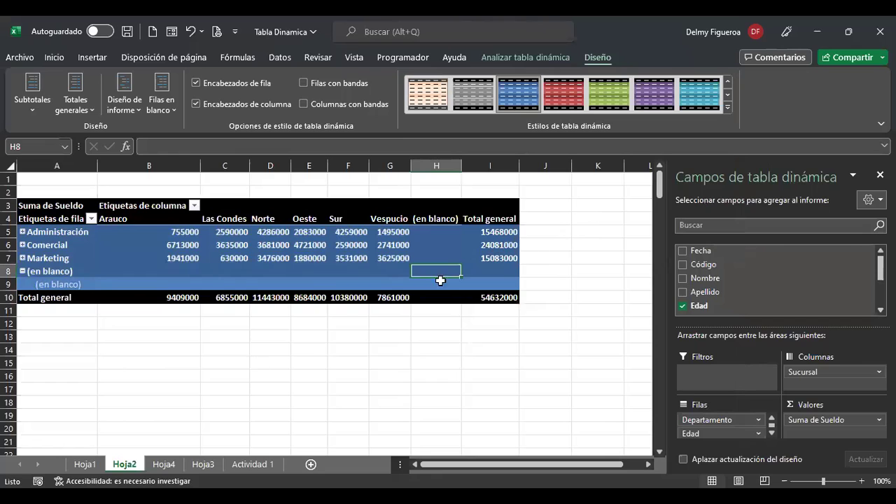
pyautogui.click(312, 344)
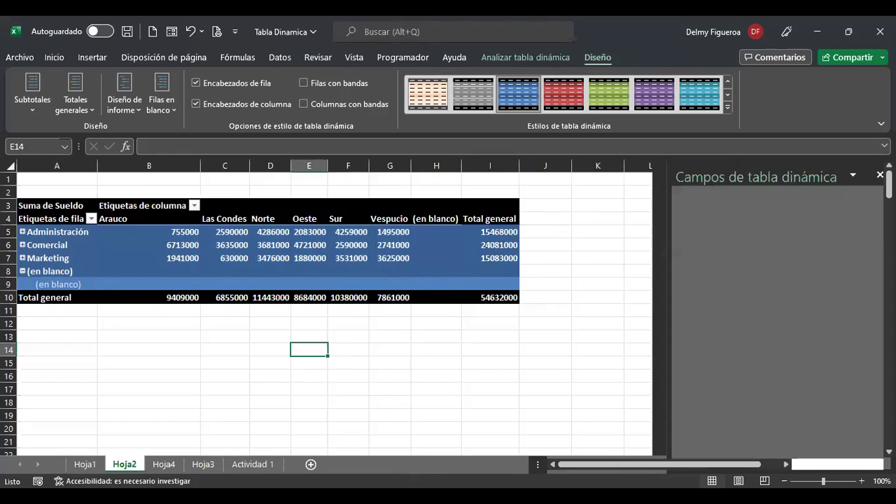
# On the Actividad 1 sheet, select a Departamento cell in the data and view the source options for a new pivot table.
pyautogui.click(252, 464)
pyautogui.click(294, 258)
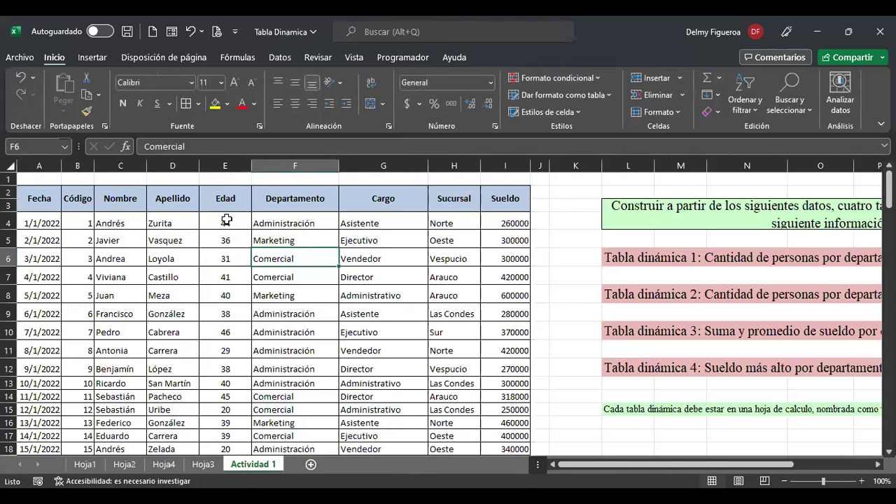
pyautogui.click(93, 58)
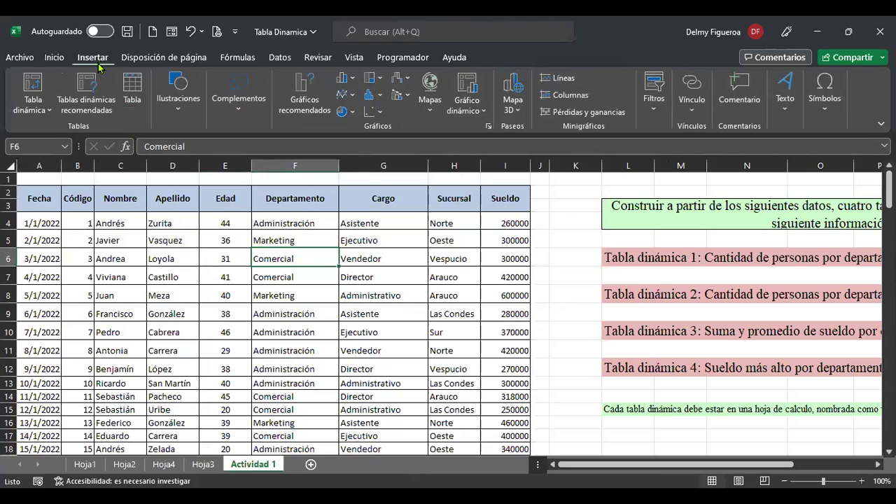
pyautogui.click(56, 110)
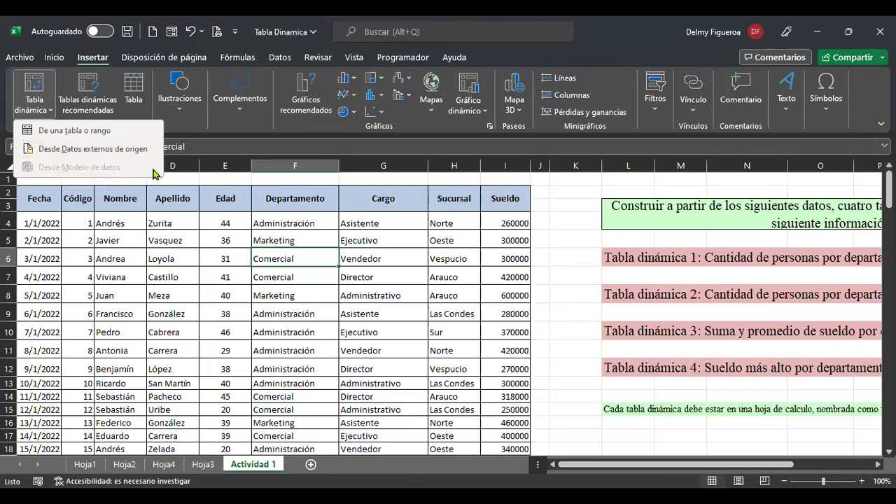
pyautogui.click(309, 259)
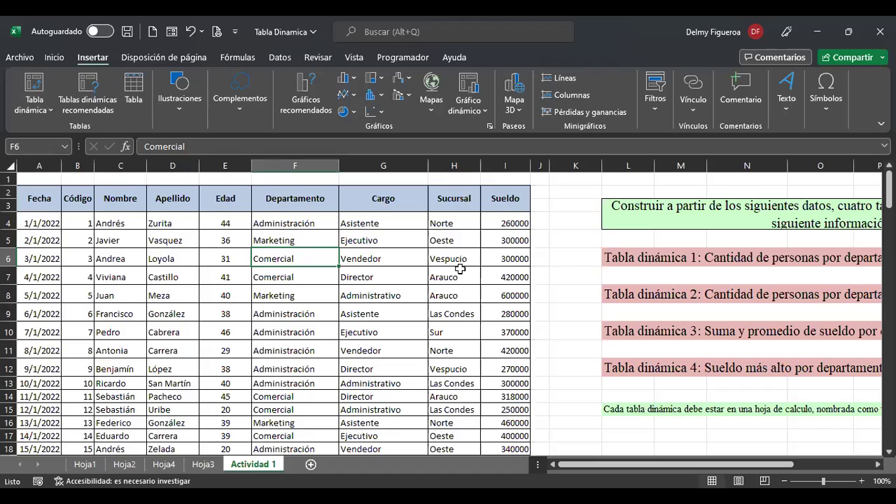
# Add a new blank sheet after Actividad 1 and set its zoom to 160%.
pyautogui.hotkey('ctrl', 'Home')
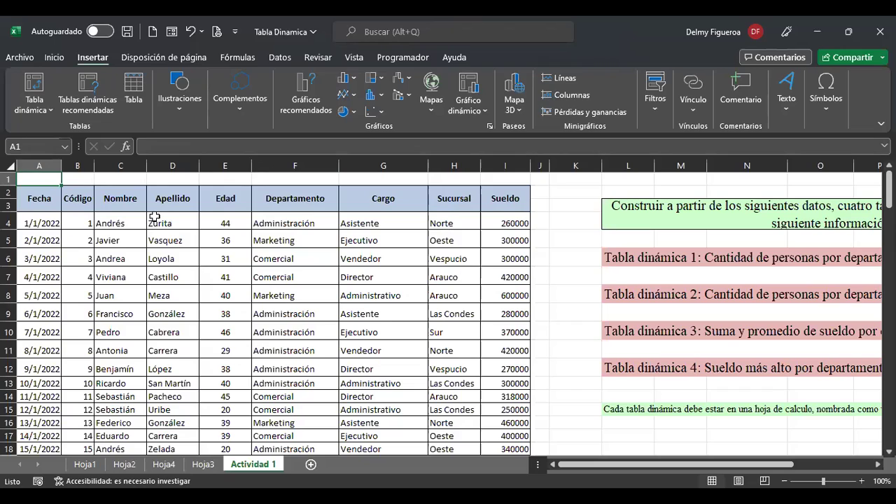
pyautogui.click(311, 220)
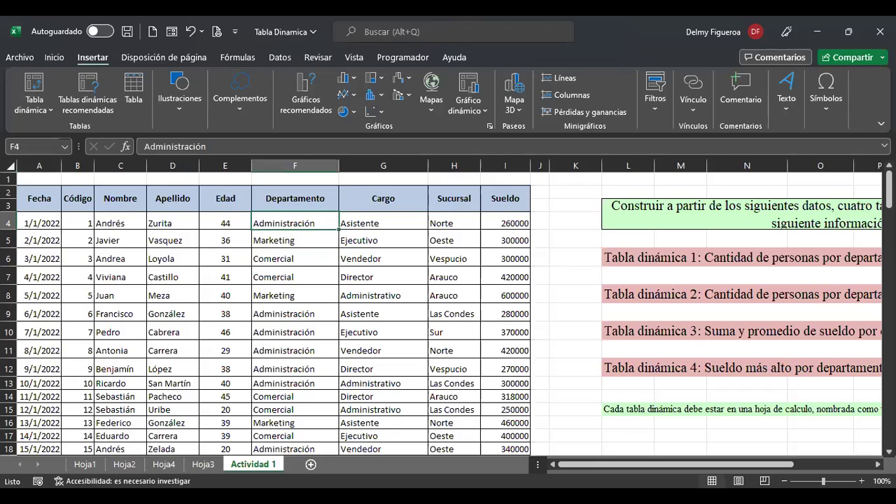
pyautogui.click(311, 464)
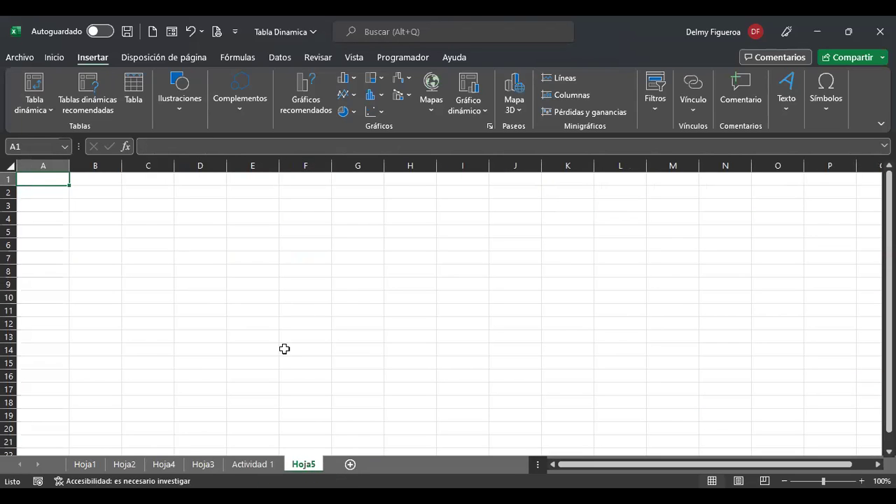
pyautogui.keyDown('ctrl'); pyautogui.scroll(4, 301, 381); pyautogui.keyUp('ctrl')
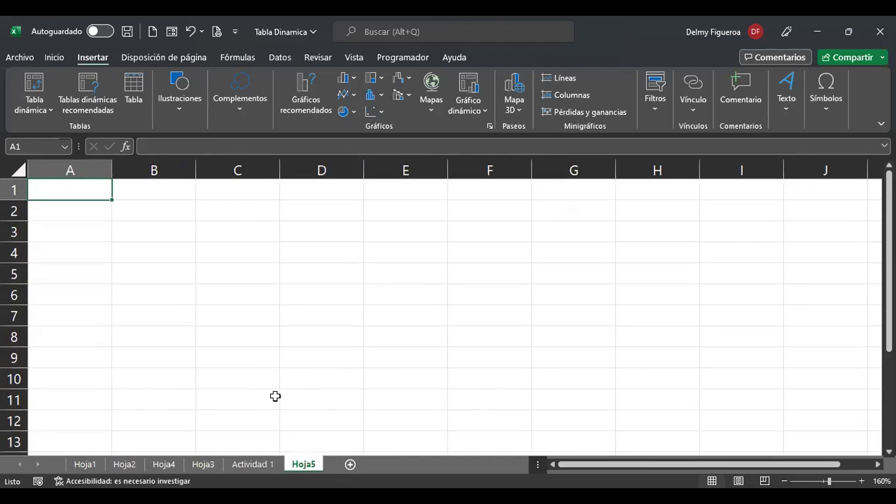
# Insert two empty columns at K and L on the Actividad 1 sheet, between the data and the exercise instructions.
pyautogui.click(263, 465)
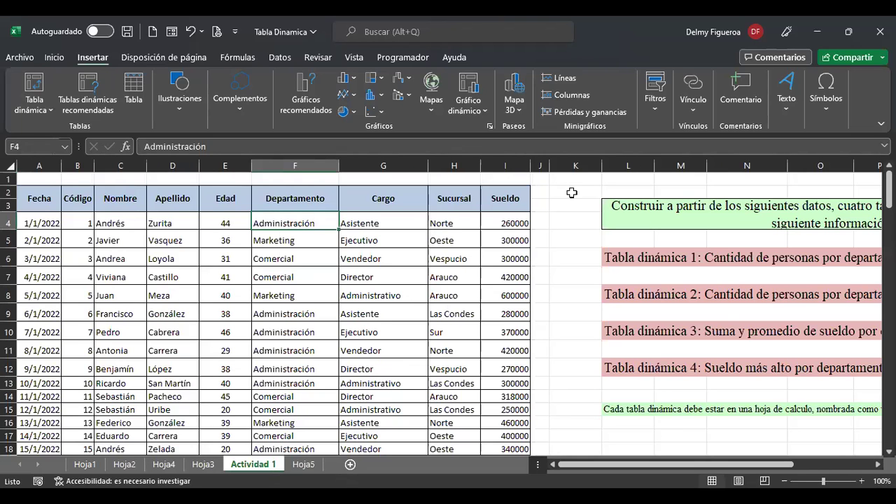
pyautogui.click(587, 165)
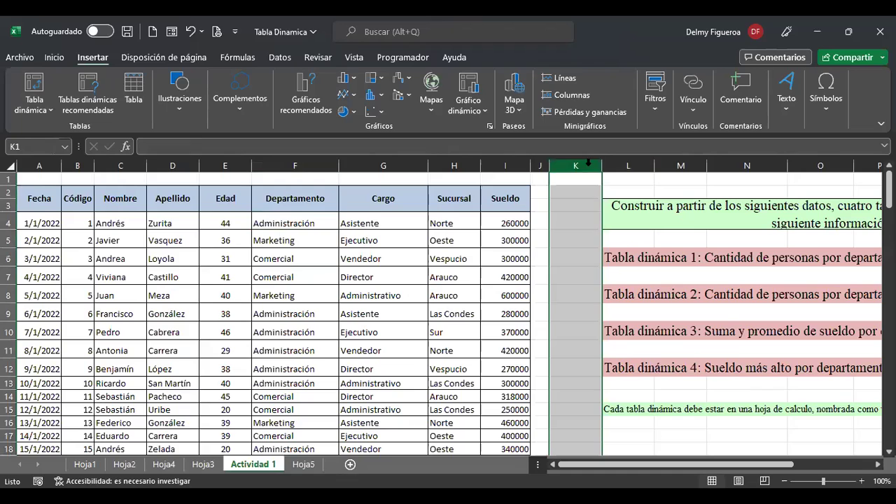
pyautogui.rightClick(587, 165)
pyautogui.click(651, 296)
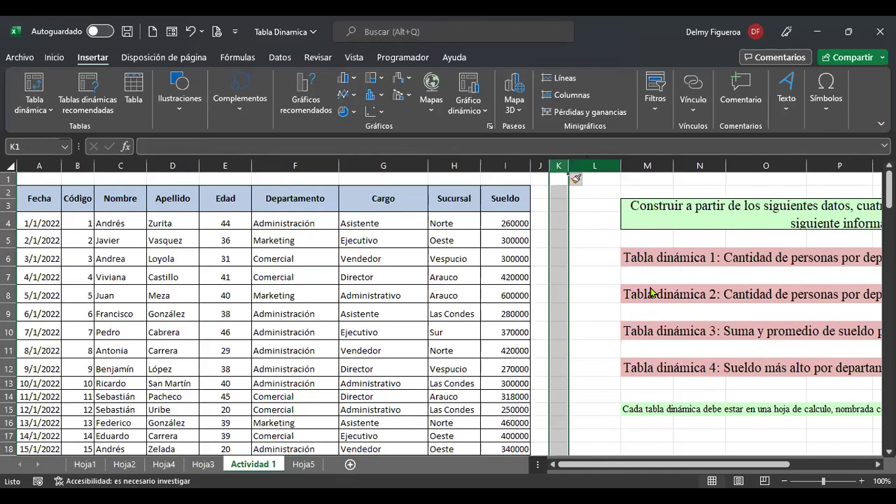
pyautogui.rightClick(593, 166)
pyautogui.click(622, 294)
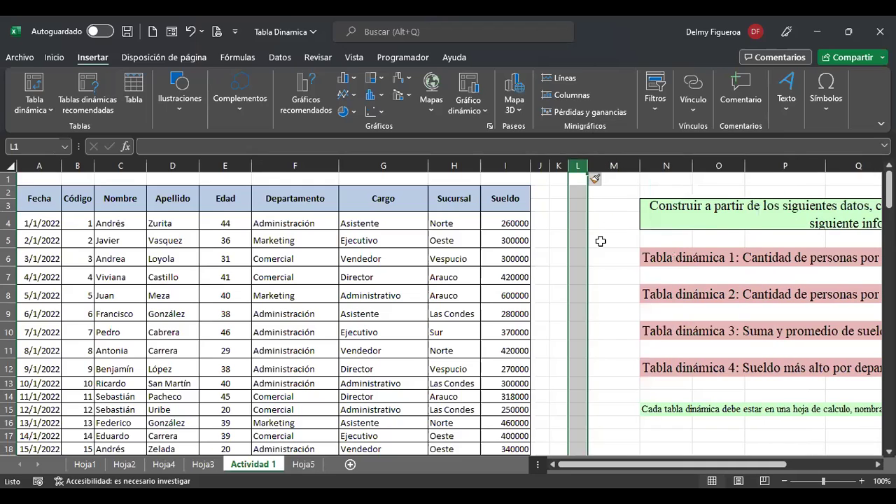
# In cell K4 of Actividad 1, list the unique Departamento values with the UNICOS function over F4:F153.
pyautogui.click(577, 238)
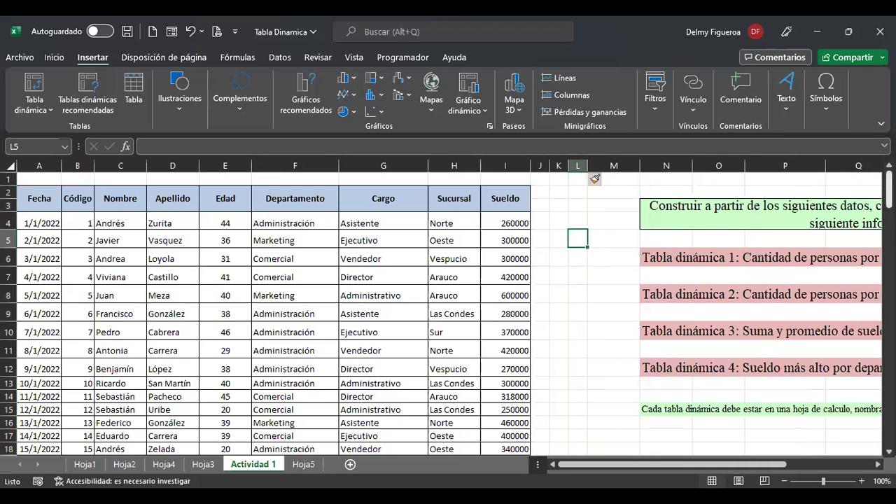
pyautogui.click(557, 238)
pyautogui.press('Up')
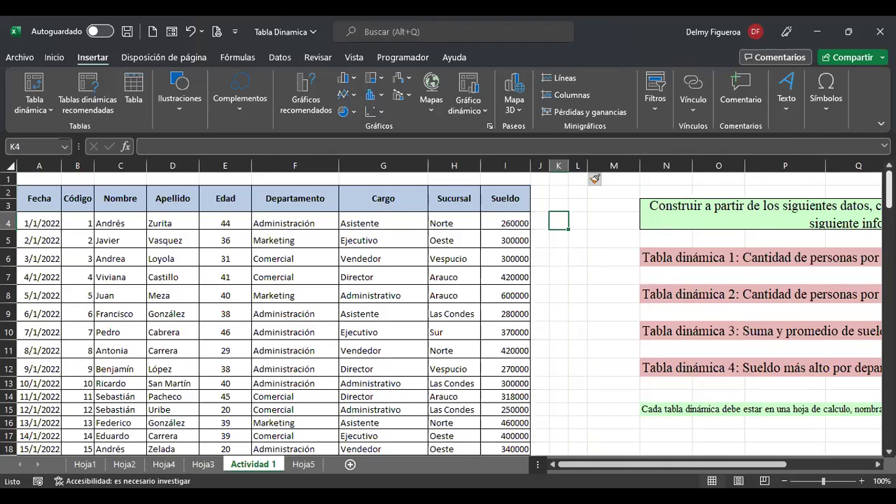
pyautogui.write('+')
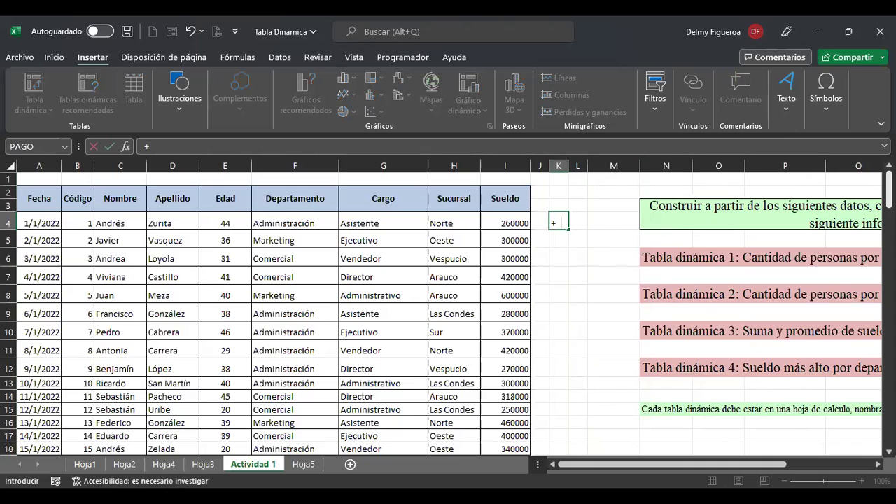
pyautogui.write('unico')
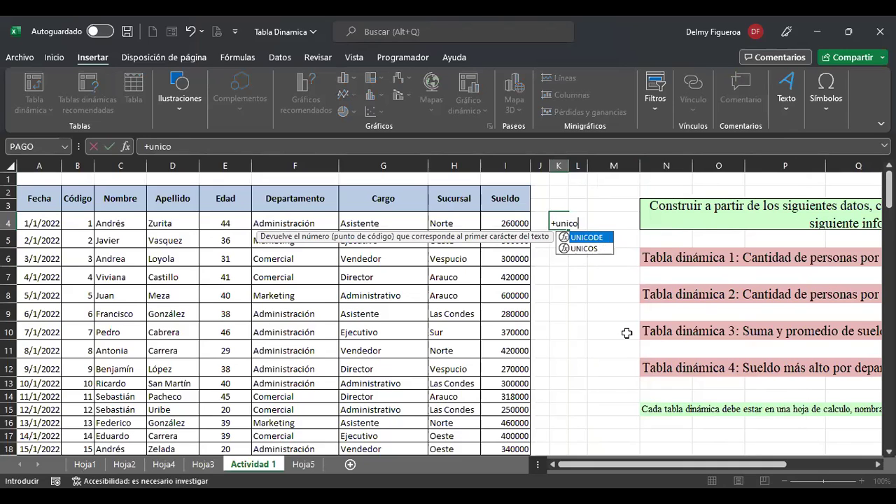
pyautogui.doubleClick(603, 248)
pyautogui.click(306, 222)
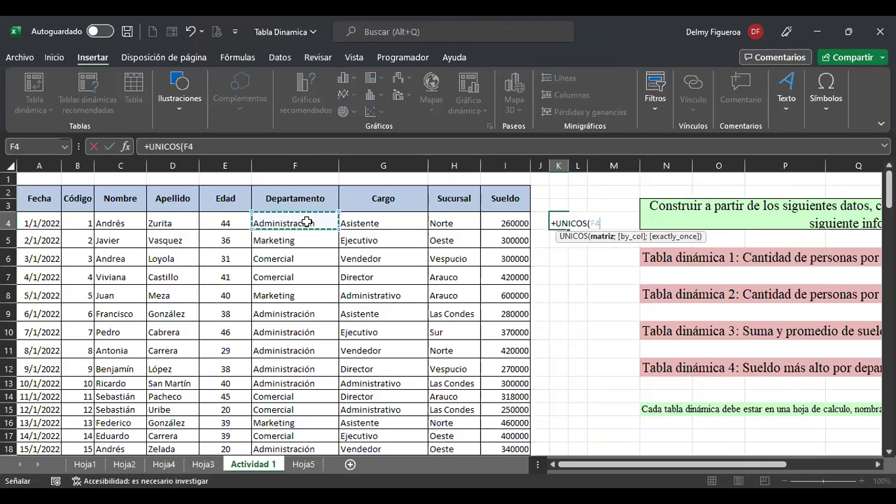
pyautogui.hotkey('ctrl', 'shift', 'Down')
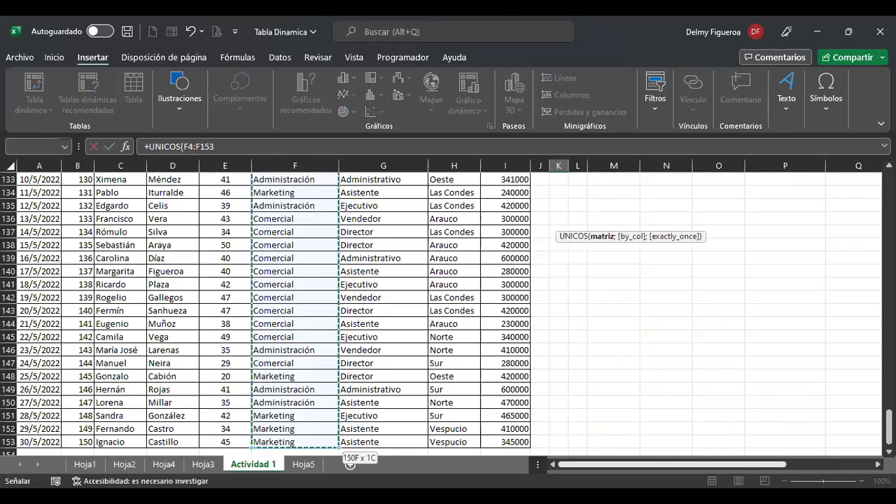
pyautogui.moveTo(888, 426); pyautogui.dragTo(889, 189)
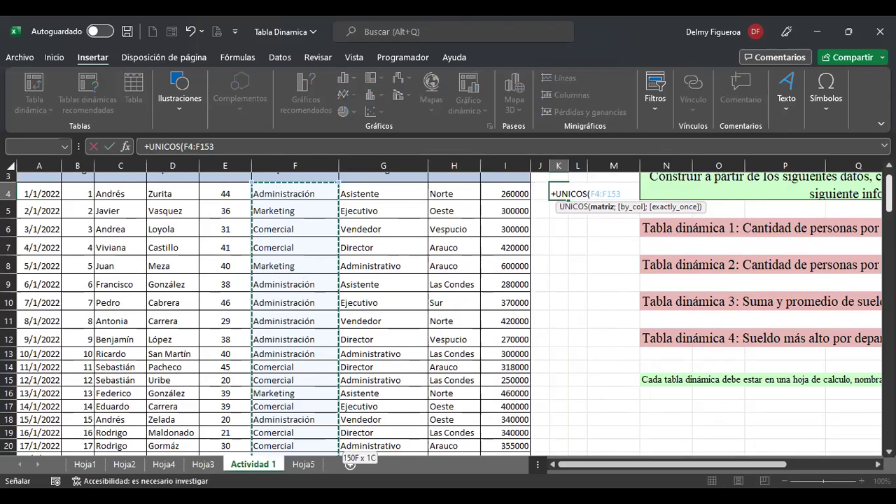
pyautogui.press('Return')
pyautogui.scroll(1, 326, 242)
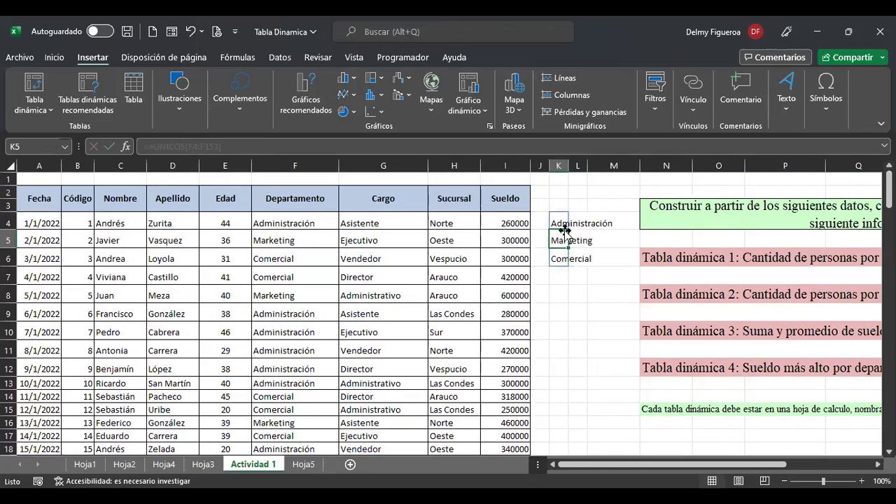
# Copy the unique department list in K4:K6 and try a regular paste at cell B2 of Hoja5.
pyautogui.moveTo(558, 223); pyautogui.dragTo(560, 259)
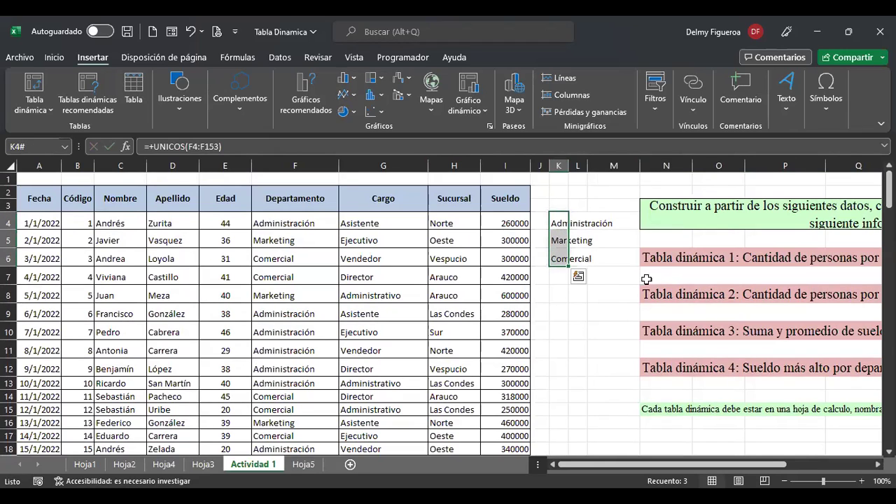
pyautogui.hotkey('ctrl', 'c')
pyautogui.click(303, 463)
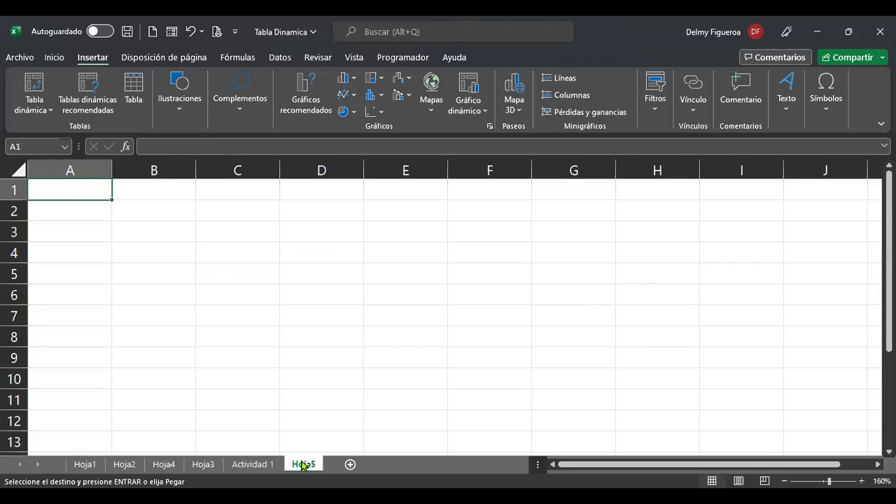
pyautogui.click(172, 203)
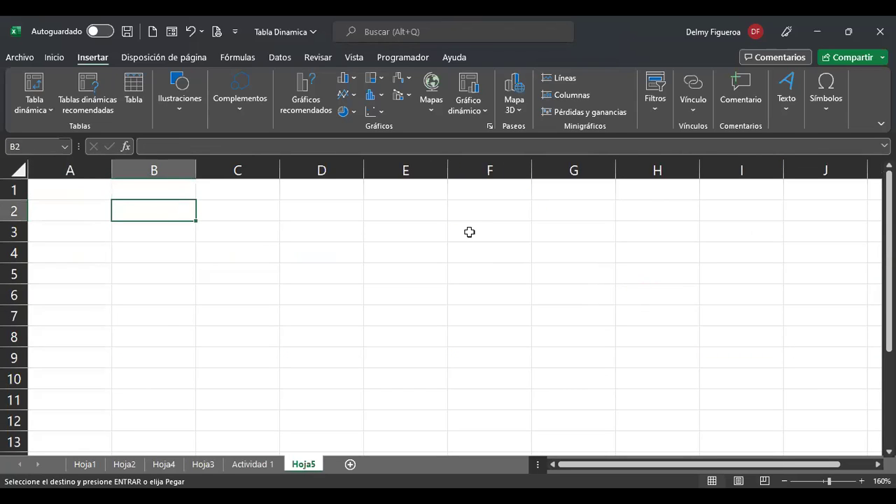
pyautogui.hotkey('ctrl', 'v')
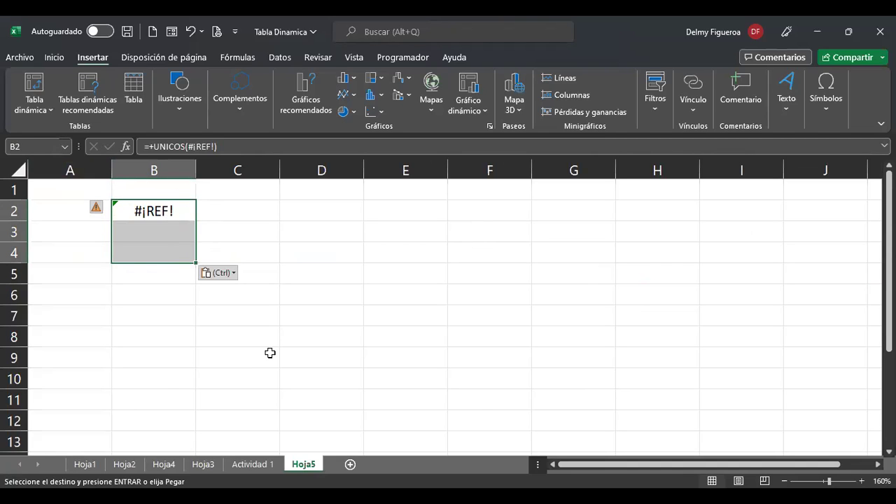
# Clear the pasted formula from B2:B4 on Hoja5 and paste the copied department names there as values.
pyautogui.click(246, 464)
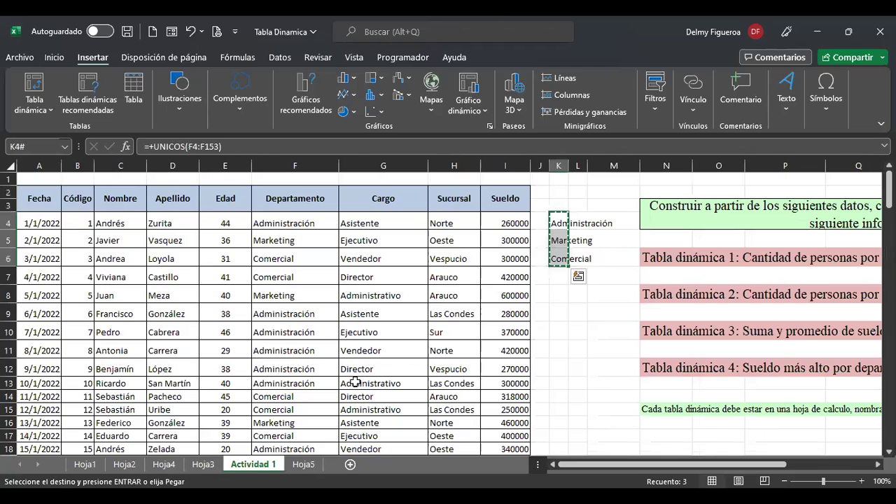
pyautogui.click(319, 465)
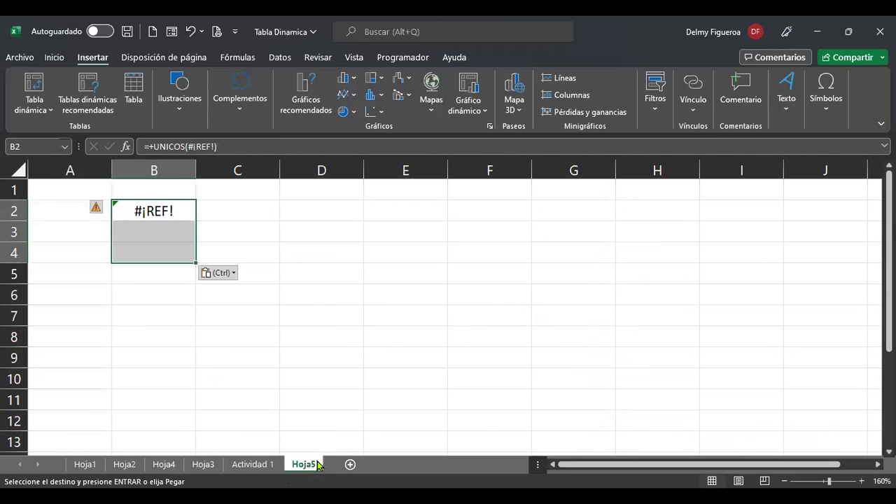
pyautogui.press('Delete')
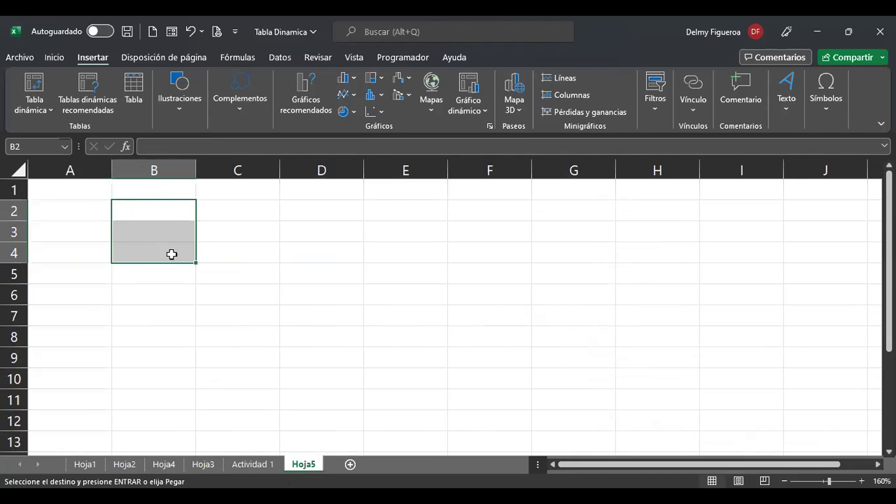
pyautogui.rightClick(155, 210)
pyautogui.click(209, 189)
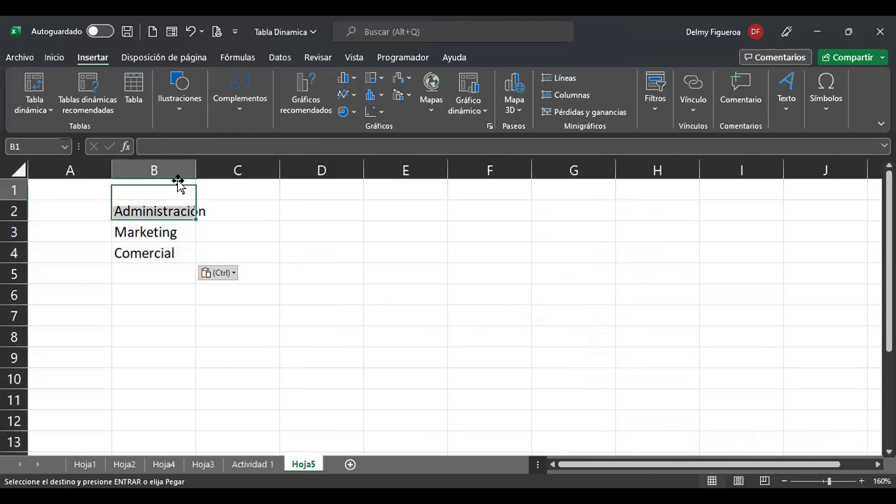
# Enter the header Departamento in cell B1 of Hoja5 and fit column B's width to its contents.
pyautogui.click(252, 464)
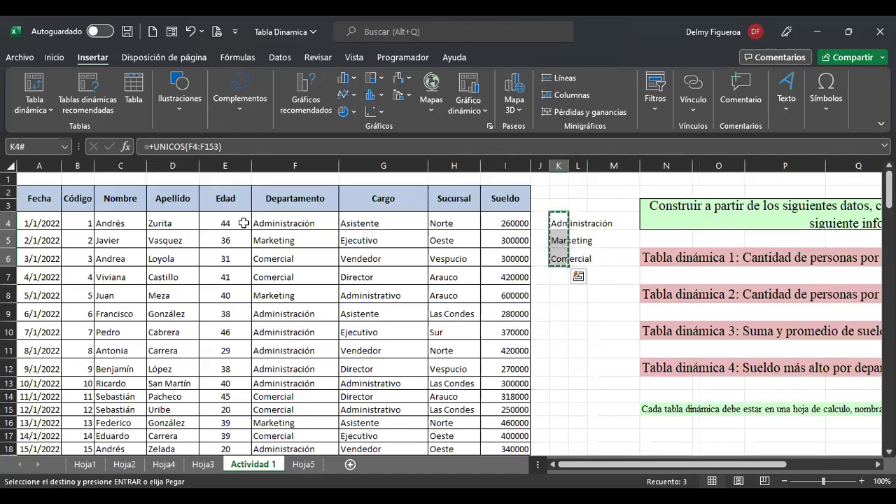
pyautogui.click(287, 200)
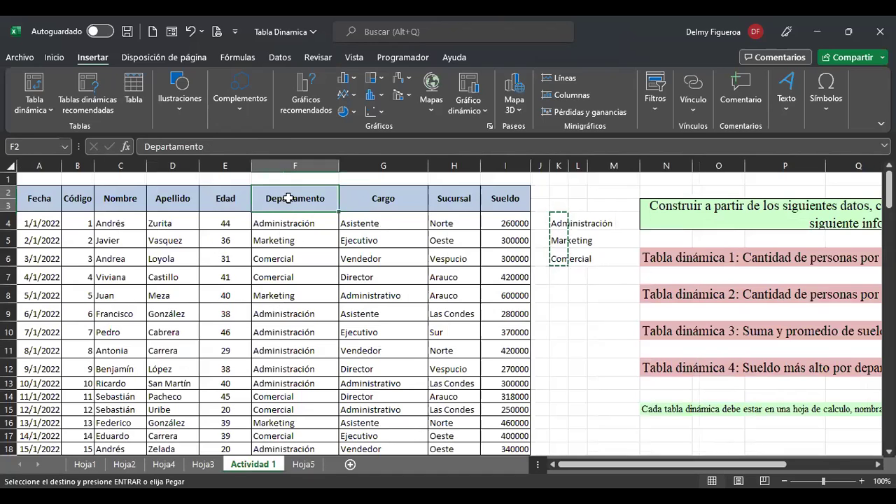
pyautogui.click(303, 464)
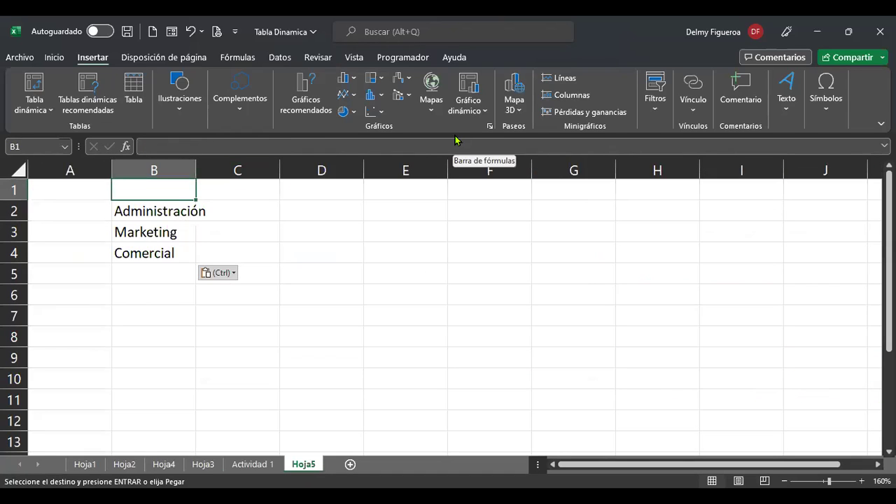
pyautogui.write('Departament')
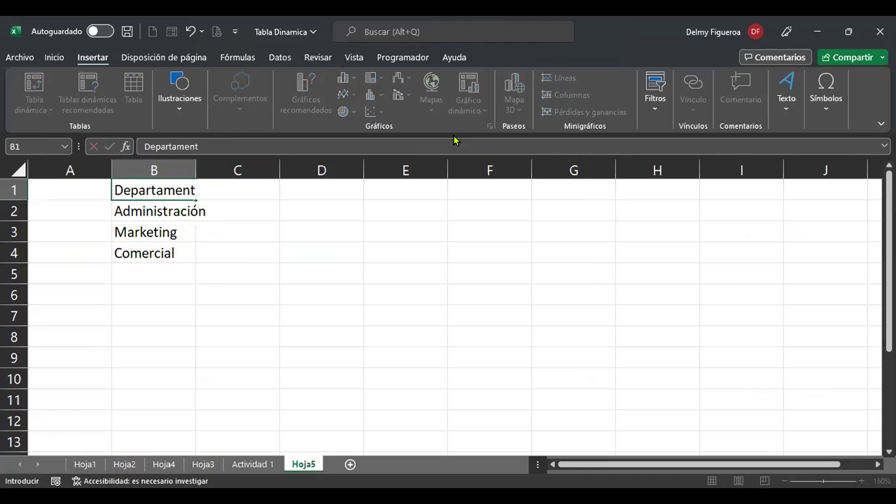
pyautogui.write('o')
pyautogui.press('Return')
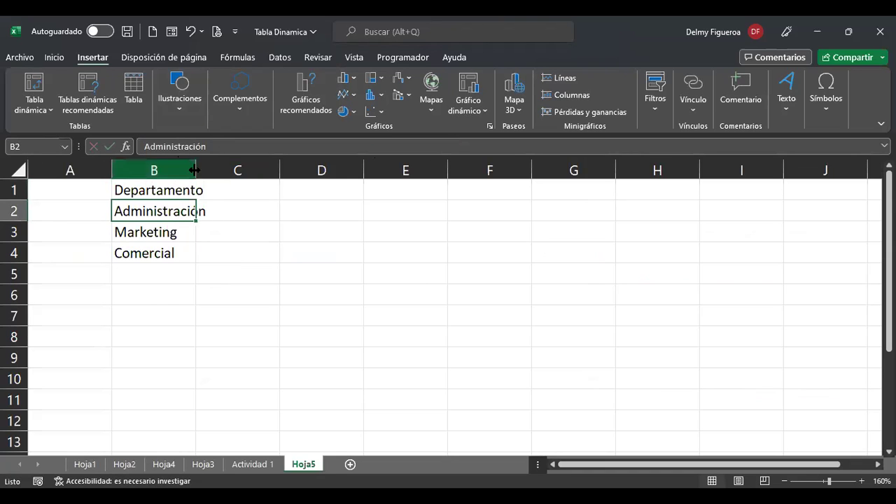
pyautogui.doubleClick(196, 177)
# Fill A1:A4 on Hoja5 with the header ID and codes D01, D02 and D03, and return to the Actividad 1 sheet.
pyautogui.click(90, 195)
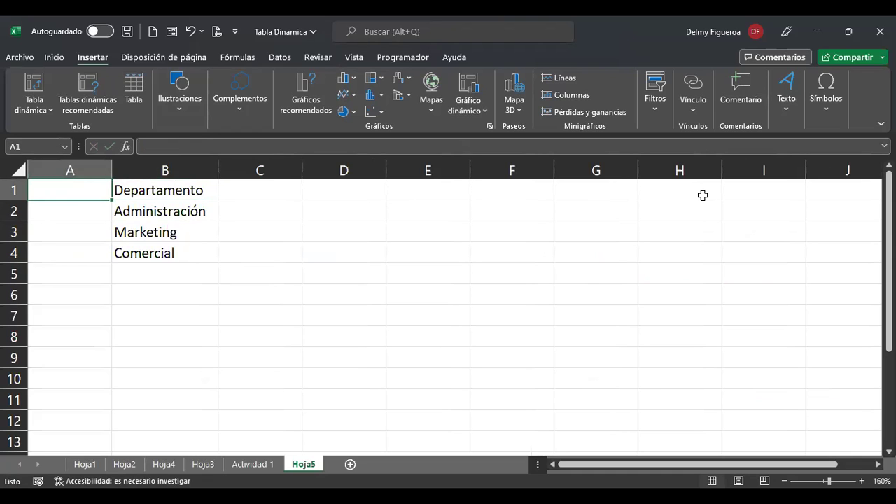
pyautogui.write('ID')
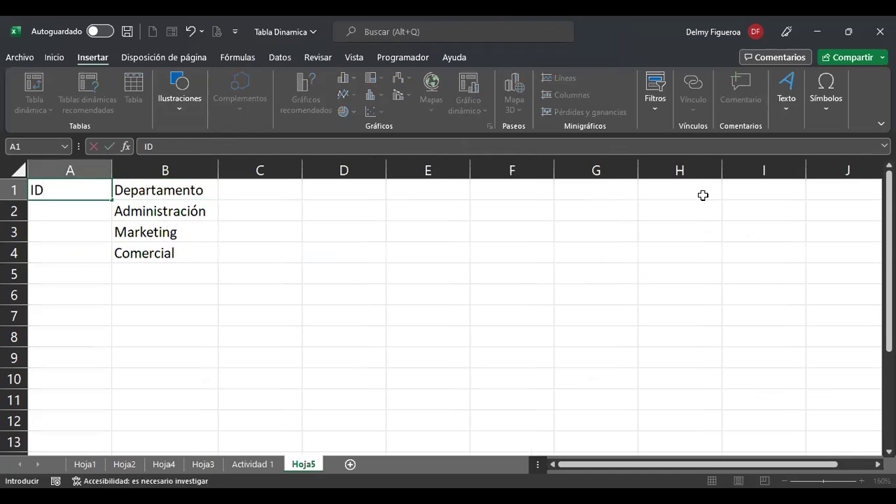
pyautogui.press('Return')
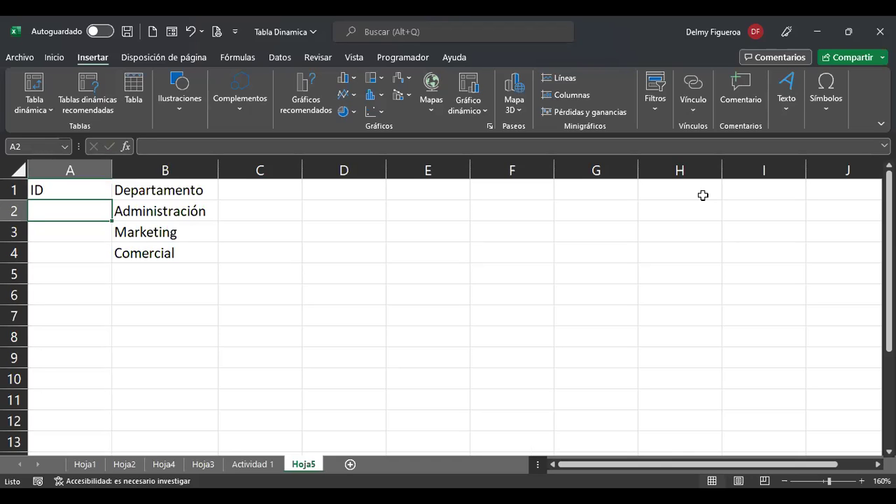
pyautogui.write('D01')
pyautogui.press('Return')
pyautogui.write('D02')
pyautogui.press('Return')
pyautogui.write('D')
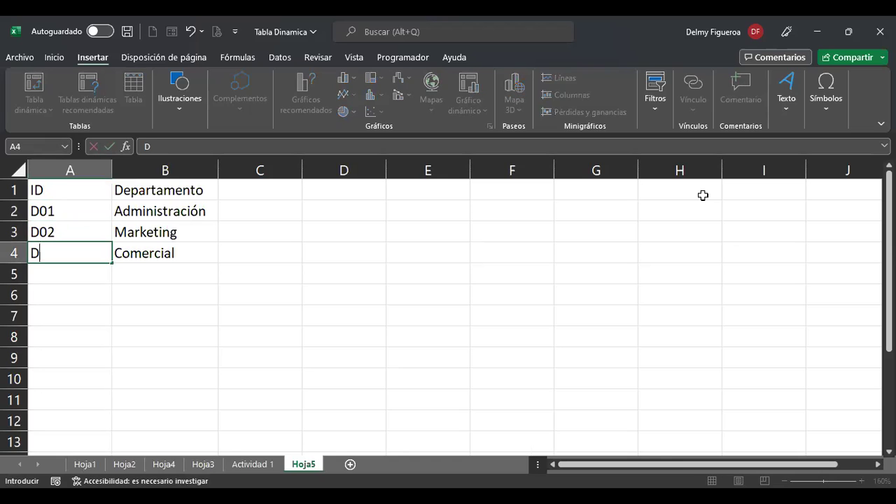
pyautogui.write('03')
pyautogui.press('Tab')
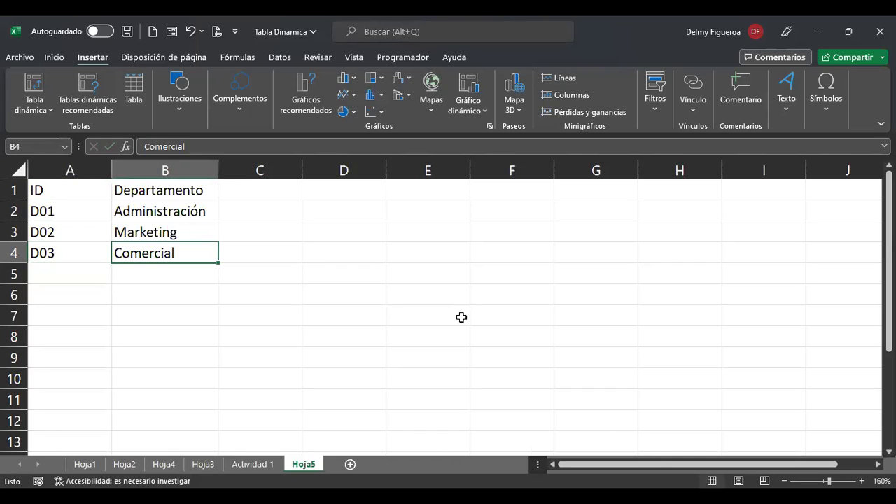
pyautogui.click(253, 465)
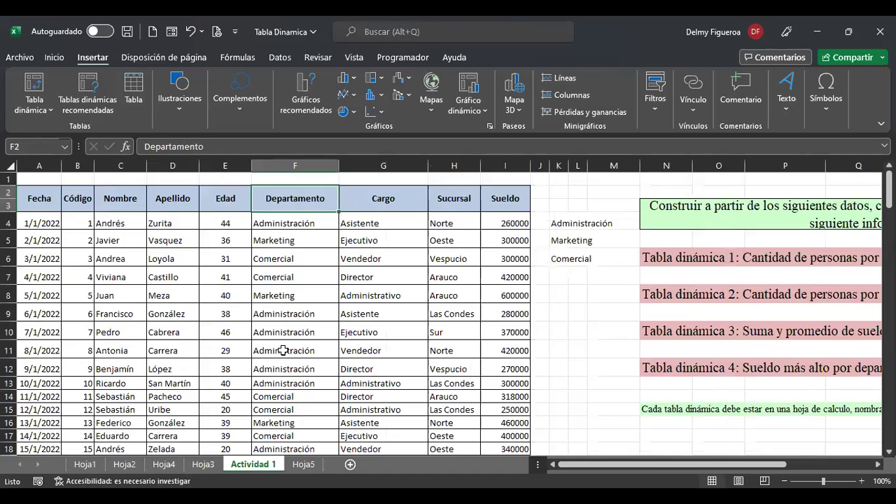
# Replace every occurrence of Administración on the Actividad 1 sheet with the code D01.
pyautogui.click(306, 224)
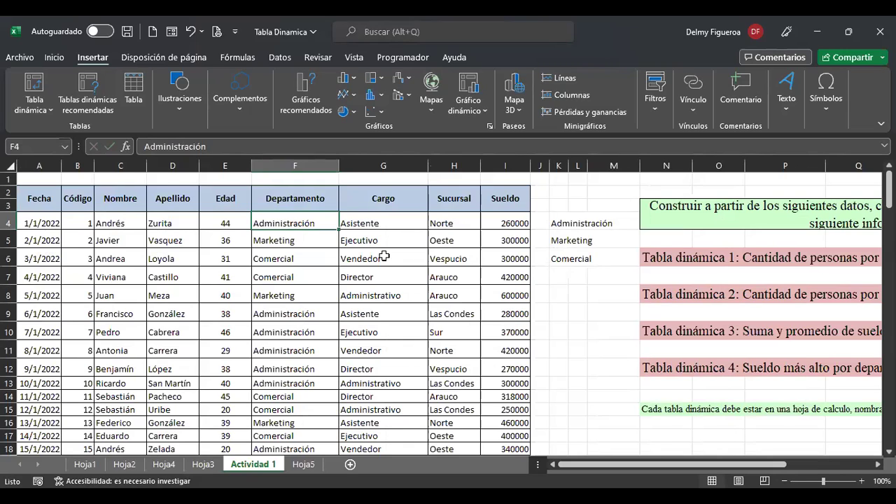
pyautogui.click(305, 464)
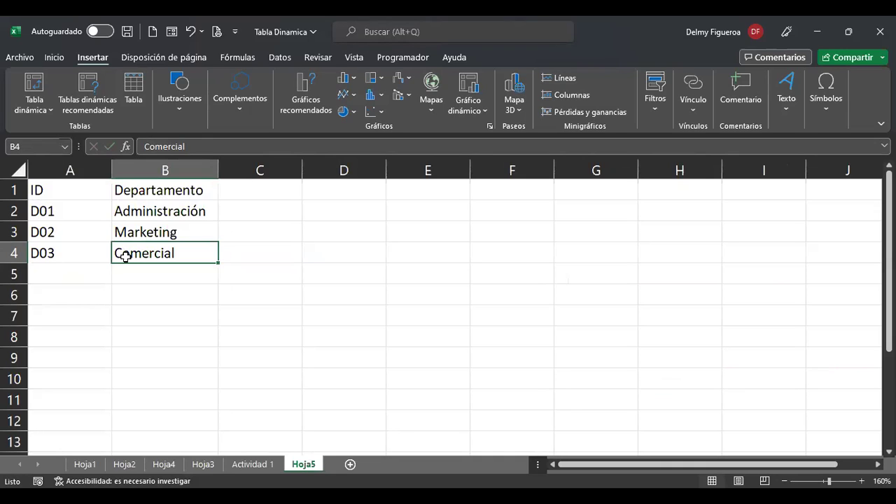
pyautogui.click(251, 465)
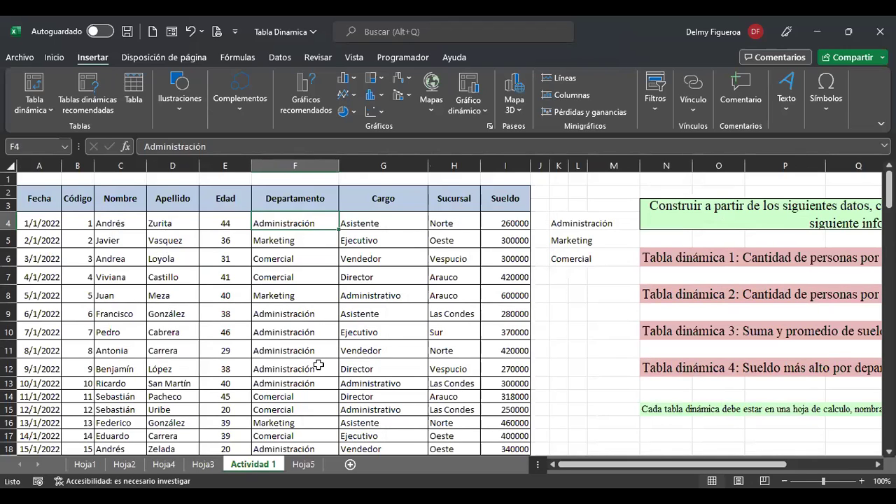
pyautogui.hotkey('ctrl', 'l')
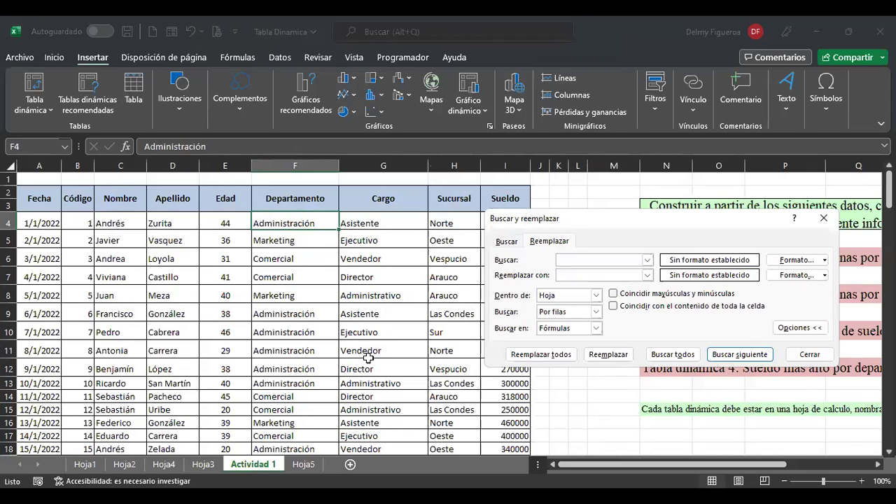
pyautogui.press('Escape')
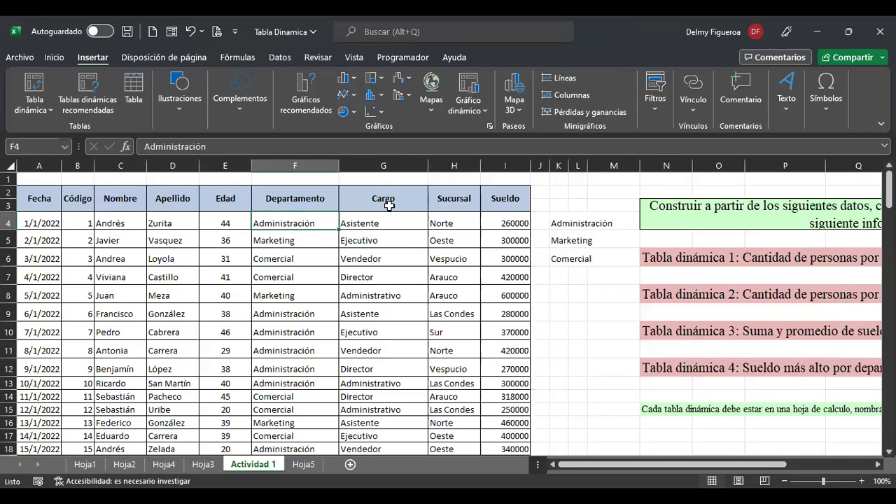
pyautogui.hotkey('ctrl', 'c')
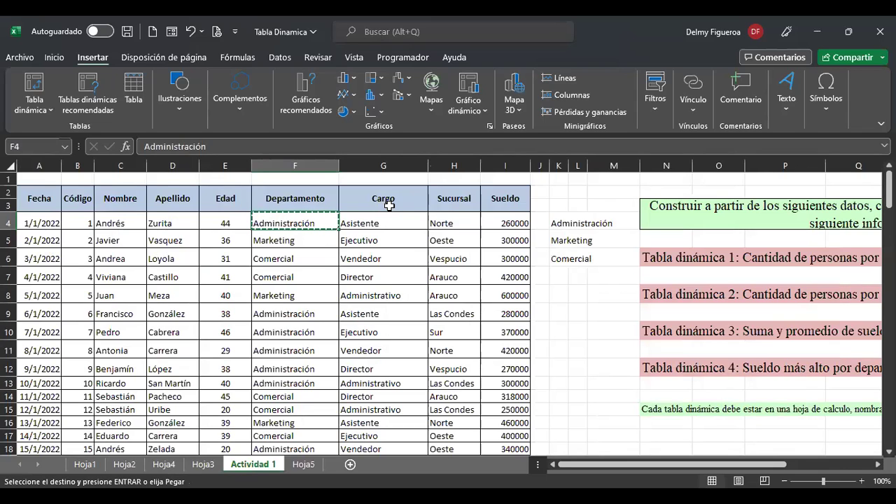
pyautogui.hotkey('ctrl', 'l')
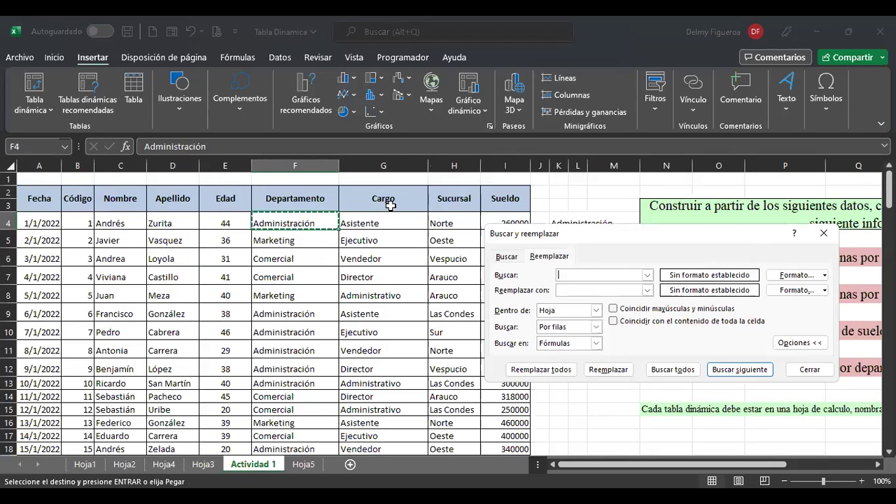
pyautogui.hotkey('ctrl', 'v')
pyautogui.click(604, 285)
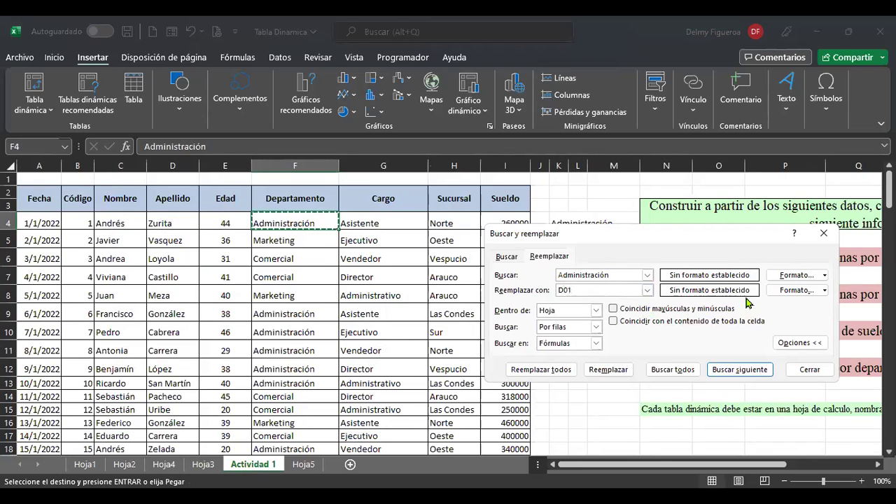
pyautogui.click(567, 374)
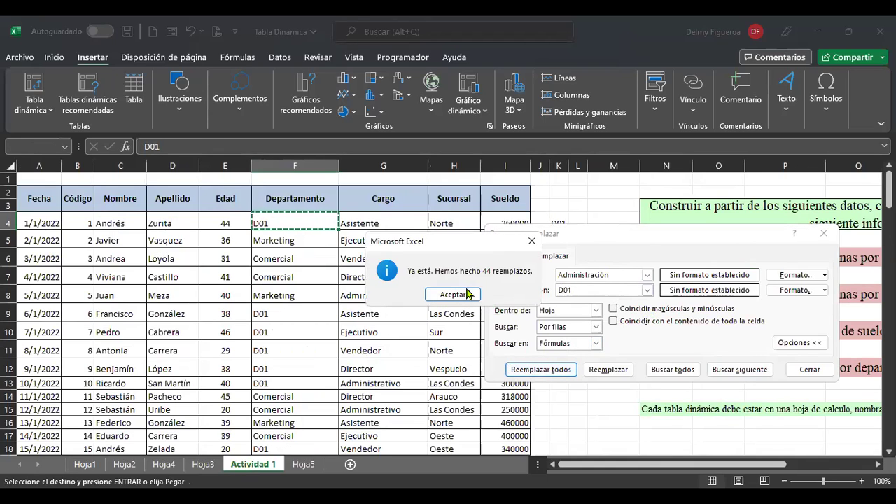
pyautogui.click(466, 294)
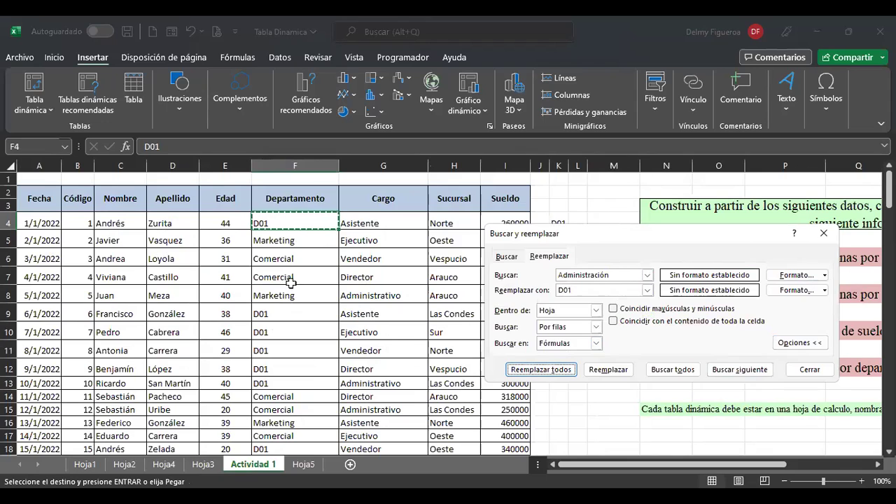
# Replace every occurrence of Marketing on the Actividad 1 sheet with the code D02.
pyautogui.click(298, 240)
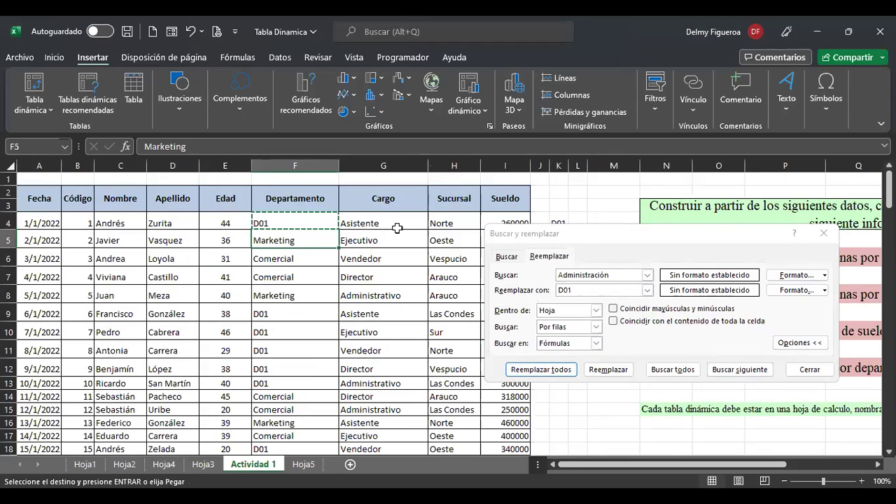
pyautogui.click(296, 465)
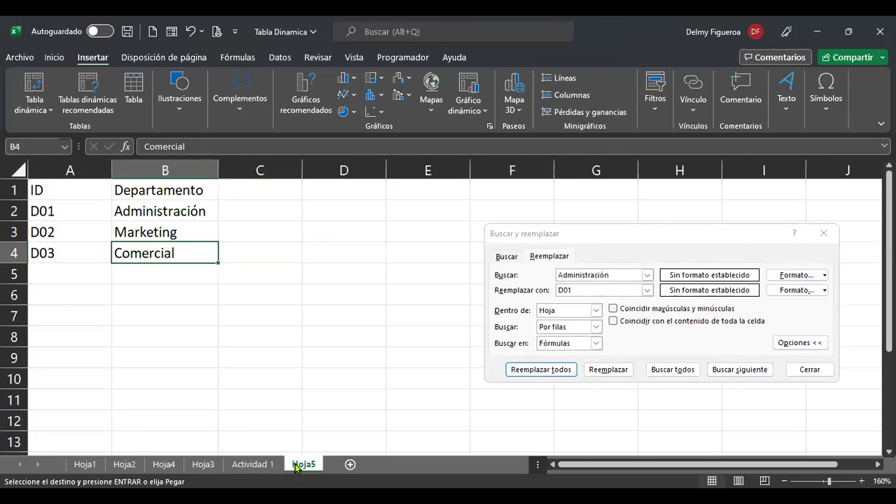
pyautogui.click(263, 467)
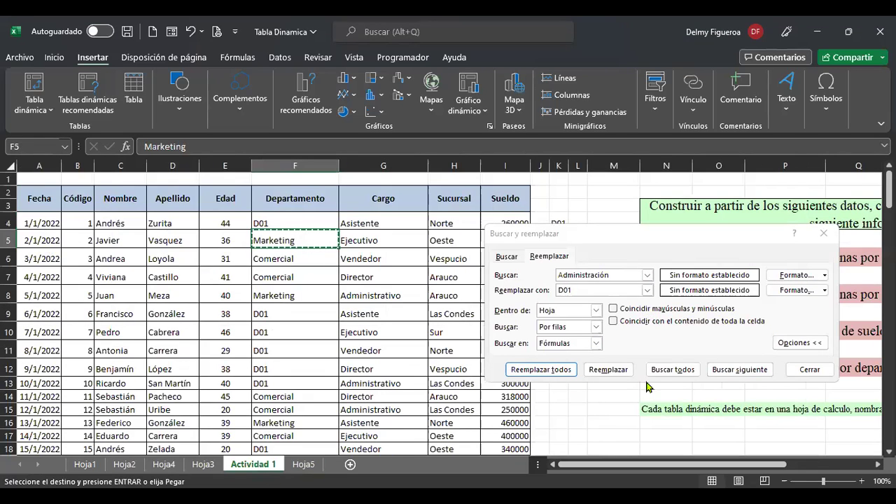
pyautogui.click(542, 275)
pyautogui.hotkey('ctrl', 'v')
pyautogui.click(581, 290)
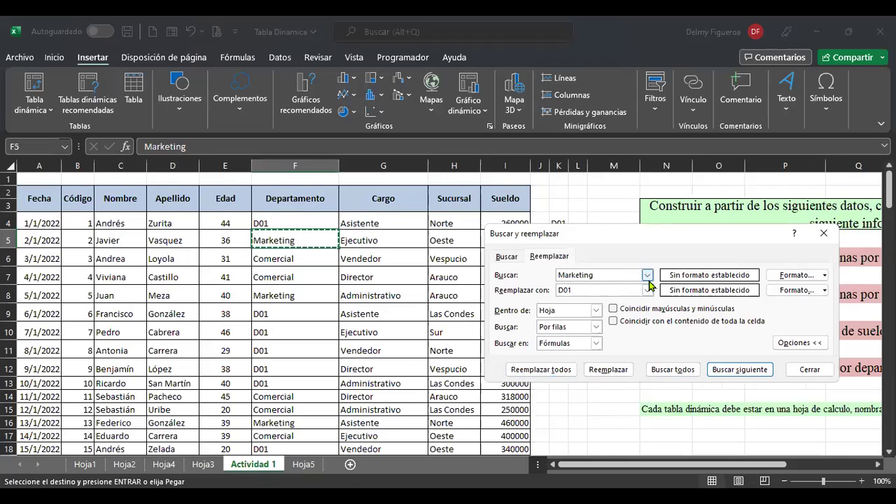
pyautogui.click(550, 372)
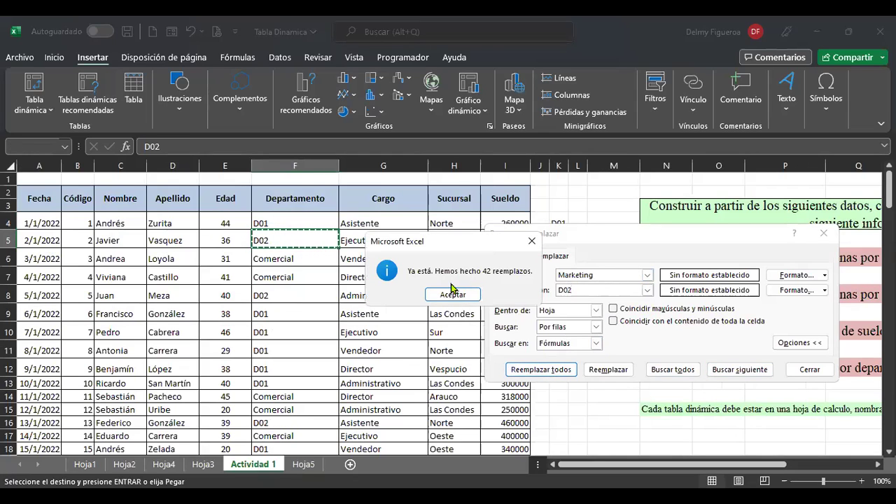
pyautogui.click(465, 295)
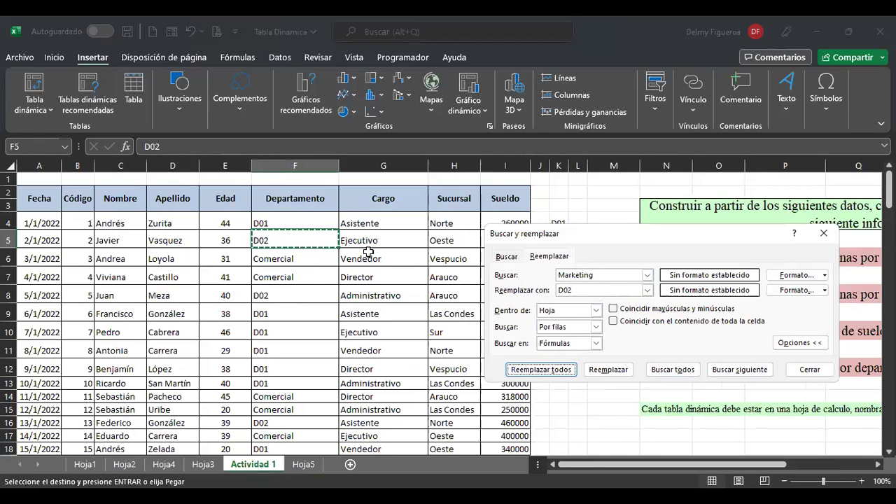
# Replace every occurrence of Comercial on the Actividad 1 sheet with the code D03 and close Find and Replace.
pyautogui.click(336, 256)
pyautogui.hotkey('ctrl', 'c')
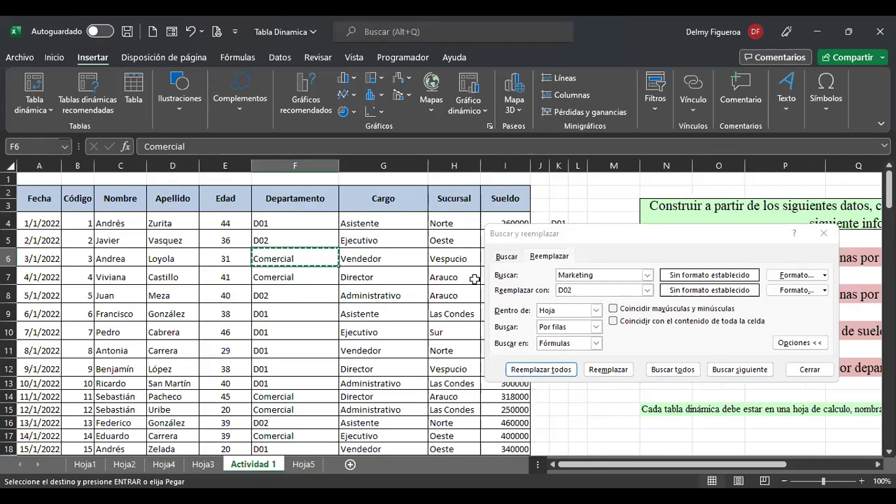
pyautogui.doubleClick(603, 275)
pyautogui.hotkey('ctrl', 'v')
pyautogui.click(616, 290)
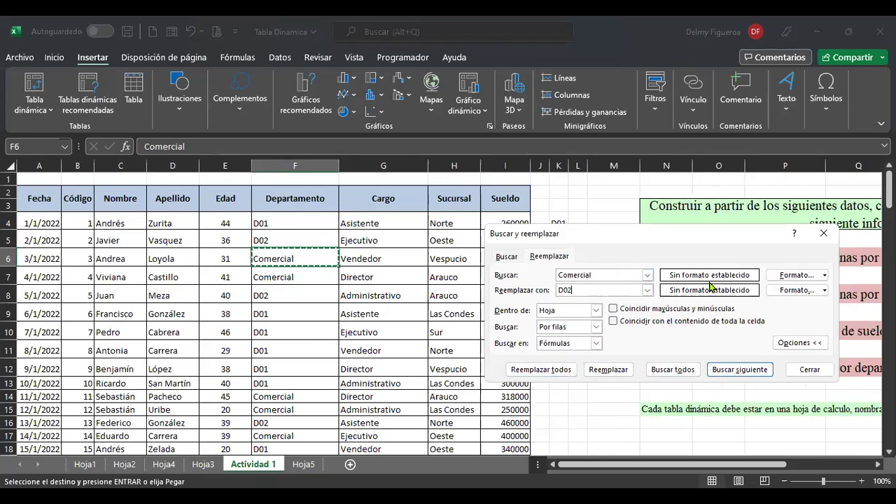
pyautogui.write('3')
pyautogui.click(553, 370)
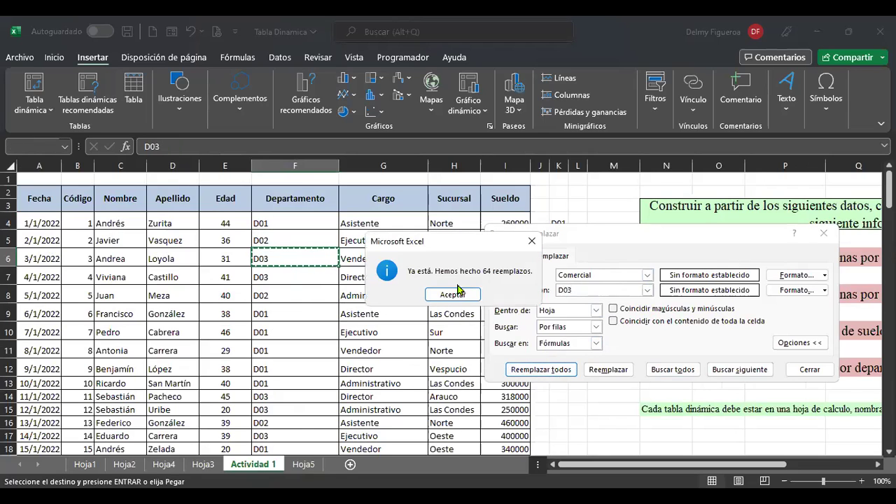
pyautogui.click(452, 292)
pyautogui.click(807, 376)
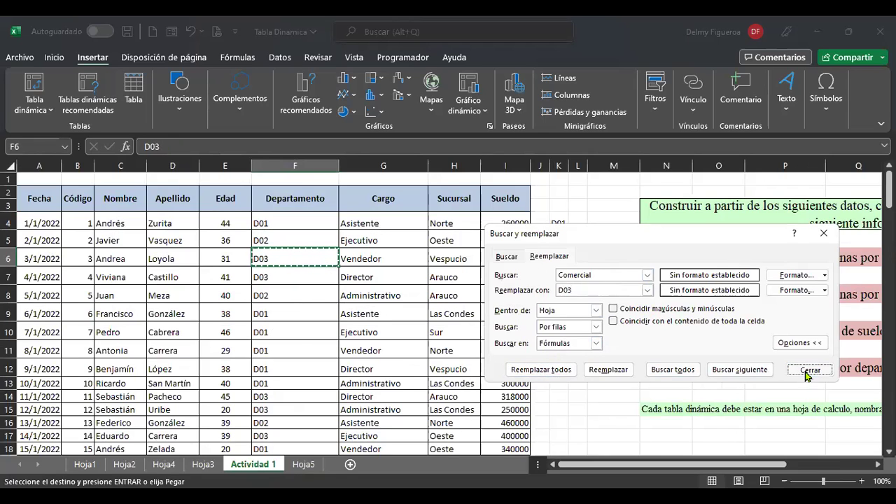
pyautogui.press('Escape')
# Compare the department codes with the list on Hoja5 and clear the helper list in K4:K7 of Actividad 1.
pyautogui.click(306, 218)
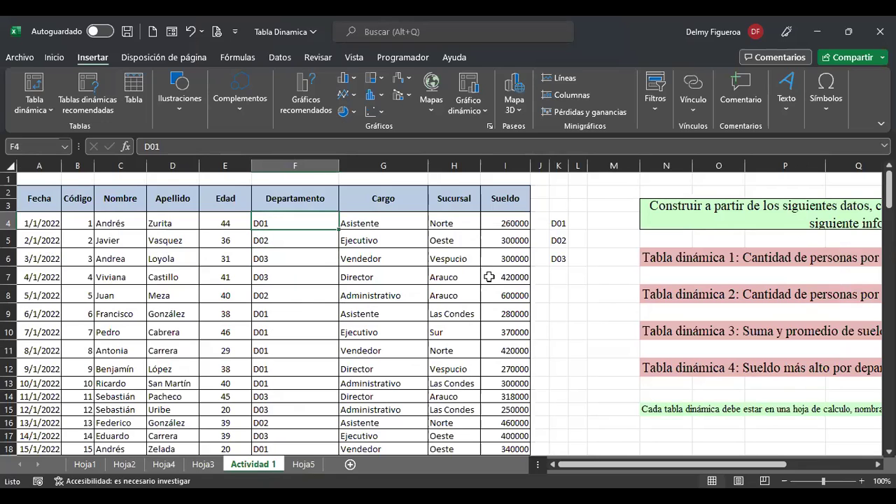
pyautogui.hotkey('ctrl', 'pagedown')
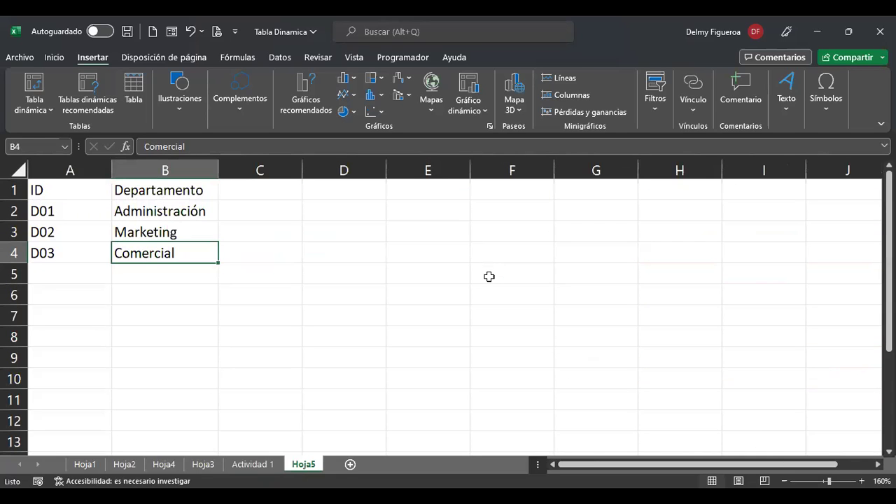
pyautogui.hotkey('ctrl', 'pageup')
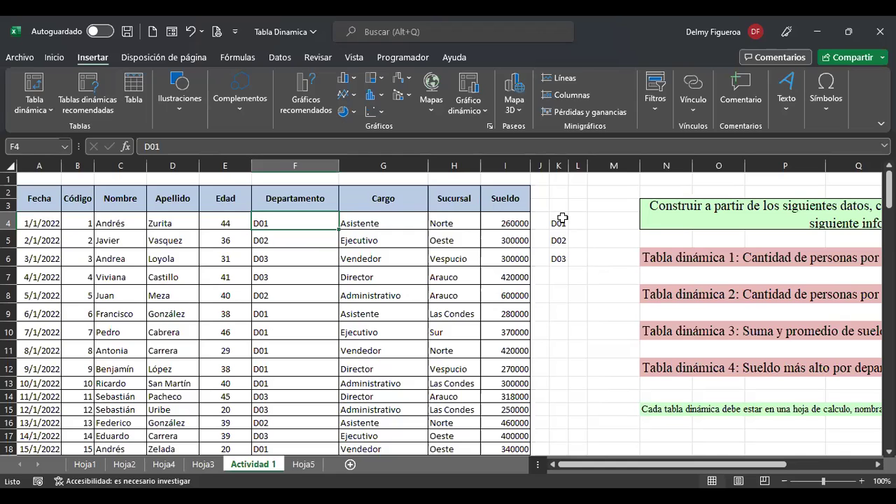
pyautogui.moveTo(562, 220); pyautogui.dragTo(563, 280)
pyautogui.press('Delete')
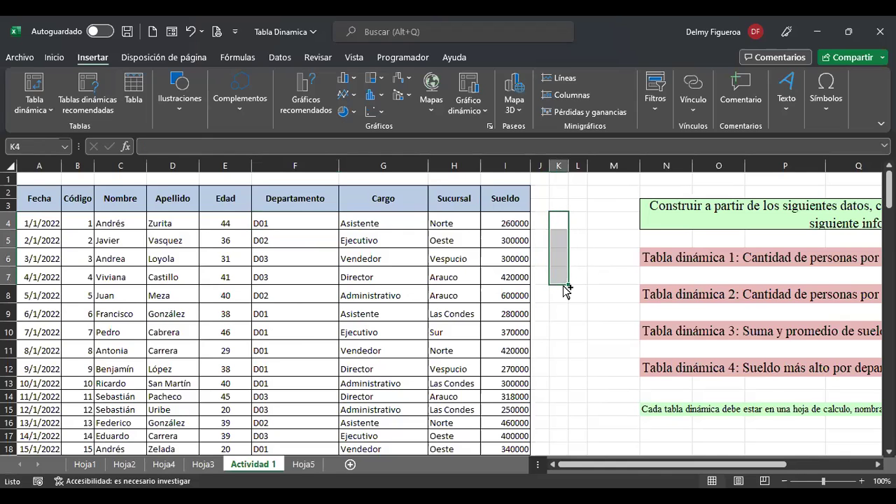
pyautogui.hotkey('ctrl', 'pagedown')
pyautogui.hotkey('ctrl', 'pageup')
# Enter a UNICOS formula in K4 of Actividad 1 that lists the unique Cargo values from G4:G153.
pyautogui.click(559, 221)
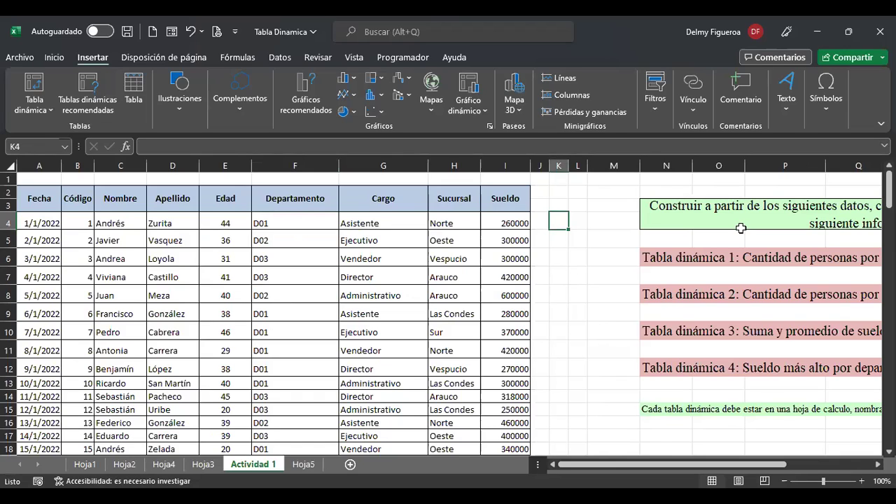
pyautogui.write('+')
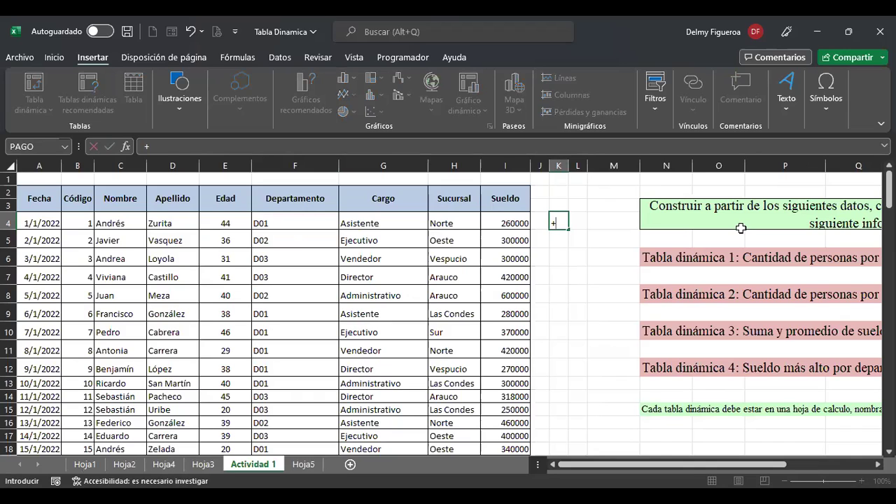
pyautogui.write('unico')
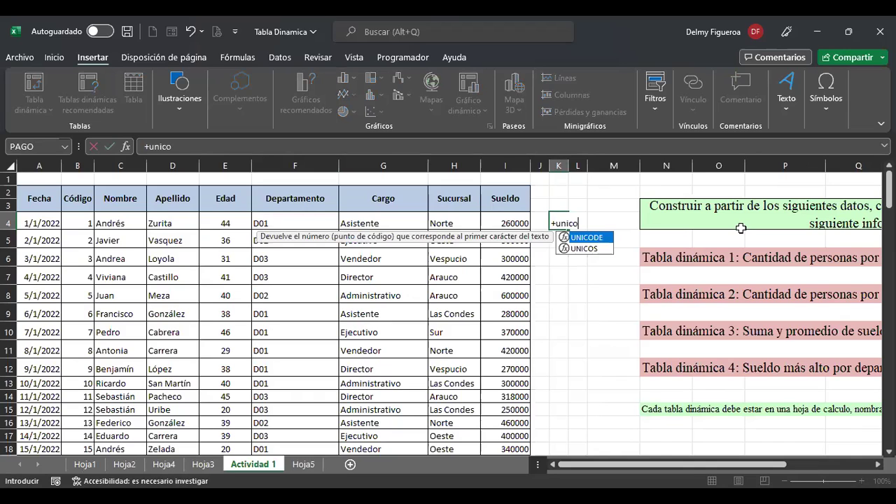
pyautogui.doubleClick(598, 249)
pyautogui.click(364, 224)
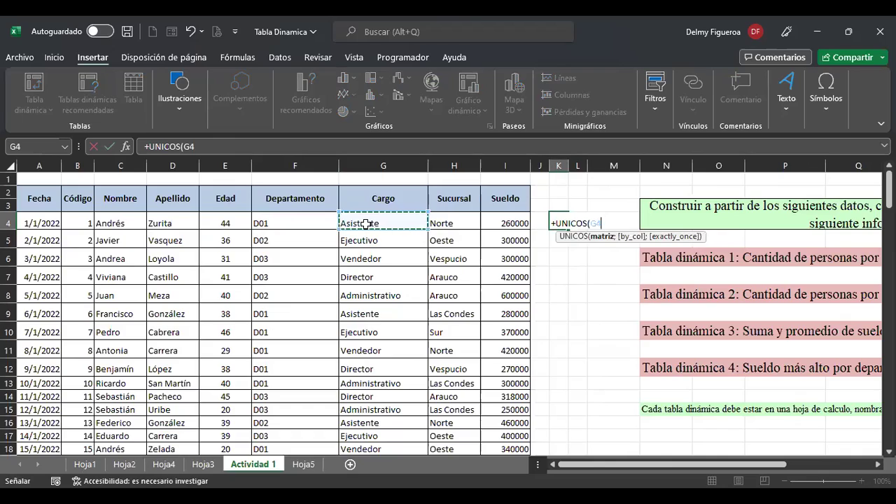
pyautogui.hotkey('ctrl', 'shift', 'Down')
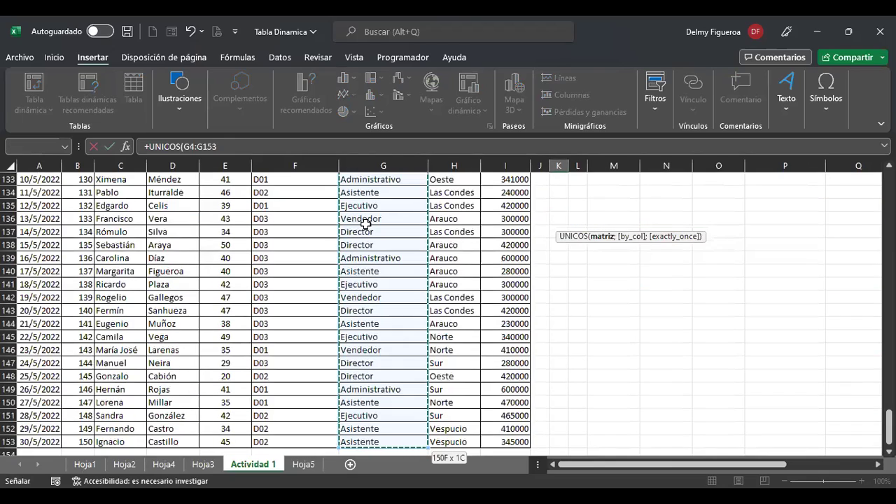
pyautogui.press('Return')
# Copy the unique Cargo list in K4:K8 of the Actividad 1 sheet.
pyautogui.press('Up')
pyautogui.press('Up')
pyautogui.press('Up')
pyautogui.press('Up')
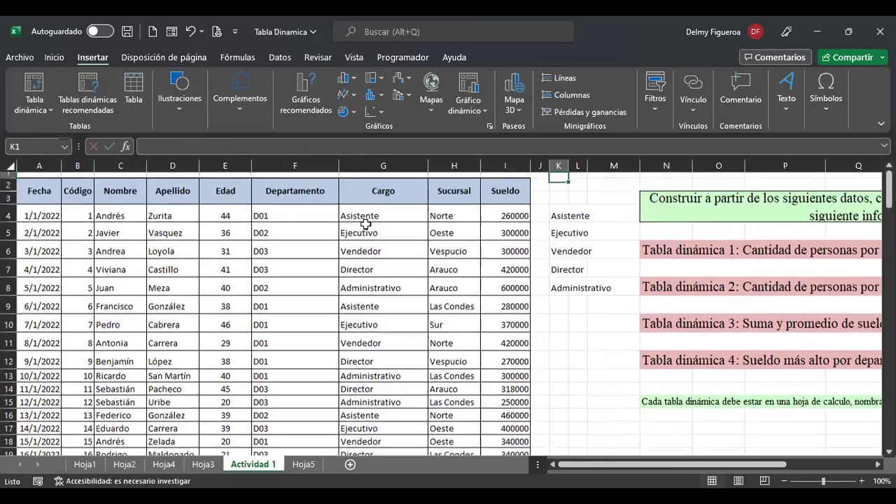
pyautogui.press('Down')
pyautogui.press('Down')
pyautogui.press('Down')
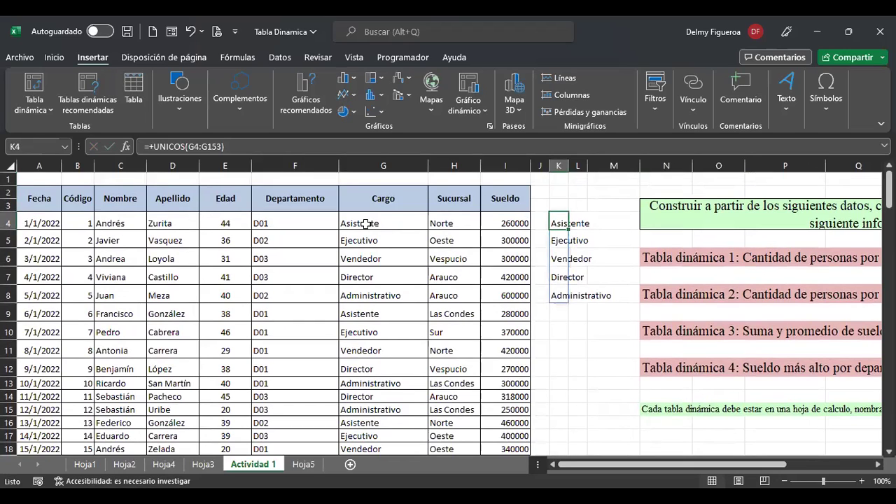
pyautogui.hotkey('shift', 'Down')
pyautogui.hotkey('shift', 'Down')
pyautogui.hotkey('shift', 'Down')
pyautogui.hotkey('shift', 'Down')
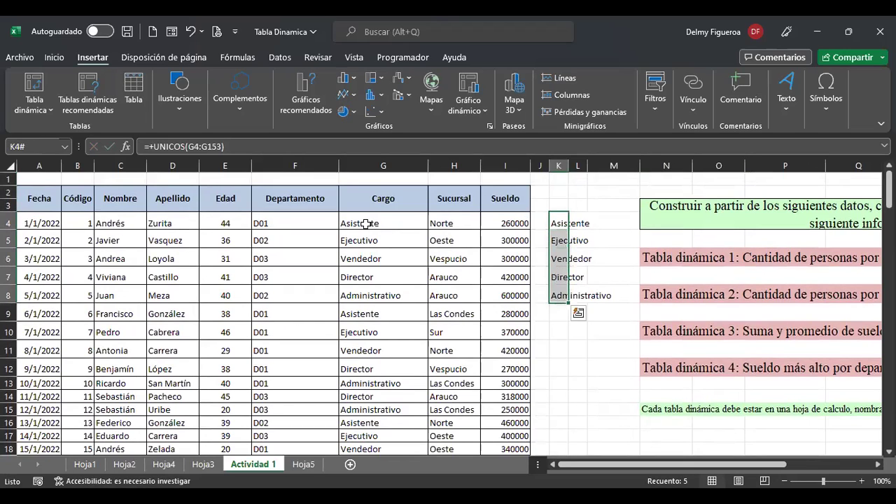
pyautogui.hotkey('ctrl', 'c')
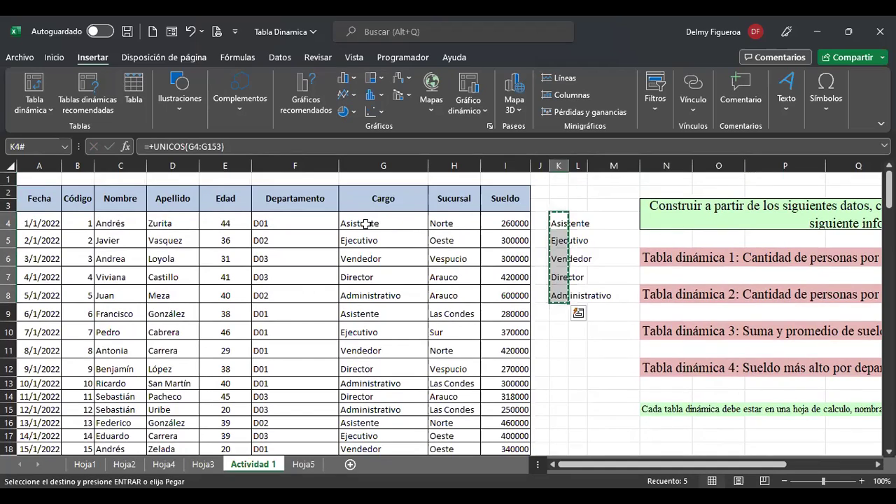
# Add a new sheet and paste the copied Cargo list there as values only, starting in B2.
pyautogui.click(350, 464)
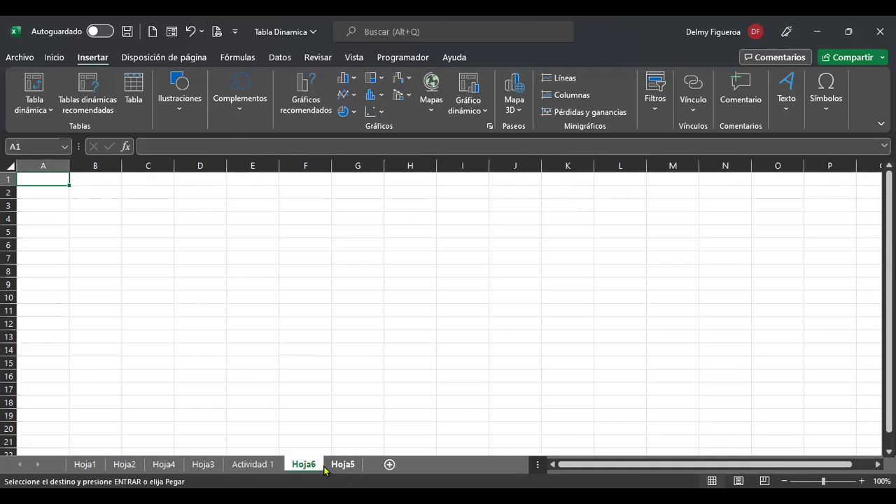
pyautogui.click(100, 194)
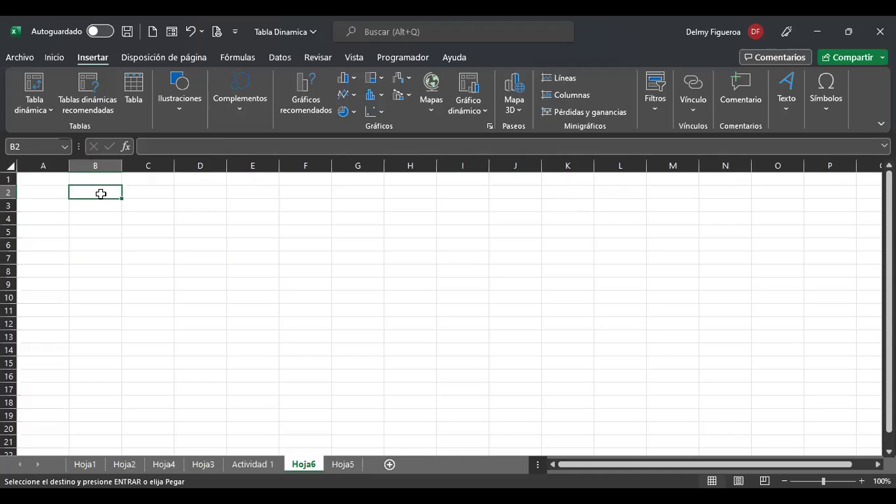
pyautogui.rightClick(101, 194)
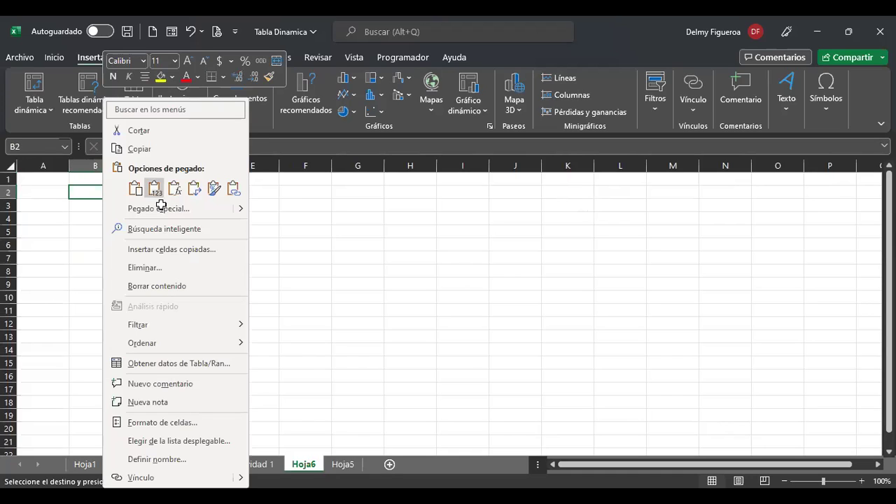
pyautogui.click(158, 191)
# Enter the headers ID in A1 and Cargo in B1 of the new Hoja6 sheet.
pyautogui.click(52, 175)
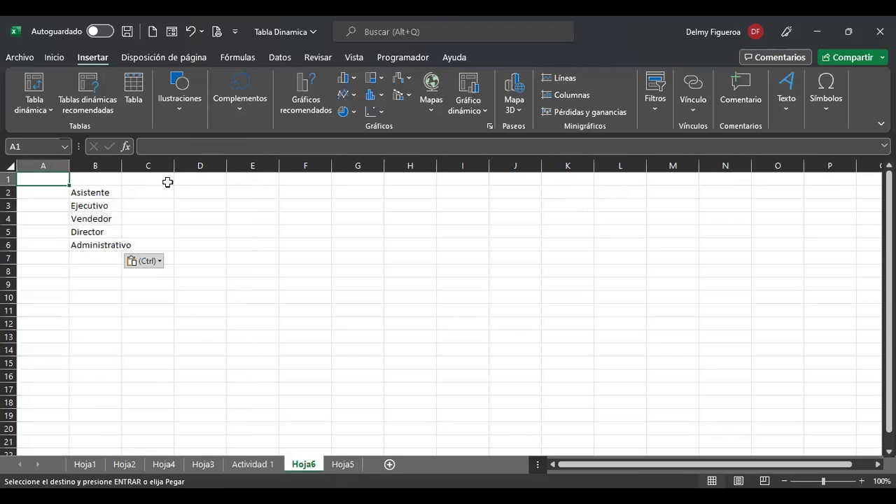
pyautogui.write('ID')
pyautogui.press('Tab')
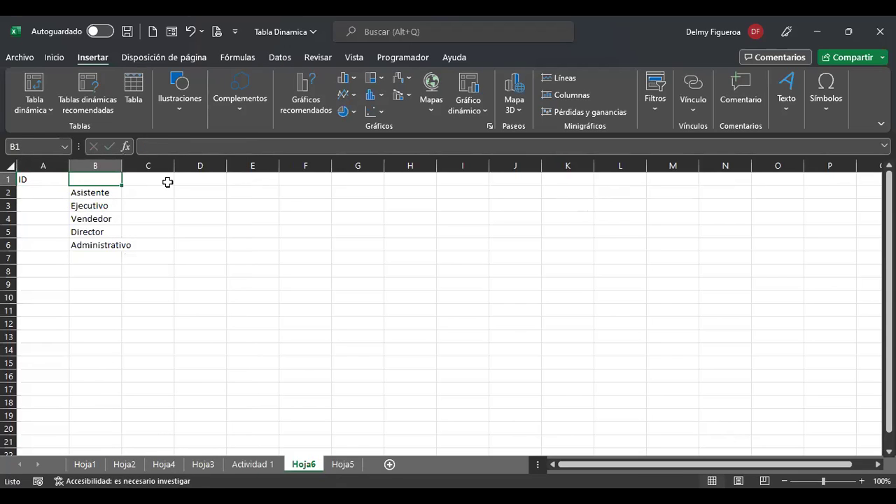
pyautogui.write('Cargo')
pyautogui.press('Return')
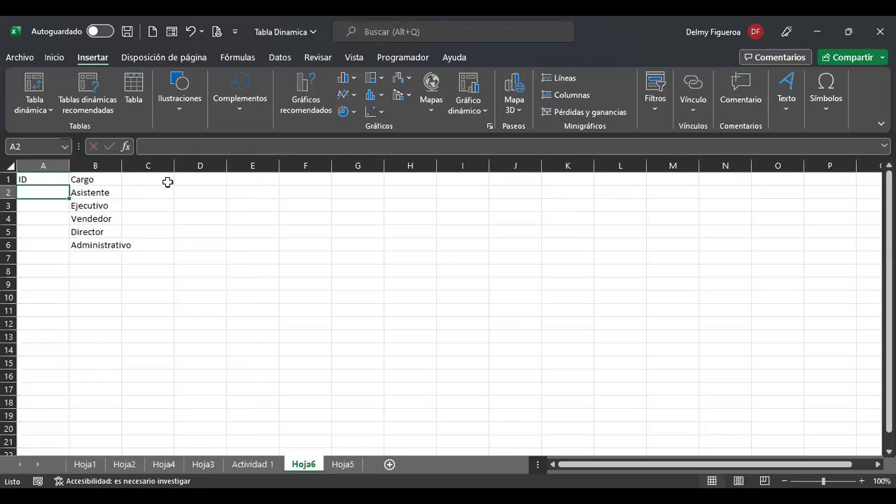
# Number the job titles on Hoja6 with the codes C01 to C05 in A2:A6.
pyautogui.write('C01')
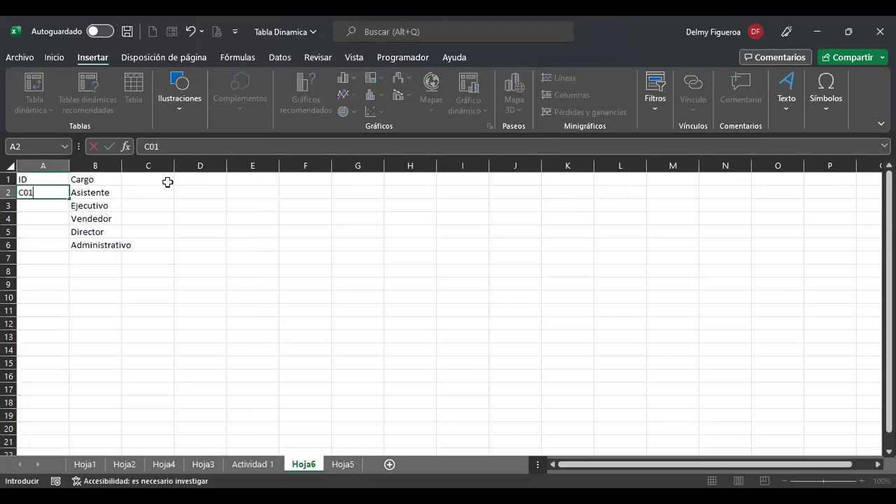
pyautogui.press('Return')
pyautogui.write('C02')
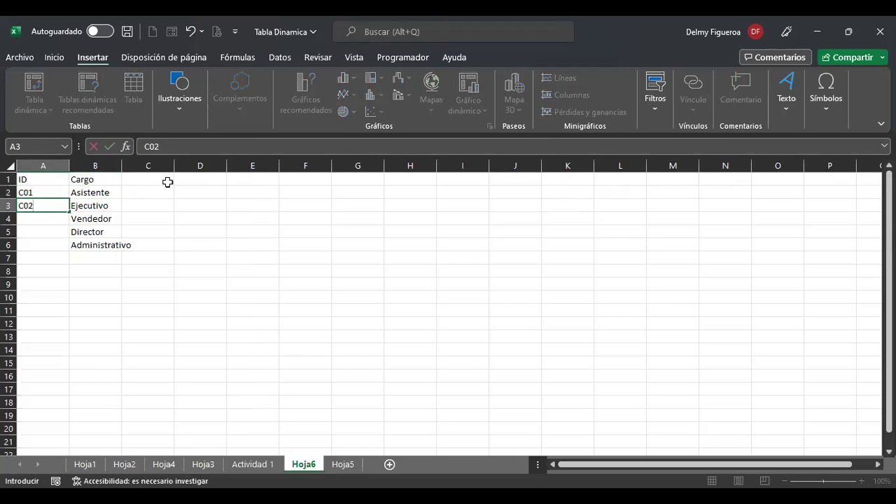
pyautogui.press('Return')
pyautogui.moveTo(49, 191); pyautogui.dragTo(70, 246)
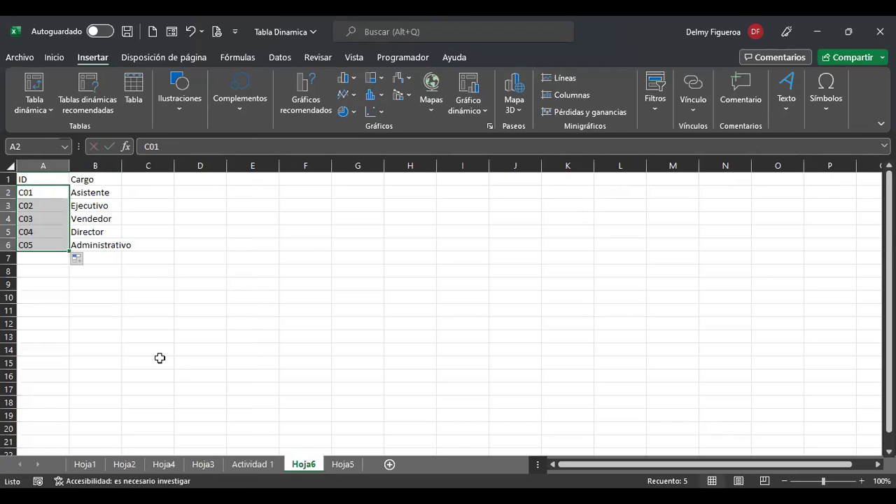
# Clear the helper list in K4:K8 of Actividad 1 and replace every occurrence of Asistente with the code C01.
pyautogui.click(263, 468)
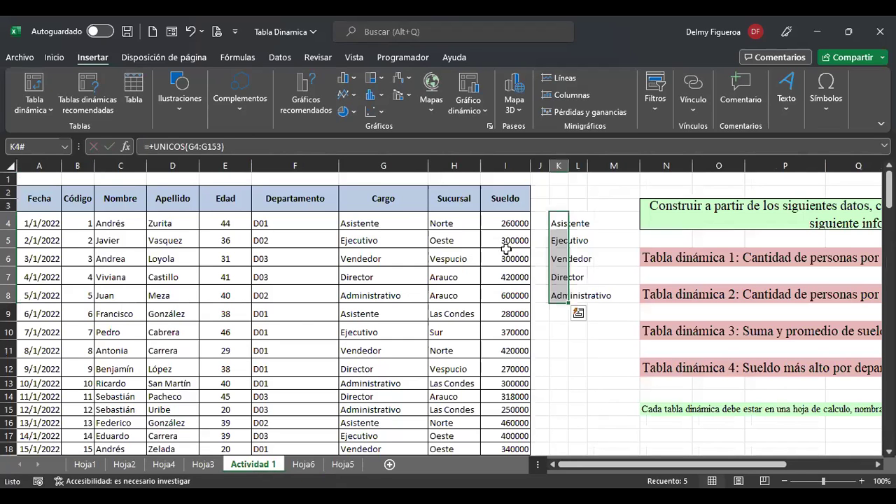
pyautogui.click(393, 218)
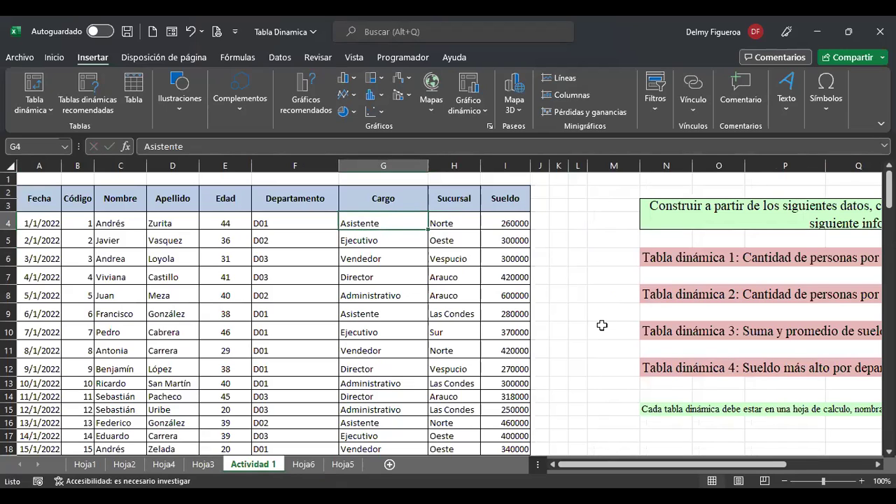
pyautogui.hotkey('ctrl', 'c')
pyautogui.hotkey('ctrl', 'h')
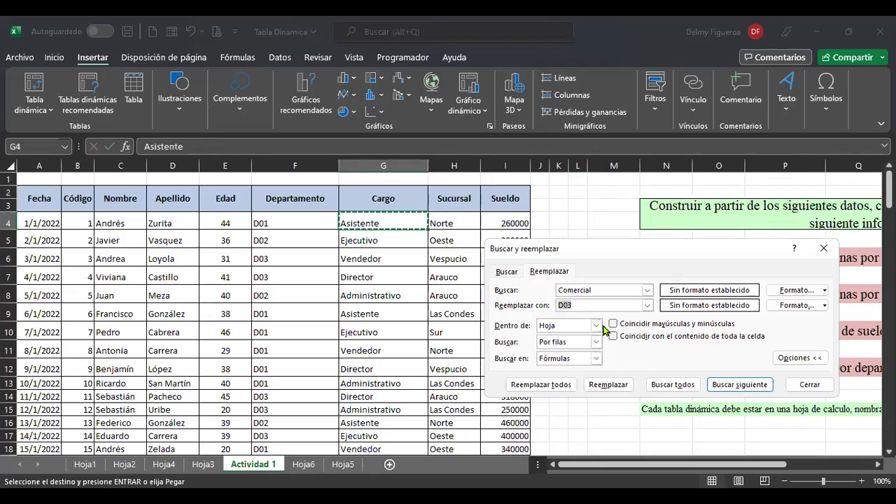
pyautogui.hotkey('ctrl', 'v')
pyautogui.click(603, 305)
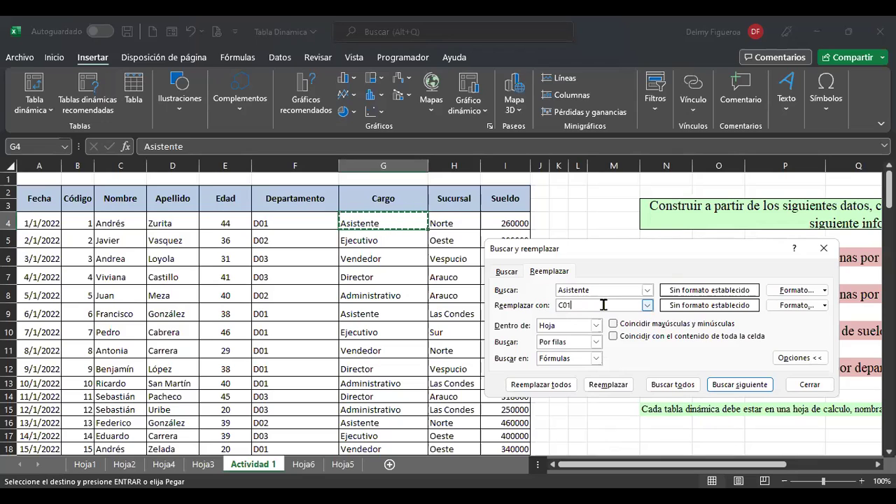
pyautogui.click(550, 387)
pyautogui.click(453, 294)
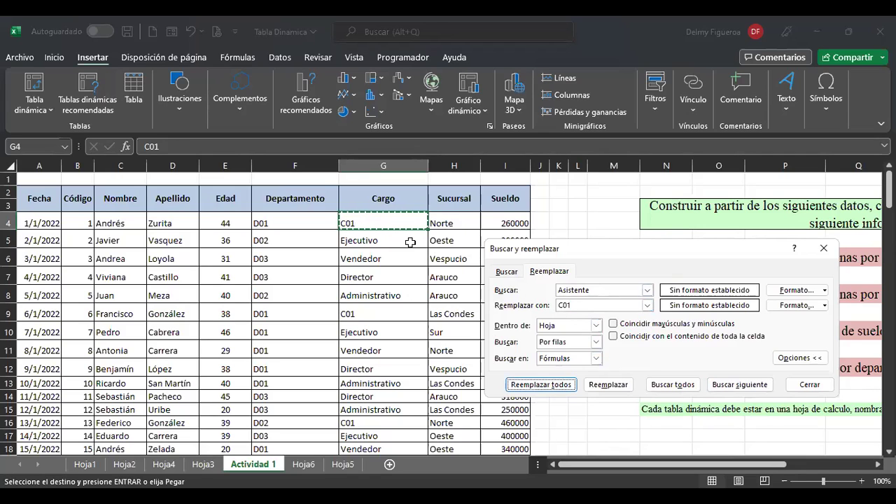
# Check the job title codes on Hoja6 and replace every occurrence of Ejecutivo on Actividad 1 with C02.
pyautogui.click(303, 464)
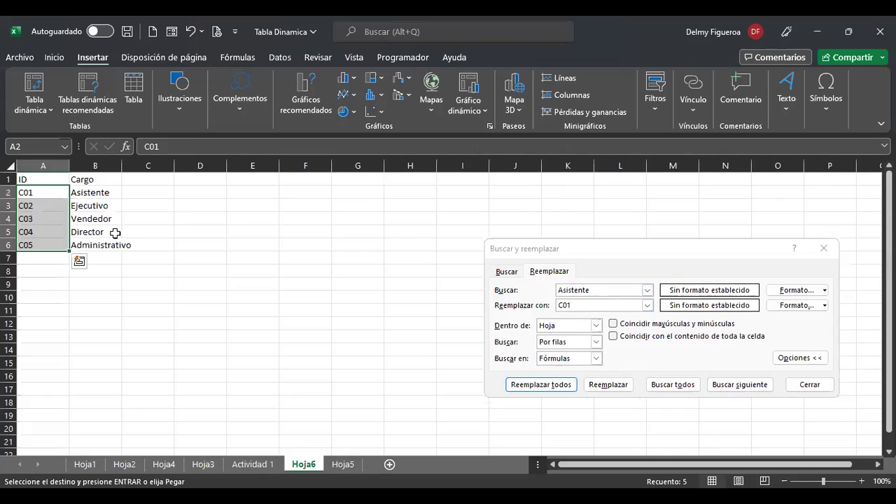
pyautogui.click(252, 465)
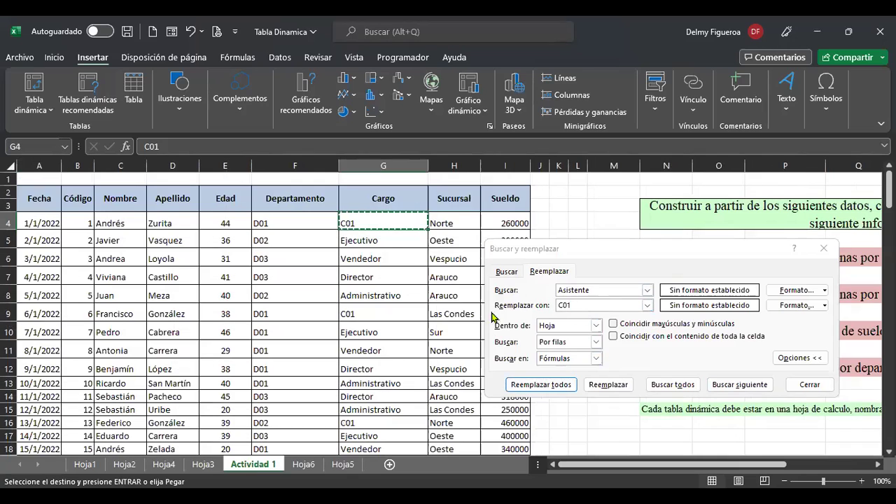
pyautogui.click(378, 241)
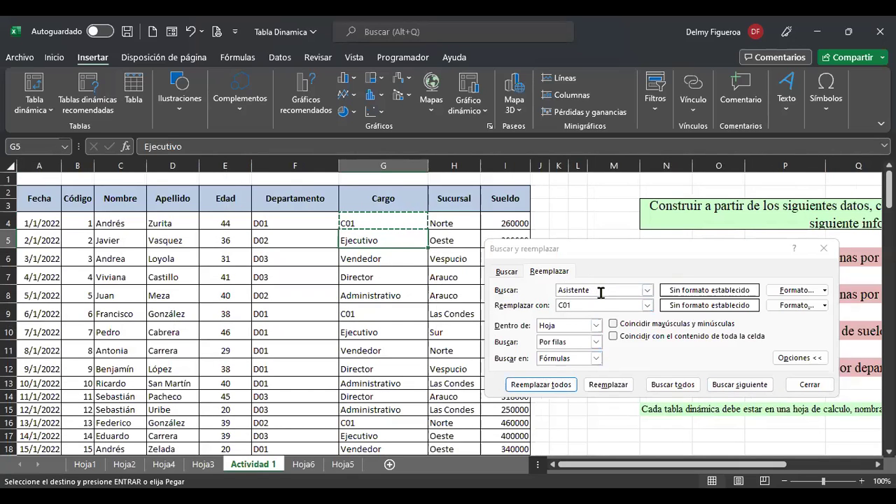
pyautogui.doubleClick(594, 289)
pyautogui.hotkey('ctrl', 'v')
pyautogui.click(602, 301)
pyautogui.write('2')
pyautogui.click(560, 385)
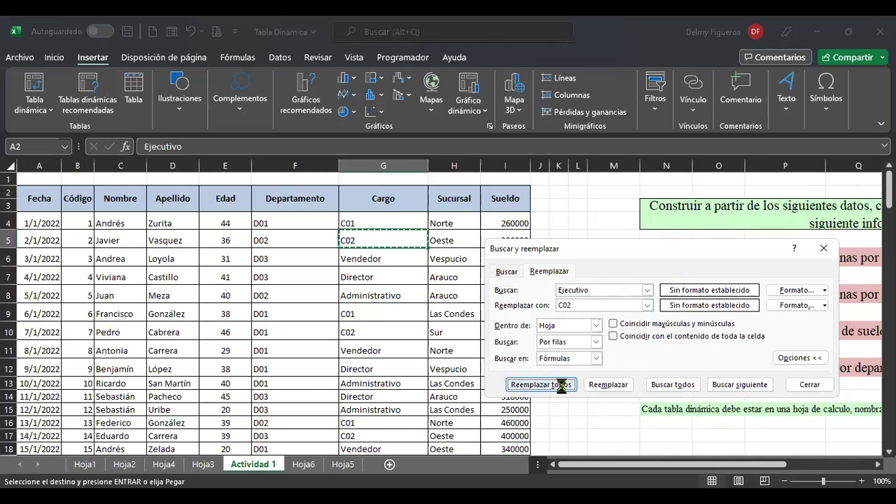
pyautogui.click(451, 293)
# Replace every occurrence of Vendedor on the Actividad 1 sheet with C03, checking the code against the Hoja6 list.
pyautogui.click(393, 256)
pyautogui.hotkey('ctrl', 'c')
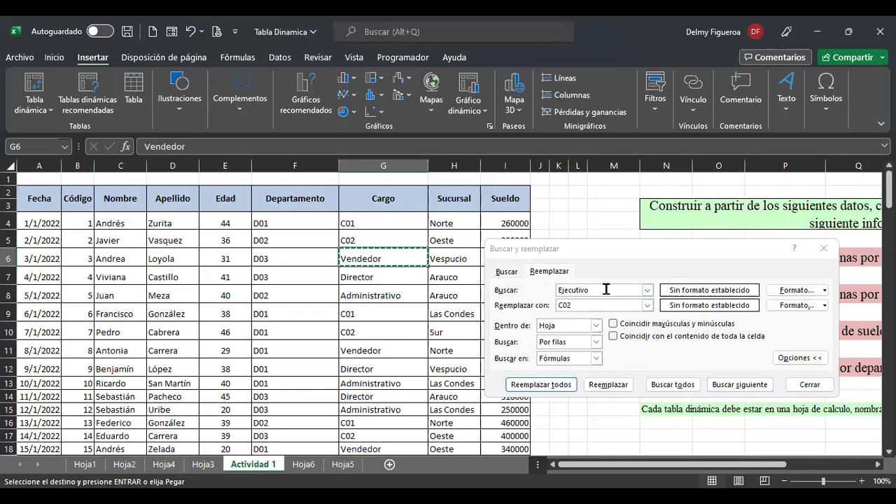
pyautogui.moveTo(606, 289); pyautogui.dragTo(531, 289)
pyautogui.hotkey('ctrl', 'v')
pyautogui.click(583, 309)
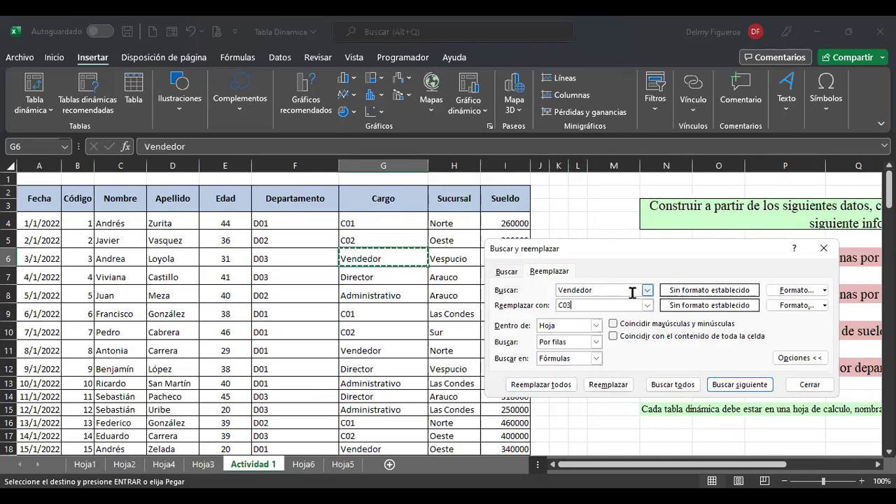
pyautogui.click(305, 464)
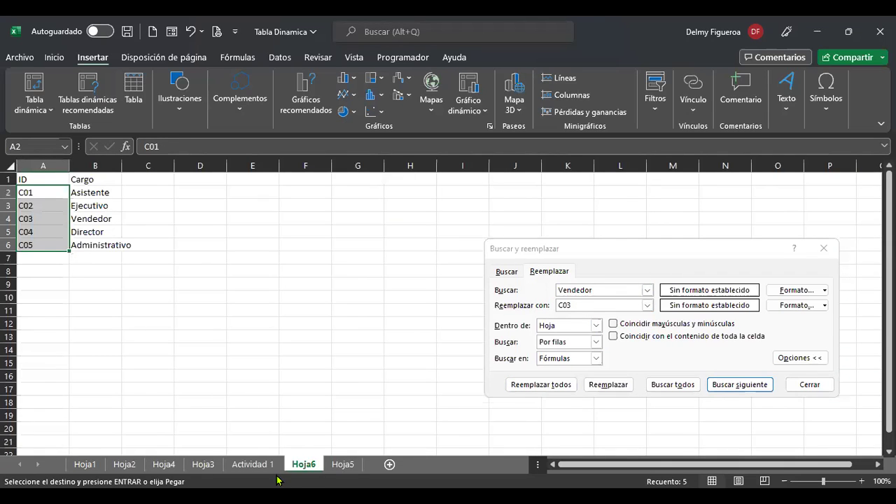
pyautogui.click(253, 465)
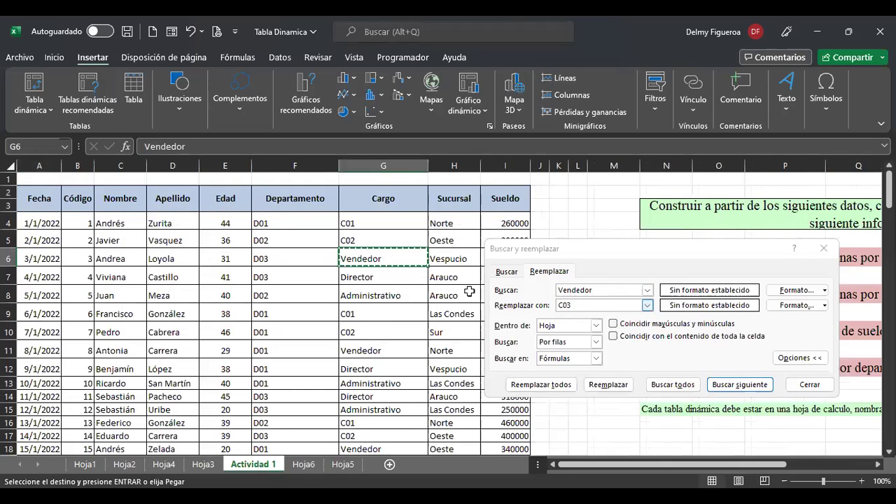
pyautogui.press('Down')
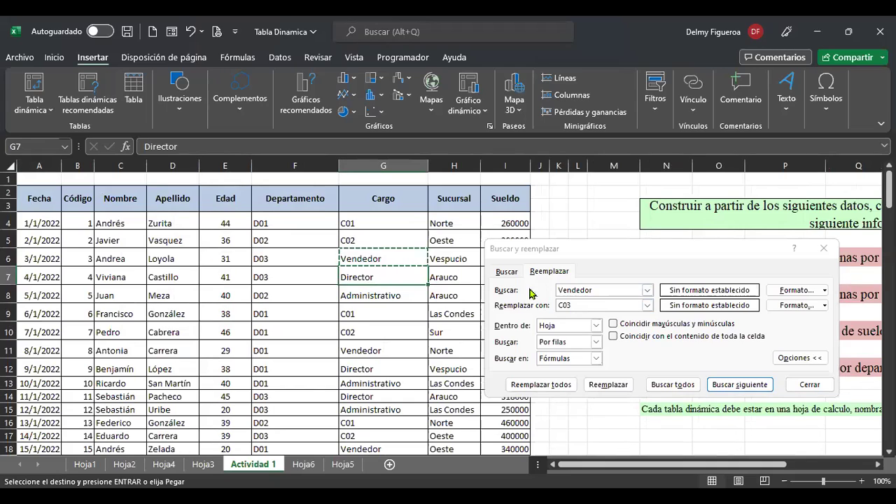
pyautogui.click(549, 385)
pyautogui.click(453, 295)
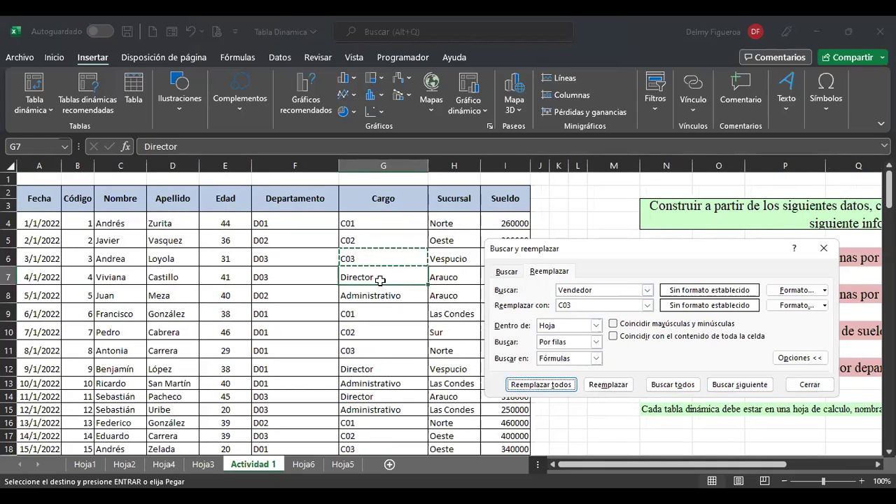
# Replace every occurrence of Director on the Actividad 1 sheet with the code C04.
pyautogui.click(382, 273)
pyautogui.hotkey('ctrl', 'c')
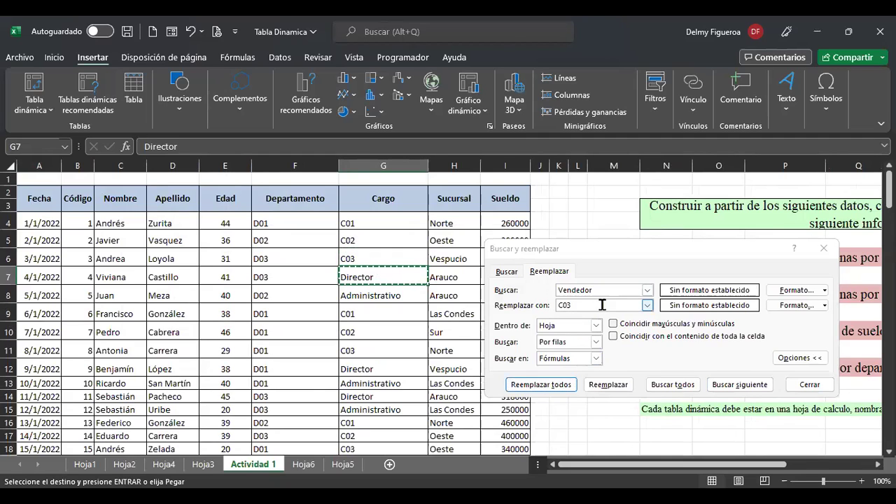
pyautogui.click(594, 290)
pyautogui.doubleClick(595, 290)
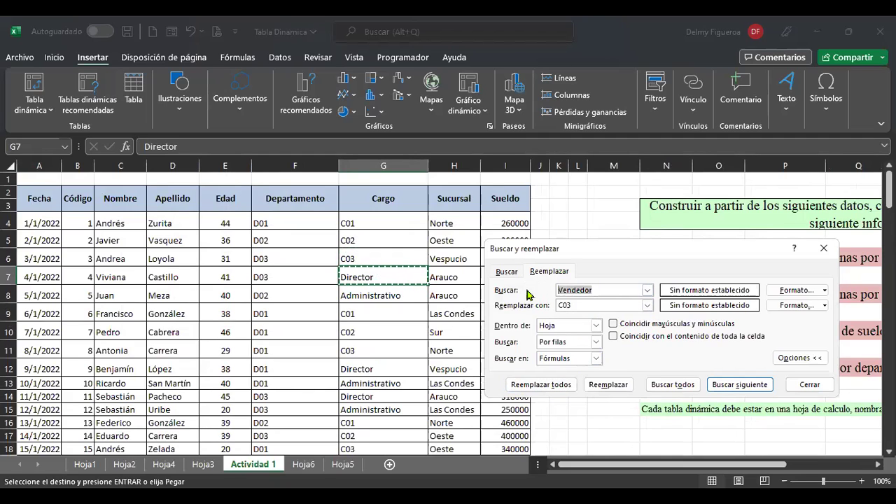
pyautogui.hotkey('ctrl', 'v')
pyautogui.click(603, 302)
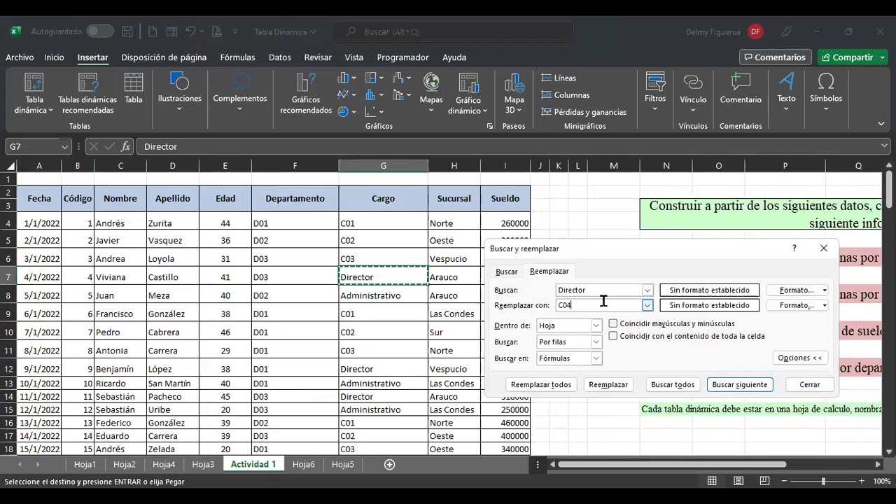
pyautogui.click(554, 384)
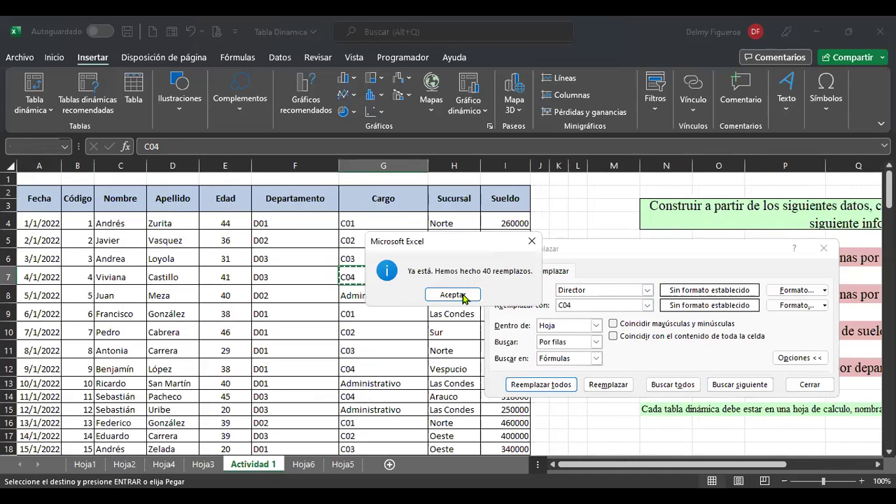
pyautogui.click(466, 293)
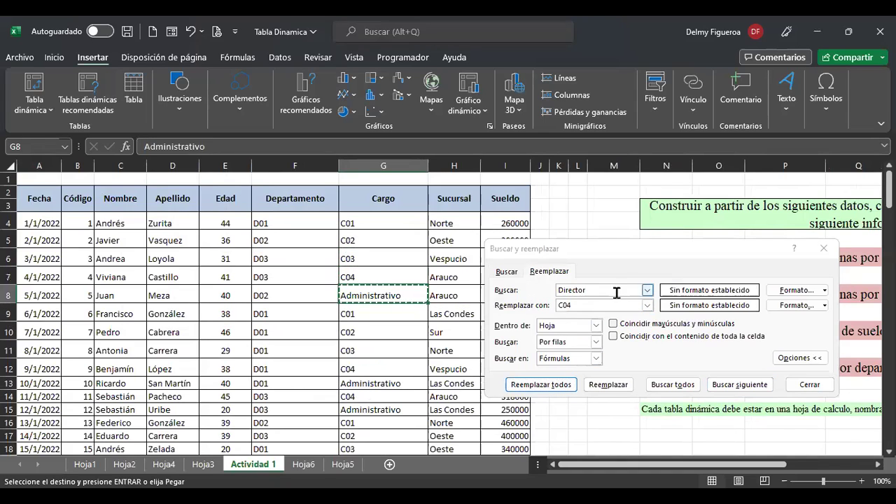
# Replace every occurrence of Administrativo on the Actividad 1 sheet with the code C05 and close Find and Replace.
pyautogui.hotkey('ctrl', 'v')
pyautogui.click(596, 303)
pyautogui.click(564, 384)
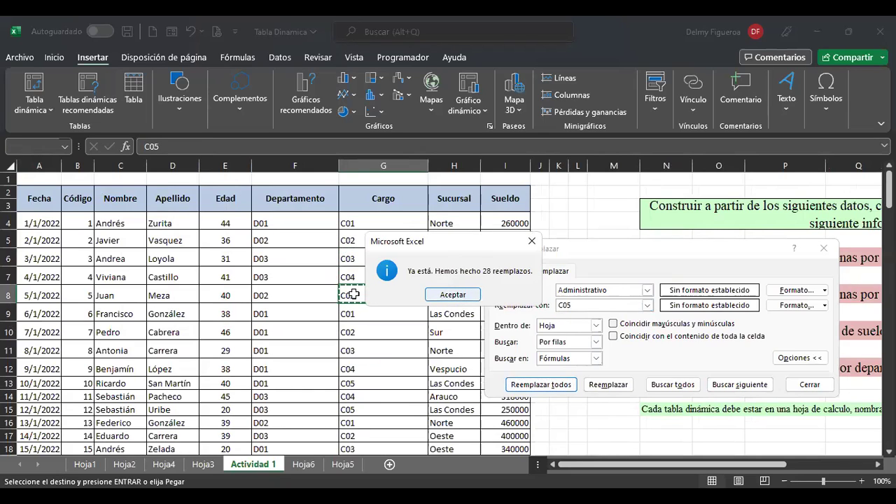
pyautogui.press('Escape')
pyautogui.press('Escape')
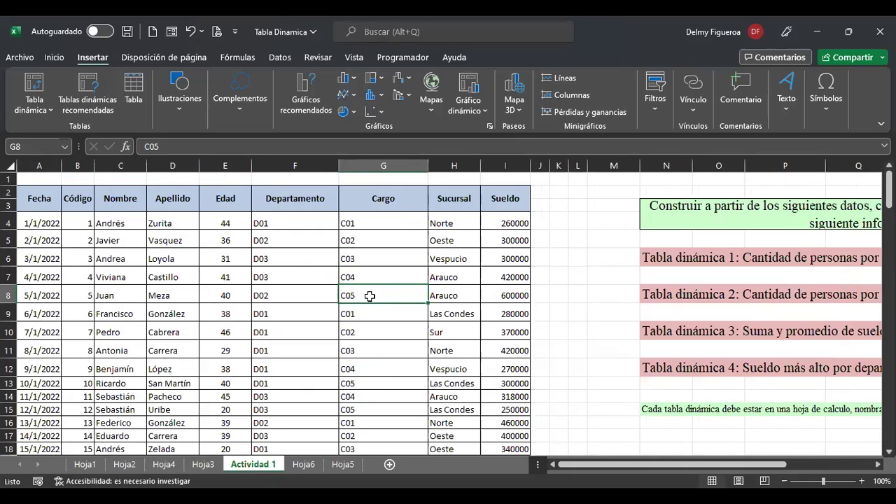
# Convert the department list in A1:B4 on Hoja5 into a table with headers.
pyautogui.click(380, 218)
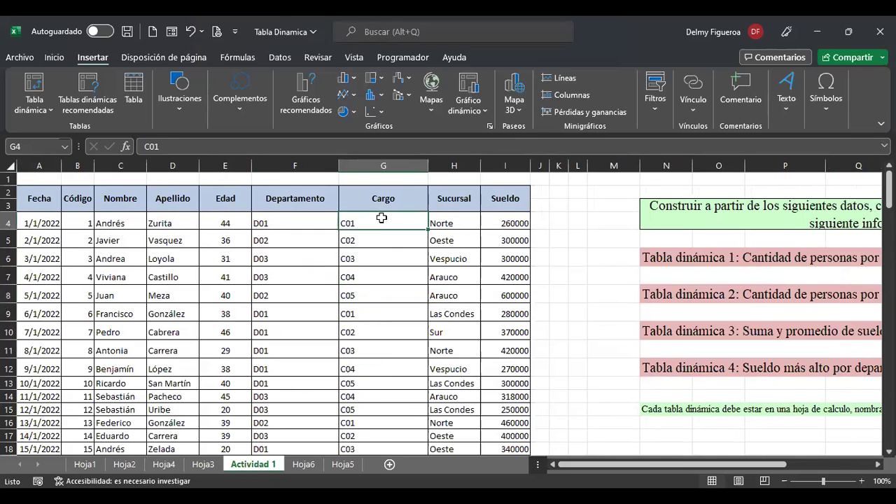
pyautogui.click(304, 464)
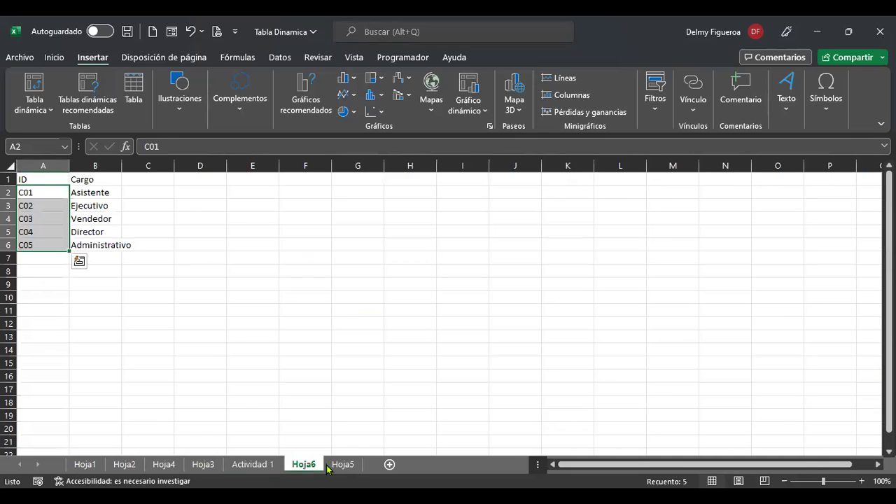
pyautogui.click(298, 303)
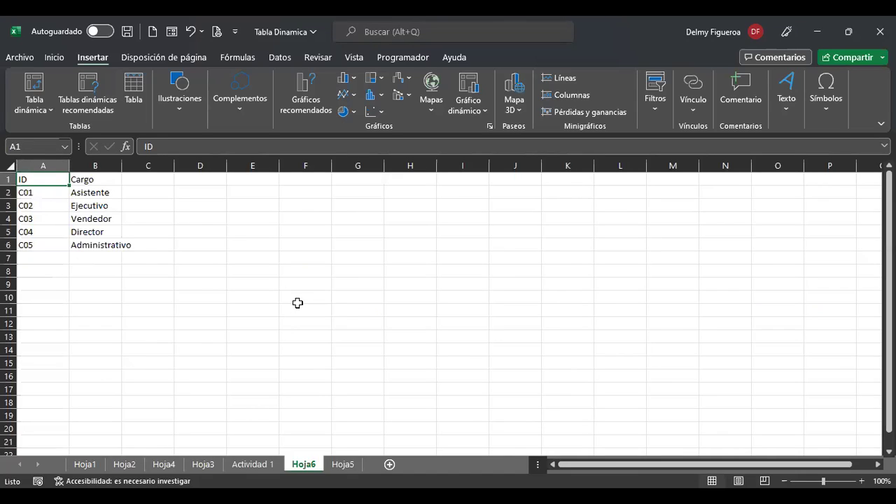
pyautogui.click(345, 464)
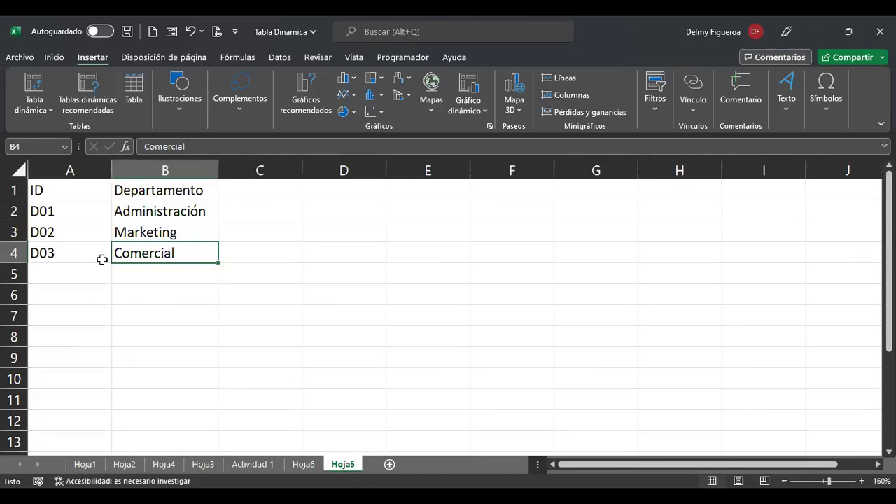
pyautogui.moveTo(88, 186); pyautogui.dragTo(172, 259)
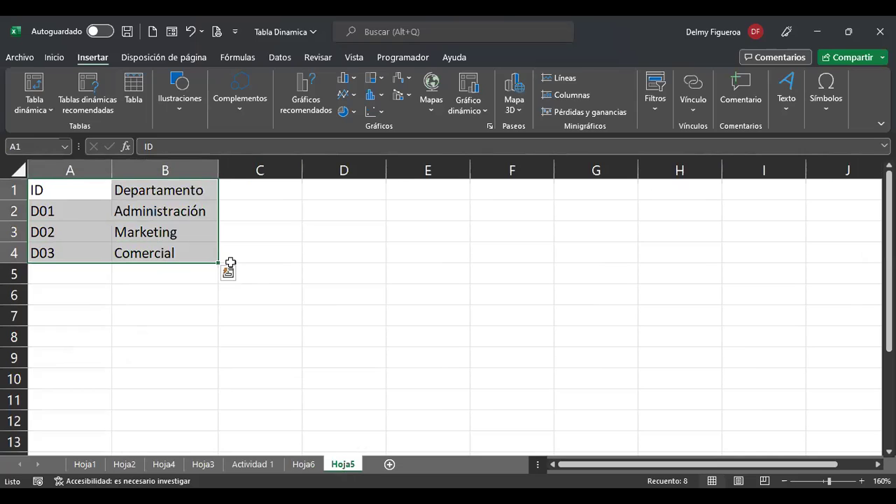
pyautogui.hotkey('ctrl', 't')
pyautogui.click(600, 303)
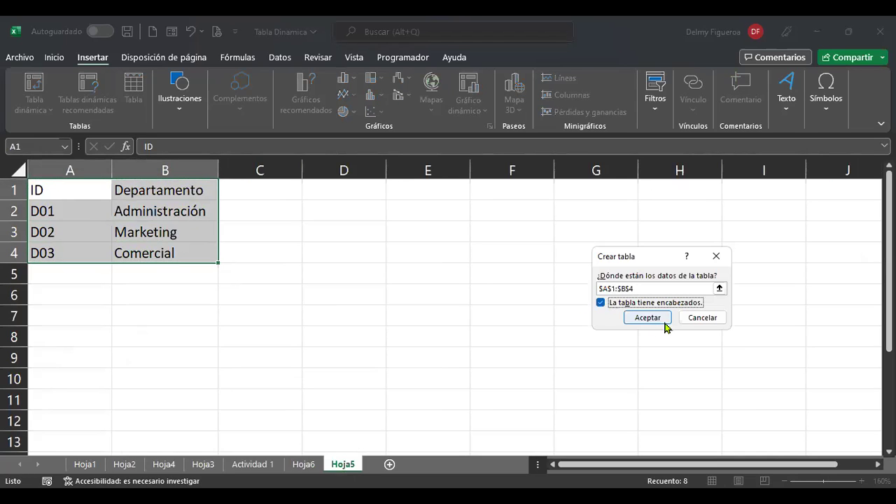
pyautogui.press('Return')
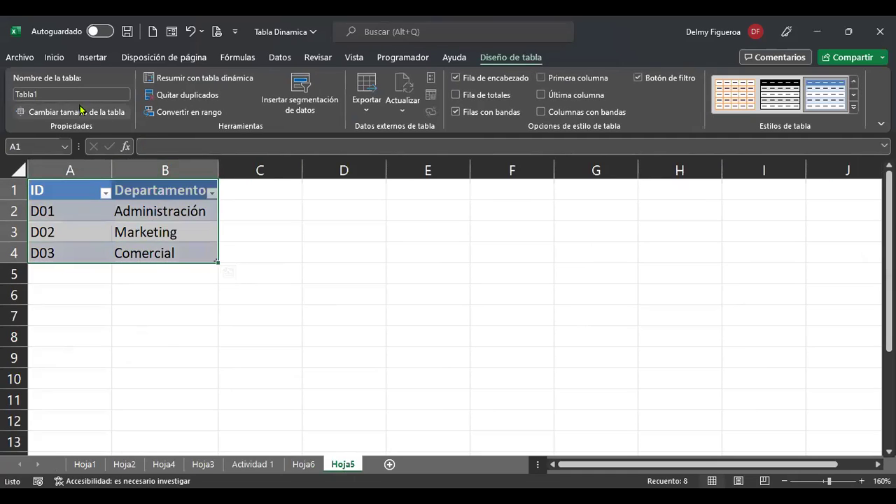
# Rename the department table on Hoja5 as Deptos.
pyautogui.click(62, 90)
pyautogui.write('Deptos')
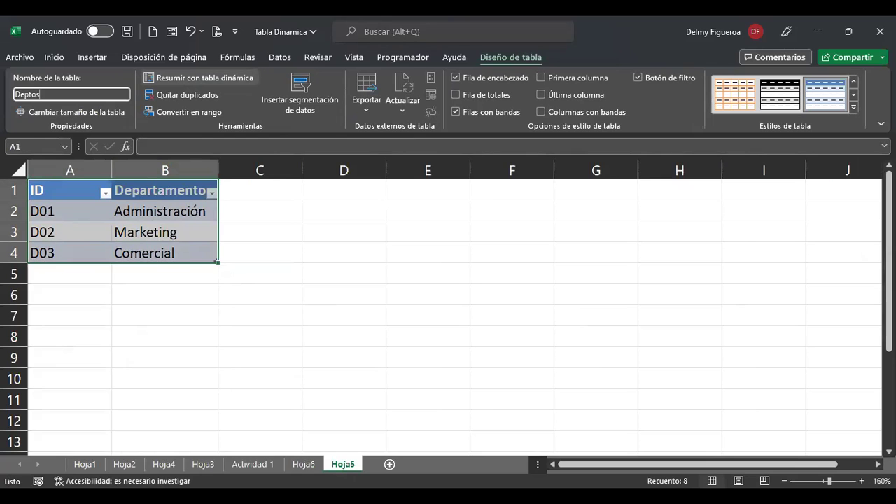
pyautogui.press('Return')
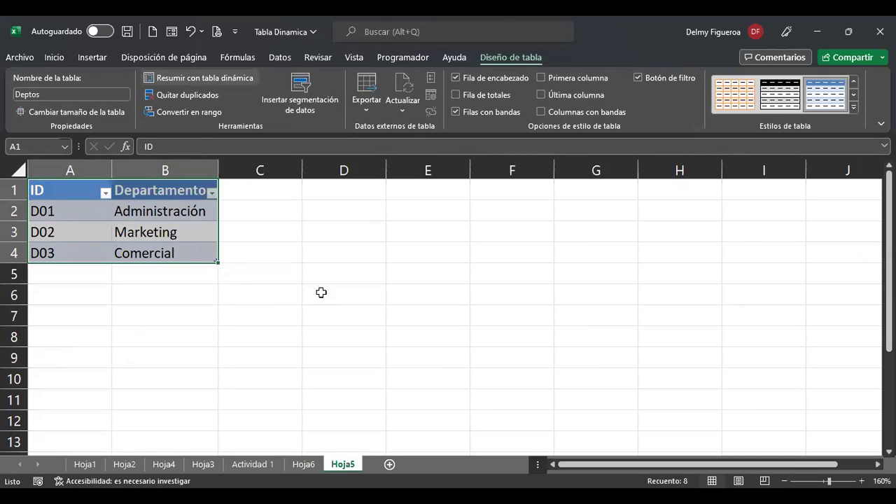
# Autofit column B on Hoja6 and convert the job title list in A1:B6 into a table with headers.
pyautogui.click(306, 464)
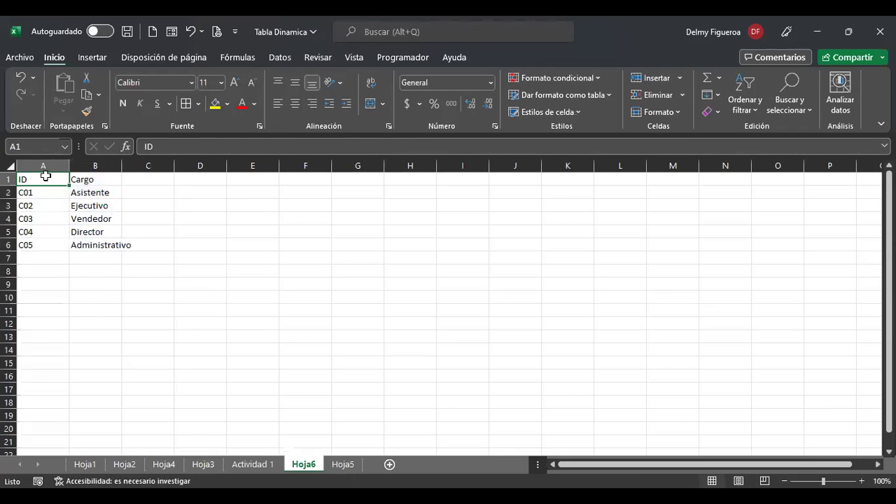
pyautogui.moveTo(81, 187); pyautogui.dragTo(158, 279)
pyautogui.click(210, 245)
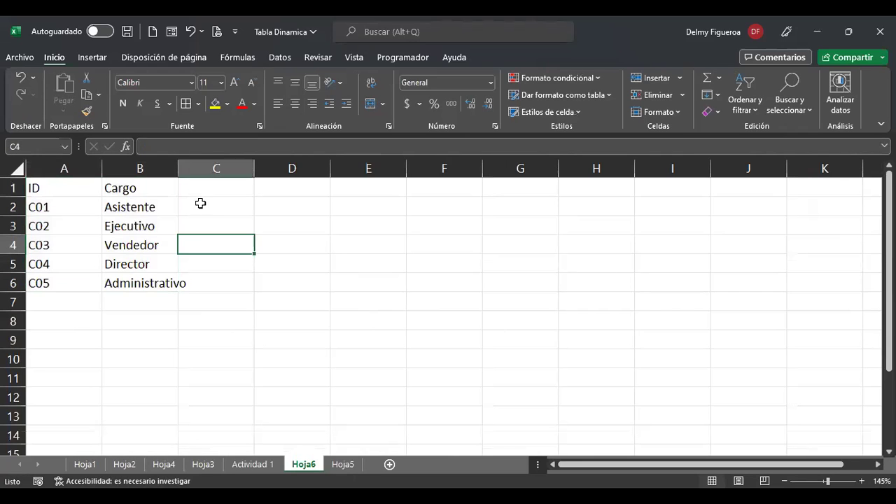
pyautogui.doubleClick(179, 167)
pyautogui.moveTo(63, 186); pyautogui.dragTo(151, 284)
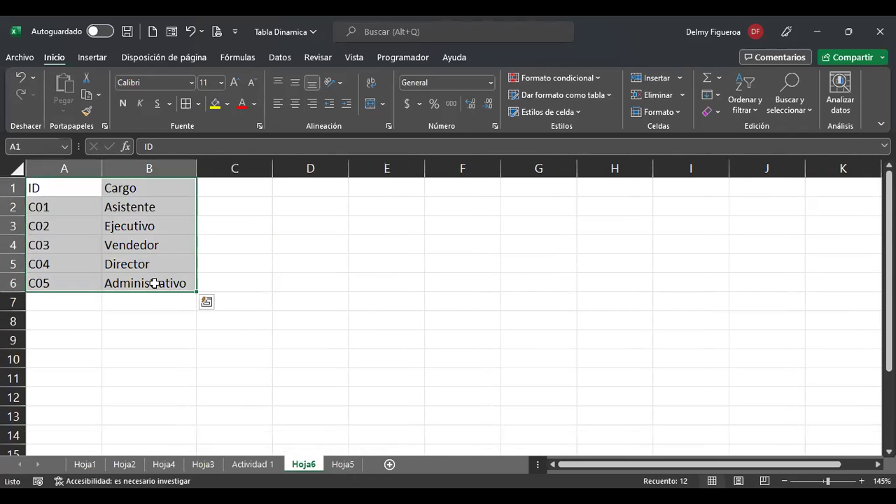
pyautogui.hotkey('ctrl', 't')
pyautogui.click(621, 302)
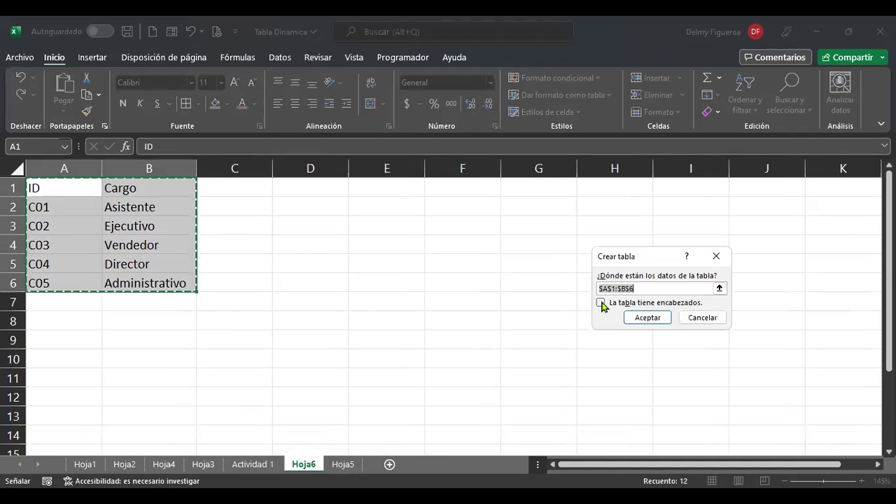
pyautogui.click(649, 318)
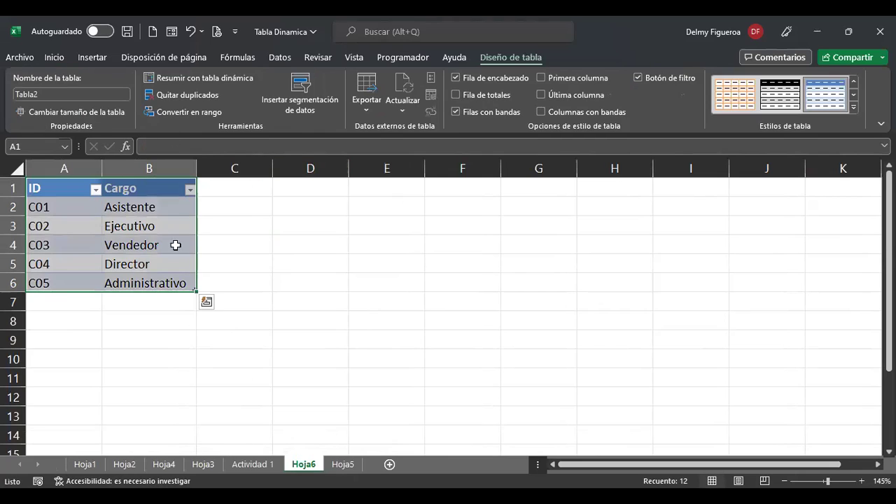
# Rename the job title table on Hoja6 as Cargo.
pyautogui.click(35, 94)
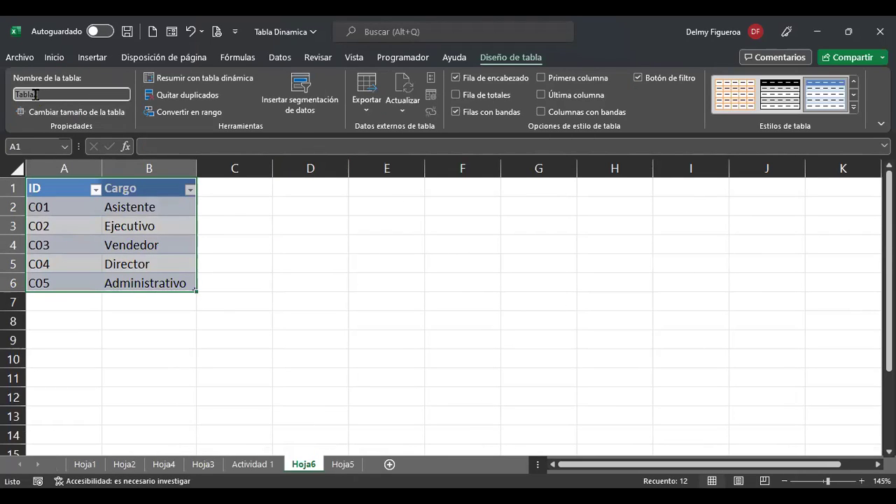
pyautogui.write('Cargo')
pyautogui.press('Return')
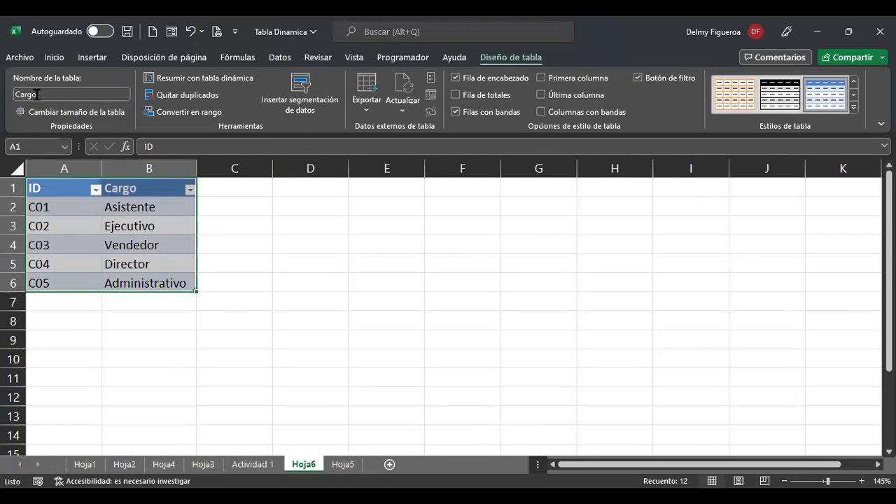
# Convert the employee data range on the Actividad 1 sheet into a table with headers.
pyautogui.click(270, 466)
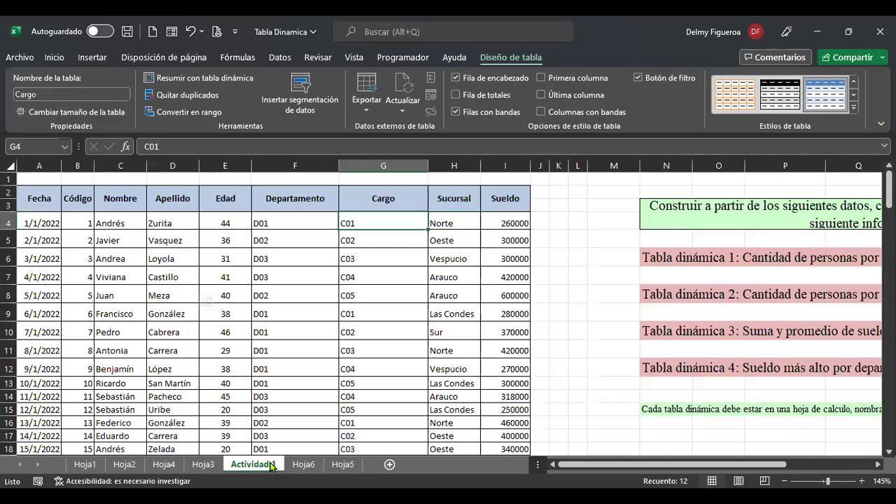
pyautogui.click(173, 235)
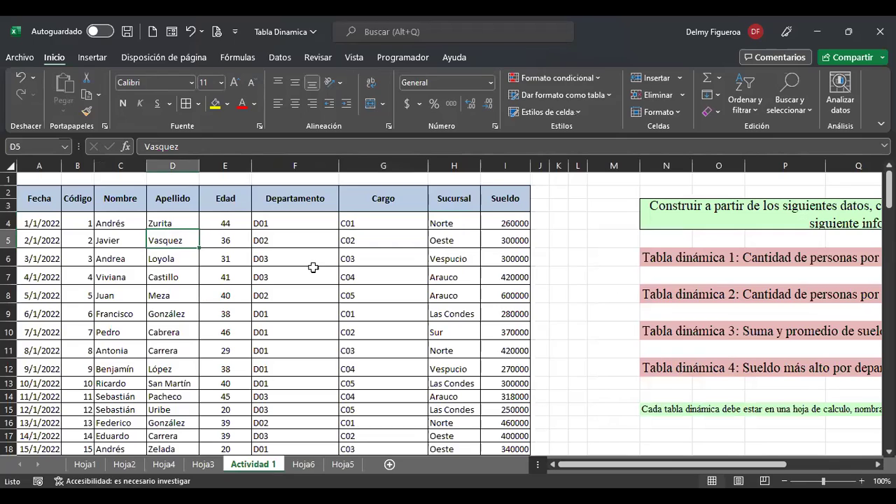
pyautogui.hotkey('ctrl', 't')
pyautogui.click(601, 302)
pyautogui.click(645, 320)
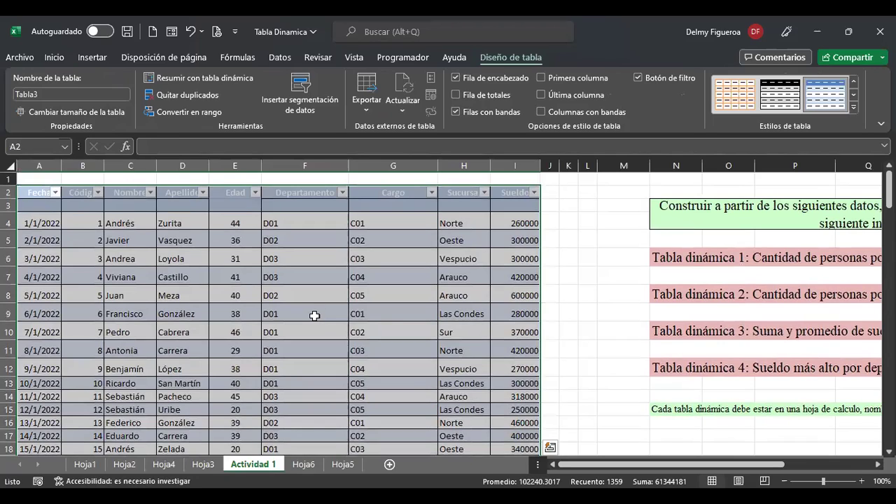
# Rename the employee data table on Actividad 1 as Vendedores.
pyautogui.click(72, 94)
pyautogui.write('Vendedores')
pyautogui.press('Return')
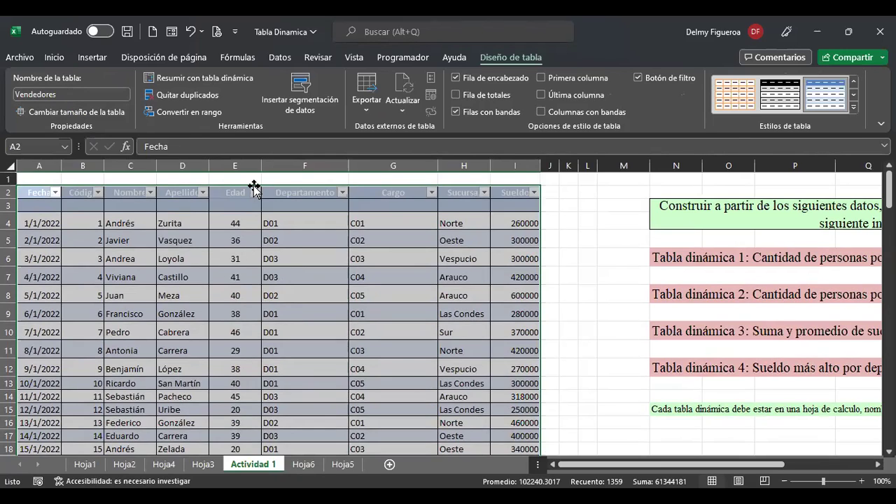
# Review the tables on Hoja6 and Hoja5, and check the workbook's table relationships from the Actividad 1 sheet.
pyautogui.click(305, 466)
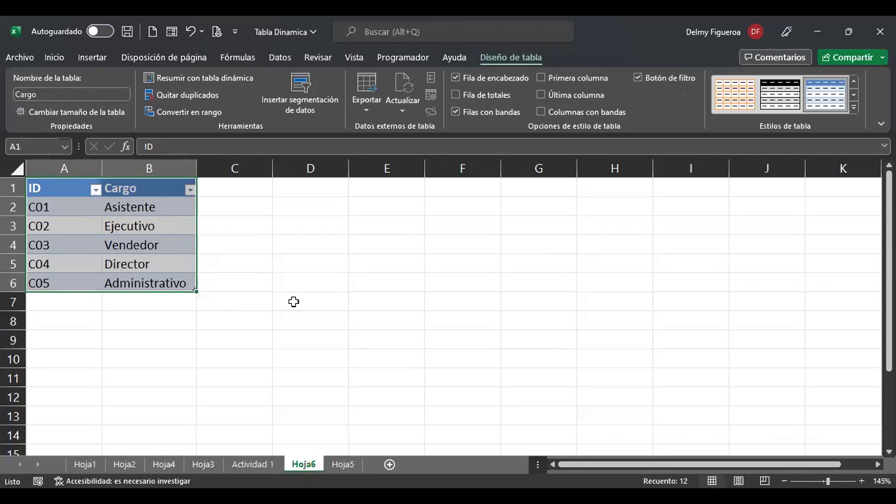
pyautogui.click(343, 465)
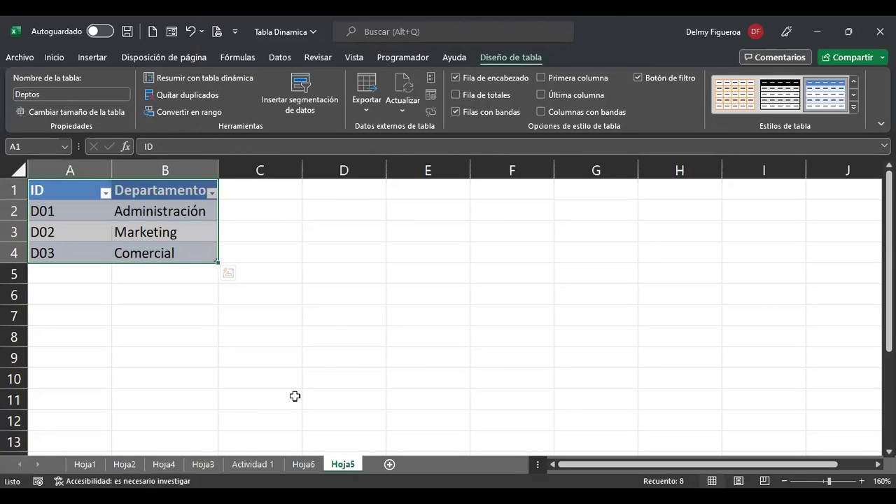
pyautogui.click(253, 465)
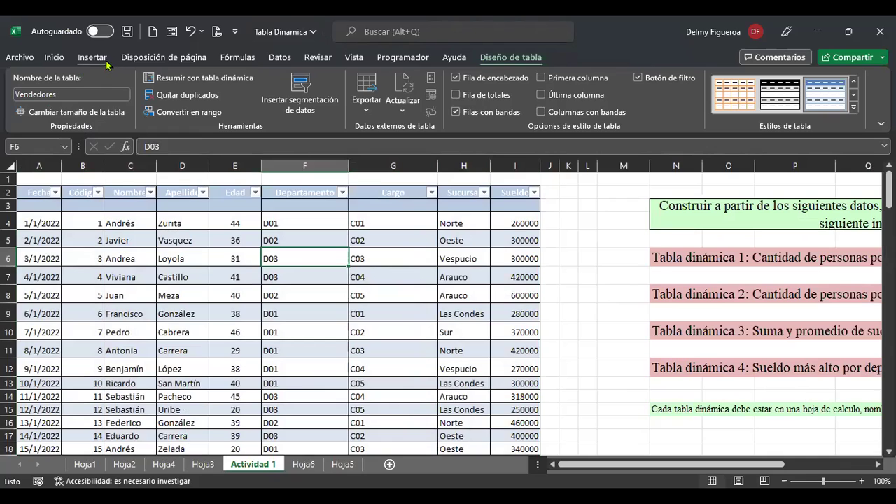
pyautogui.click(278, 57)
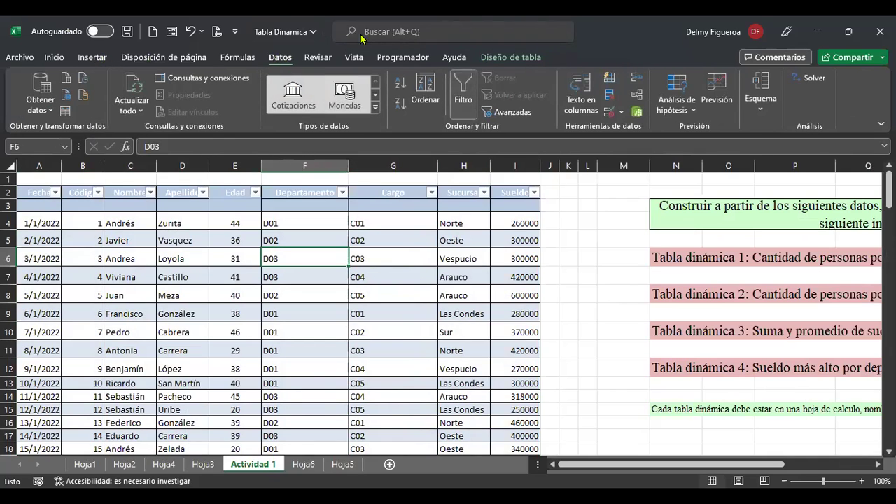
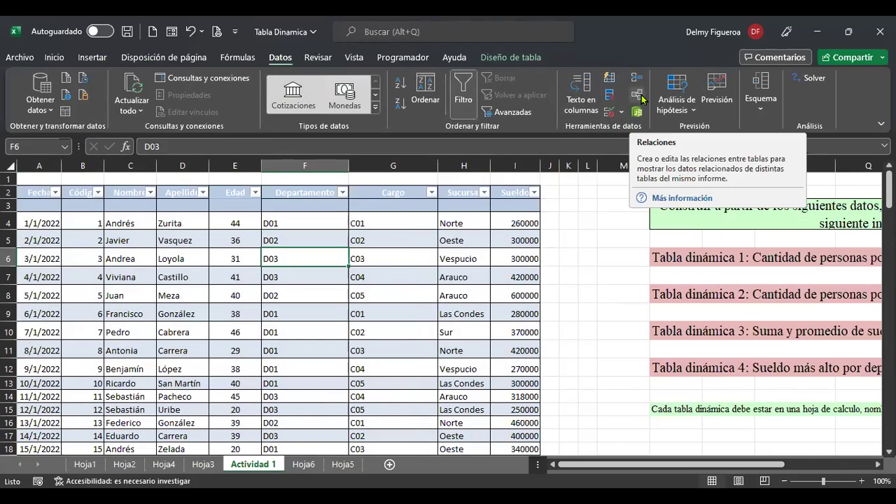
pyautogui.click(639, 97)
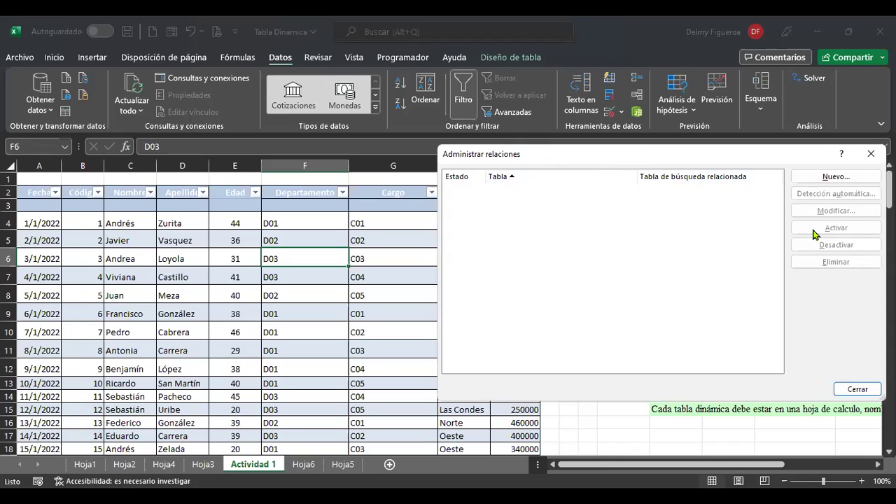
pyautogui.click(857, 388)
# Look through the existing pivot tables on Hoja3, Hoja4, Hoja2 and Hoja1, and return to Actividad 1.
pyautogui.click(202, 464)
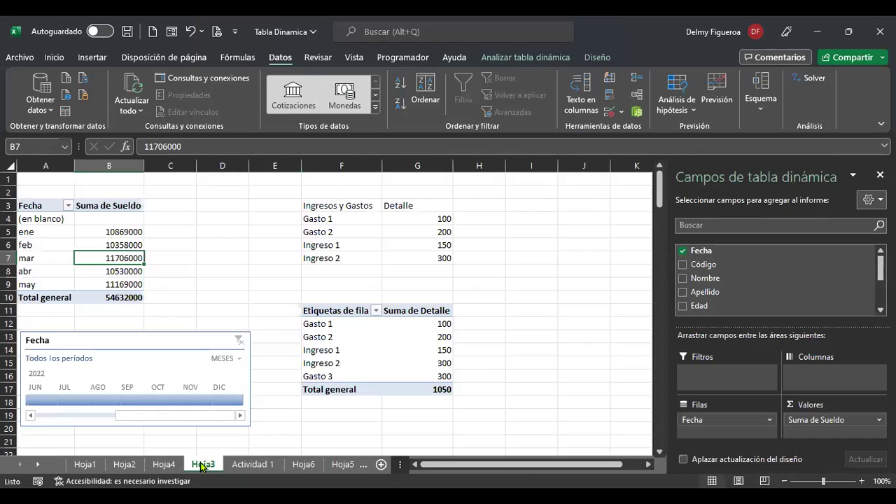
pyautogui.click(164, 464)
pyautogui.click(120, 468)
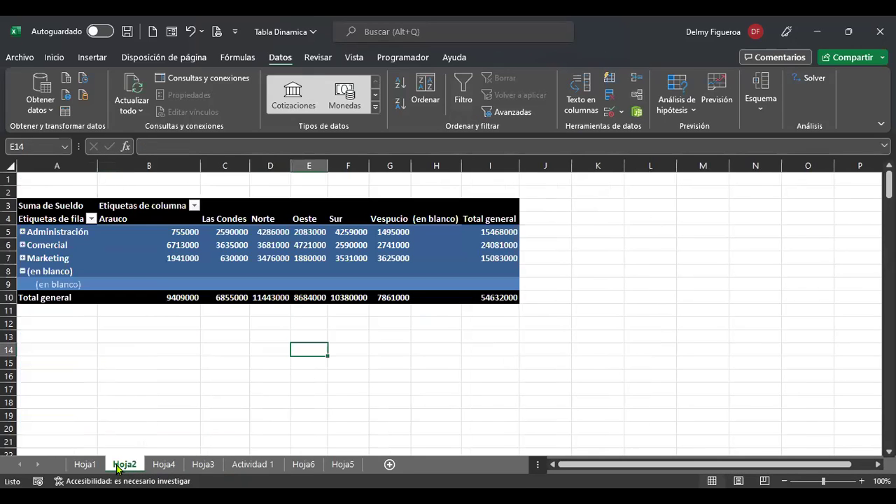
pyautogui.click(84, 465)
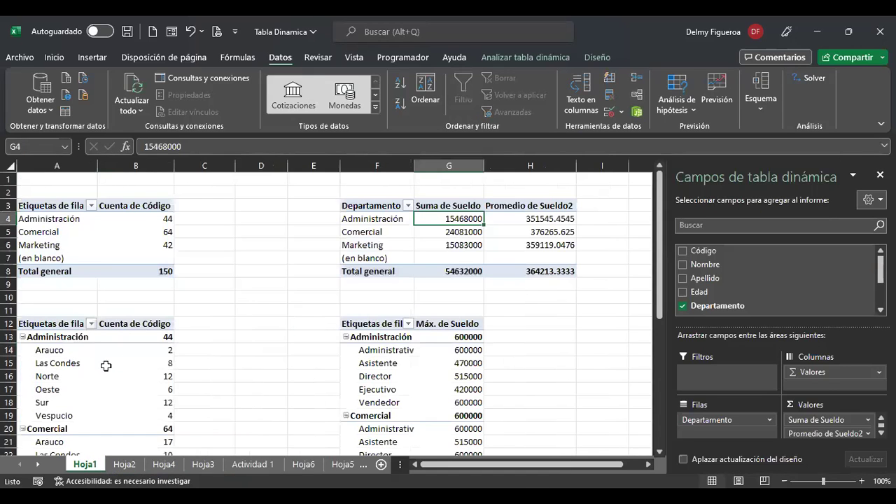
pyautogui.click(253, 464)
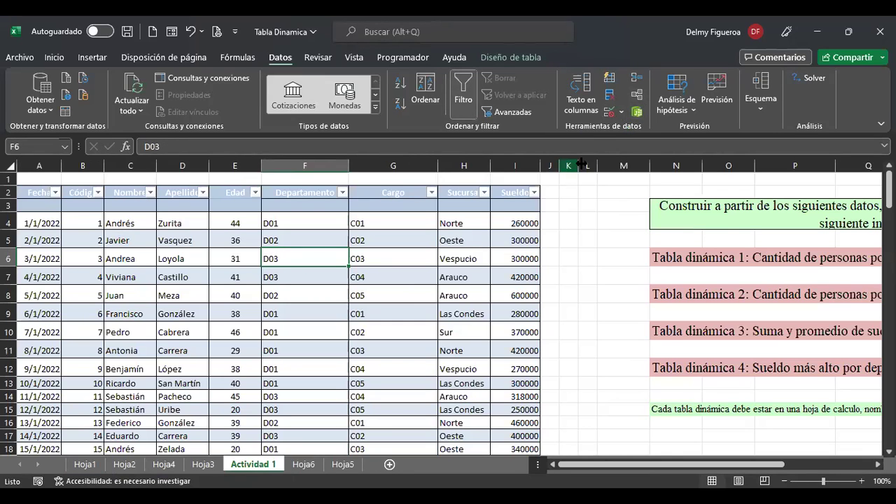
# Examine which tables are offered for a new relationship, and leave the relationship dialogs without creating one.
pyautogui.click(641, 95)
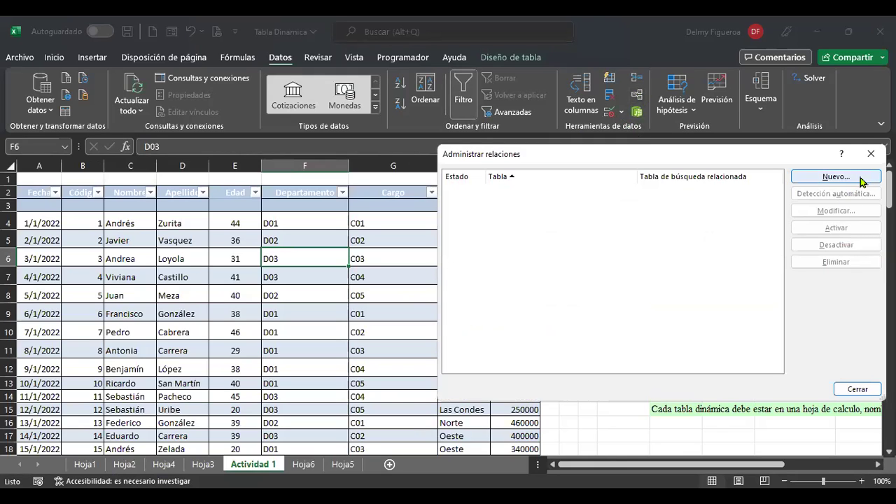
pyautogui.click(857, 180)
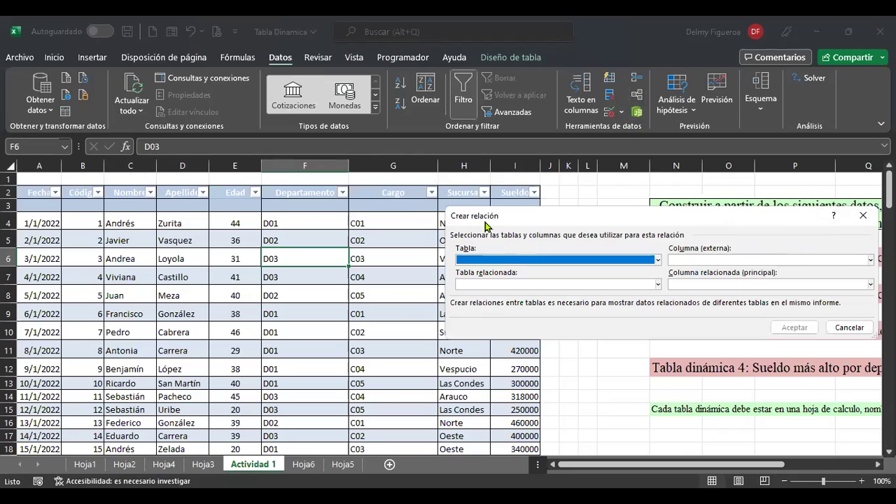
pyautogui.click(657, 259)
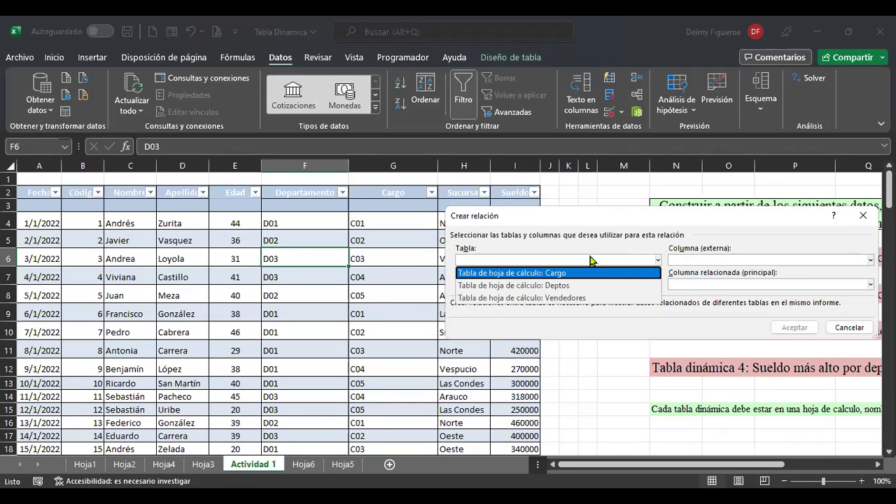
pyautogui.click(844, 327)
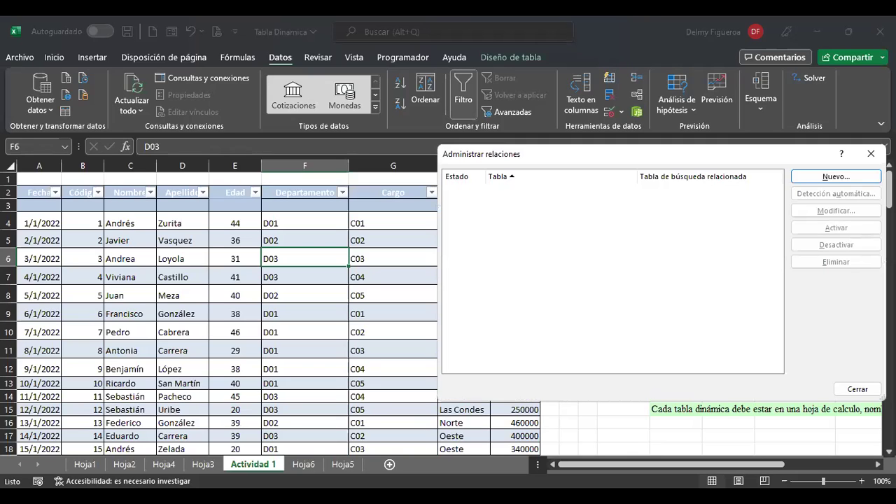
pyautogui.click(858, 389)
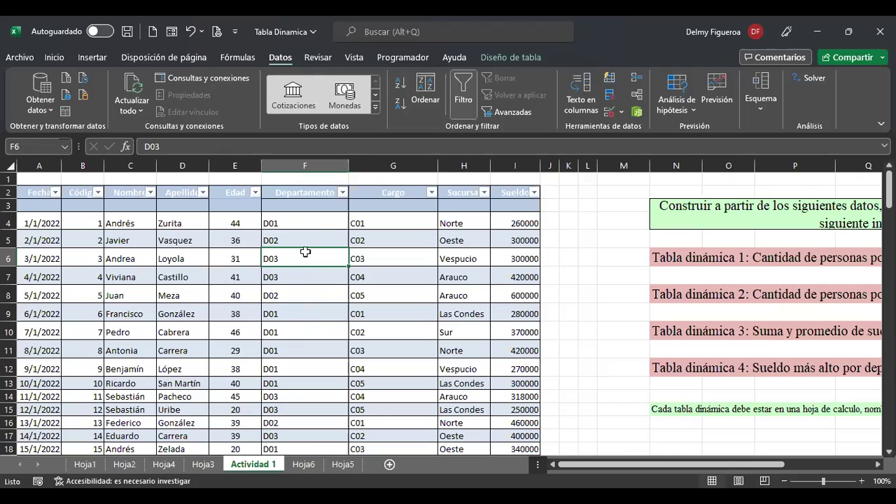
# Compare the Departamento and Cargo codes on Actividad 1 with the ID columns of the lookup tables on Hoja5 and Hoja6.
pyautogui.click(314, 223)
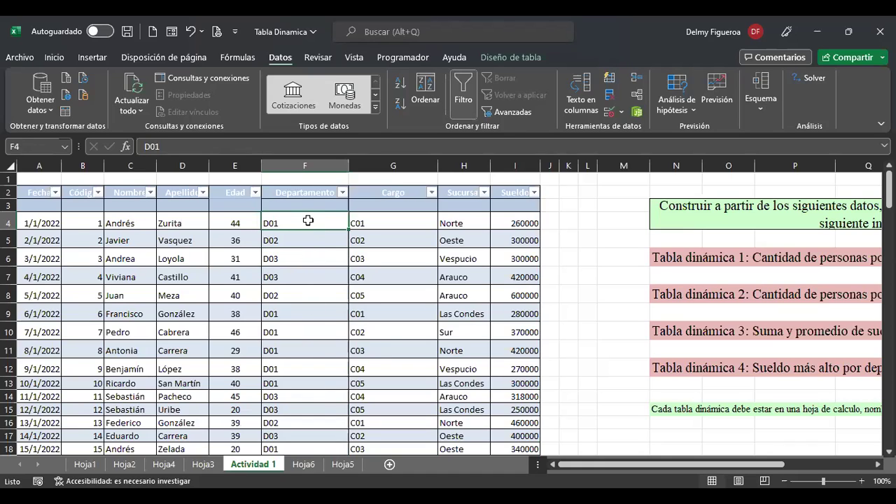
pyautogui.click(309, 167)
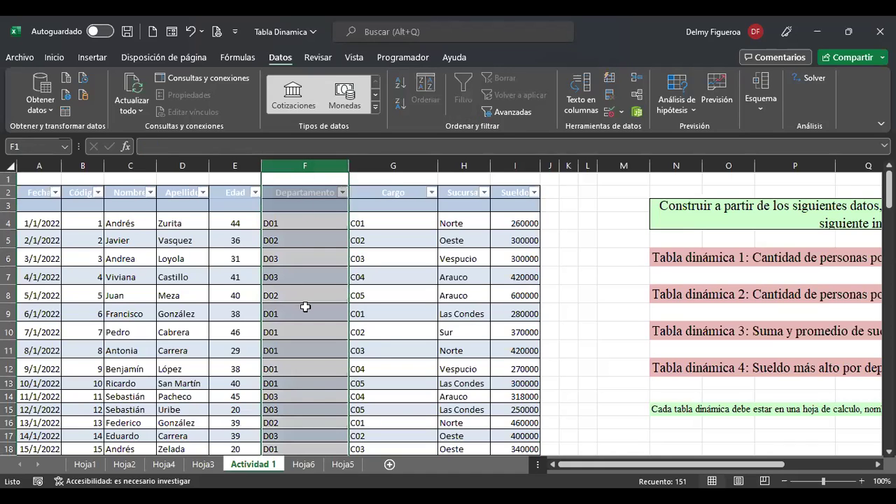
pyautogui.click(303, 466)
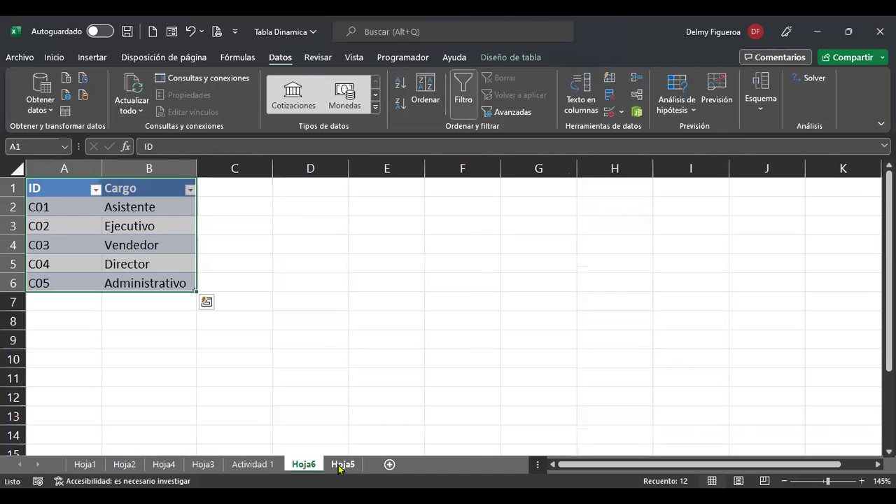
pyautogui.click(342, 465)
pyautogui.click(56, 212)
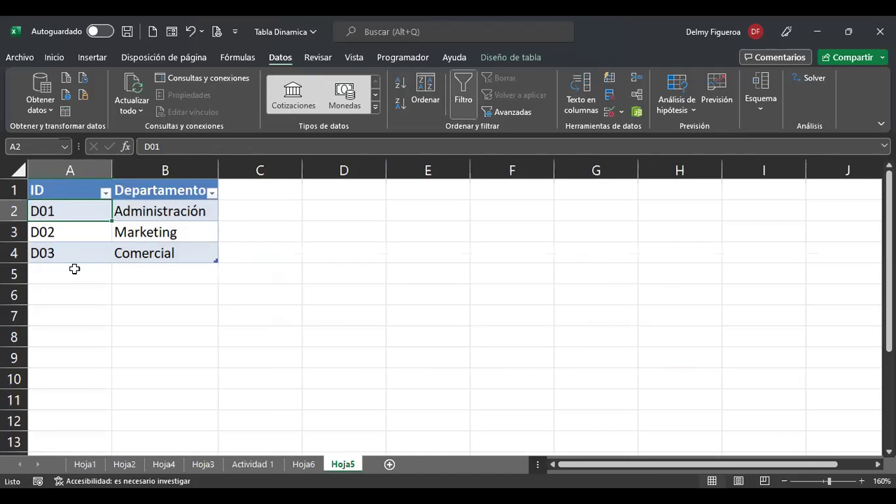
pyautogui.click(303, 465)
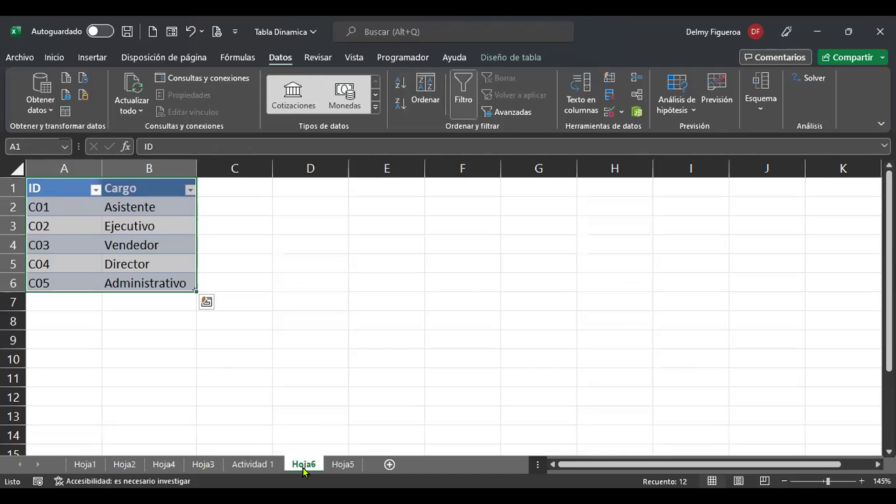
pyautogui.click(70, 207)
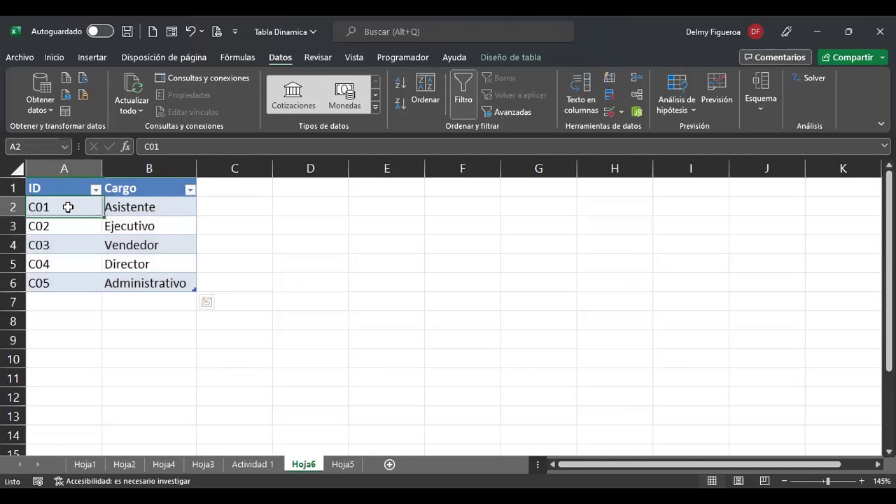
pyautogui.click(258, 467)
pyautogui.click(406, 222)
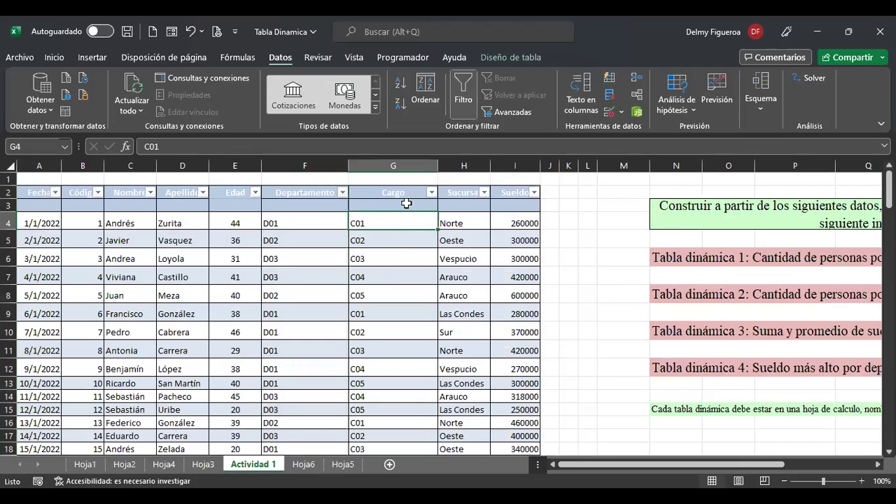
pyautogui.click(297, 280)
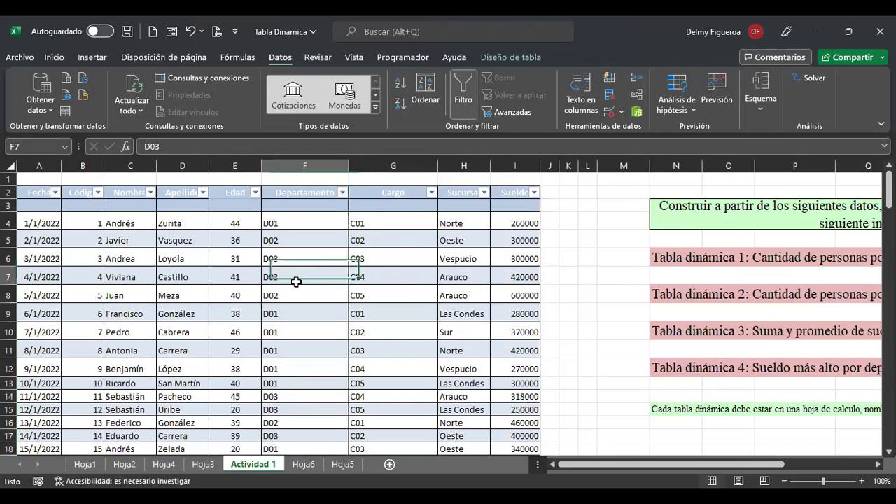
pyautogui.click(406, 280)
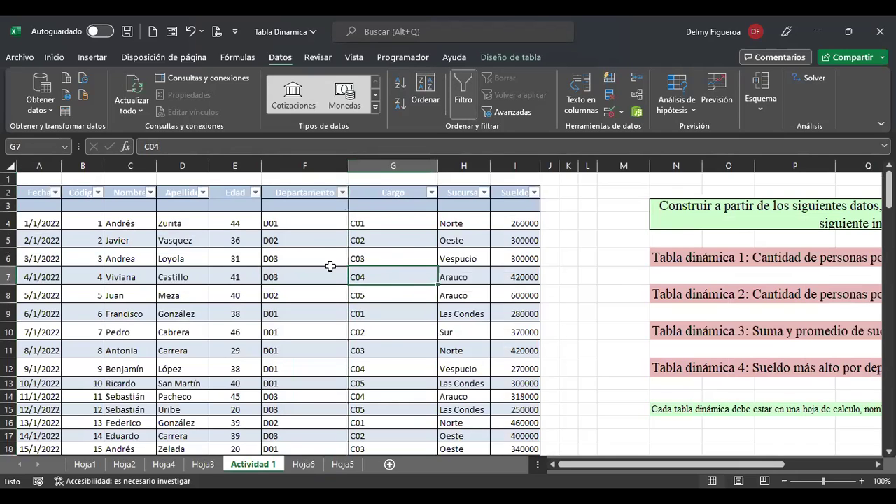
pyautogui.press('Left')
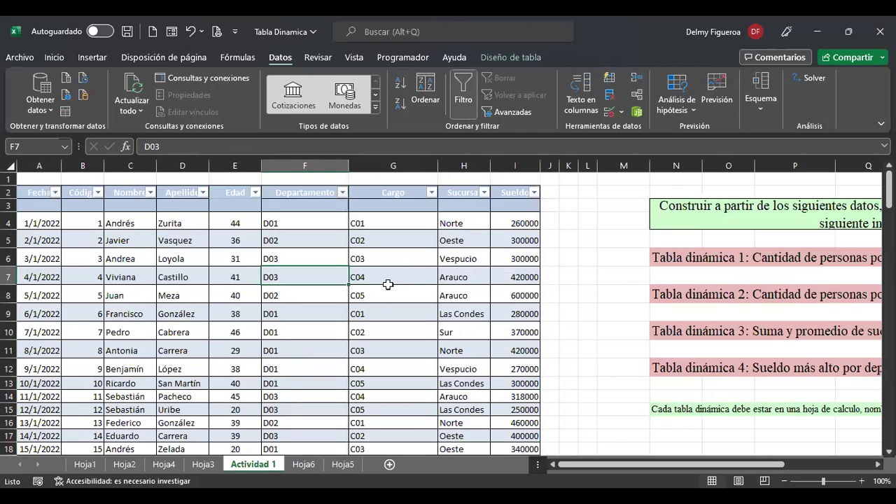
pyautogui.click(637, 96)
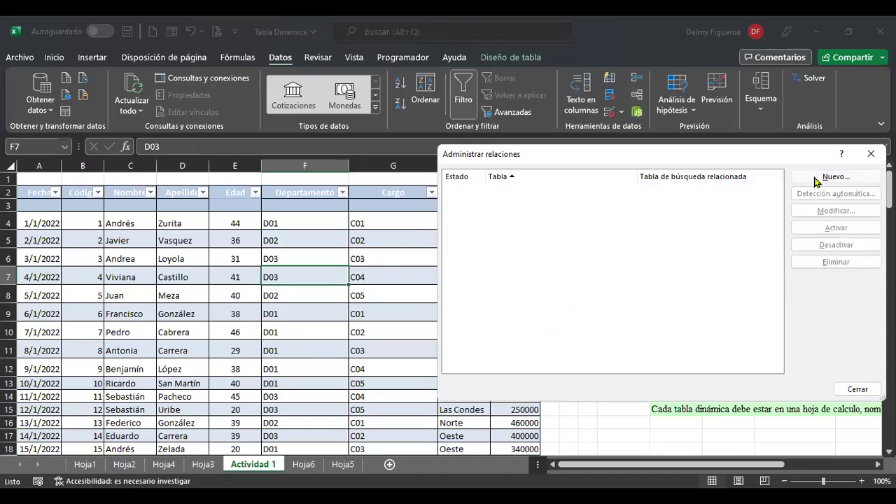
pyautogui.click(788, 176)
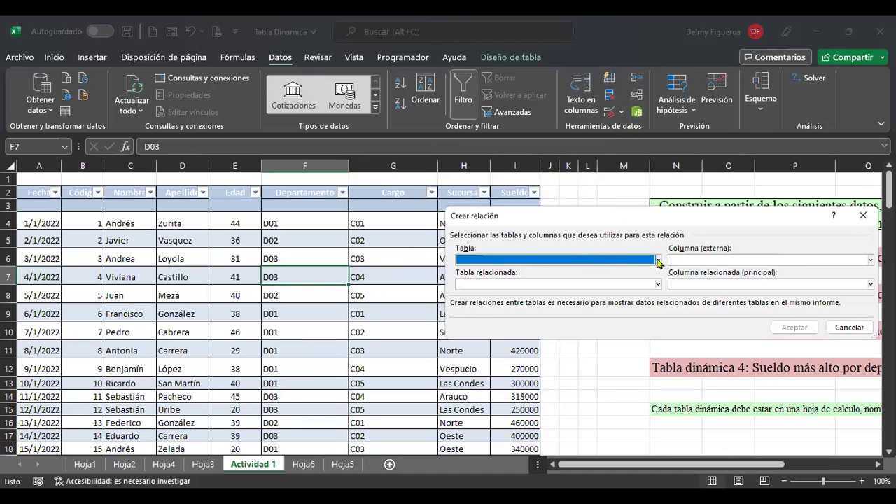
pyautogui.click(657, 260)
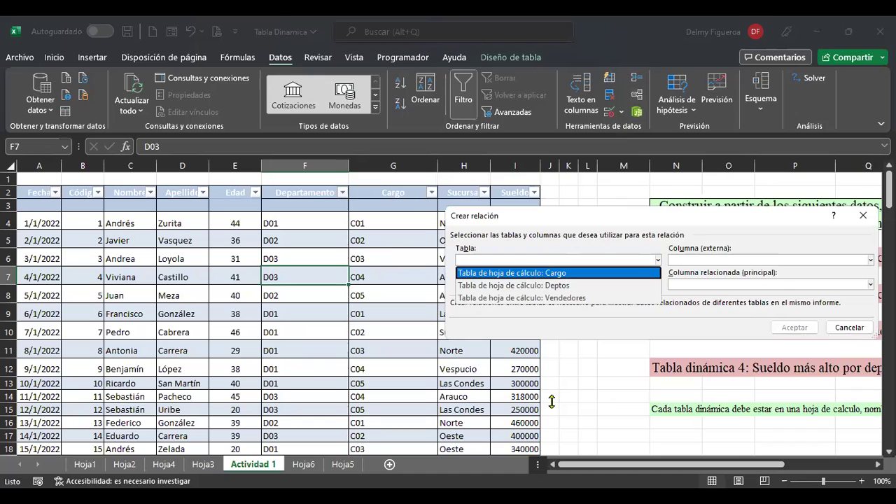
pyautogui.click(849, 327)
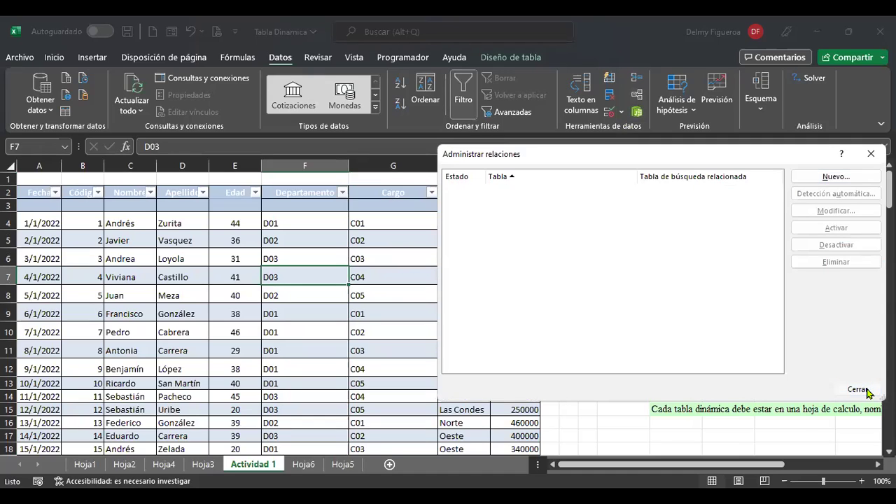
pyautogui.click(858, 390)
# Rename the sheet Hoja6 as Cargo and the sheet Hoja5 as Deptos.
pyautogui.click(303, 465)
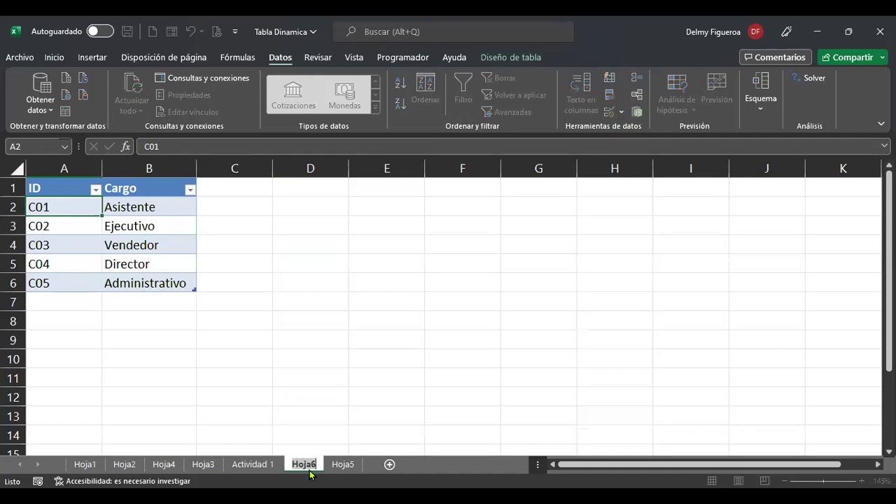
pyautogui.write('cargo')
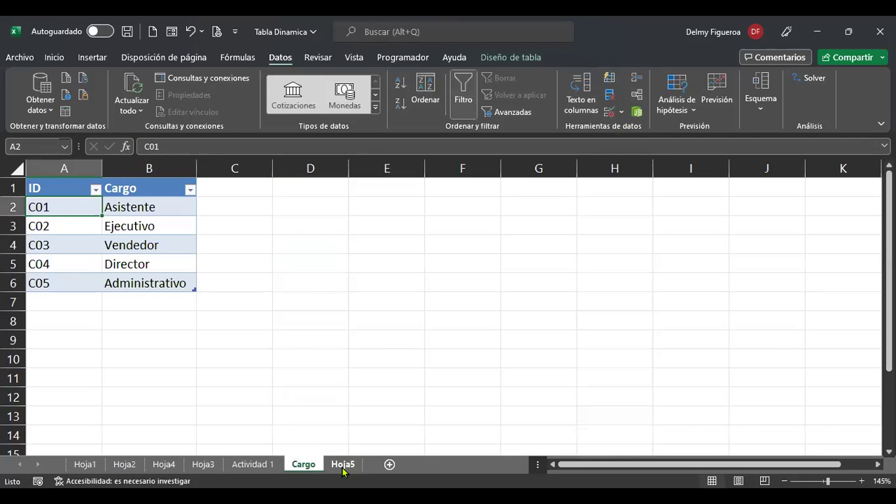
pyautogui.click(342, 464)
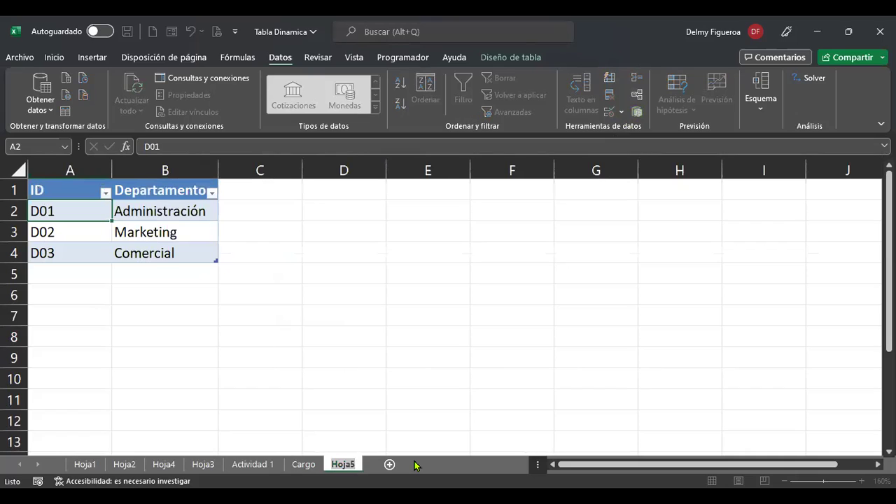
pyautogui.write('Deptos')
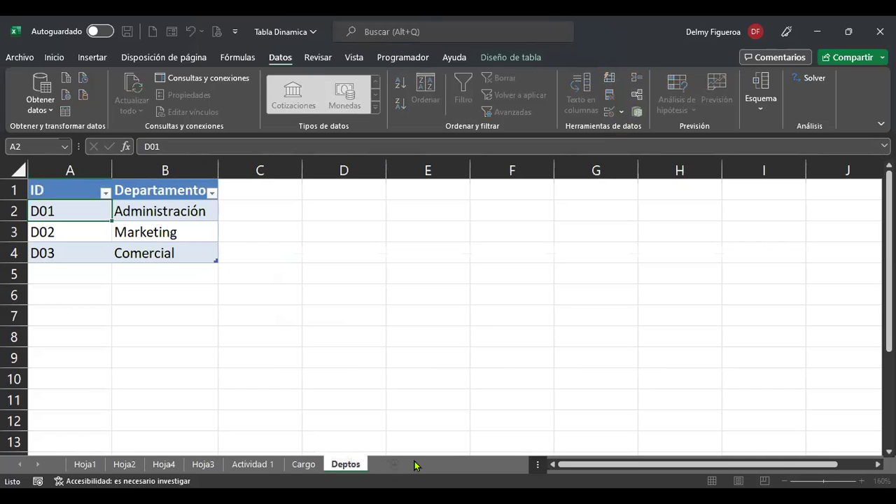
pyautogui.press('Return')
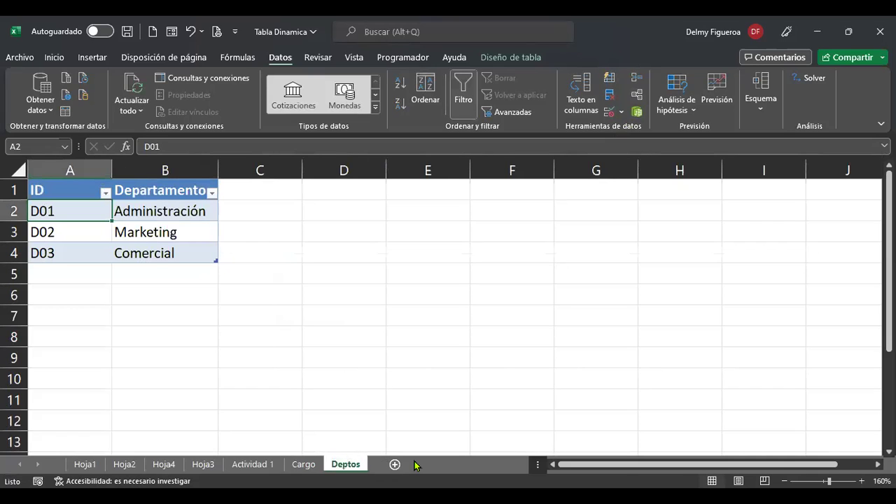
# Start a new table relationship from Actividad 1 with Vendedores as the table and Cargo as its foreign column.
pyautogui.click(270, 464)
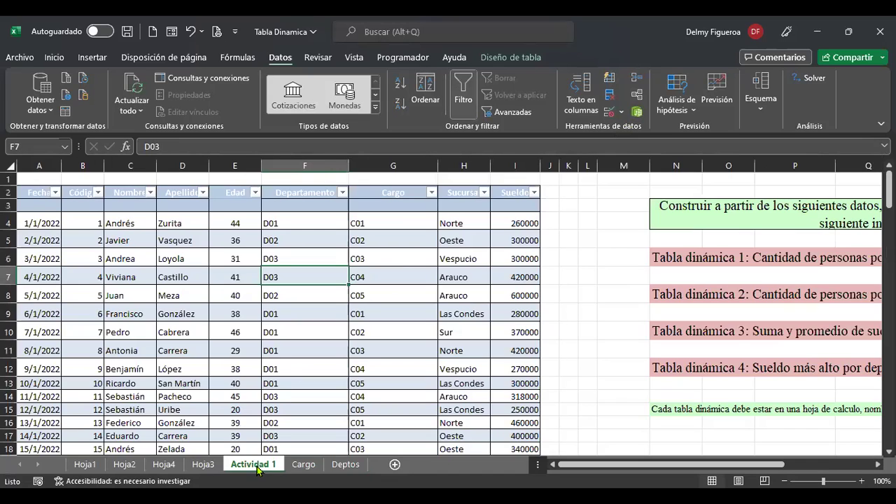
pyautogui.click(404, 253)
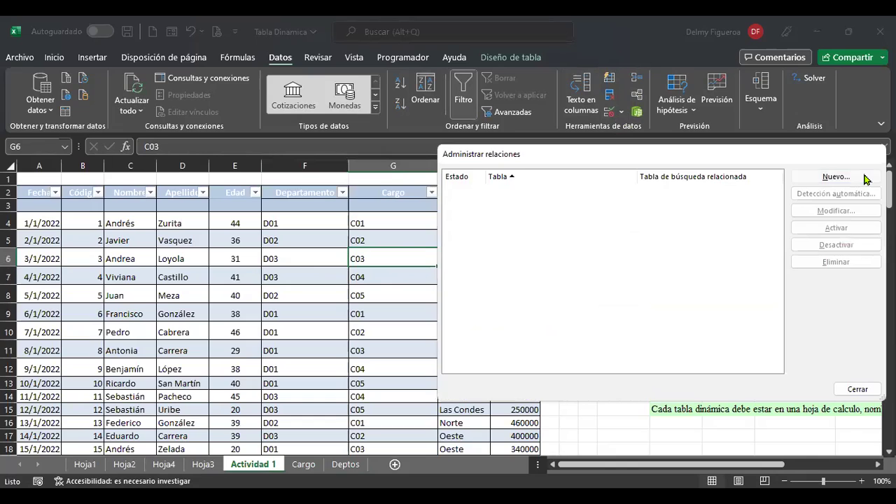
pyautogui.click(865, 179)
pyautogui.click(551, 264)
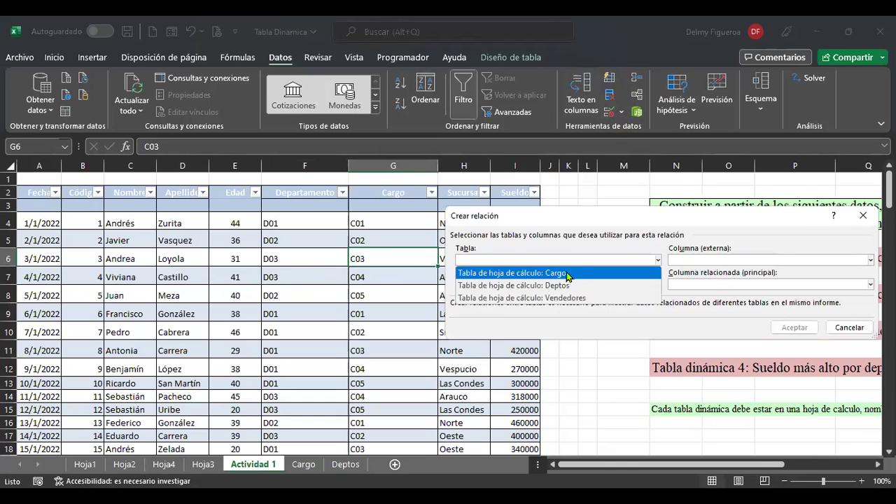
pyautogui.click(567, 274)
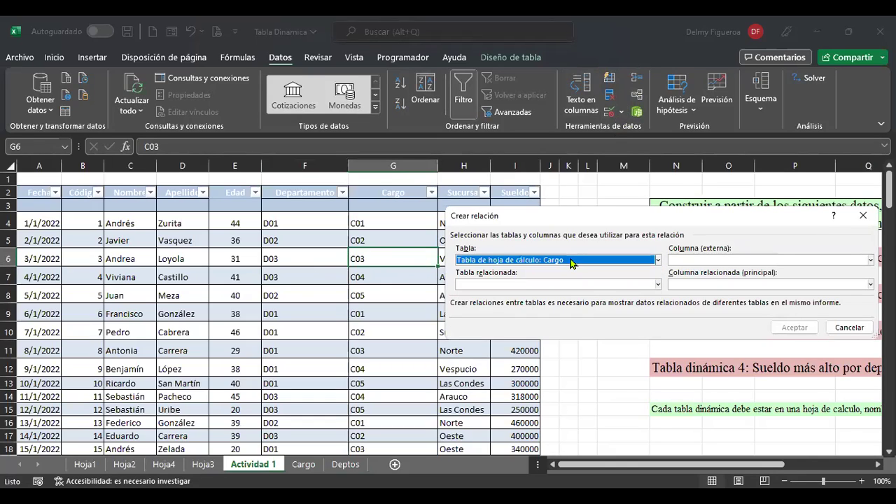
pyautogui.click(570, 263)
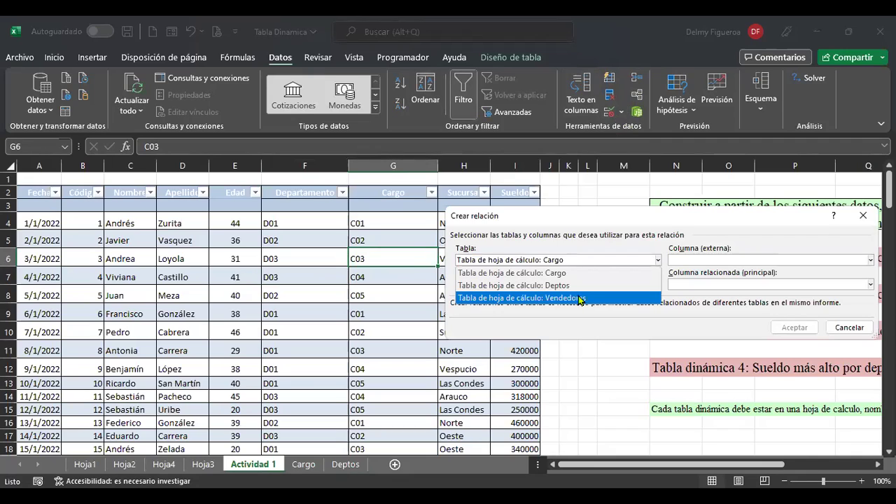
pyautogui.click(579, 300)
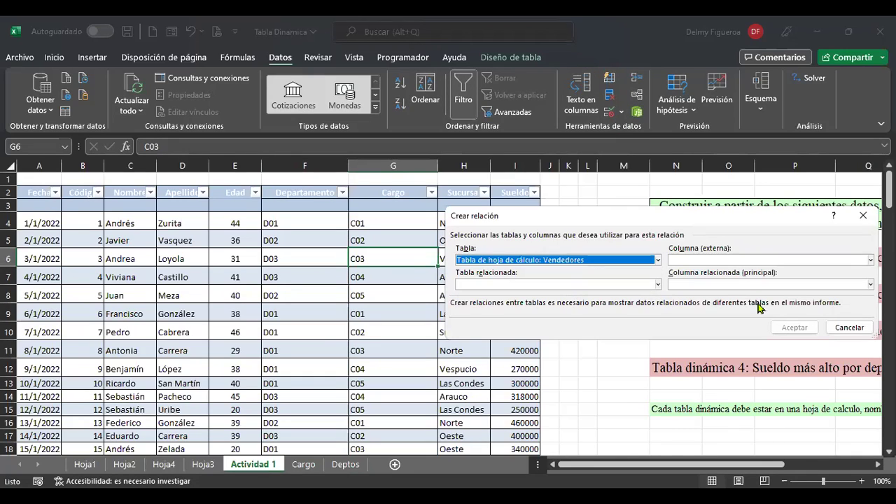
pyautogui.click(689, 261)
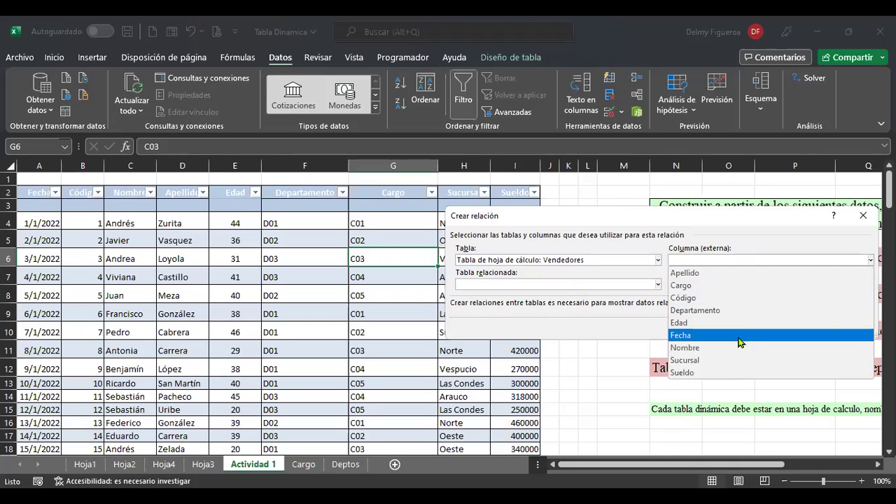
pyautogui.click(728, 288)
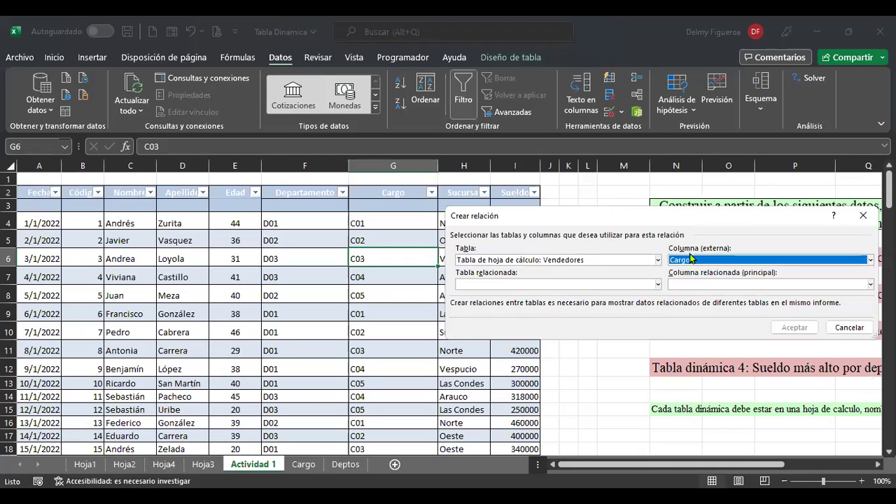
# Set Cargo as the related table and its Cargo column as the primary column, create the relationship, and close the relationship manager.
pyautogui.click(657, 287)
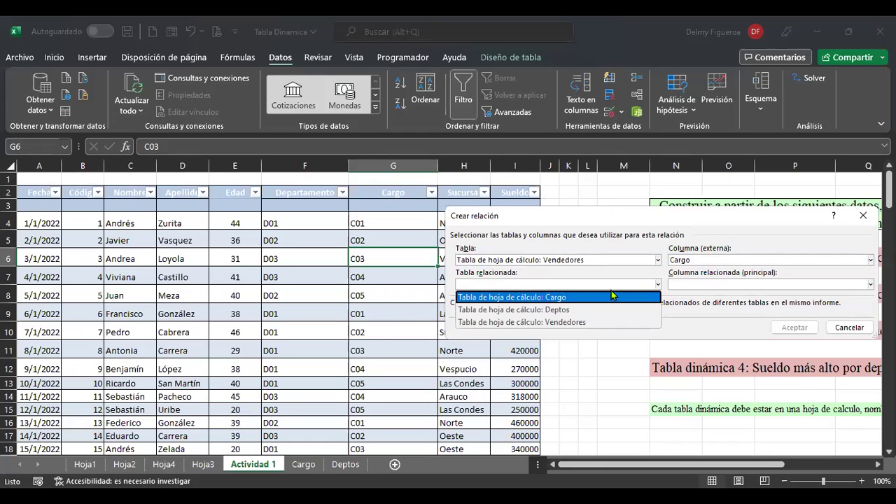
pyautogui.click(561, 298)
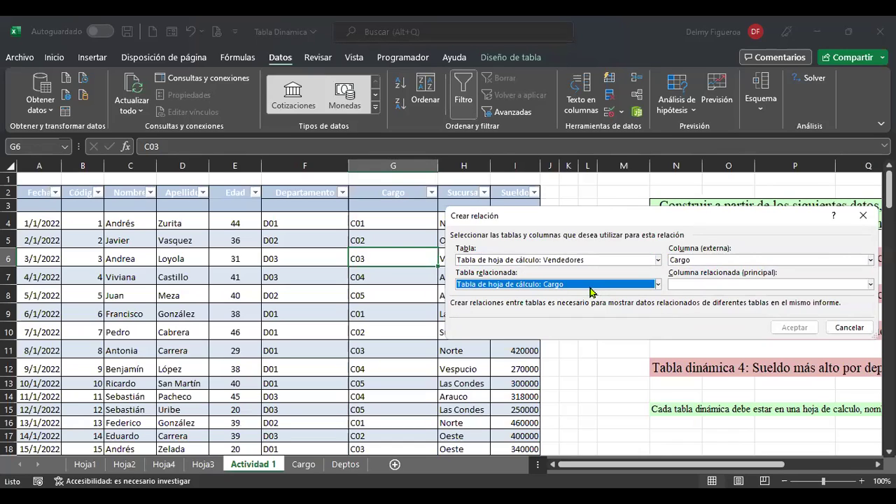
pyautogui.click(725, 287)
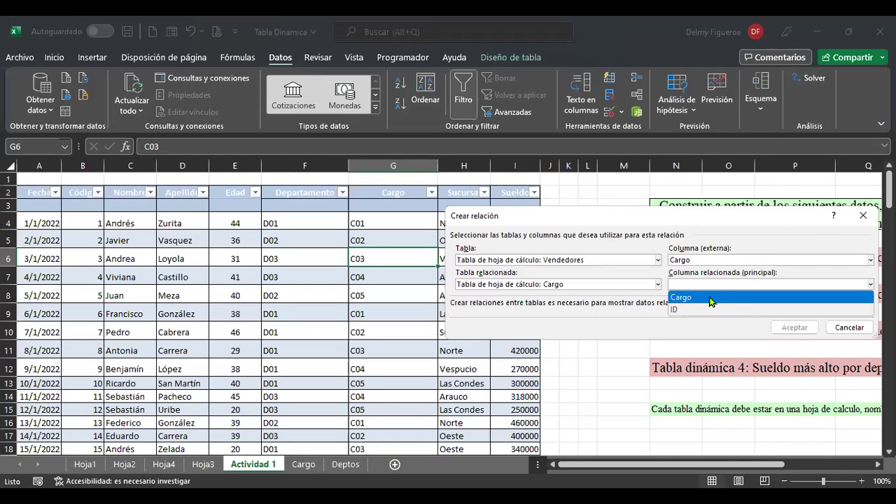
pyautogui.click(709, 299)
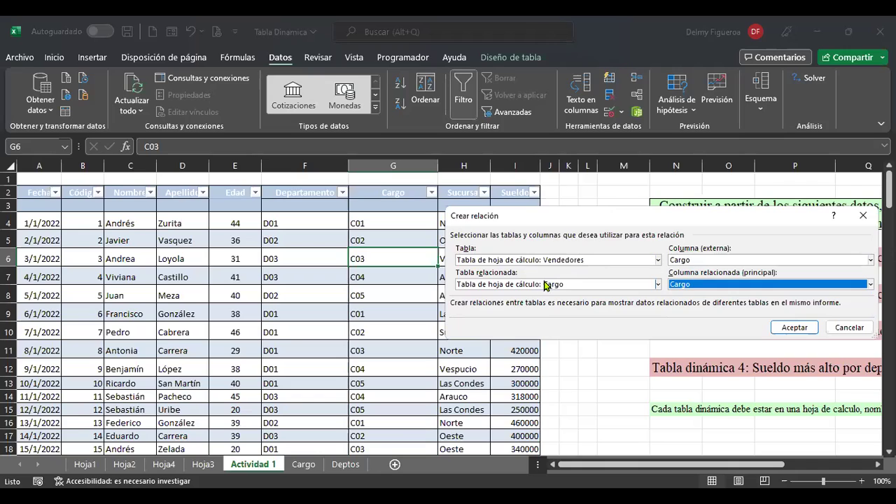
pyautogui.click(710, 286)
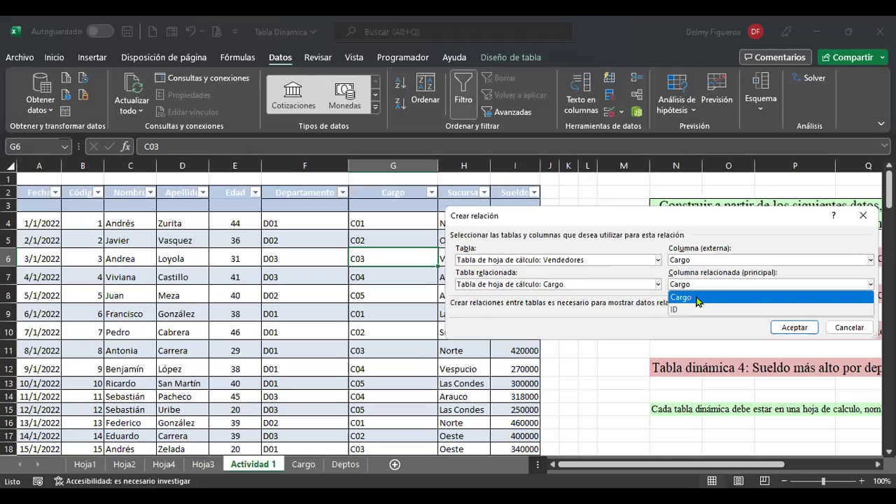
pyautogui.click(699, 298)
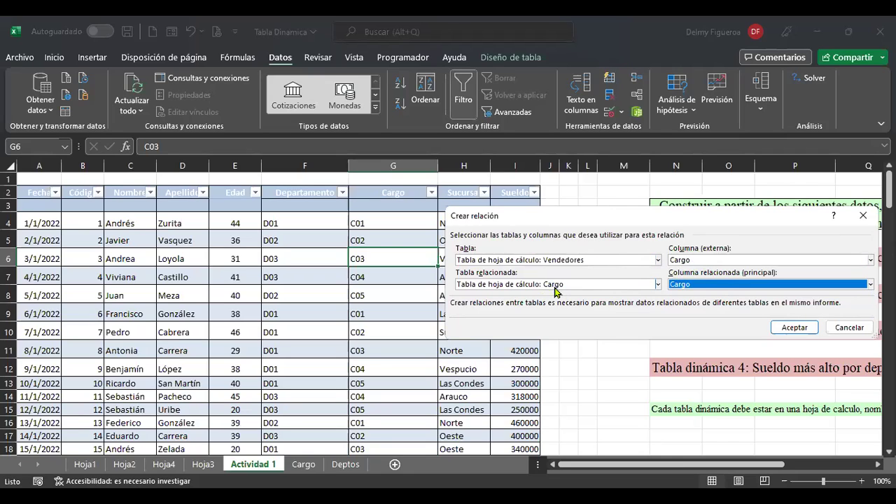
pyautogui.click(681, 285)
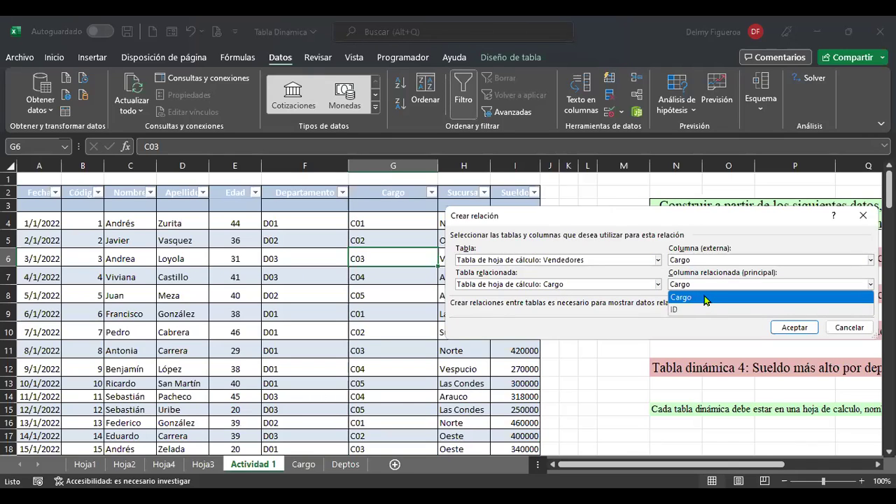
pyautogui.click(705, 299)
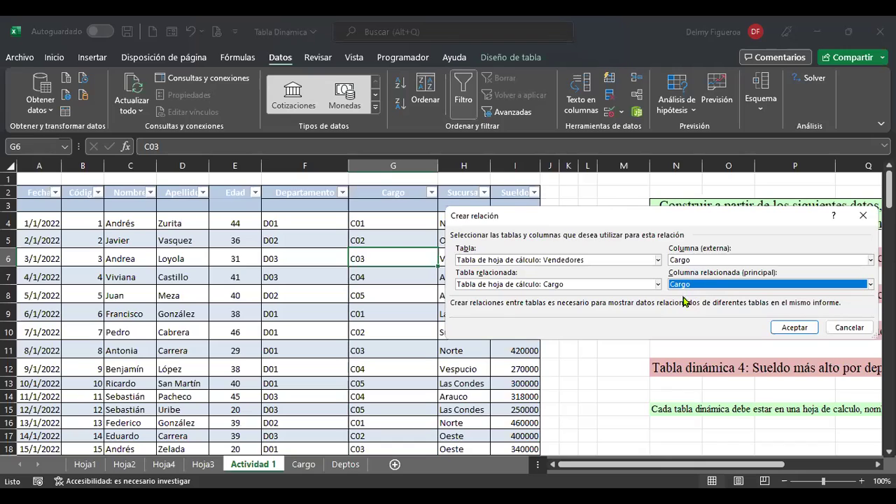
pyautogui.click(794, 326)
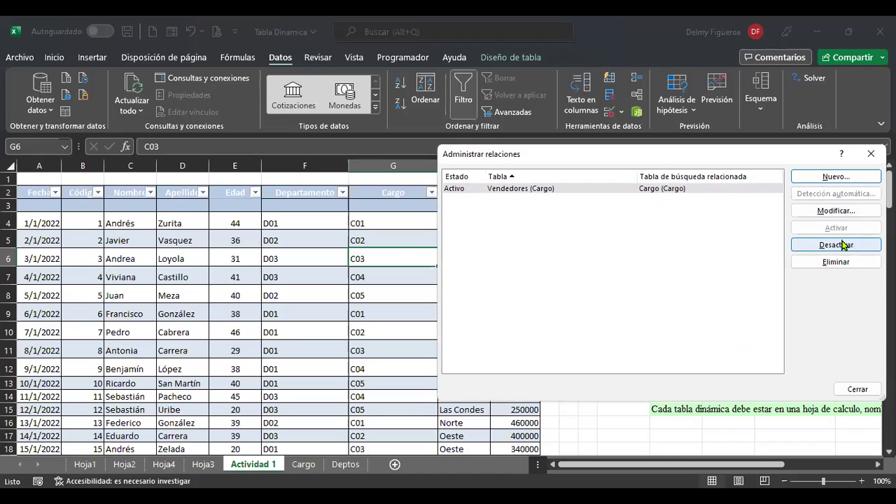
pyautogui.click(517, 191)
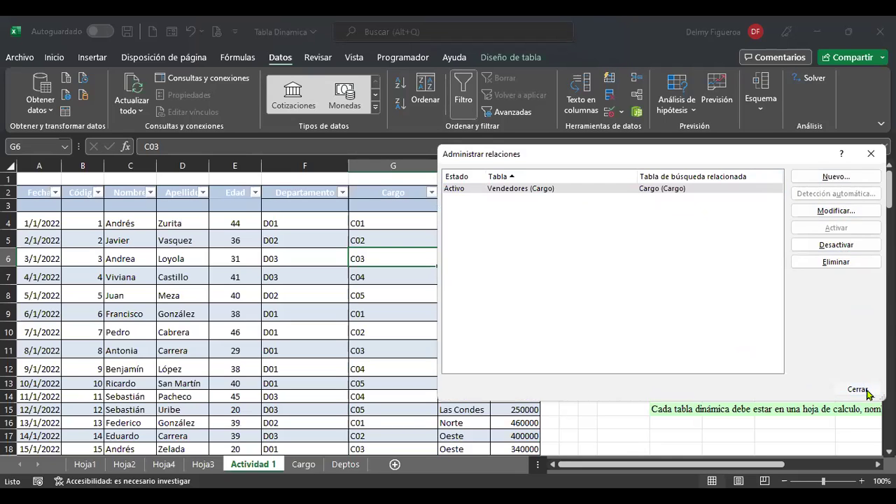
pyautogui.click(858, 389)
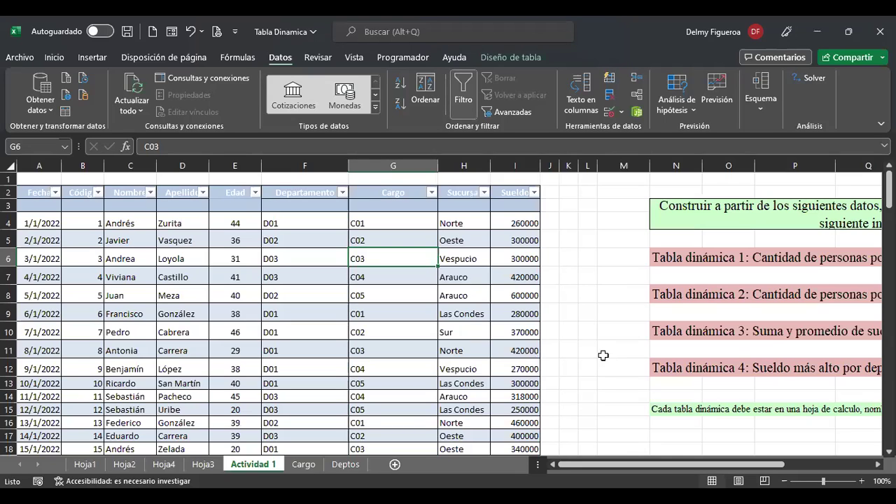
# Insert a pivot table from the Vendedores table on a new worksheet, adding its data to the data model.
pyautogui.click(322, 235)
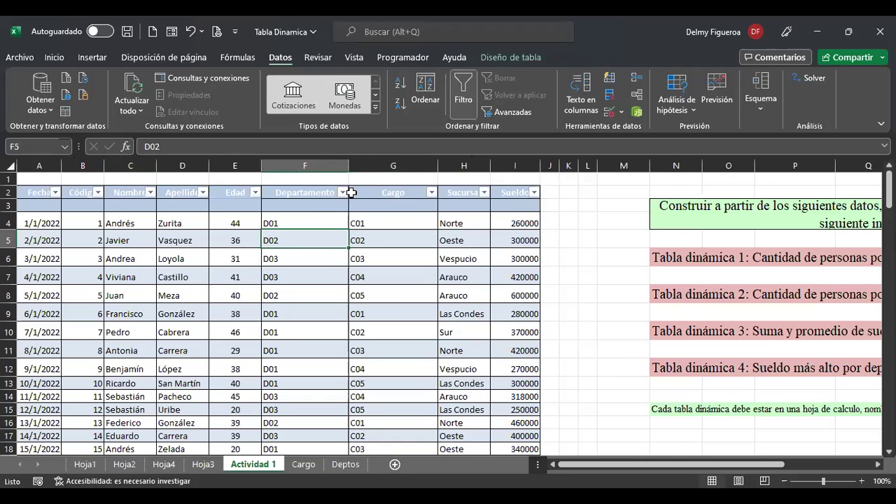
pyautogui.click(102, 60)
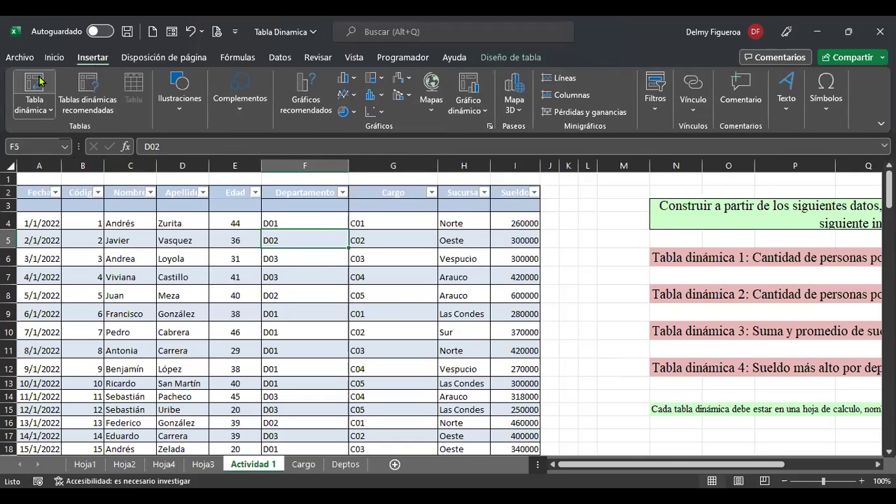
pyautogui.click(47, 112)
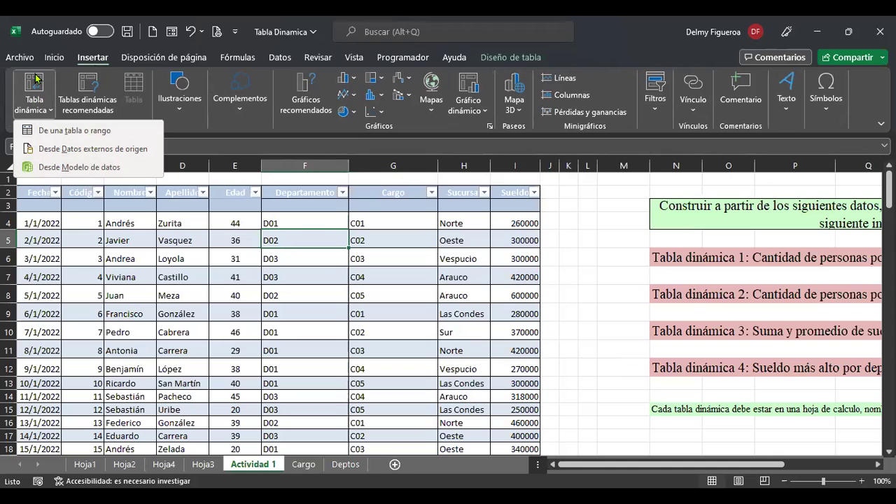
pyautogui.click(74, 130)
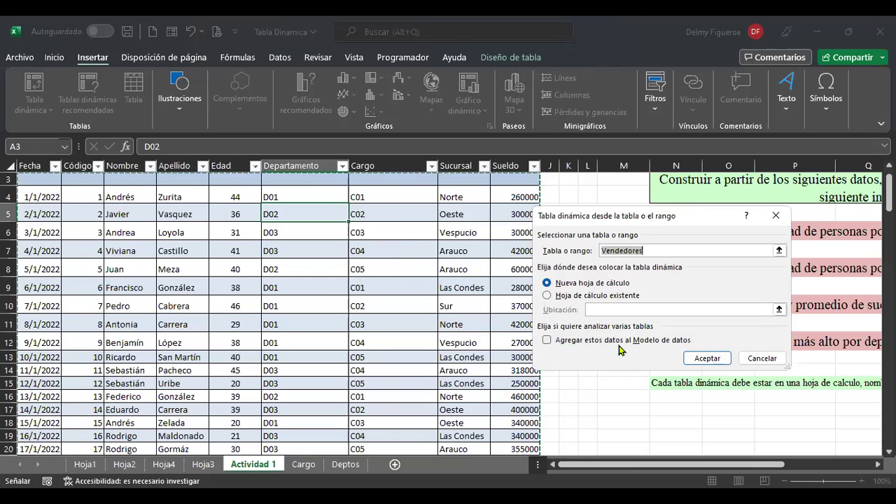
pyautogui.click(547, 341)
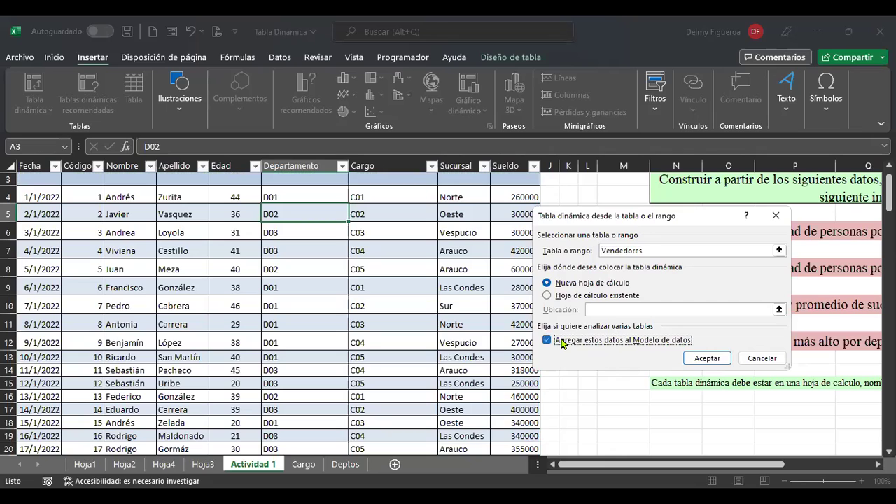
pyautogui.click(708, 358)
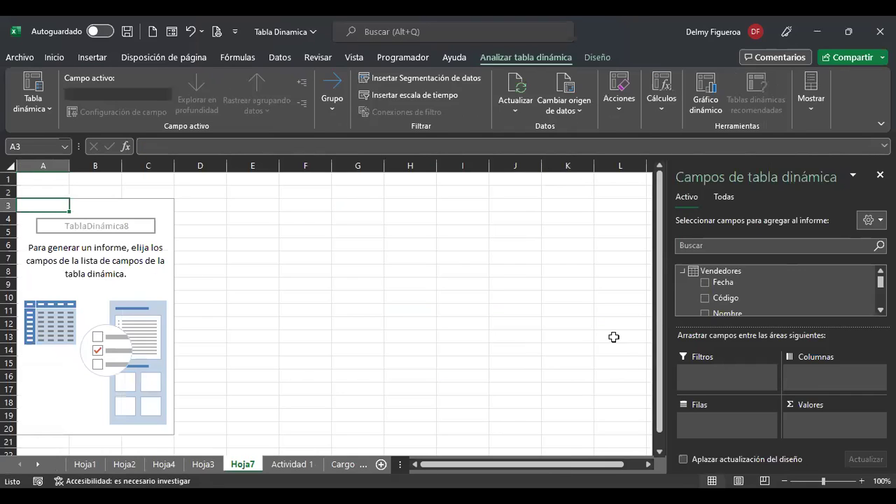
# Examine the fields listed under the Vendedores table in the new pivot table's field list, and collapse the table.
pyautogui.click(683, 272)
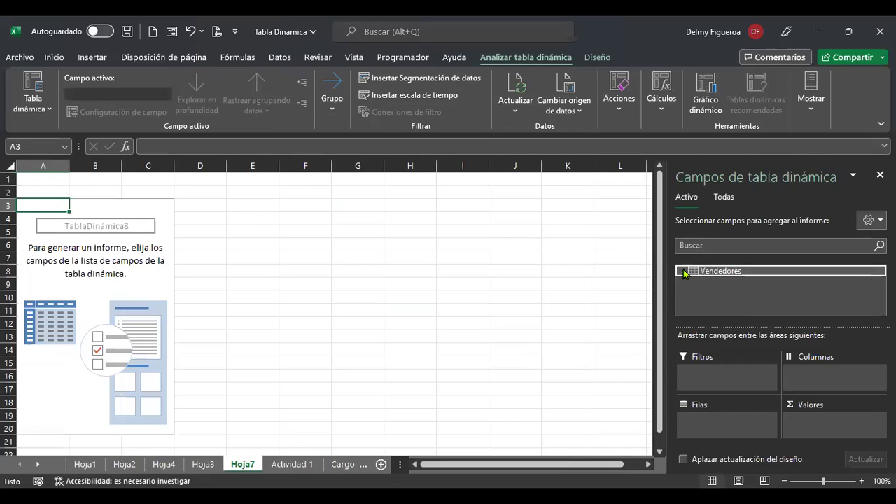
pyautogui.click(683, 271)
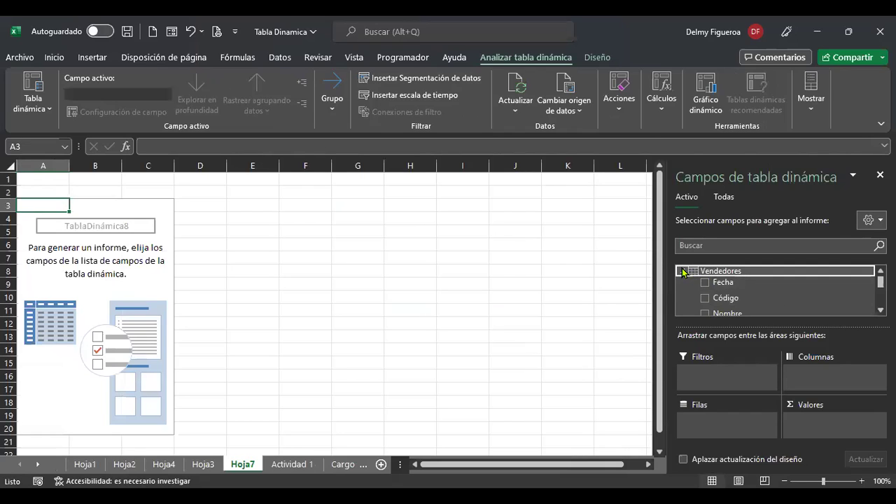
pyautogui.click(683, 272)
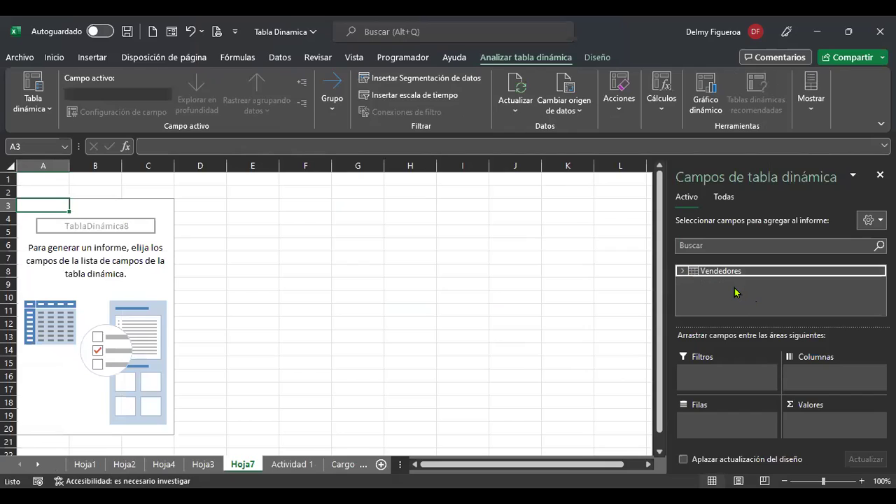
pyautogui.click(683, 270)
pyautogui.scroll(-3, 770, 304)
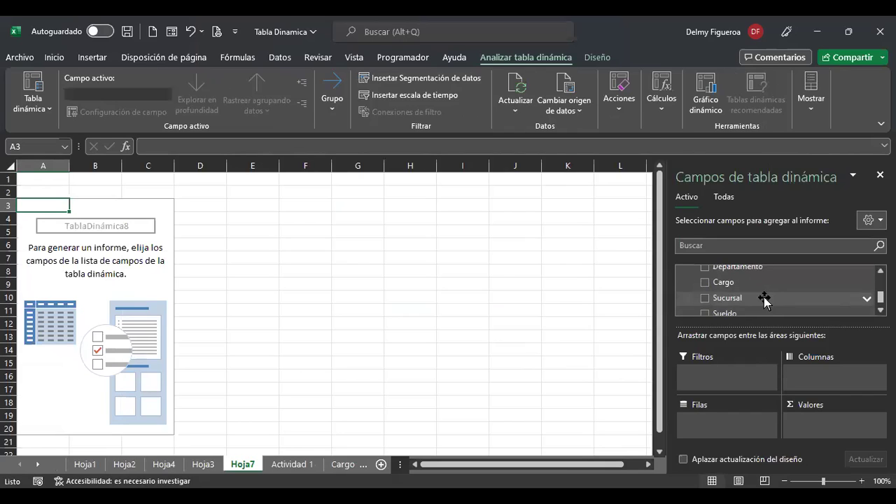
pyautogui.scroll(2, 763, 307)
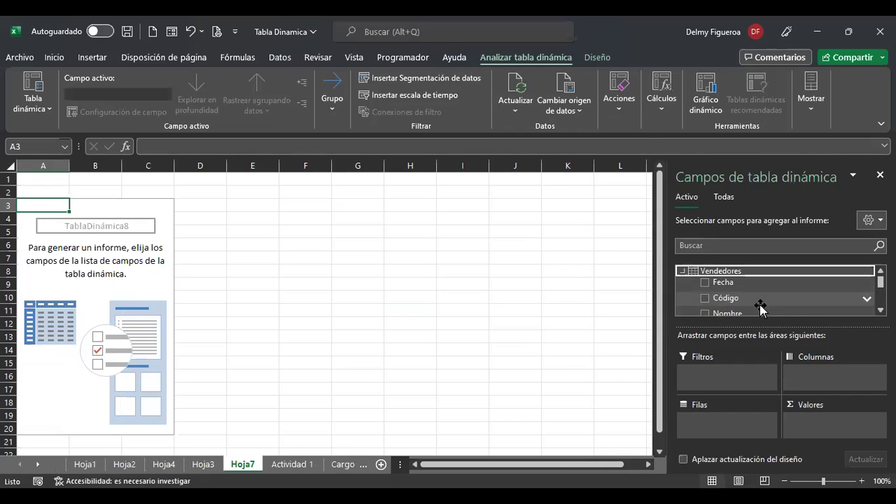
pyautogui.scroll(-4, 759, 308)
pyautogui.scroll(4, 748, 308)
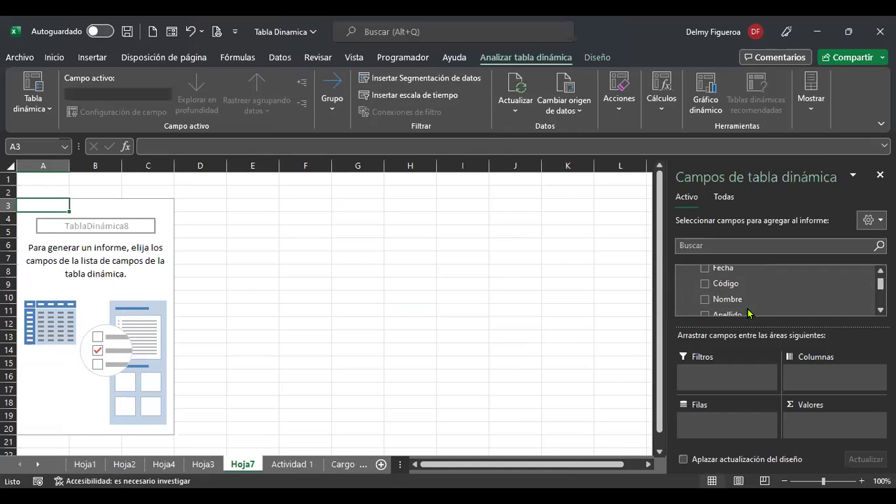
pyautogui.scroll(-4, 750, 305)
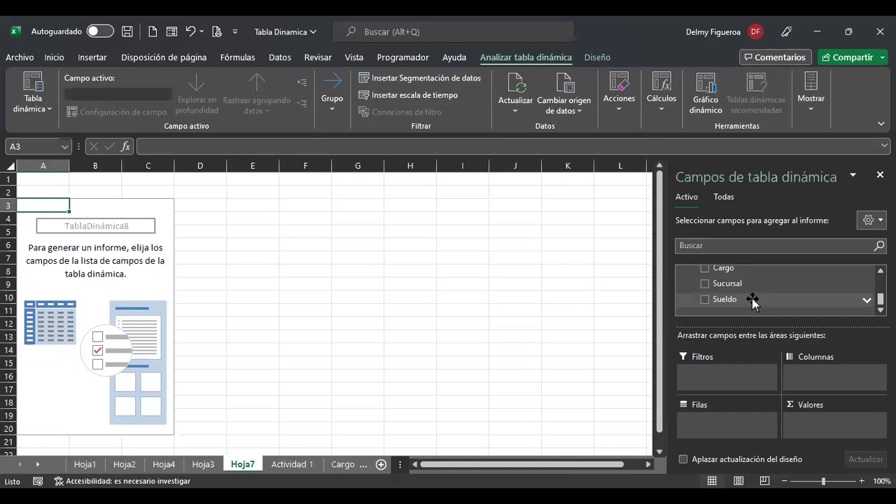
pyautogui.scroll(4, 752, 301)
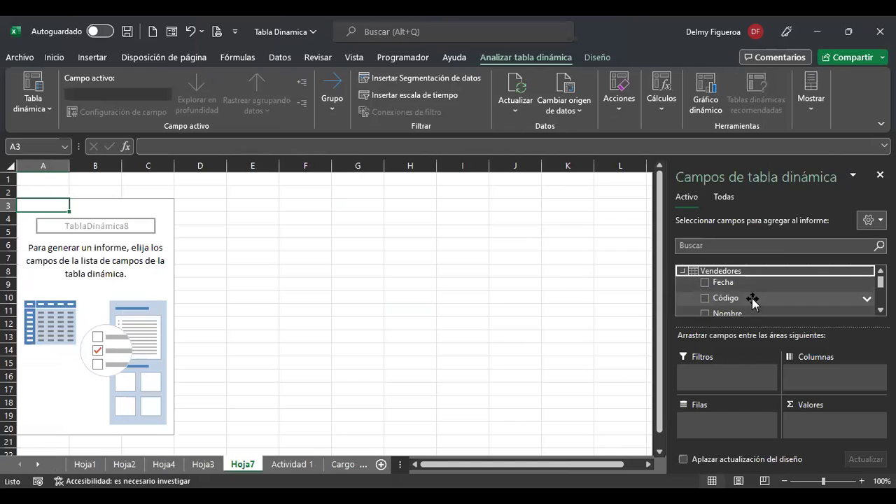
pyautogui.scroll(-4, 752, 301)
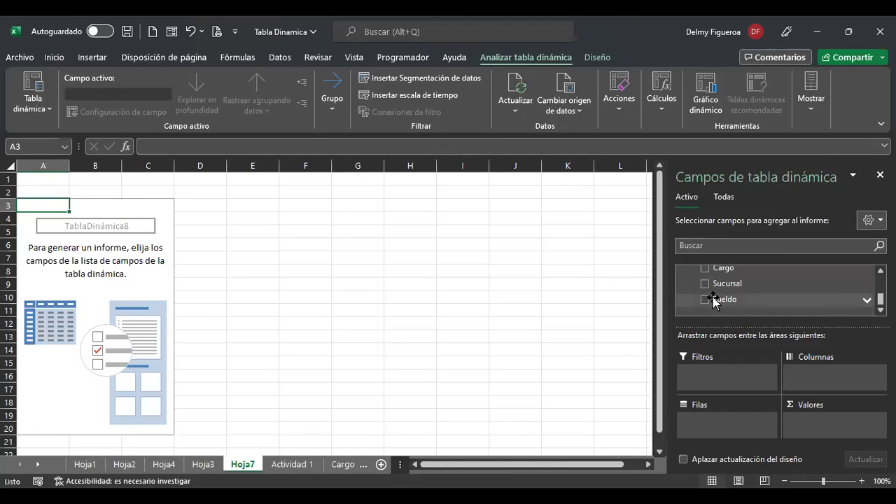
pyautogui.scroll(4, 716, 297)
pyautogui.click(684, 272)
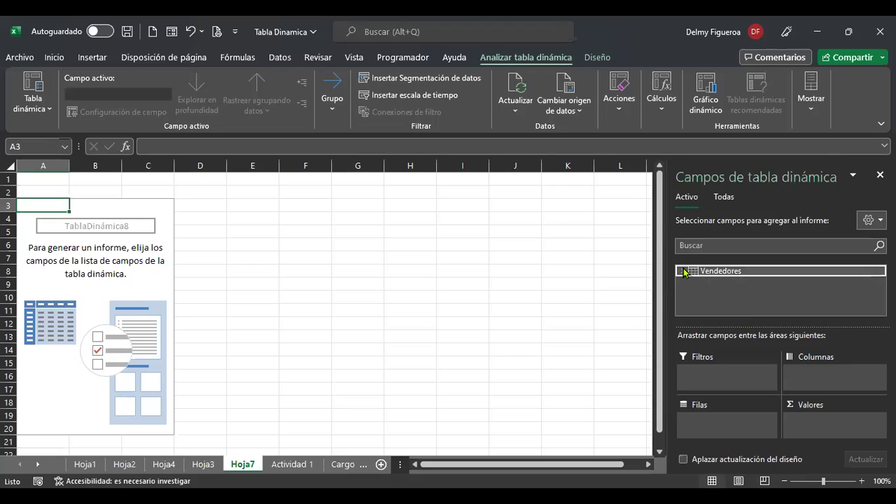
# Switch the pivot table's field list from the active table to all tables in the workbook.
pyautogui.click(724, 197)
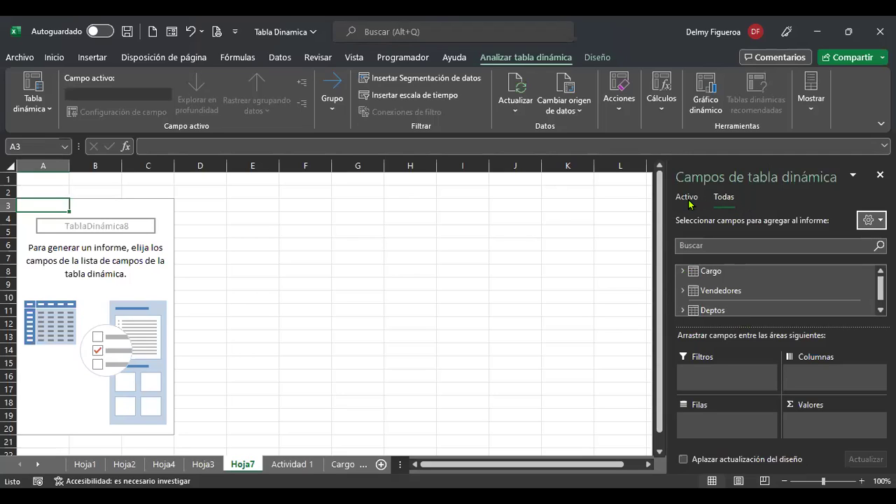
pyautogui.click(687, 201)
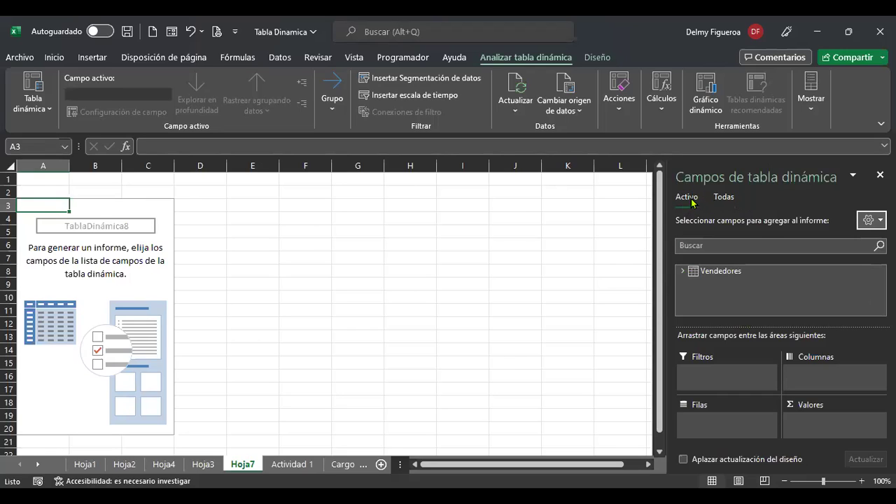
pyautogui.click(724, 198)
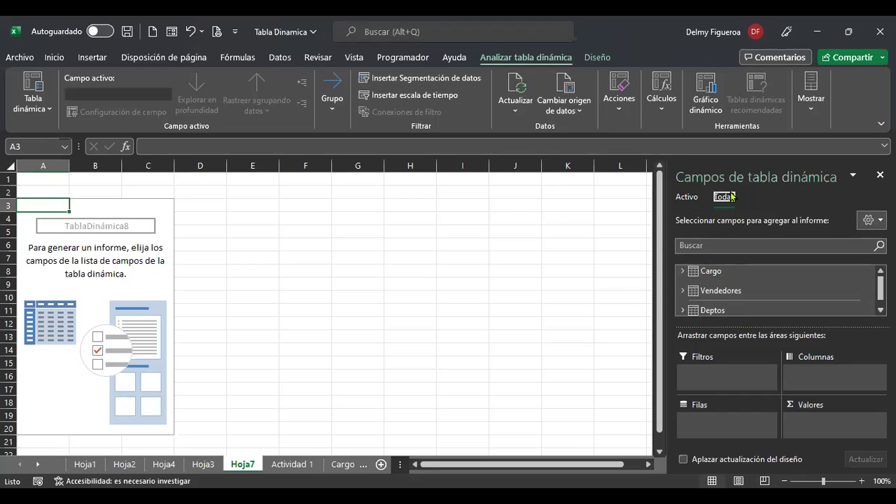
pyautogui.scroll(-1, 747, 296)
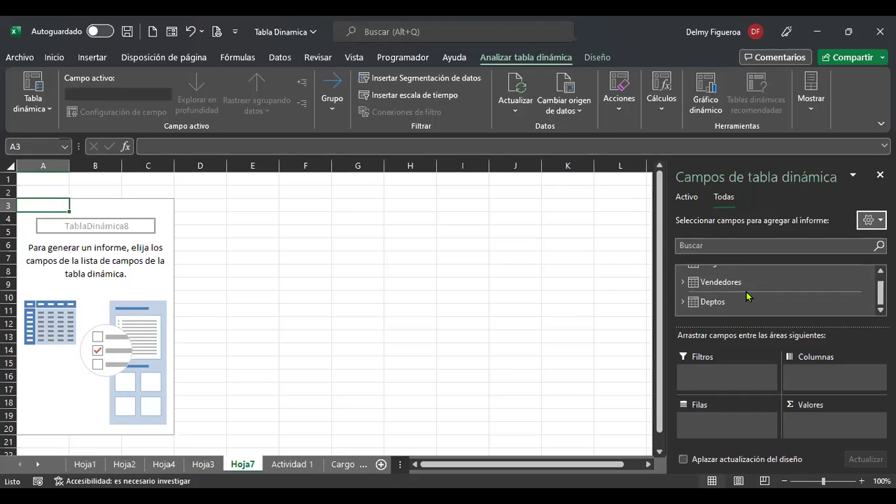
pyautogui.scroll(1, 747, 296)
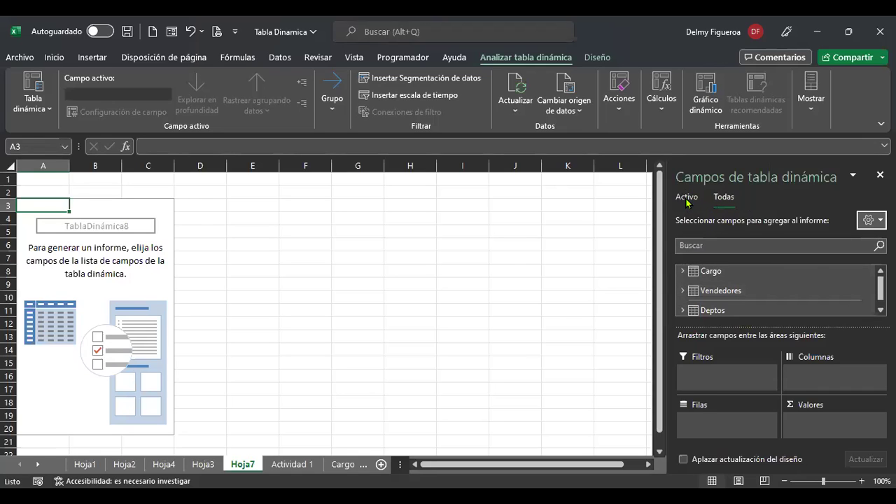
# Compare the field list of the Ingresos y Gastos pivot table on Hoja3, check the Cargo lookup sheet, and return to Hoja7.
pyautogui.click(212, 464)
pyautogui.click(340, 341)
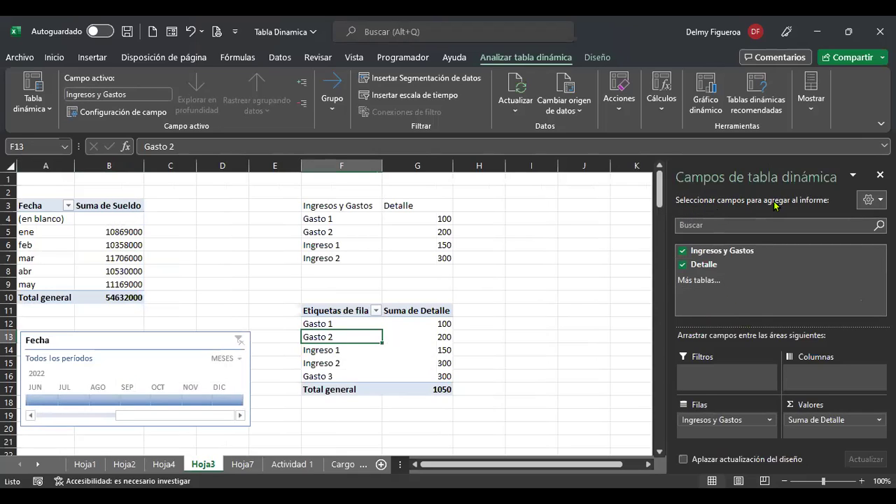
pyautogui.click(287, 468)
pyautogui.click(343, 466)
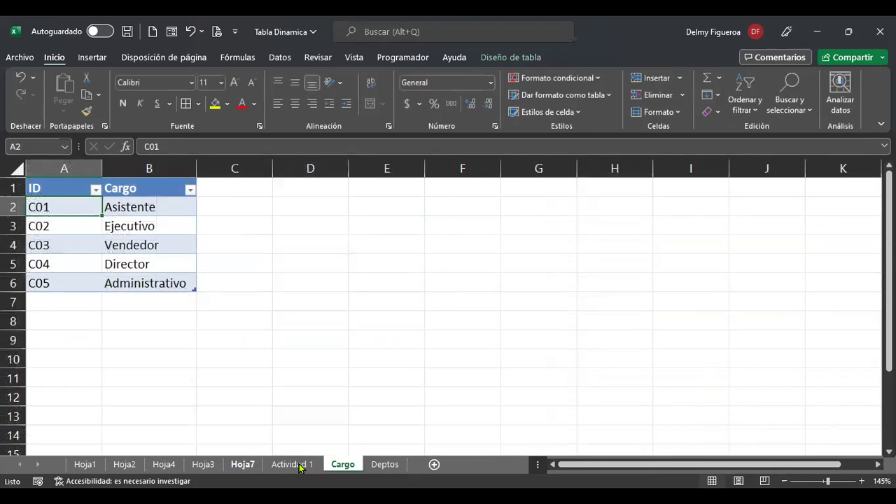
pyautogui.click(243, 465)
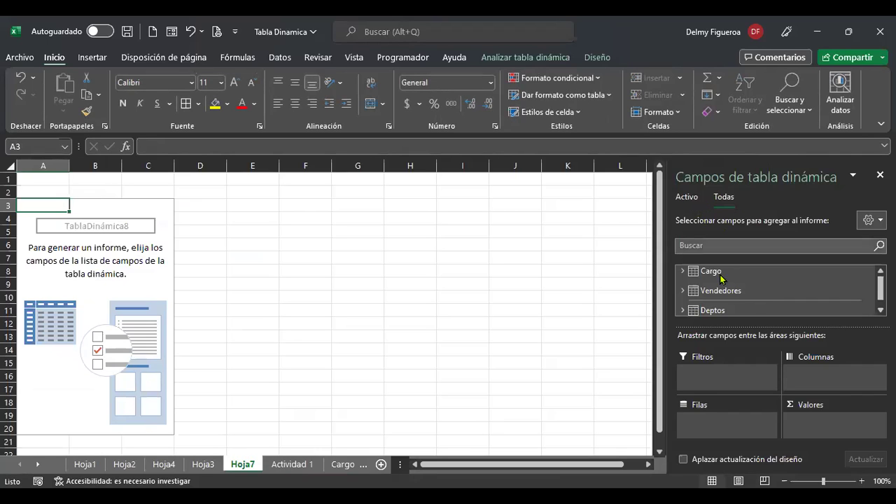
# Look over the Cargo, Vendedores and Deptos tables in the field list, check the Actividad 1 sheet, and return to Hoja7.
pyautogui.scroll(-1, 775, 293)
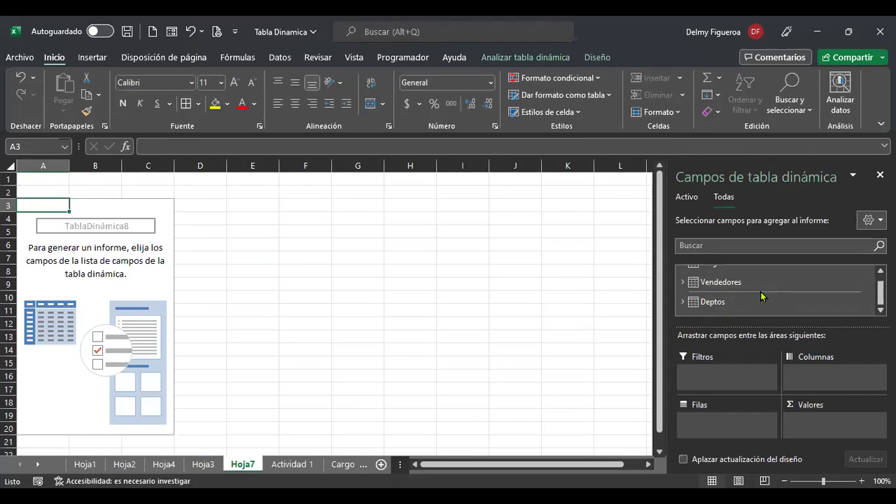
pyautogui.scroll(1, 760, 291)
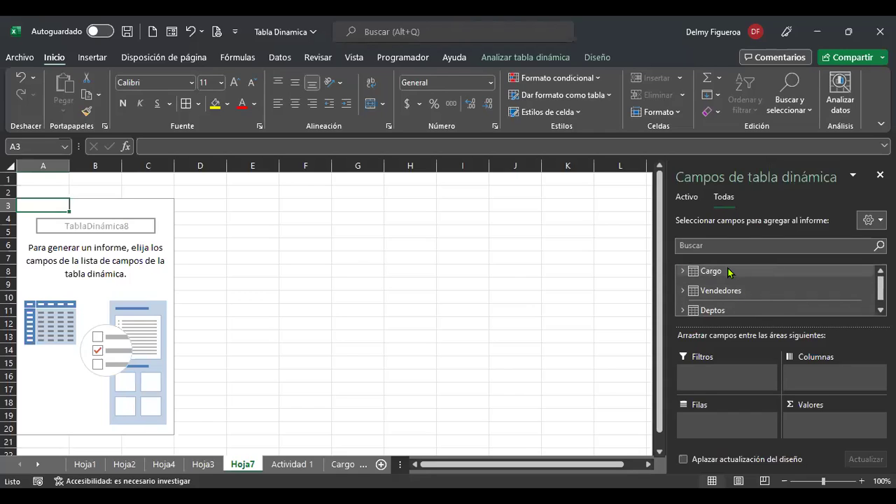
pyautogui.scroll(-1, 712, 291)
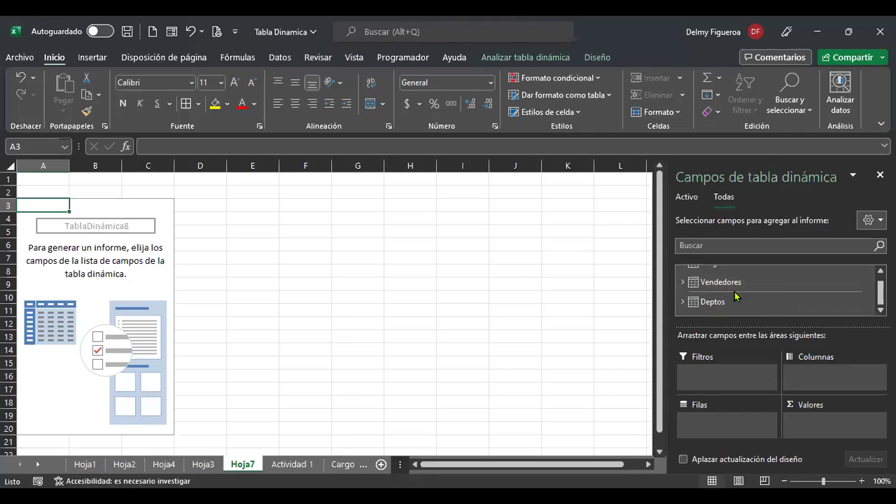
pyautogui.scroll(1, 741, 298)
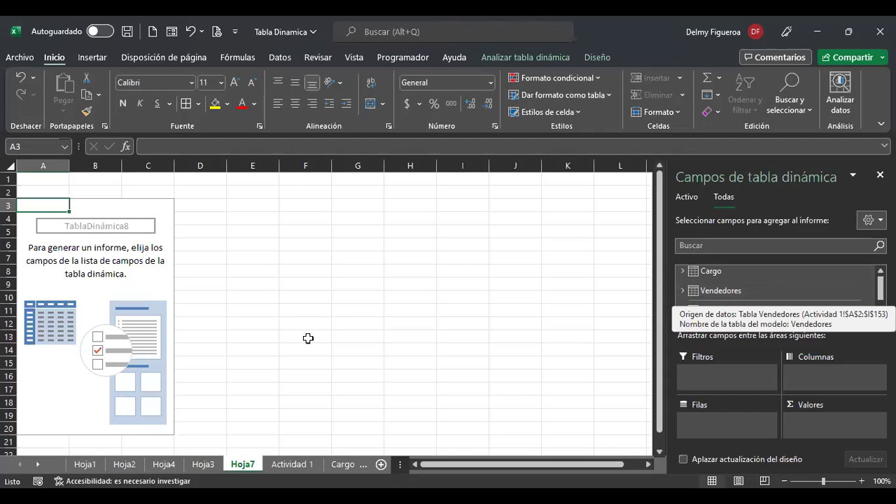
pyautogui.click(285, 464)
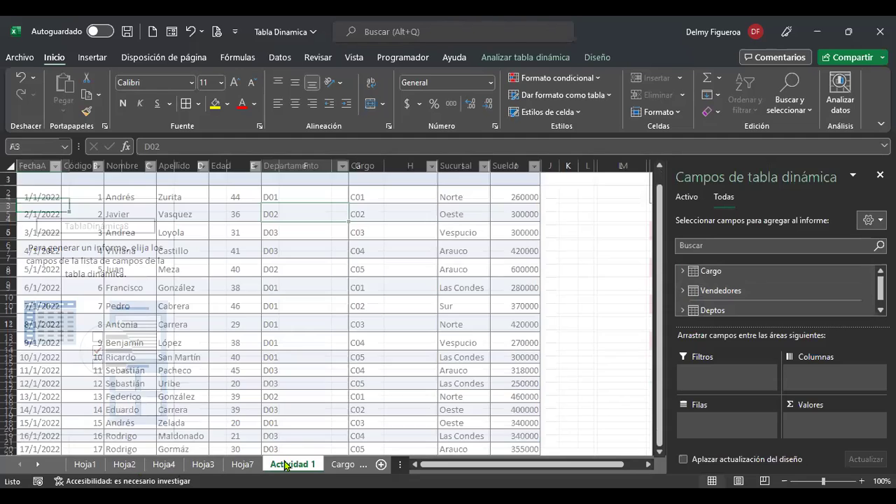
pyautogui.moveTo(732, 463); pyautogui.dragTo(681, 464)
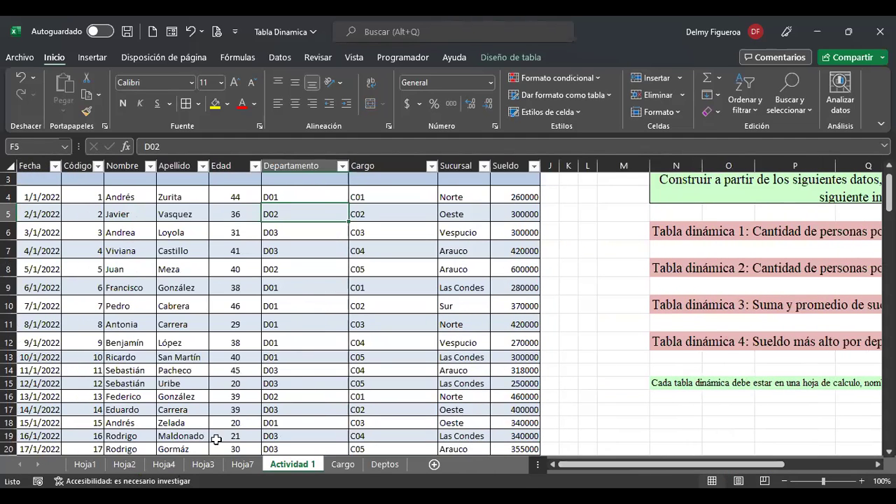
pyautogui.click(240, 465)
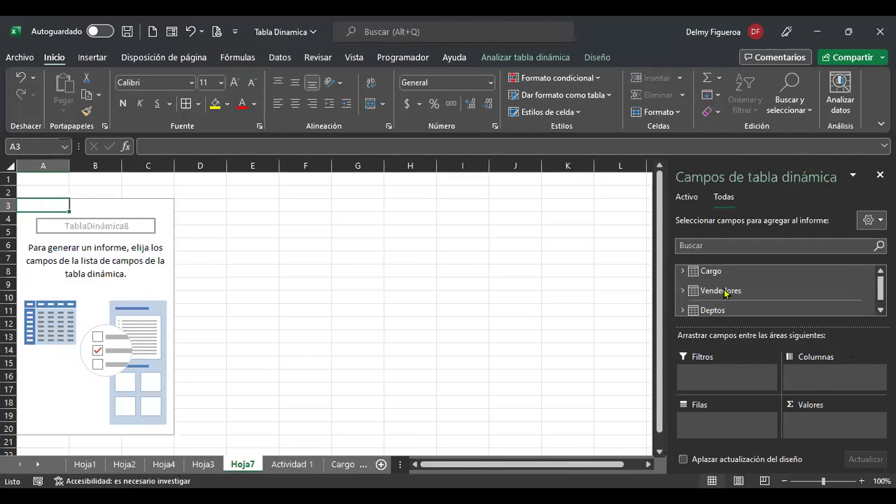
# Add the Código field of the Vendedores table to the pivot values, summarize it by Recuento, and collapse the table.
pyautogui.click(682, 291)
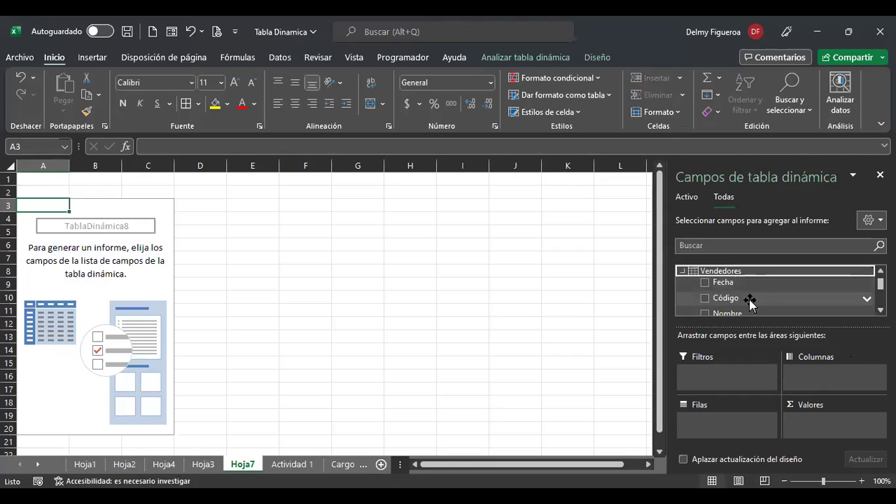
pyautogui.click(706, 299)
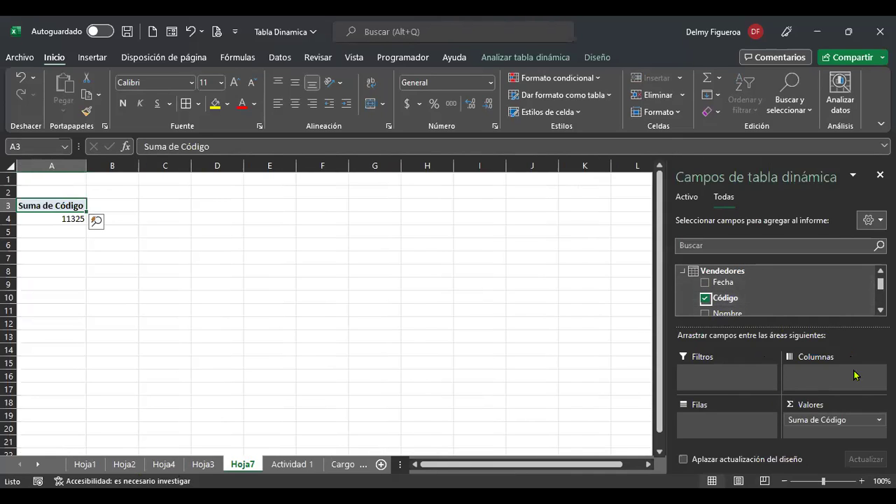
pyautogui.click(837, 419)
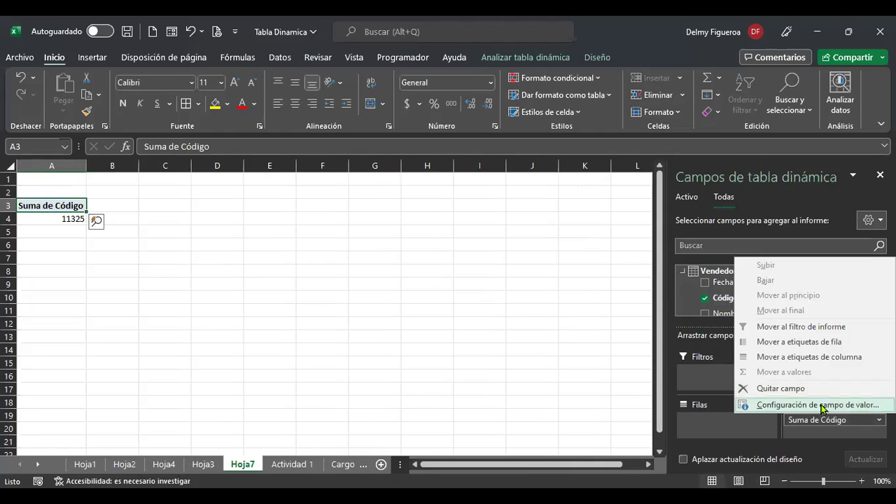
pyautogui.press('Return')
pyautogui.click(572, 287)
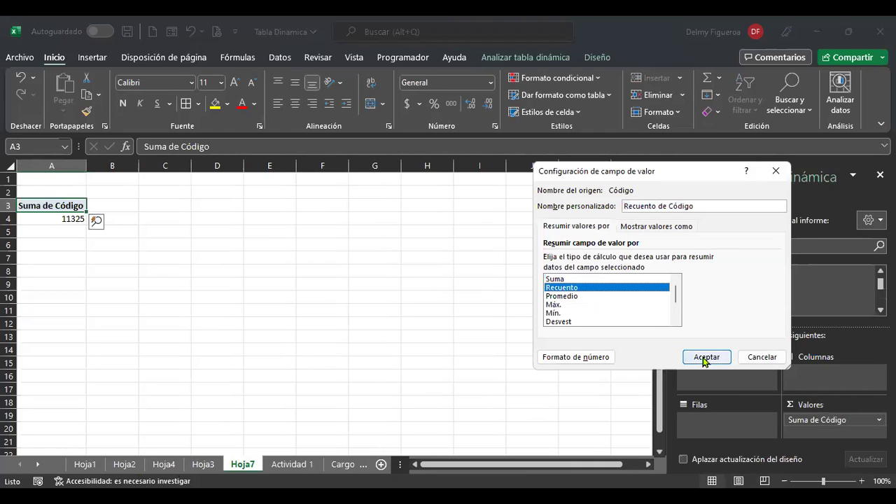
pyautogui.press('Return')
pyautogui.click(683, 271)
pyautogui.scroll(1, 683, 275)
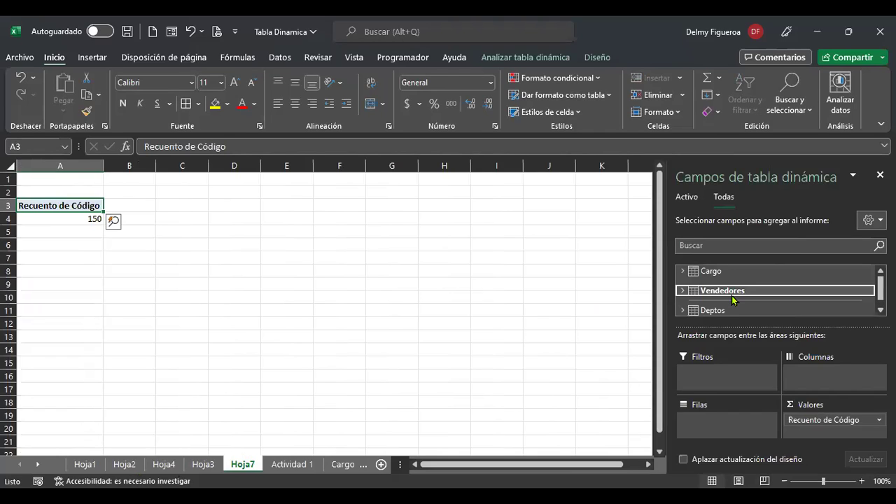
# Add the Cargo field of the Cargo table as the pivot table's row labels and inspect its count of Código.
pyautogui.click(683, 271)
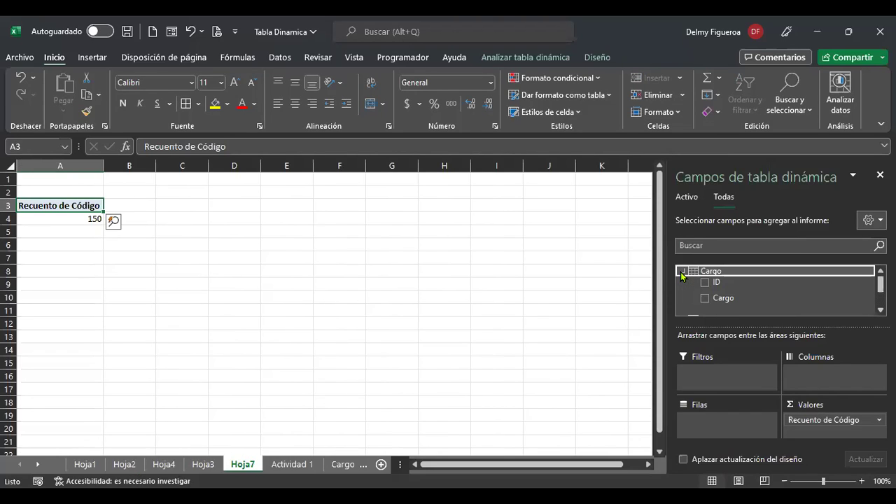
pyautogui.click(706, 301)
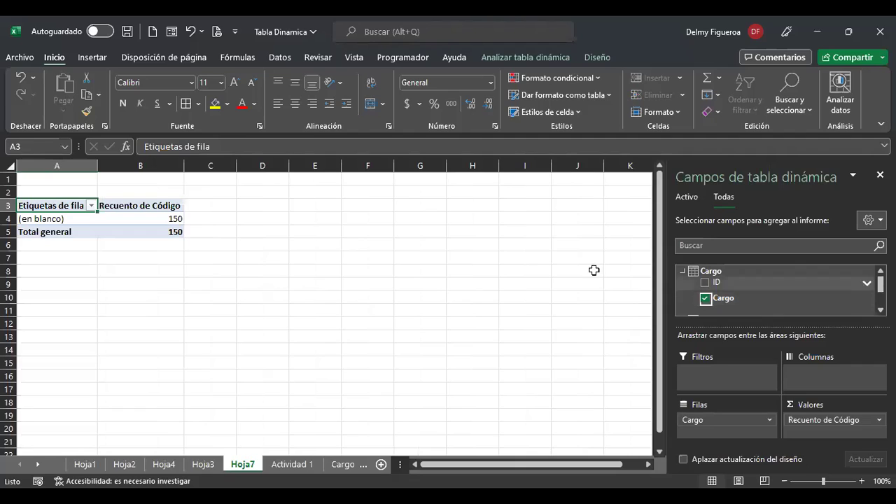
pyautogui.click(140, 218)
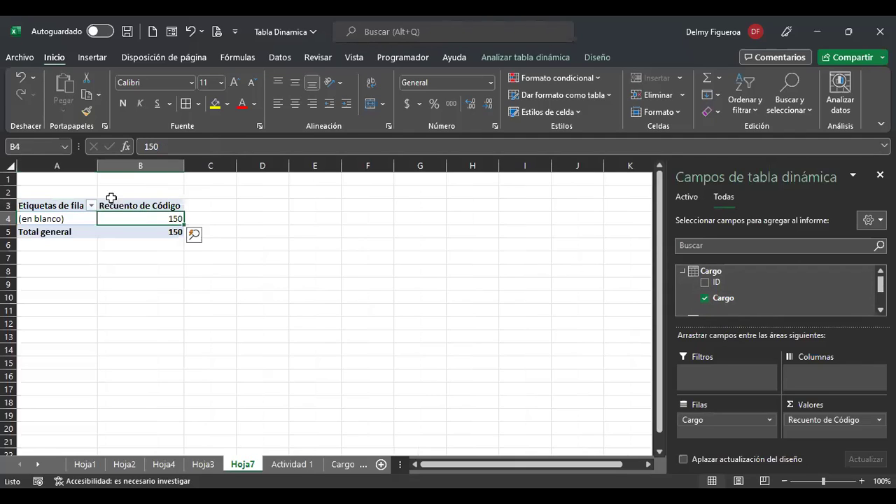
# Use the Cargo table's ID field instead of its Cargo field as the row labels, and collapse the Cargo table.
pyautogui.click(705, 283)
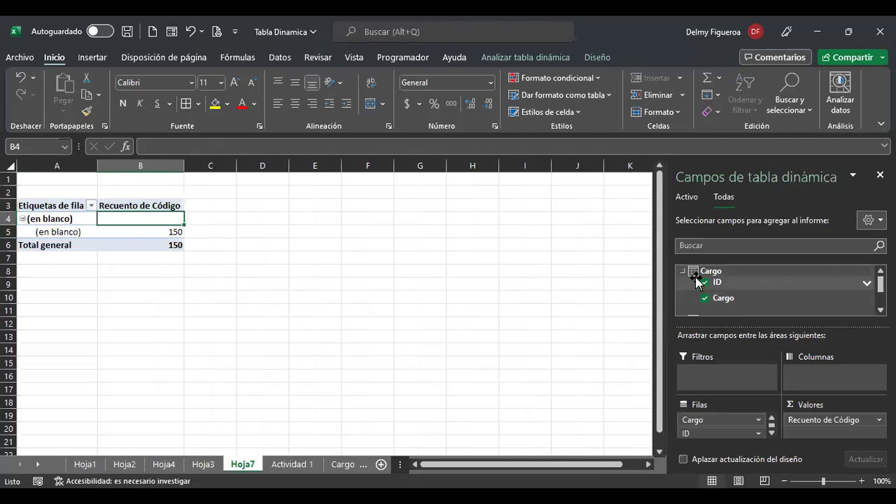
pyautogui.click(704, 282)
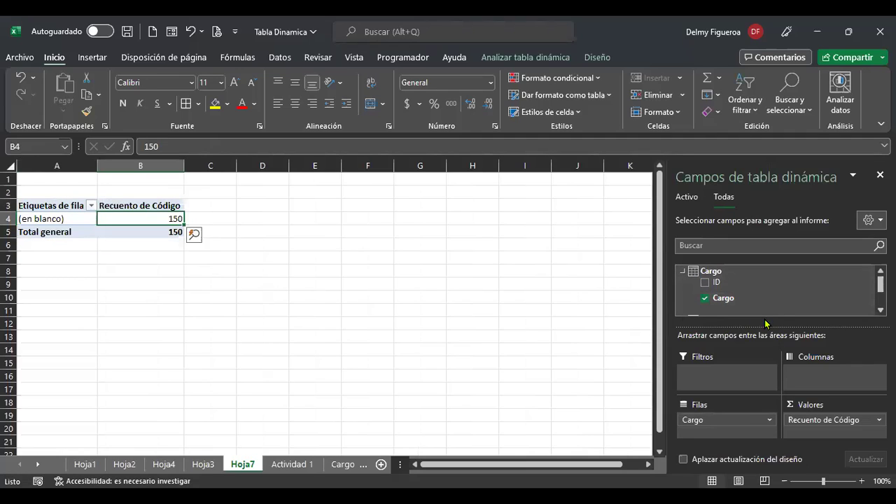
pyautogui.click(704, 297)
pyautogui.click(695, 280)
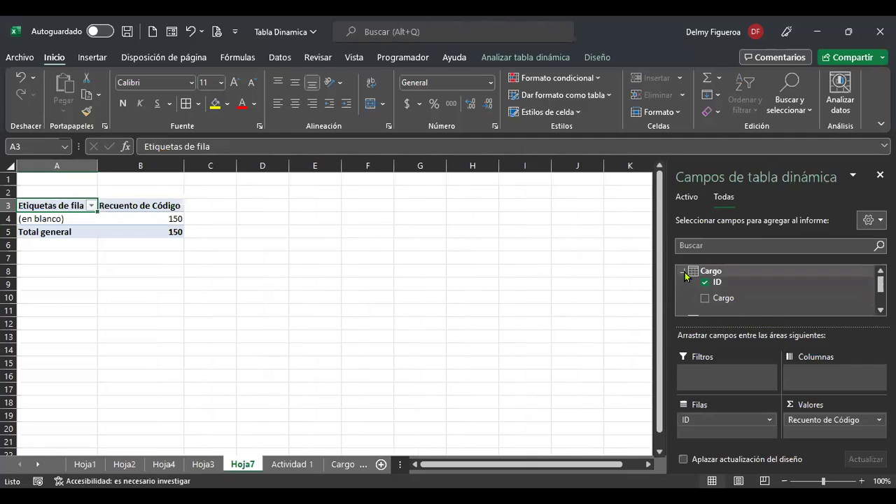
pyautogui.click(683, 272)
# Add the Cargo field of the Vendedores table to the pivot rows beneath ID, and collapse the Vendedores table.
pyautogui.click(683, 292)
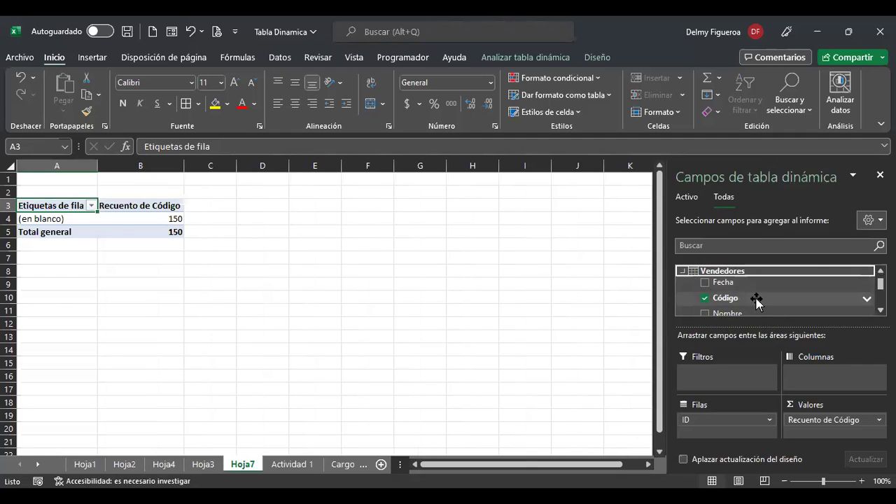
pyautogui.scroll(-3, 756, 299)
pyautogui.scroll(-1, 756, 299)
pyautogui.scroll(1, 756, 300)
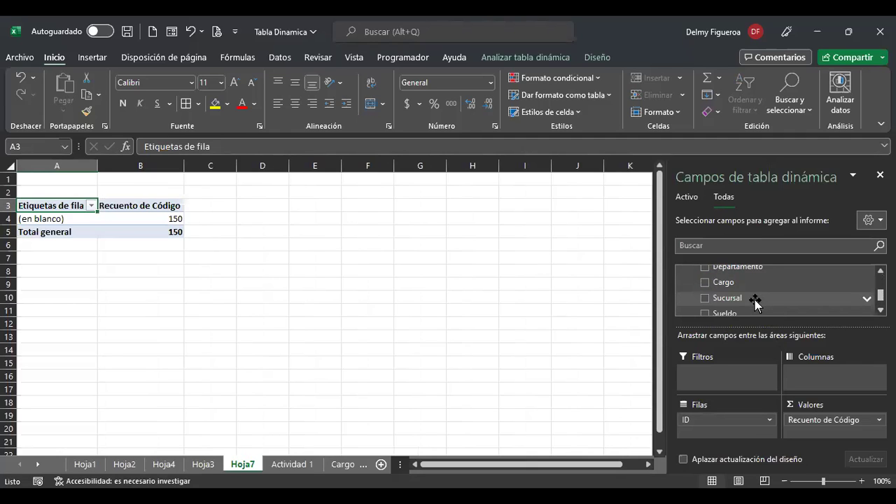
pyautogui.click(704, 283)
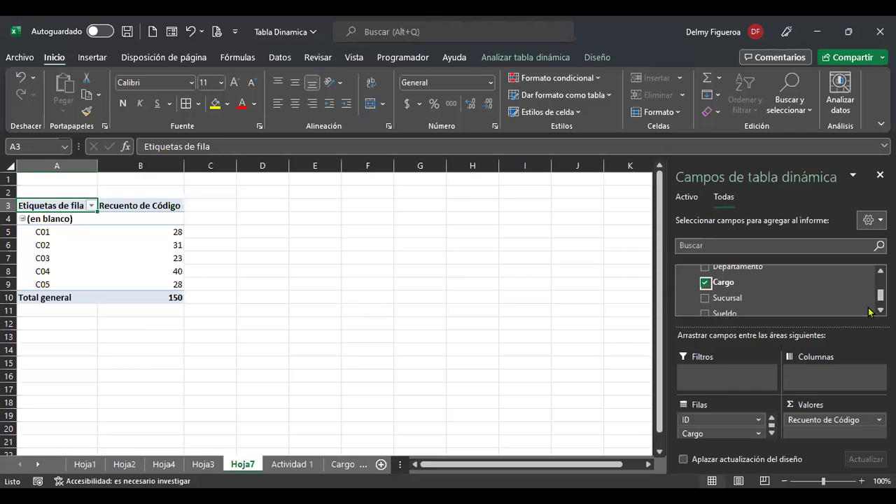
pyautogui.scroll(3, 770, 291)
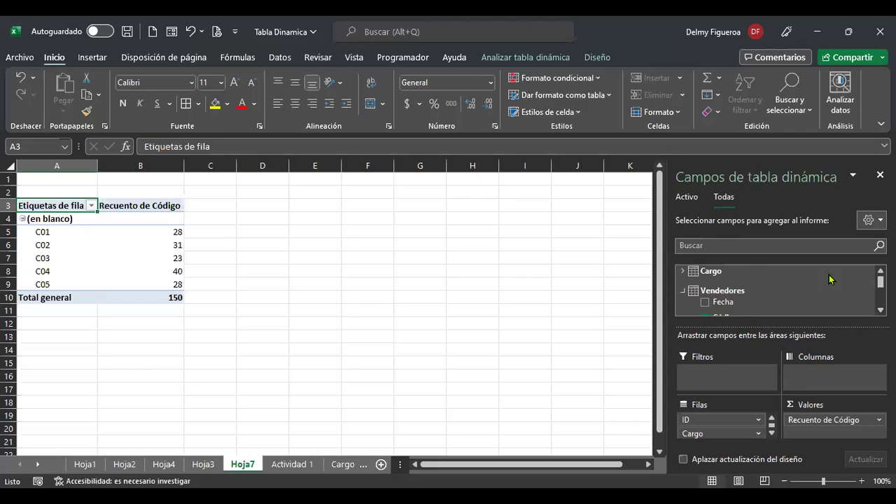
pyautogui.click(683, 293)
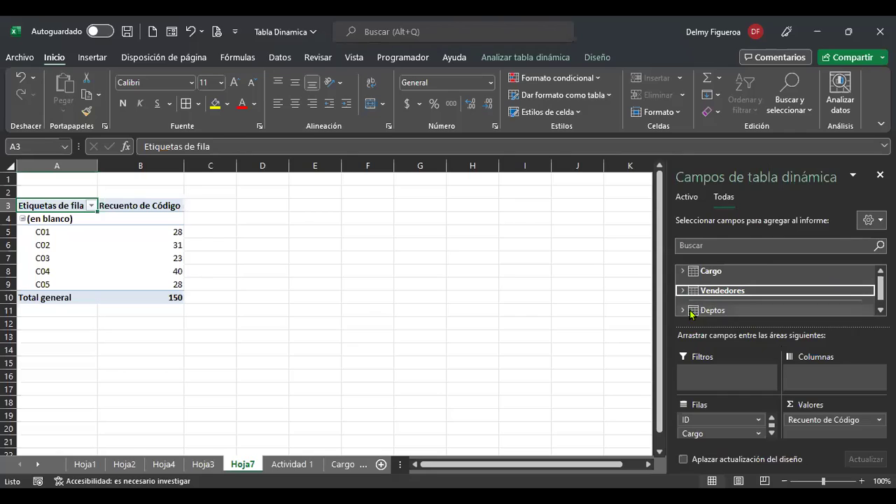
pyautogui.scroll(-1, 745, 302)
pyautogui.scroll(1, 744, 303)
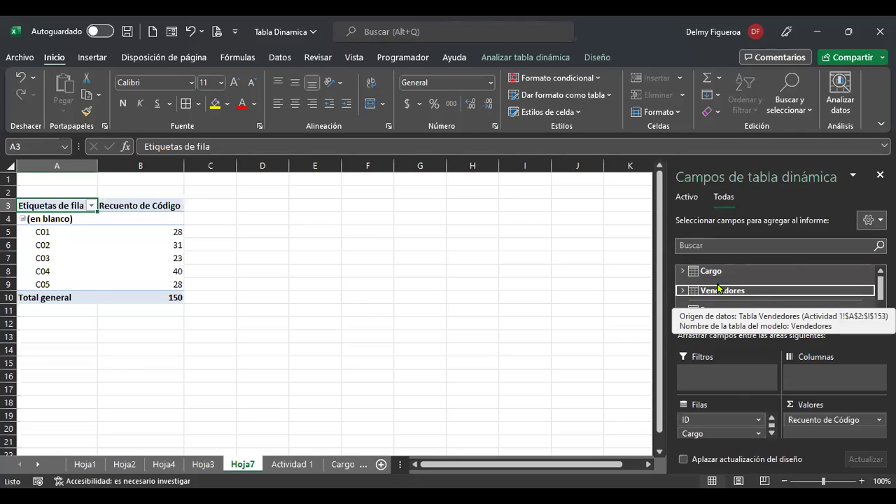
# Remove the Código field of the Vendedores table from the pivot table and check which Vendedores fields remain selected.
pyautogui.click(698, 295)
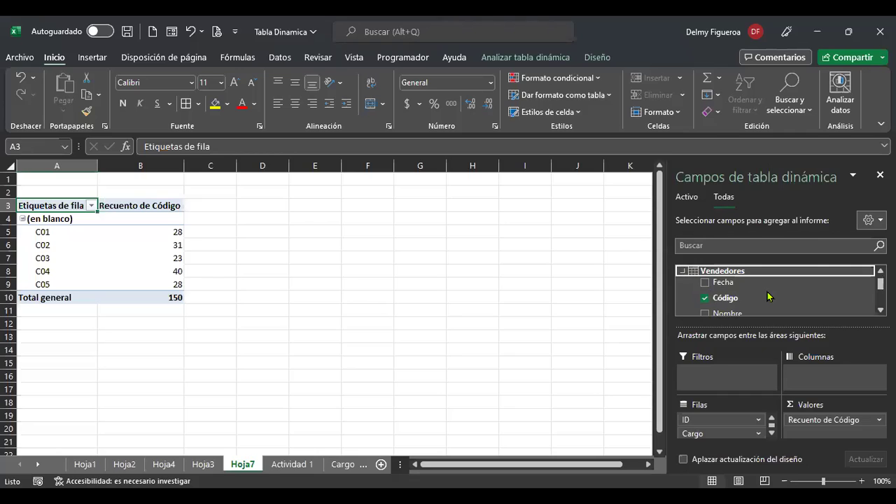
pyautogui.click(705, 299)
pyautogui.scroll(-2, 728, 301)
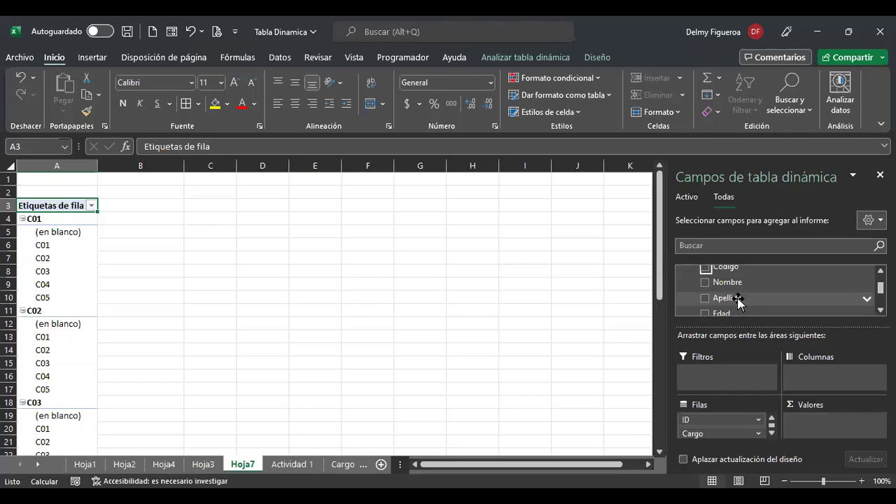
pyautogui.scroll(-2, 750, 300)
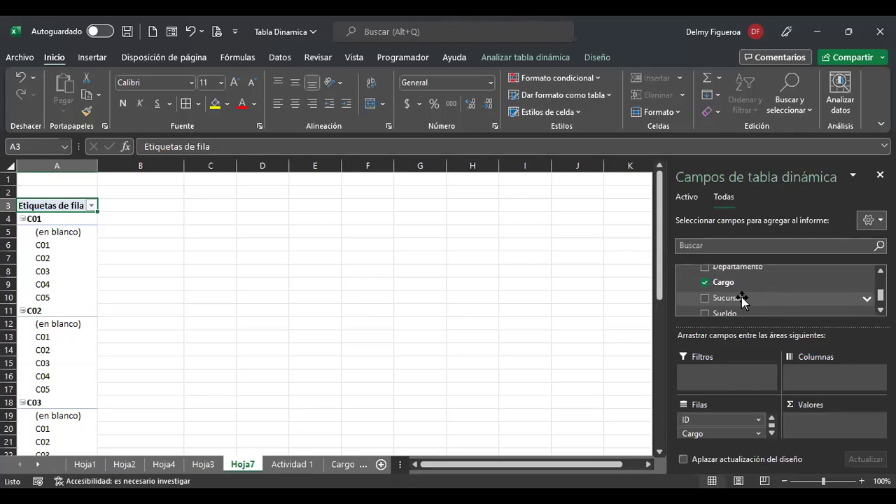
pyautogui.scroll(5, 747, 298)
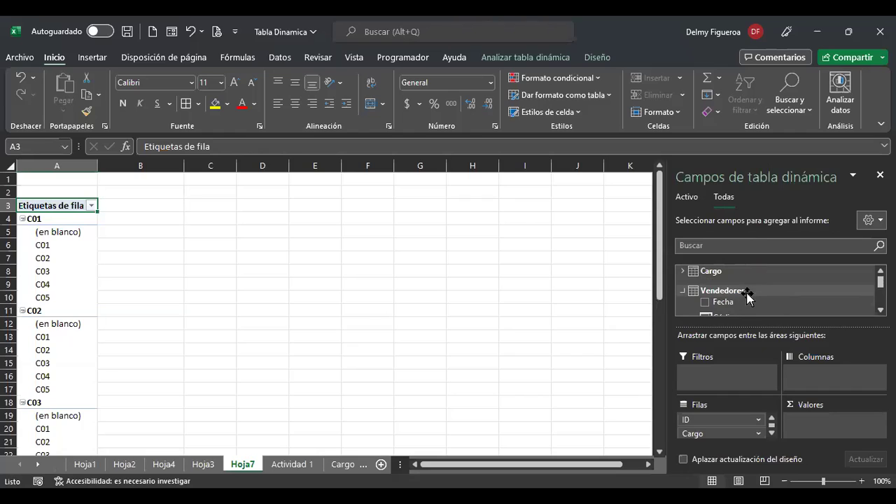
# Replace the ID field in the pivot rows with the Cargo field of the Cargo table, and collapse that table.
pyautogui.click(680, 272)
pyautogui.click(705, 299)
pyautogui.click(705, 283)
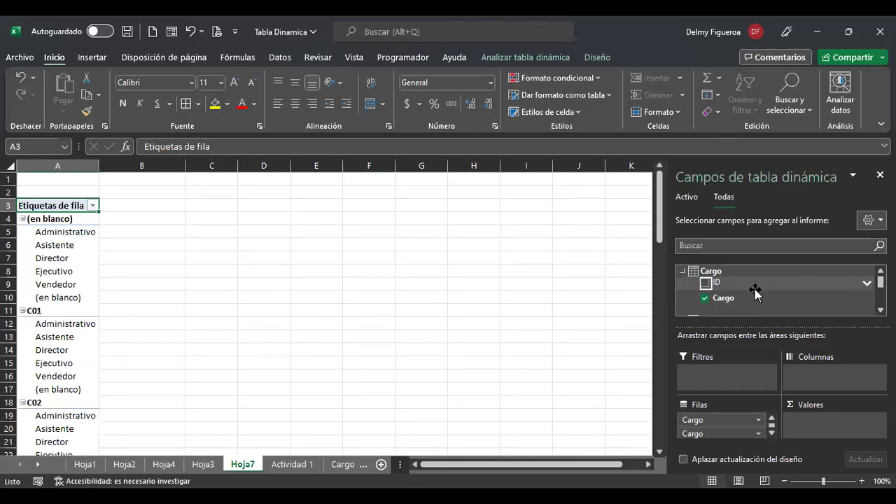
pyautogui.click(683, 272)
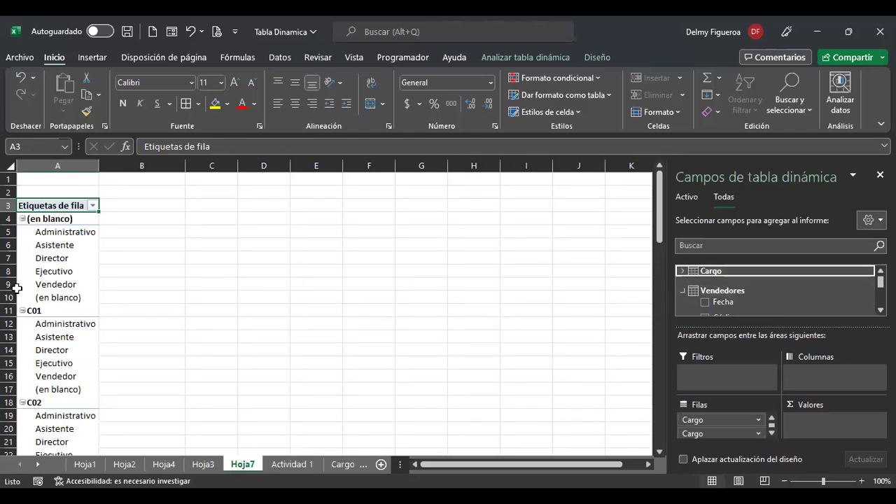
# Review which fields of the Vendedores table are selected in the pivot field list, and collapse the table.
pyautogui.click(683, 291)
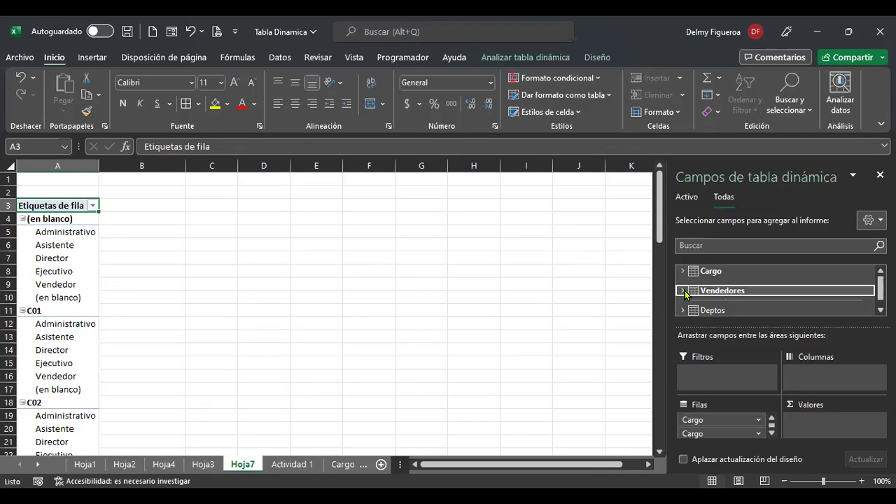
pyautogui.click(683, 291)
pyautogui.scroll(-2, 762, 296)
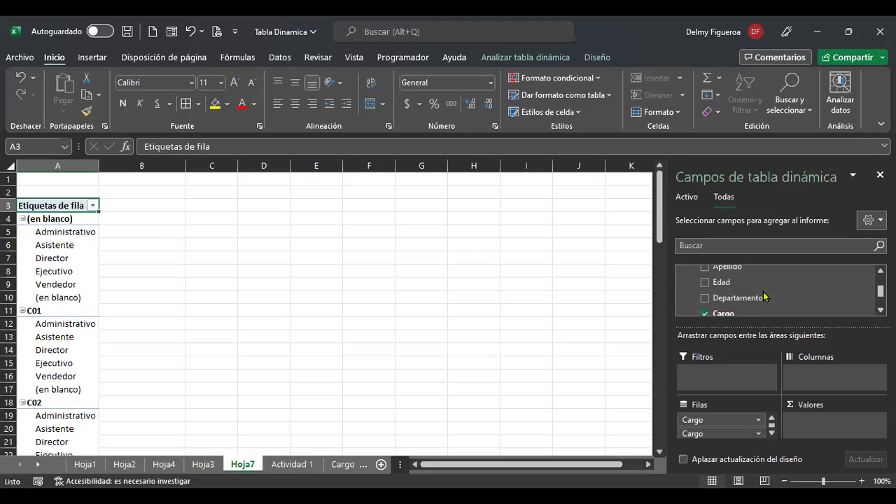
pyautogui.scroll(-2, 764, 296)
pyautogui.scroll(1, 728, 287)
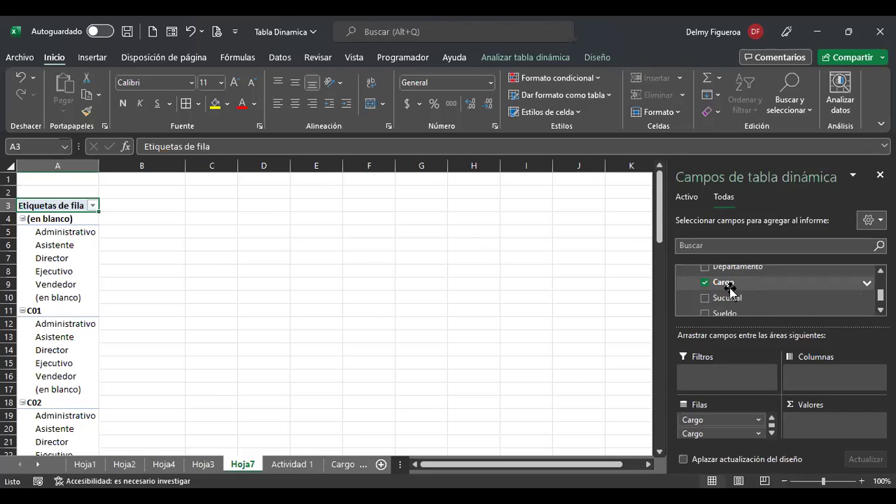
pyautogui.scroll(3, 744, 288)
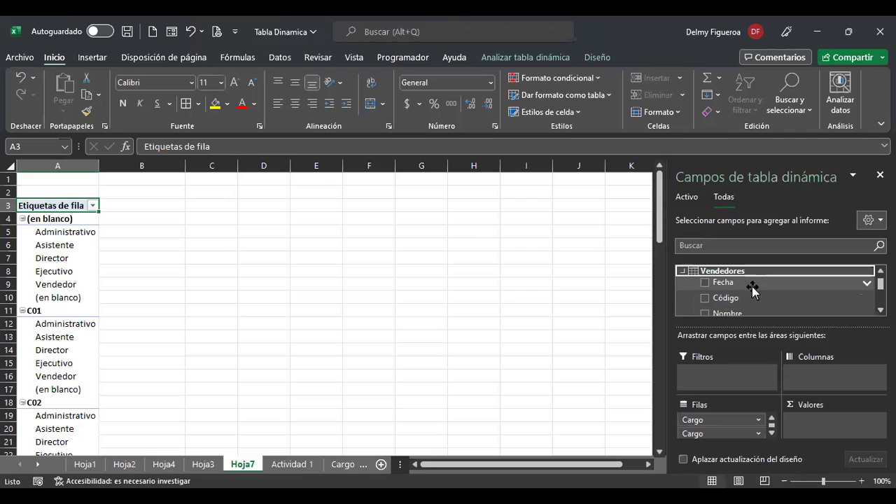
pyautogui.click(684, 273)
pyautogui.scroll(1, 682, 277)
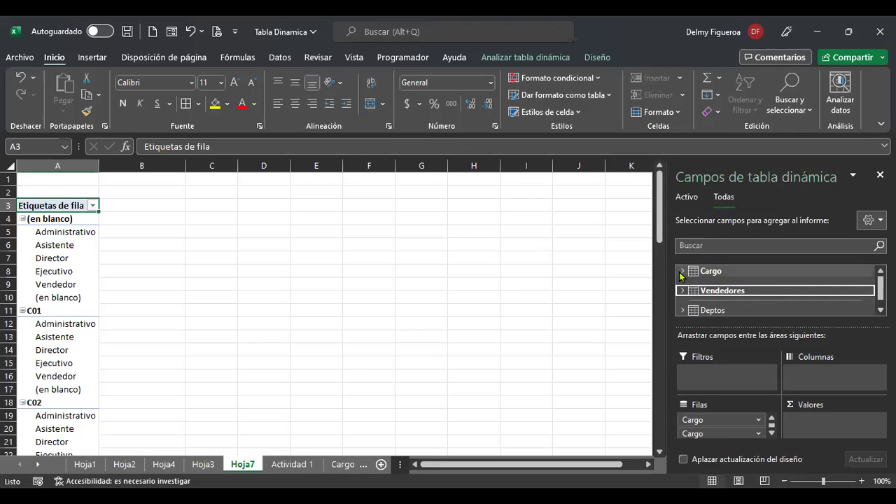
# Check the selected fields of the Cargo table, and compare the Cargo codes on the Actividad 1 sheet with the Cargo sheet.
pyautogui.click(682, 273)
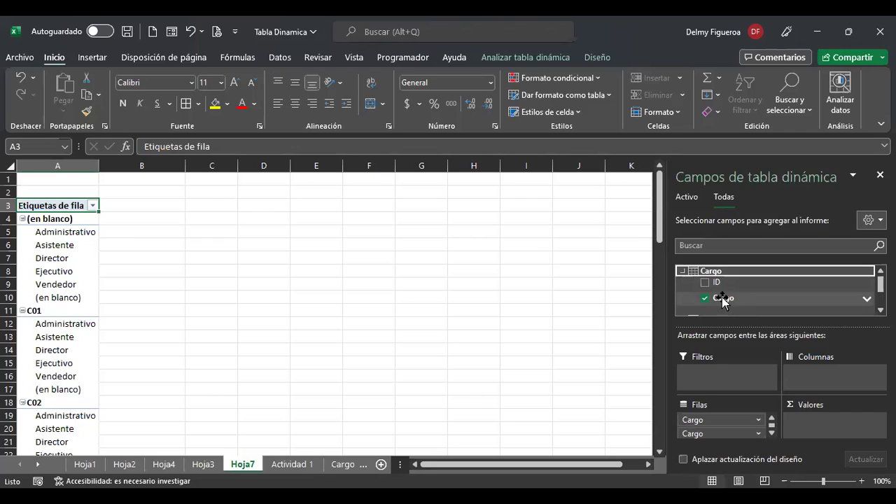
pyautogui.click(683, 273)
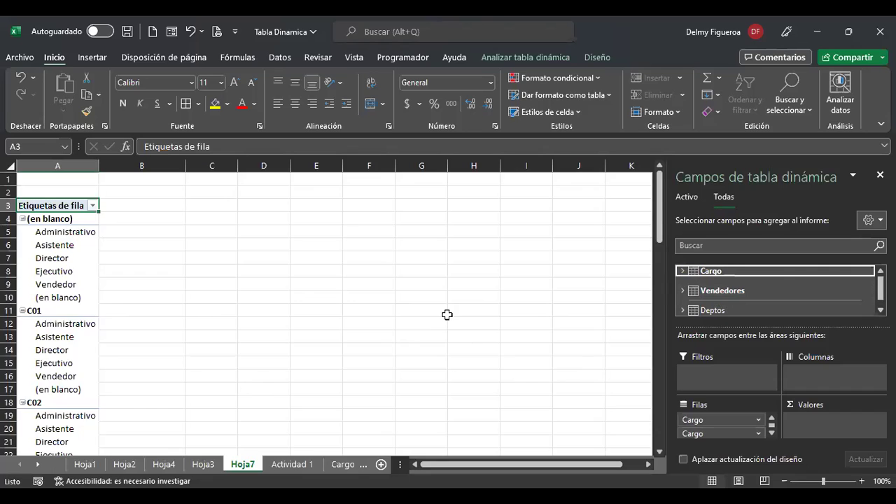
pyautogui.scroll(-1, 286, 338)
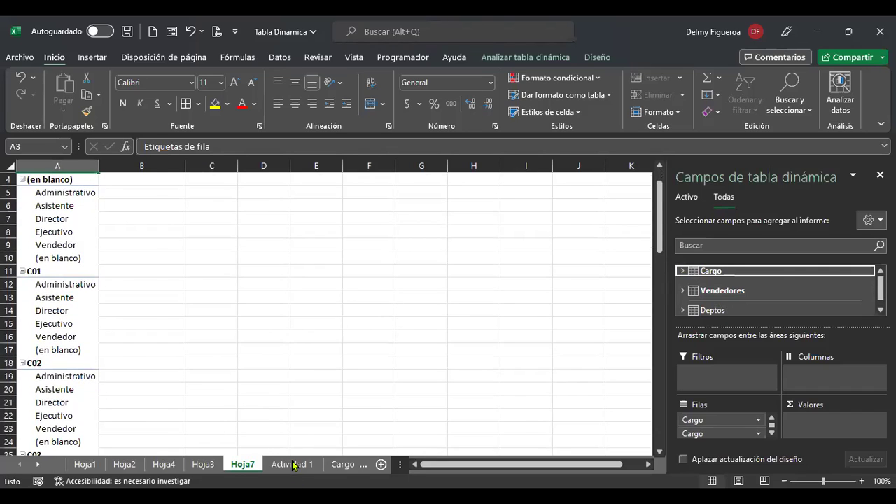
pyautogui.click(293, 464)
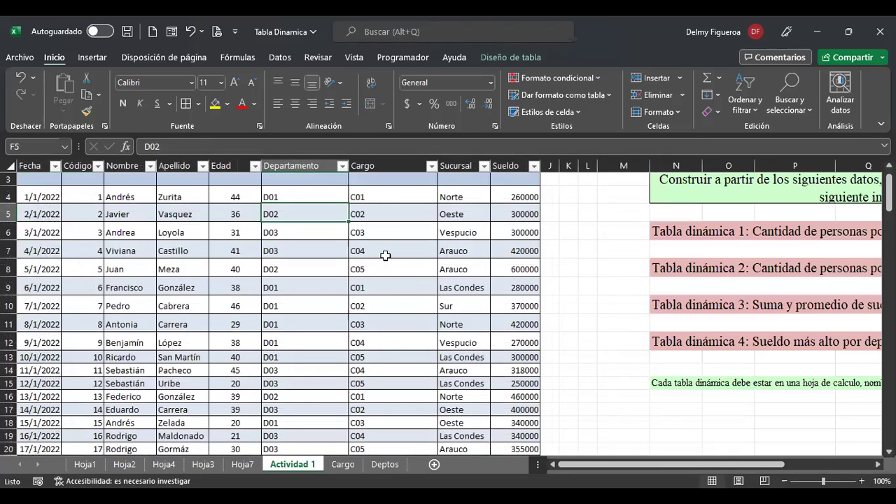
pyautogui.click(390, 196)
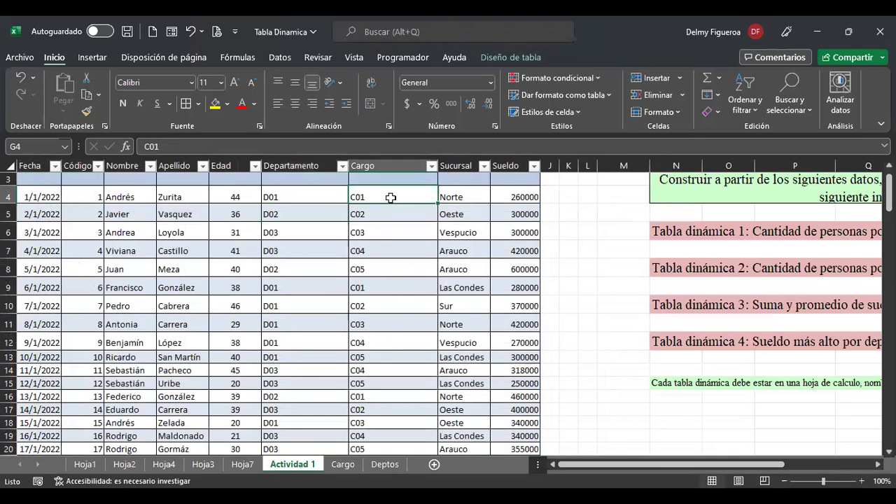
pyautogui.click(354, 468)
pyautogui.click(295, 467)
pyautogui.click(342, 464)
pyautogui.click(243, 464)
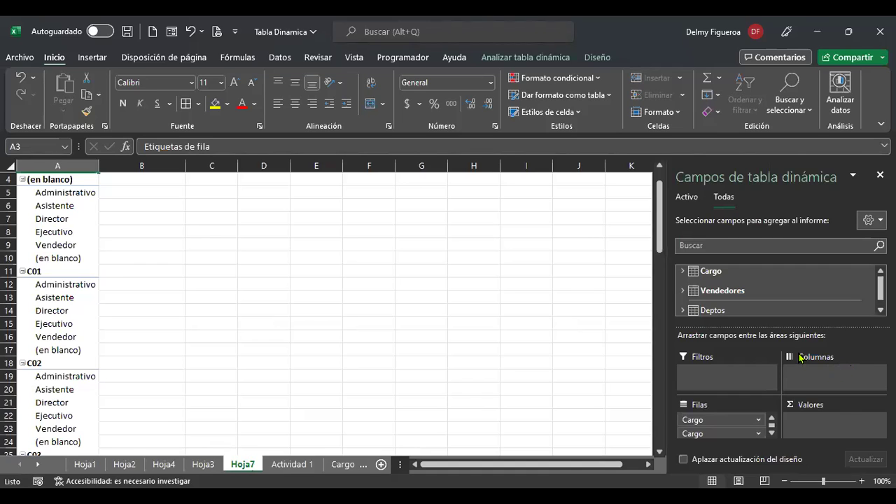
# Move the Cargo table's Cargo field to the pivot columns and add the Sueldo field of the Vendedores table as summed values.
pyautogui.moveTo(807, 385); pyautogui.dragTo(808, 387)
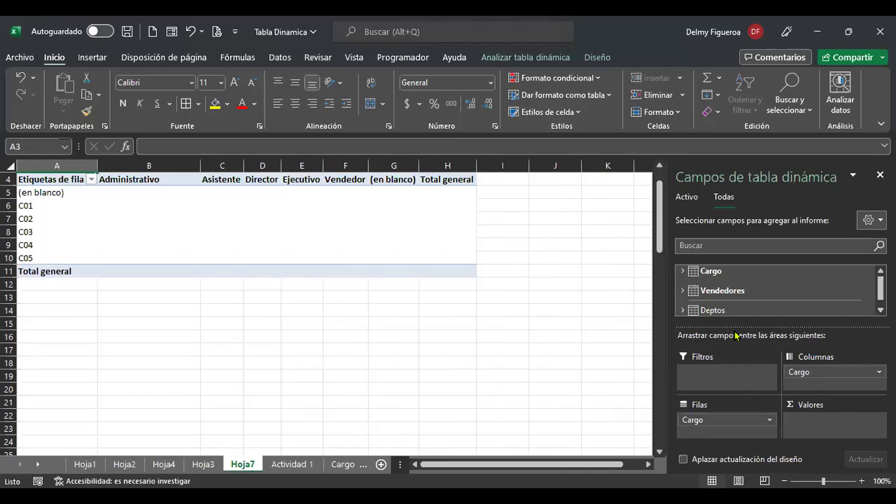
pyautogui.click(683, 291)
pyautogui.scroll(-5, 759, 297)
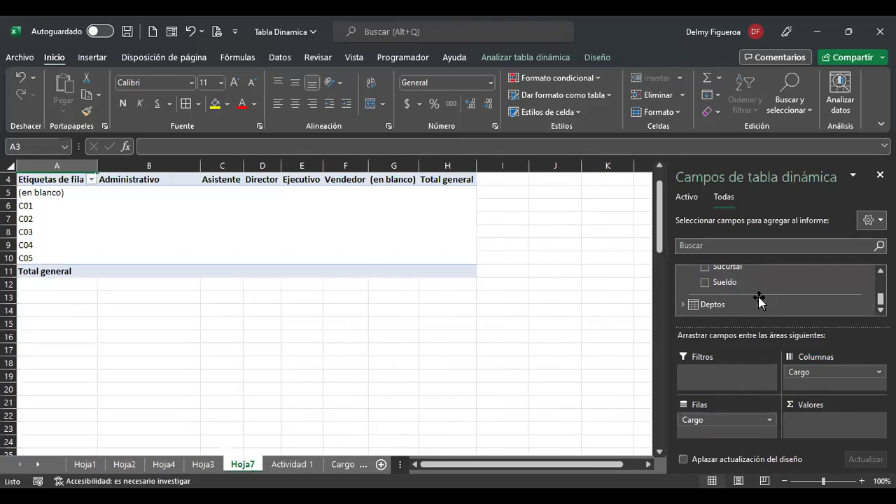
pyautogui.click(703, 282)
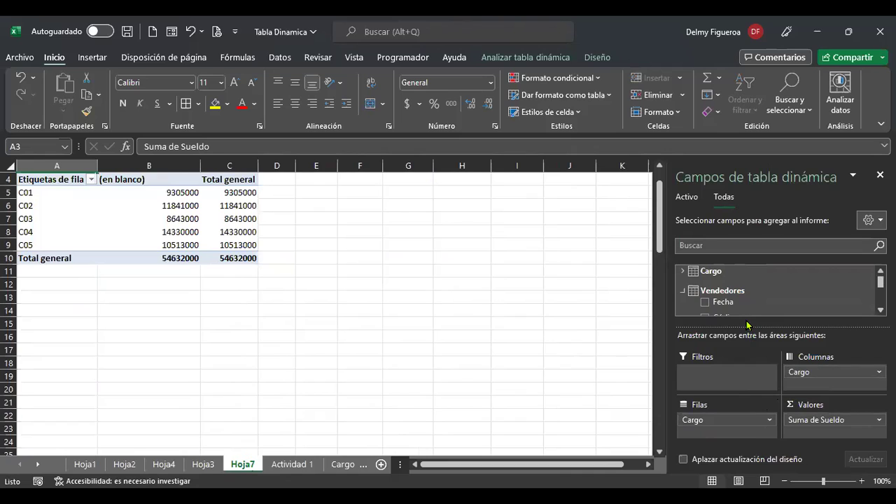
pyautogui.click(681, 293)
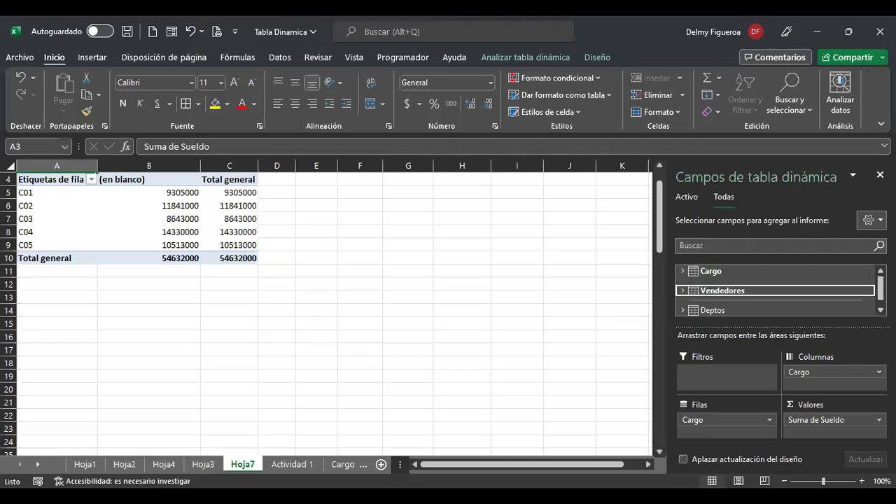
# Compare the Actividad 1 data with the Cargo lookup sheet again, and return to the pivot table on Hoja7.
pyautogui.click(293, 464)
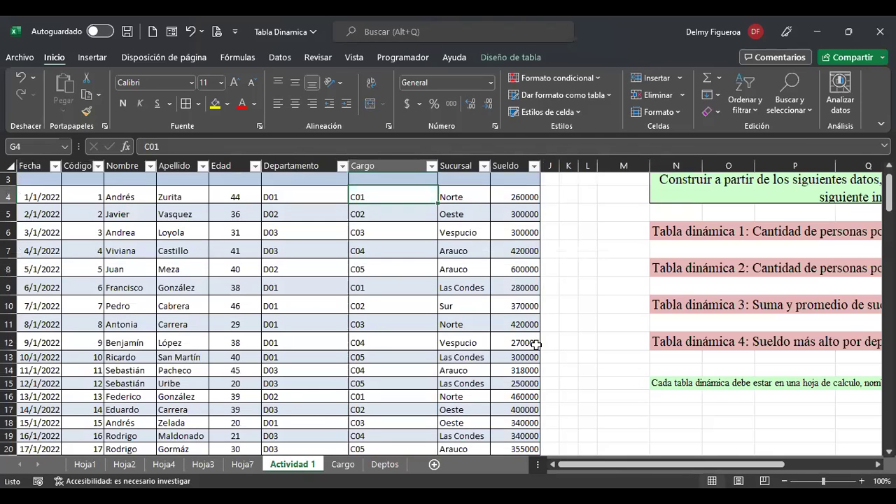
pyautogui.click(342, 464)
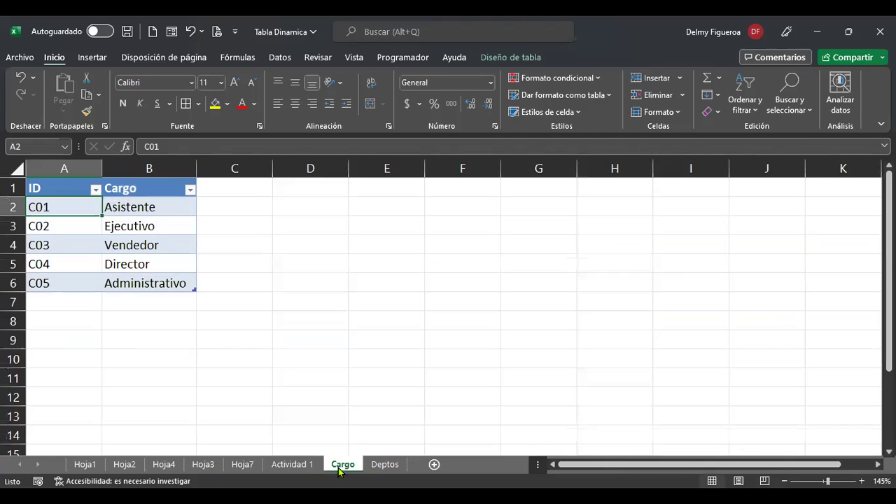
pyautogui.click(306, 464)
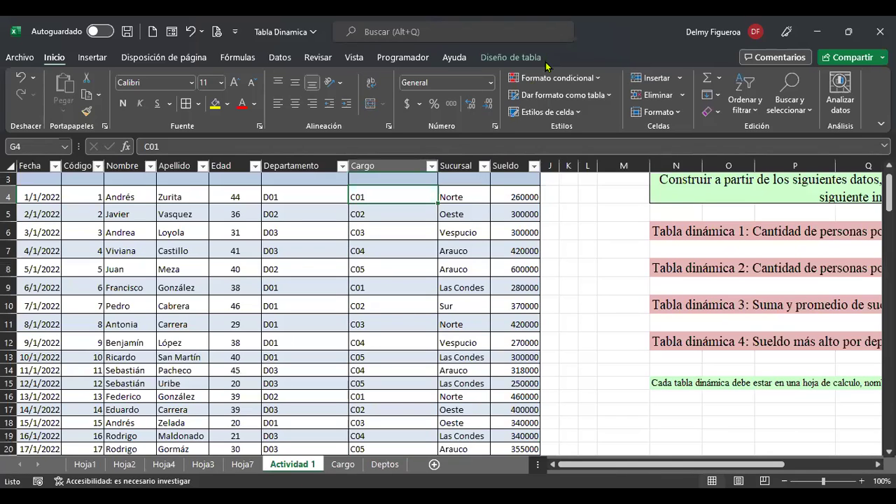
pyautogui.click(243, 464)
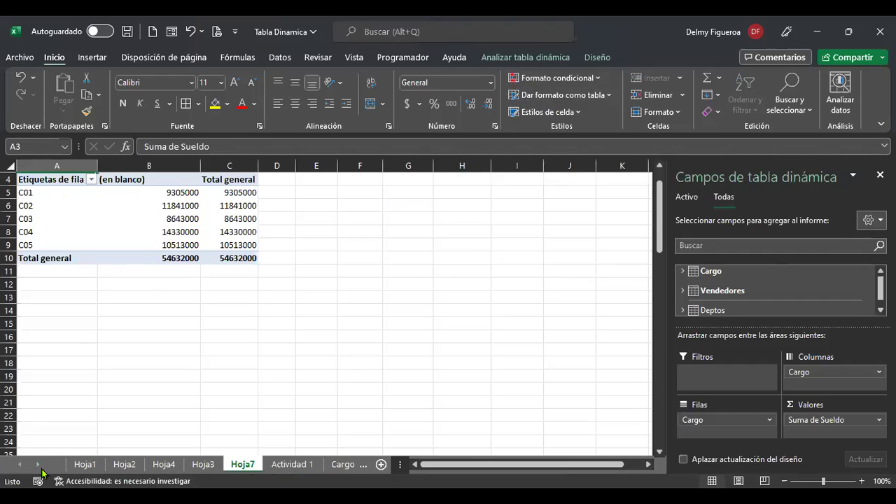
# Start a new data-model relationship from the Actividad 1 sheet, with Vendedores as the table and Departamento as its foreign column.
pyautogui.click(293, 467)
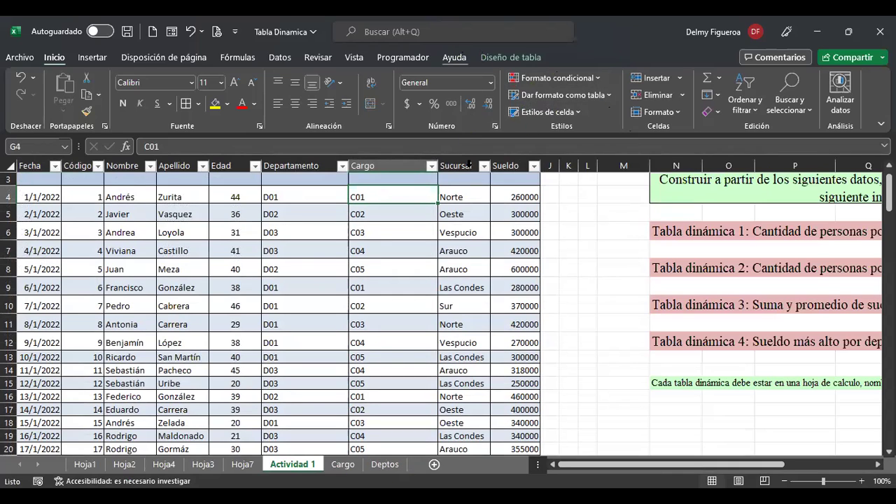
pyautogui.click(279, 59)
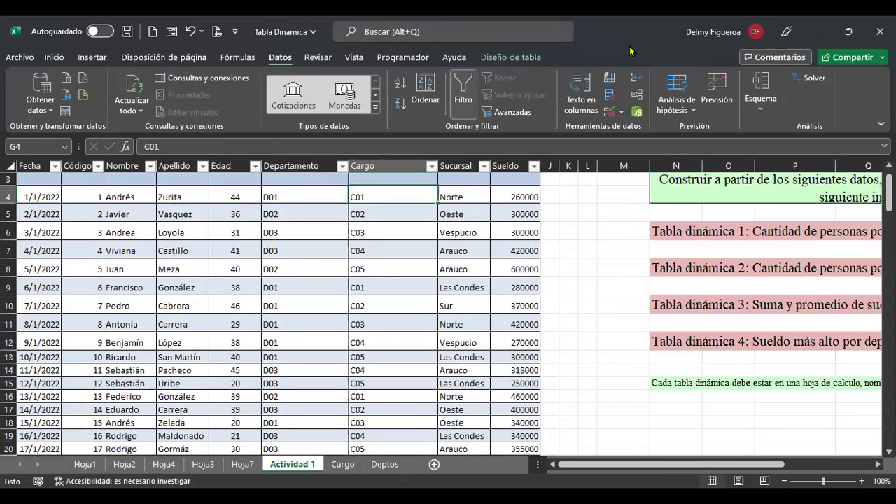
pyautogui.click(637, 98)
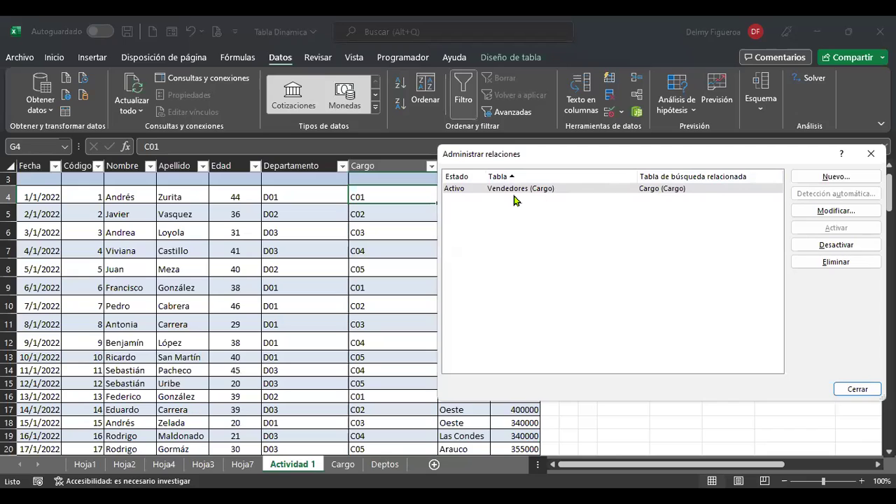
pyautogui.click(861, 179)
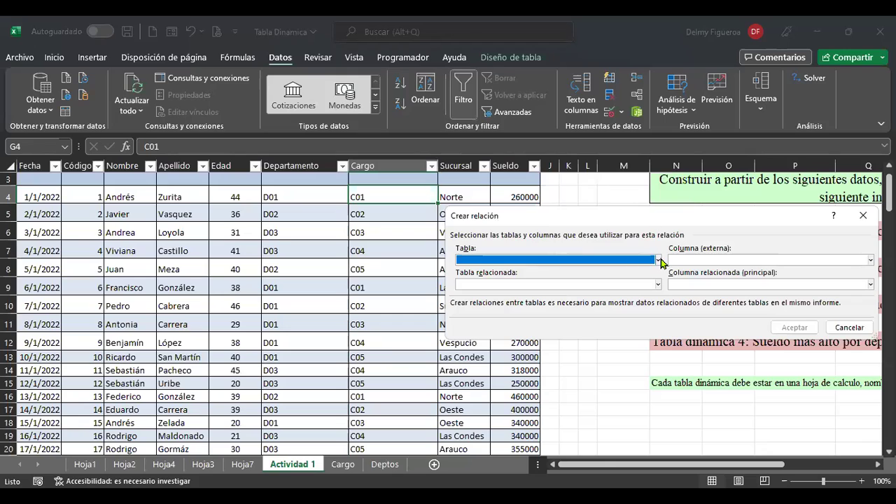
pyautogui.click(659, 261)
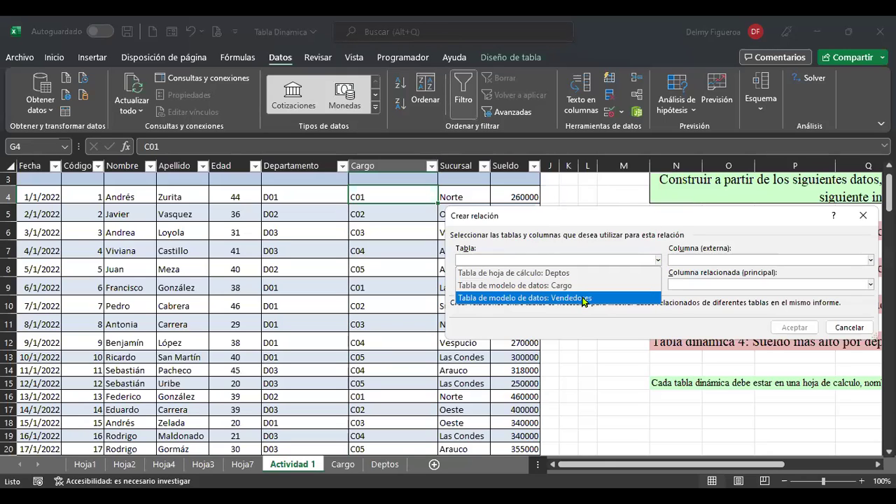
pyautogui.click(583, 298)
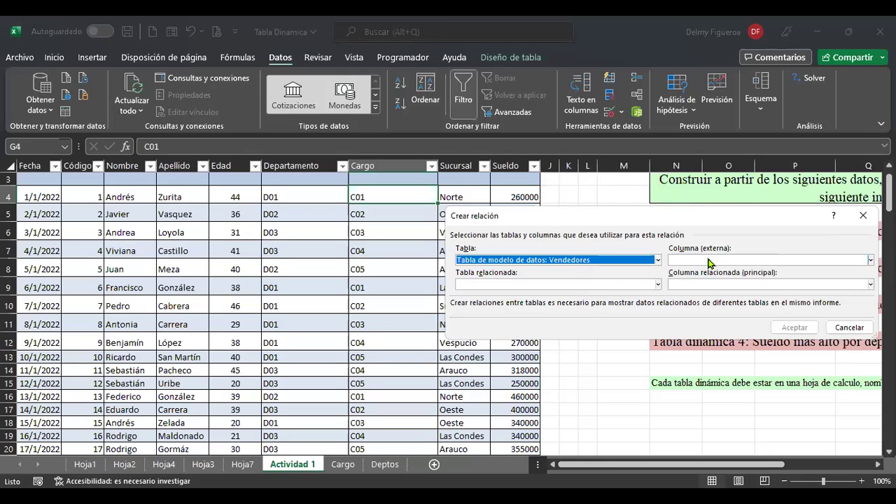
pyautogui.click(708, 262)
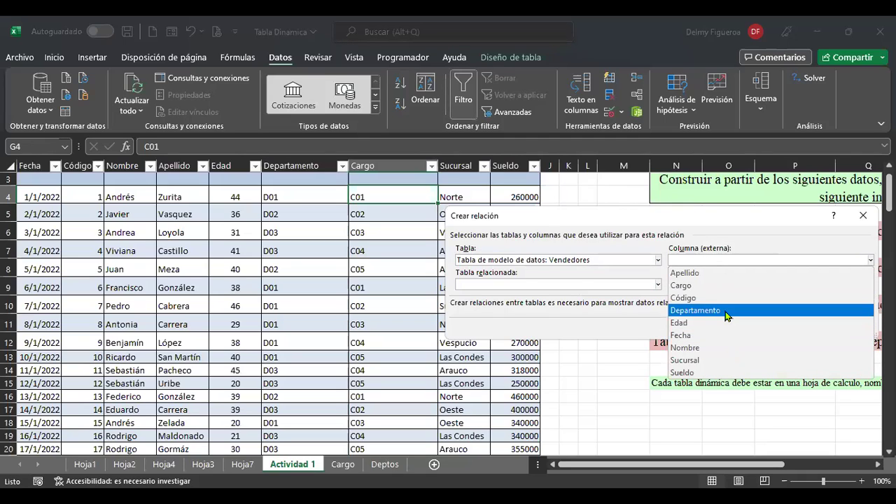
pyautogui.click(725, 316)
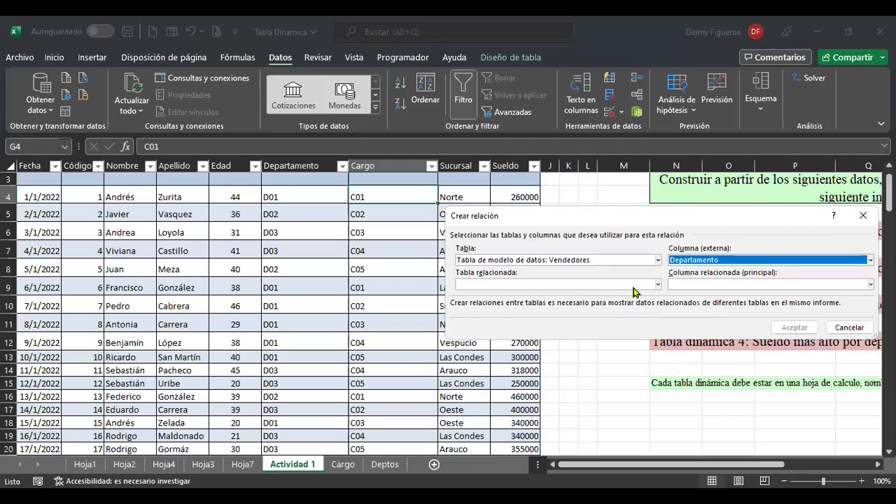
# Set Deptos as the related table with Departamento as its primary column, create the relationship and close the relationship manager.
pyautogui.click(504, 284)
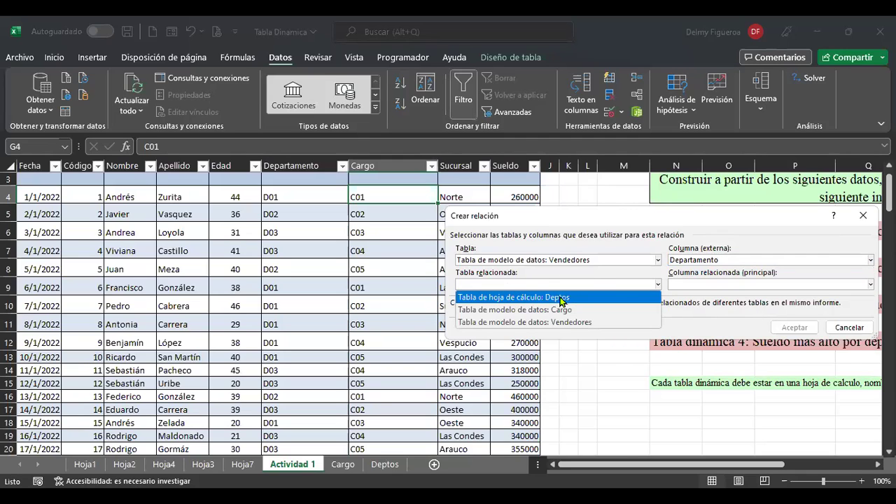
pyautogui.click(561, 298)
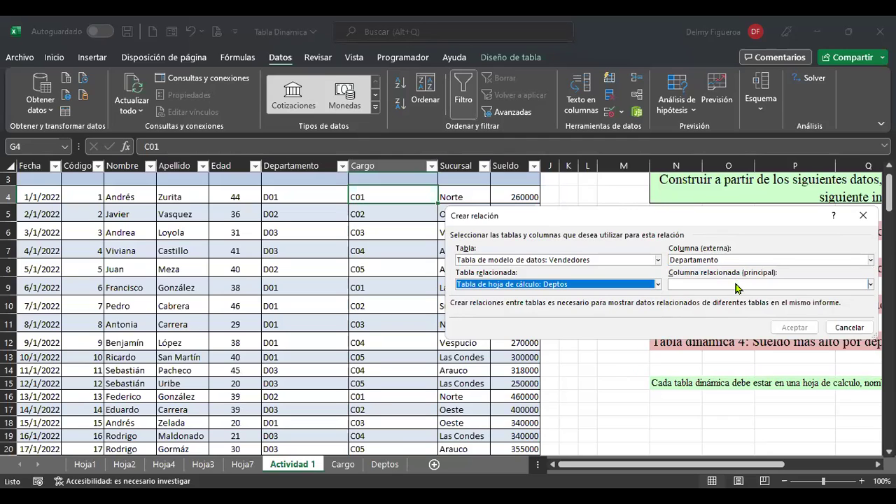
pyautogui.click(734, 284)
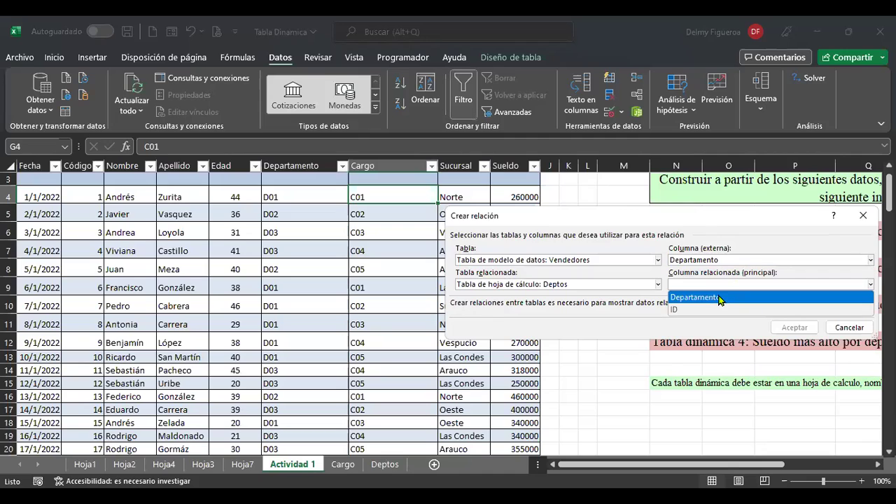
pyautogui.click(719, 298)
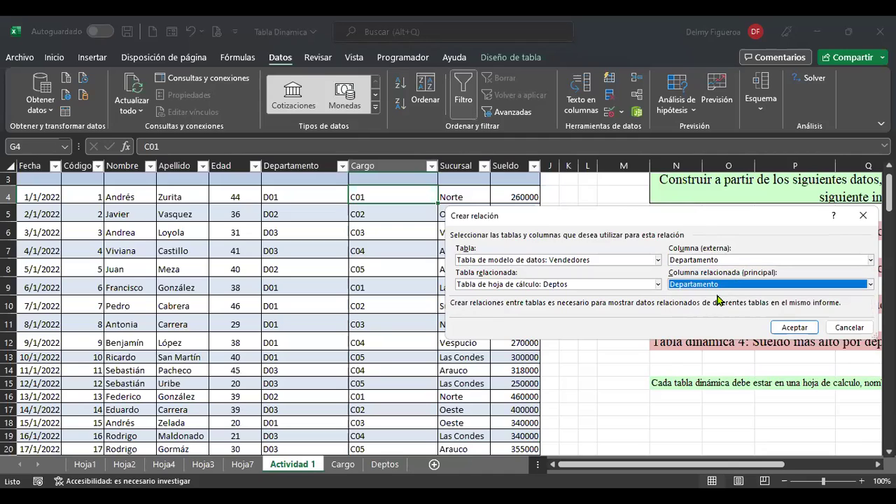
pyautogui.click(794, 328)
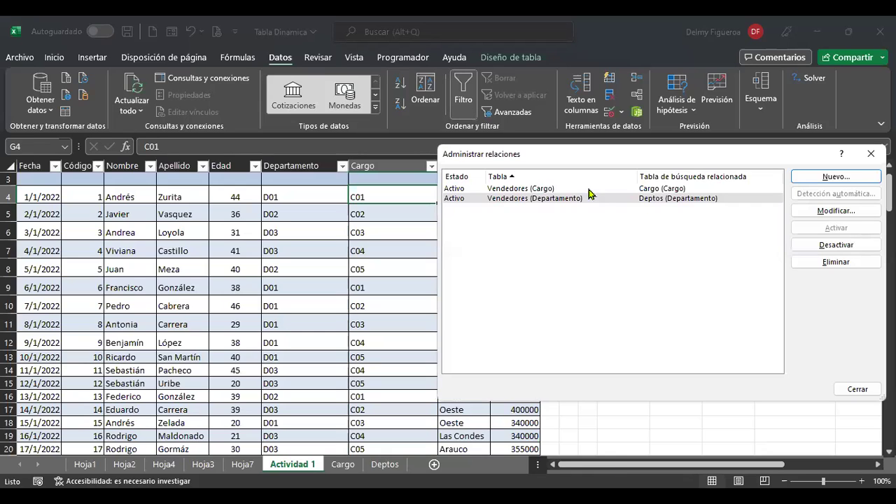
pyautogui.click(855, 390)
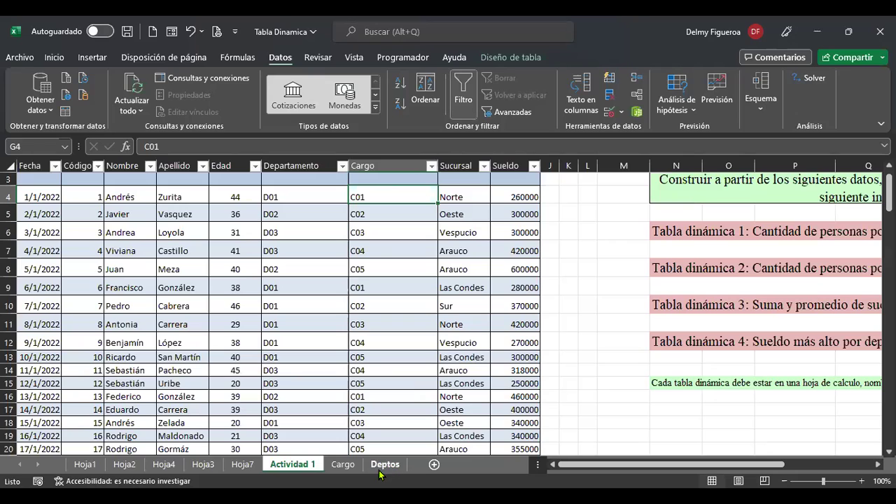
# Refresh the pivot table of Sueldo by Departamento and Sucursal on Hoja2, and return to the pivot table on Hoja7.
pyautogui.click(242, 464)
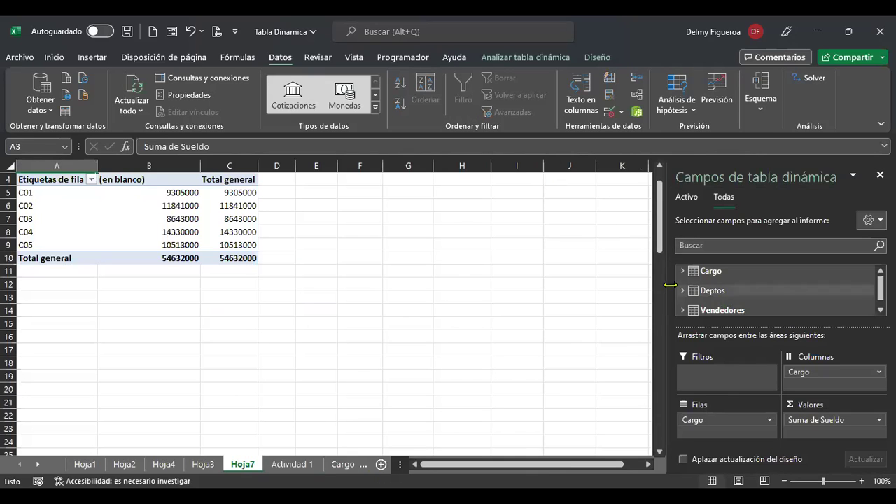
pyautogui.click(203, 464)
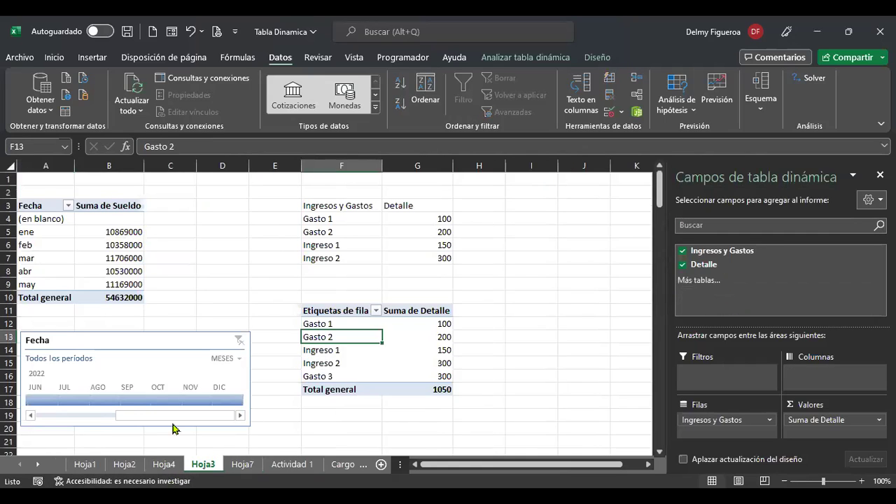
pyautogui.click(171, 468)
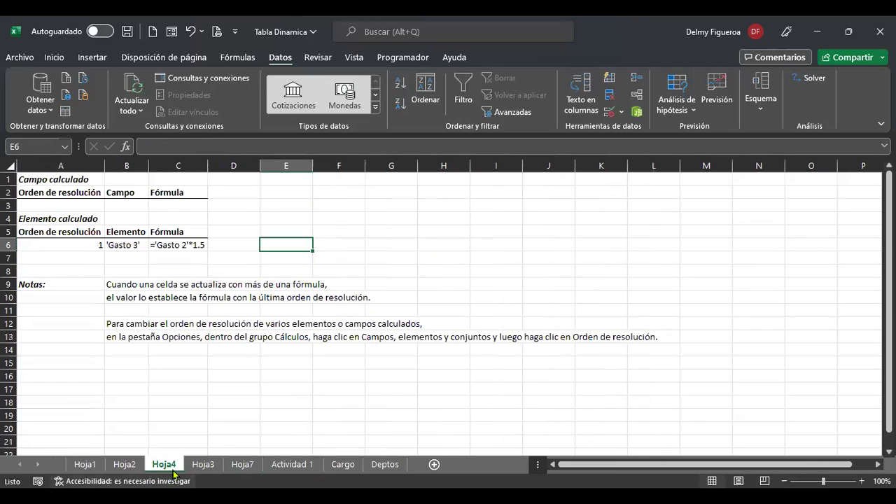
pyautogui.click(126, 465)
pyautogui.click(75, 256)
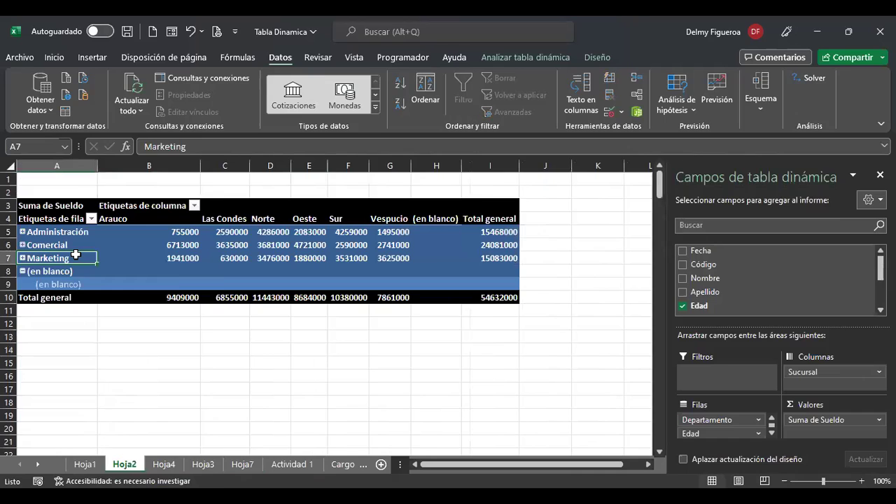
pyautogui.rightClick(90, 261)
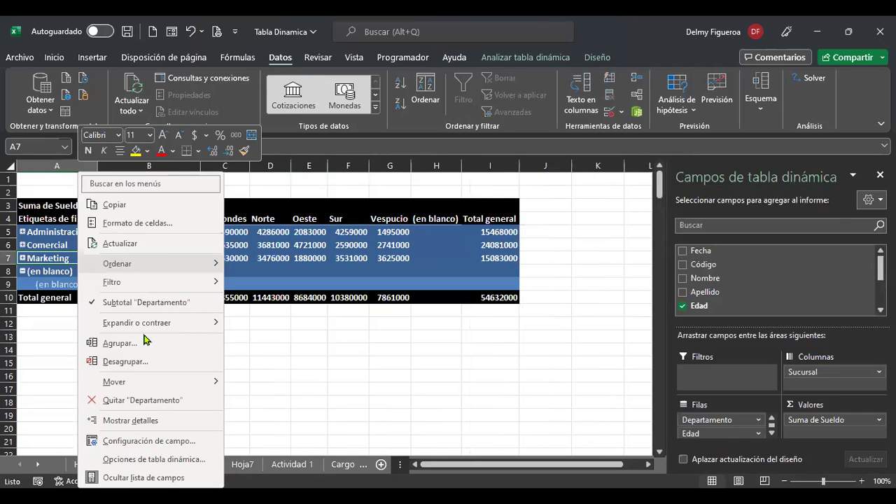
pyautogui.click(154, 242)
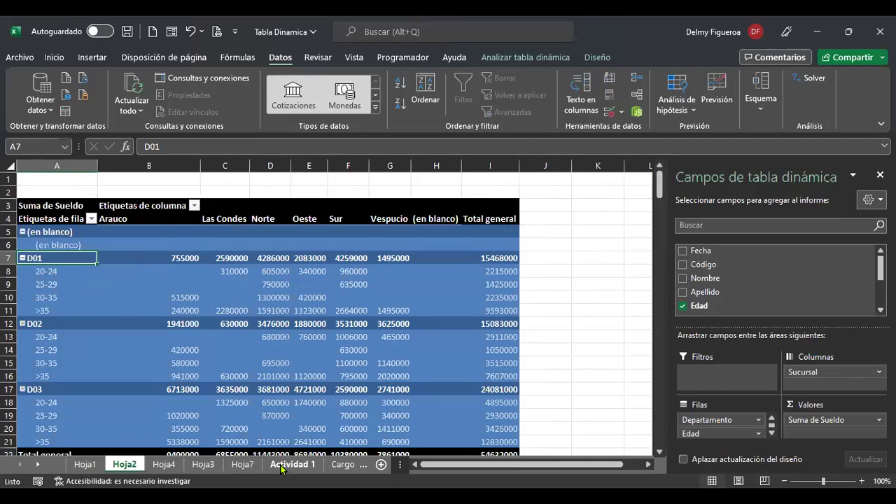
pyautogui.click(236, 468)
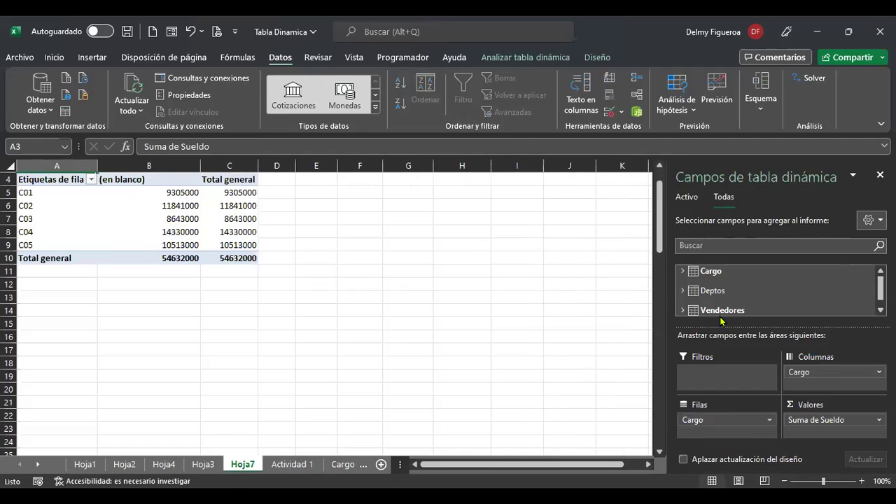
# Add the Departamento field of the Deptos table to the pivot table's rows on Hoja7 and collapse that table's fields.
pyautogui.click(682, 291)
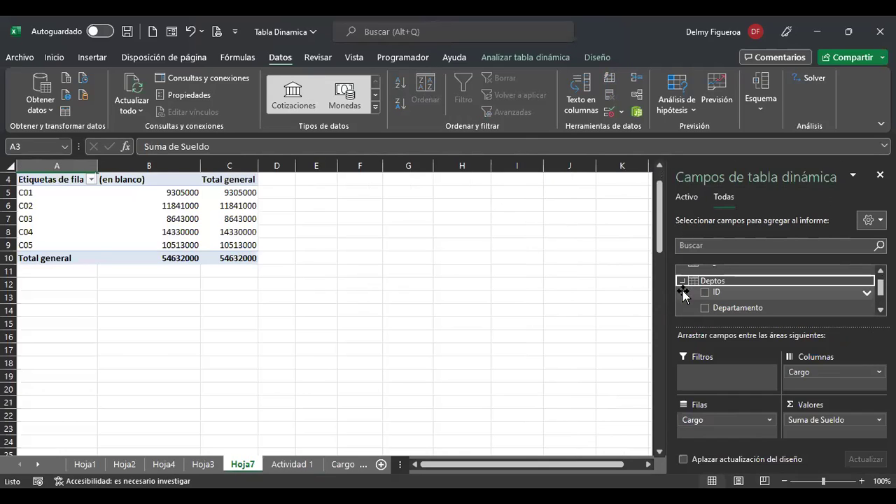
pyautogui.click(705, 308)
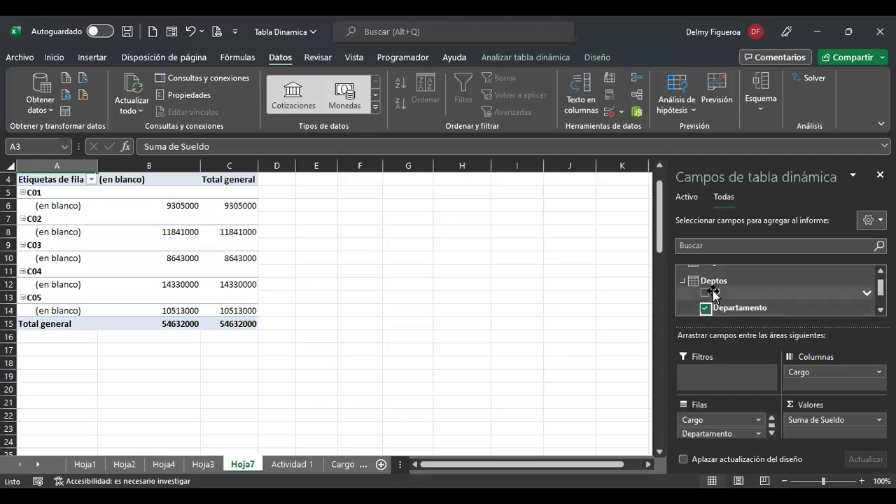
pyautogui.click(683, 281)
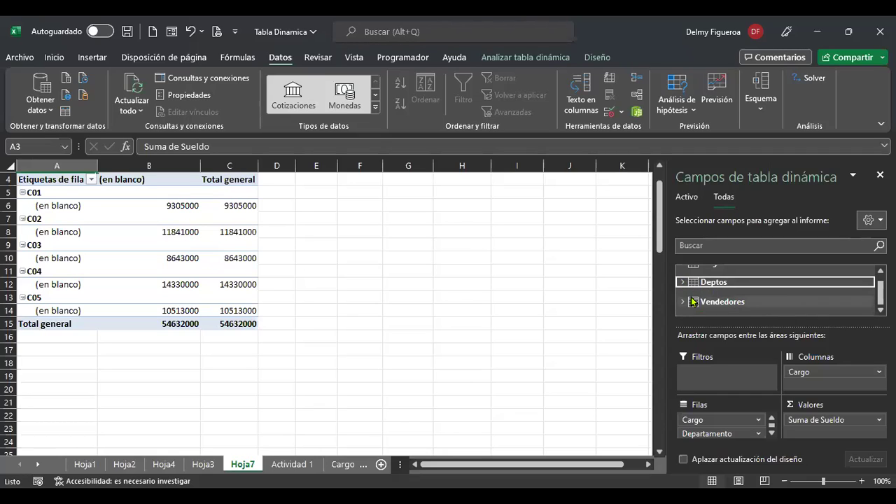
# Add the Departamento field of the Vendedores table to the pivot table and move it into the columns beneath Cargo.
pyautogui.click(682, 302)
pyautogui.scroll(-2, 760, 304)
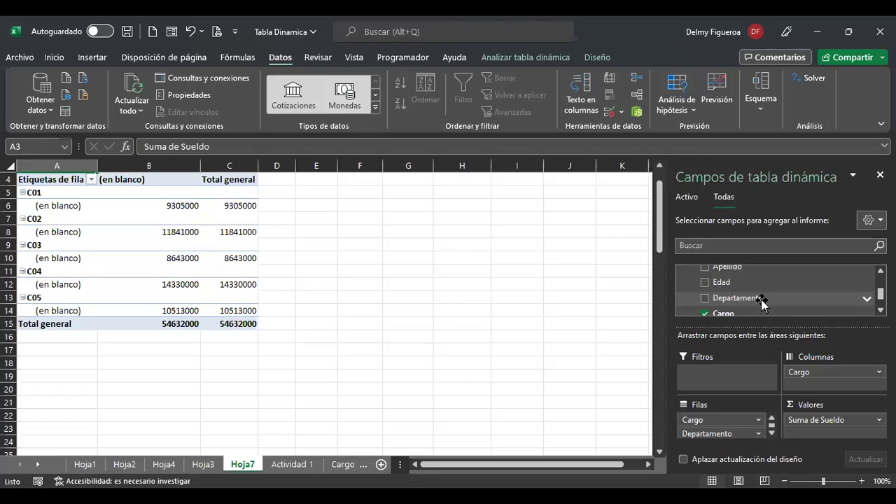
pyautogui.click(707, 299)
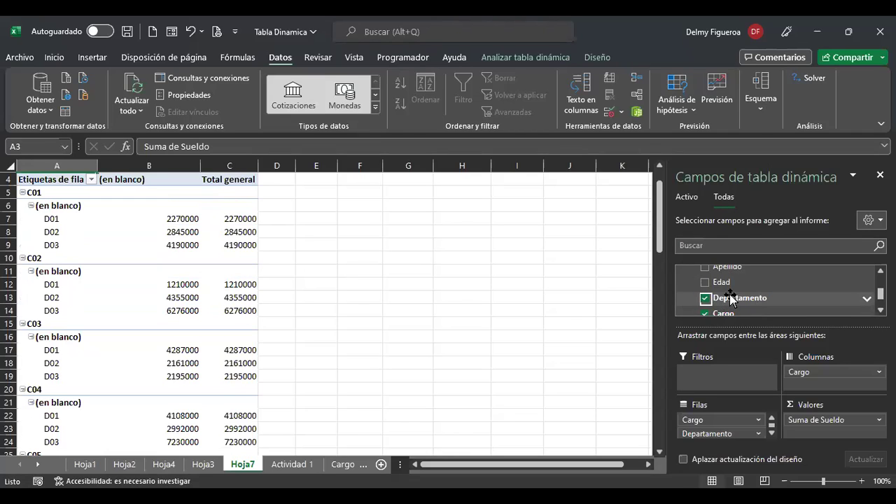
pyautogui.scroll(-1, 770, 297)
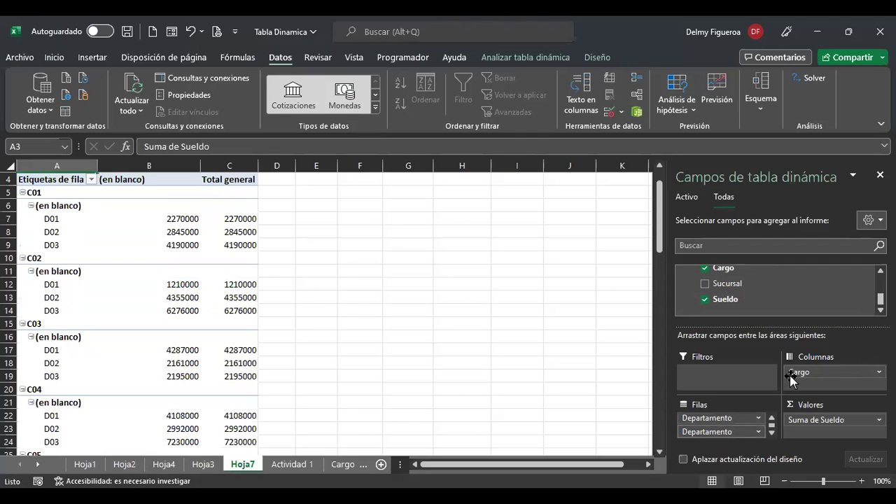
pyautogui.moveTo(721, 431); pyautogui.dragTo(774, 383)
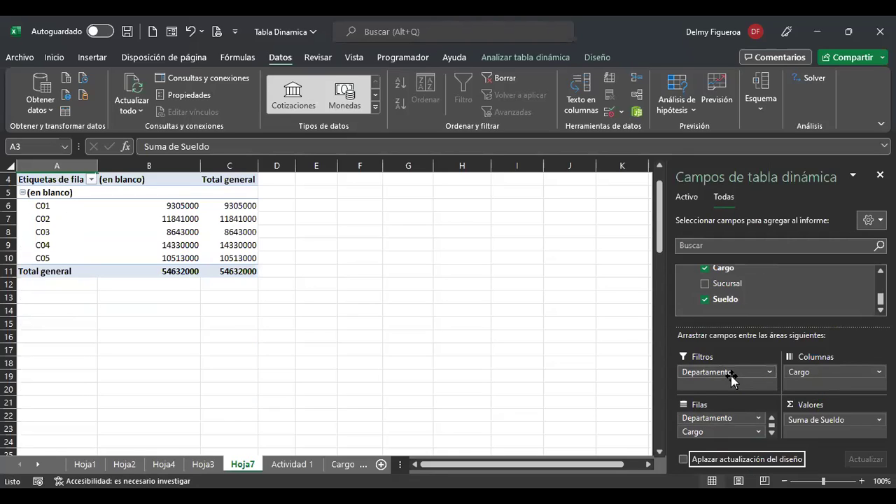
pyautogui.moveTo(731, 374); pyautogui.dragTo(816, 386)
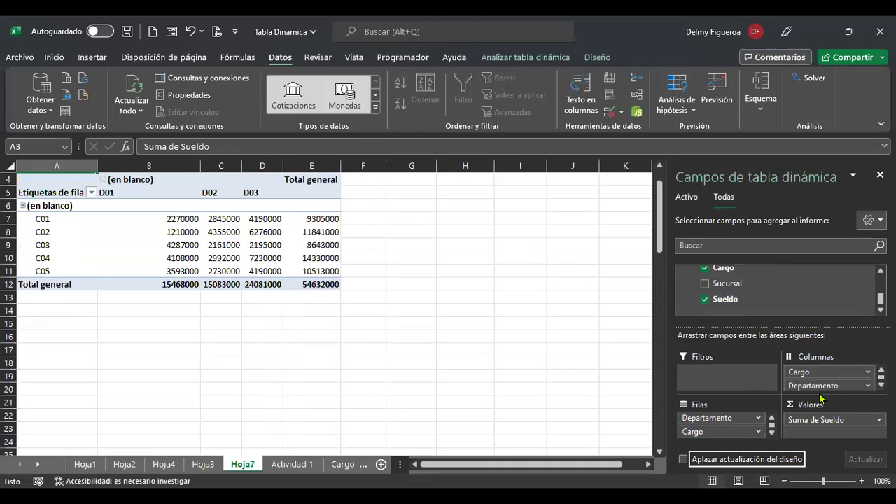
# Remove the Deptos table's Departamento field from the pivot table's rows, leaving the ID field out as well.
pyautogui.scroll(2, 767, 303)
pyautogui.scroll(-1, 767, 302)
pyautogui.scroll(4, 767, 301)
pyautogui.click(680, 311)
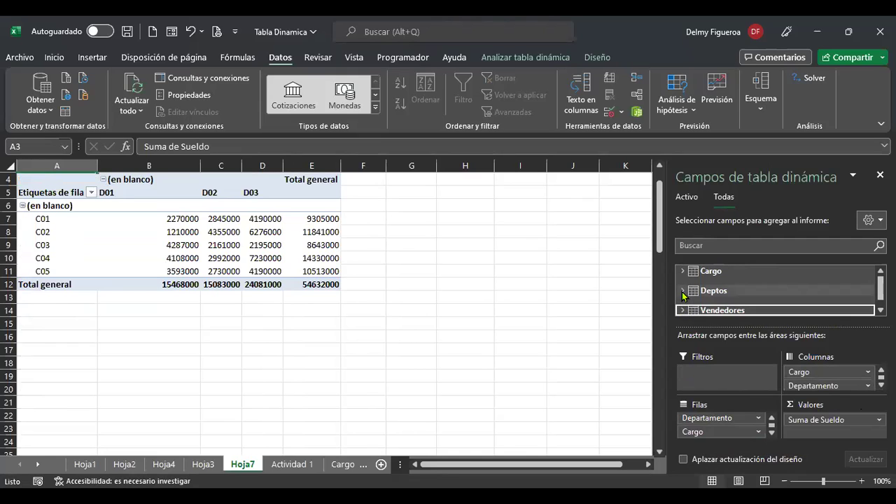
pyautogui.click(682, 290)
pyautogui.click(705, 294)
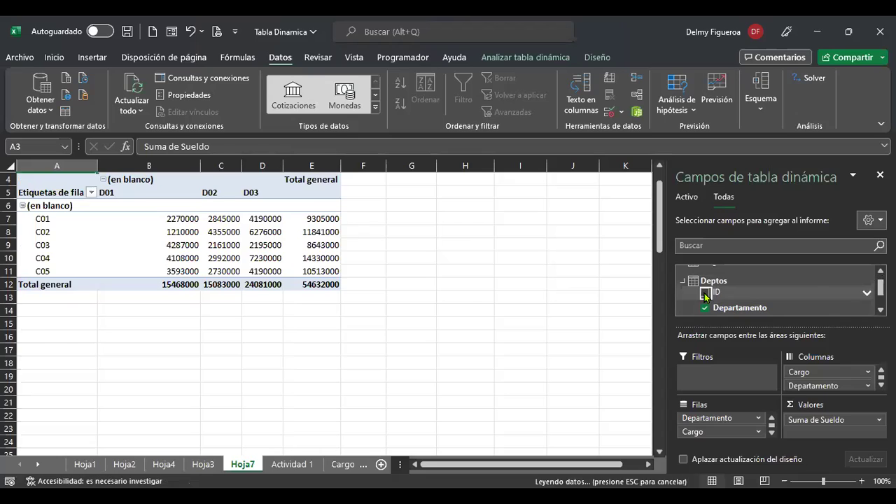
pyautogui.click(705, 293)
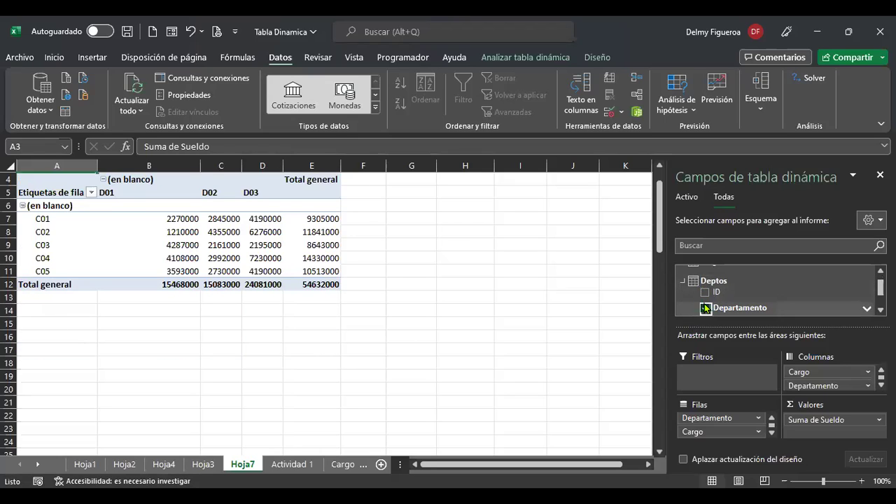
pyautogui.click(706, 307)
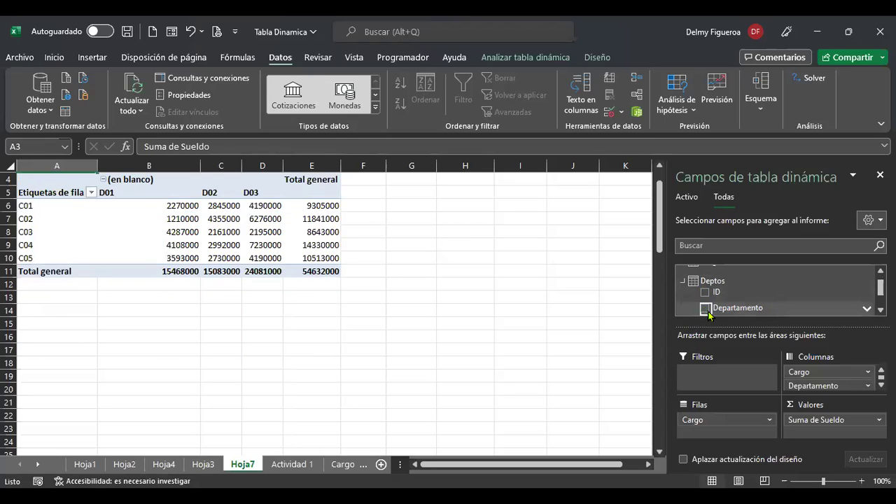
pyautogui.click(685, 281)
pyautogui.scroll(1, 696, 291)
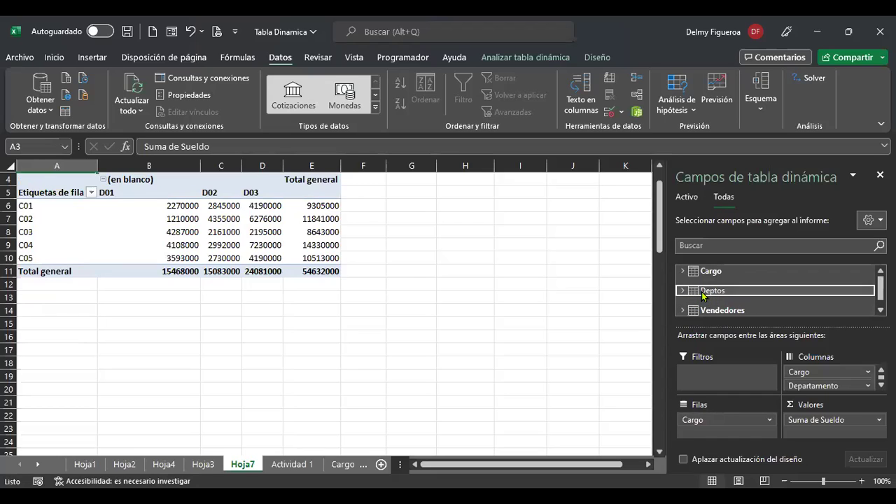
# Put the Departamento field of the Deptos table back into the pivot rows beneath Cargo.
pyautogui.click(683, 273)
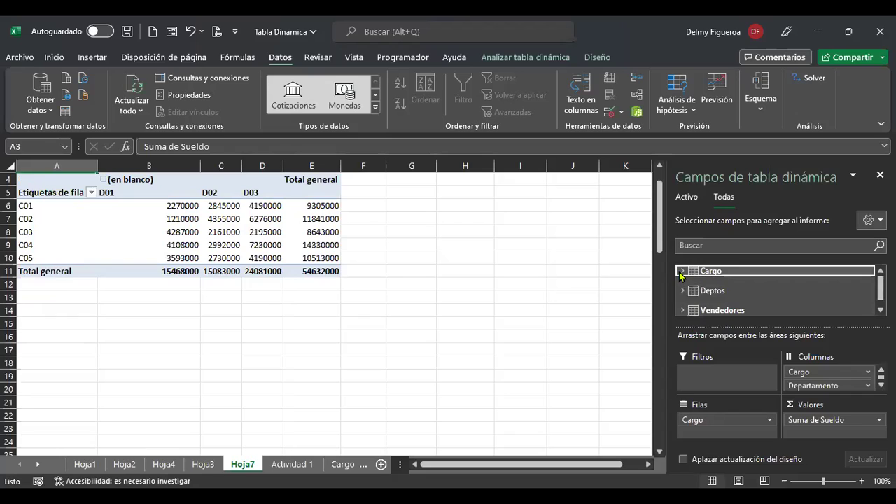
pyautogui.click(683, 272)
pyautogui.click(684, 283)
pyautogui.click(705, 307)
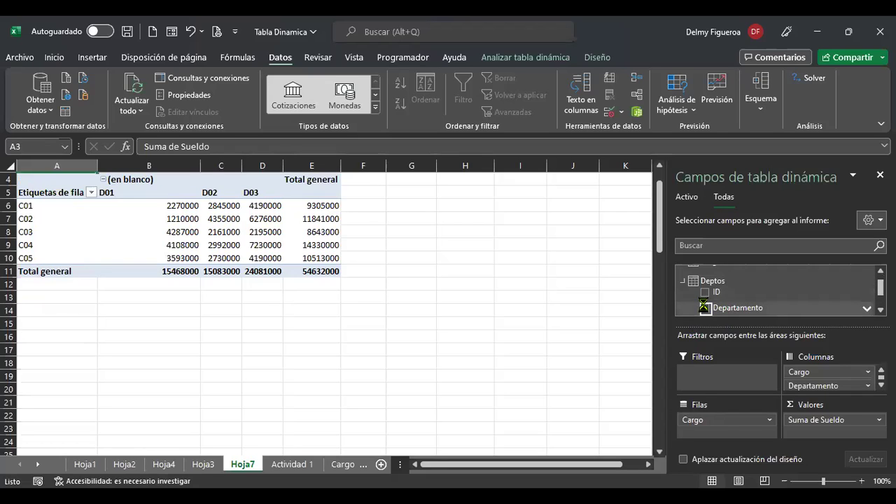
# Expand the Vendedores table and review which of its fields are included in the pivot table.
pyautogui.scroll(-1, 696, 303)
pyautogui.click(684, 303)
pyautogui.scroll(-1, 751, 314)
pyautogui.scroll(1, 749, 312)
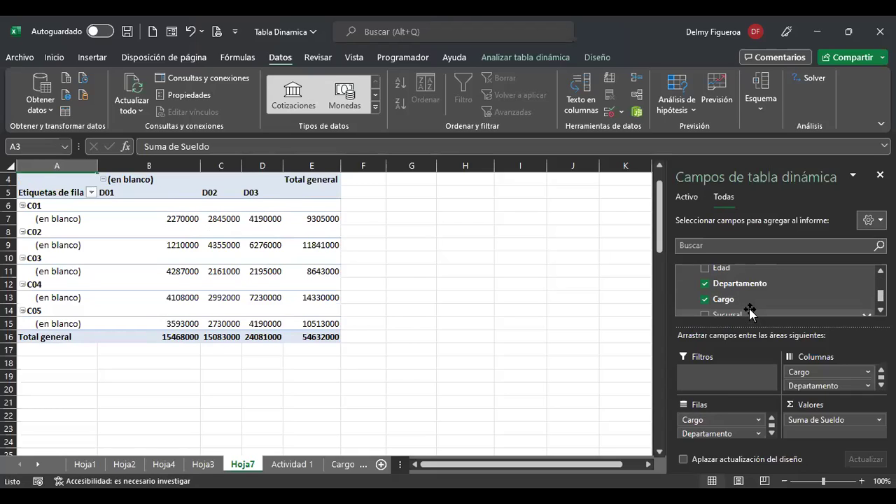
pyautogui.scroll(-1, 752, 305)
pyautogui.scroll(4, 753, 305)
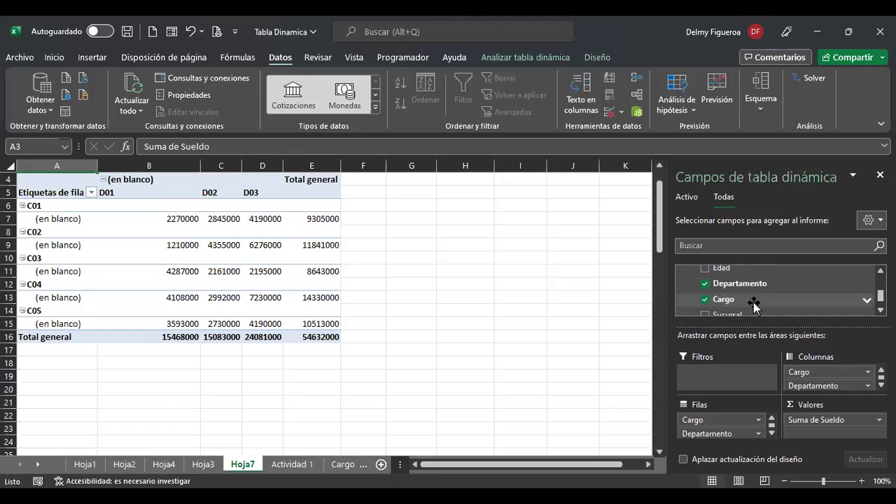
pyautogui.scroll(-1, 771, 309)
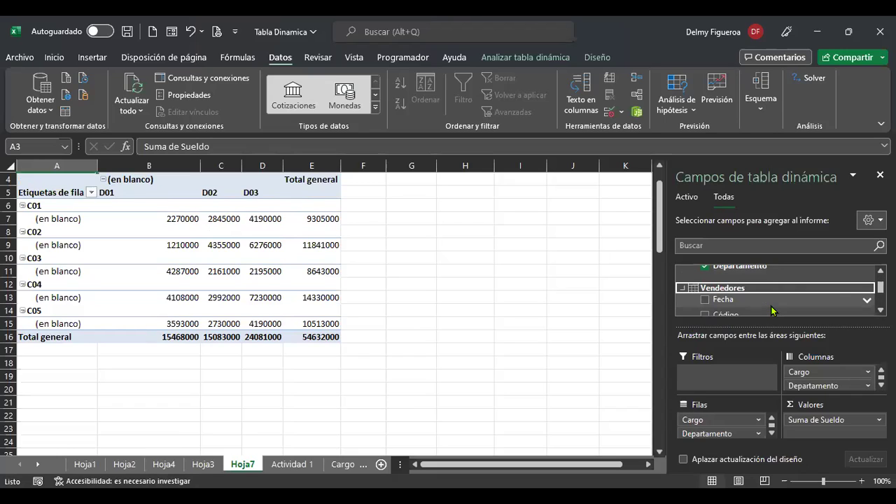
pyautogui.scroll(-3, 771, 308)
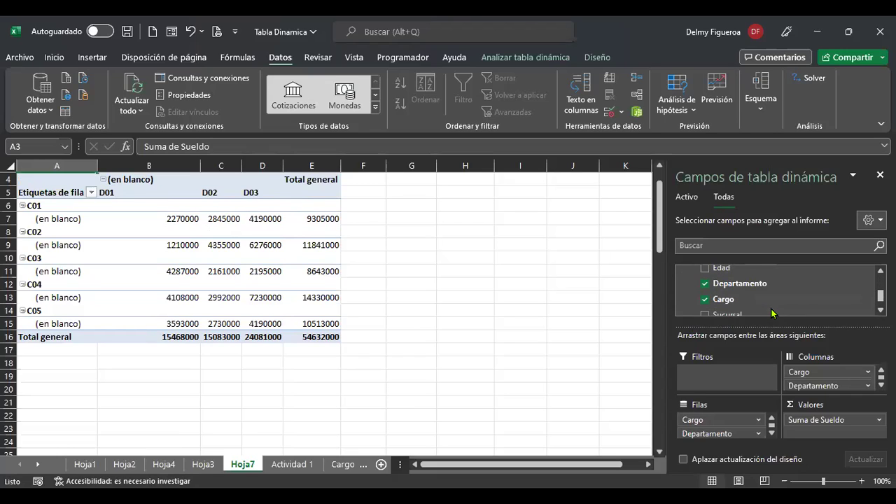
pyautogui.scroll(-1, 771, 296)
pyautogui.scroll(1, 766, 300)
pyautogui.scroll(4, 763, 298)
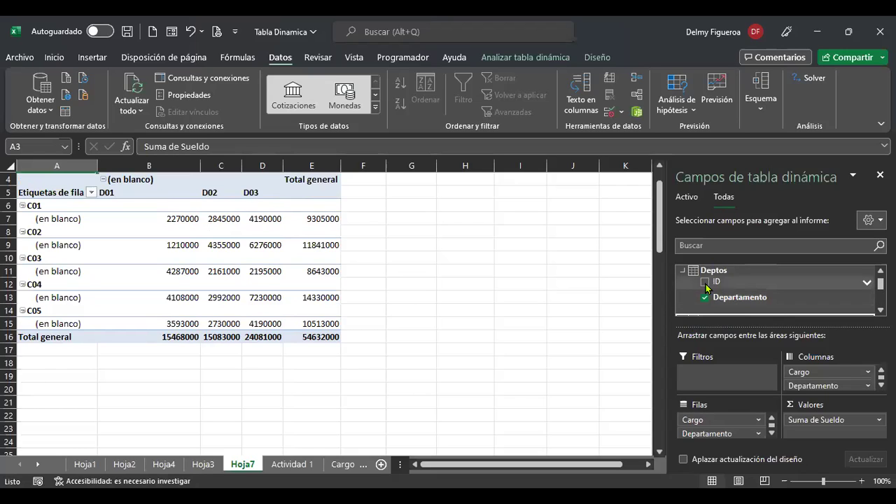
# Collapse the field lists of Deptos and Vendedores and remove Suma de Sueldo from the pivot table's values.
pyautogui.click(705, 282)
pyautogui.click(705, 282)
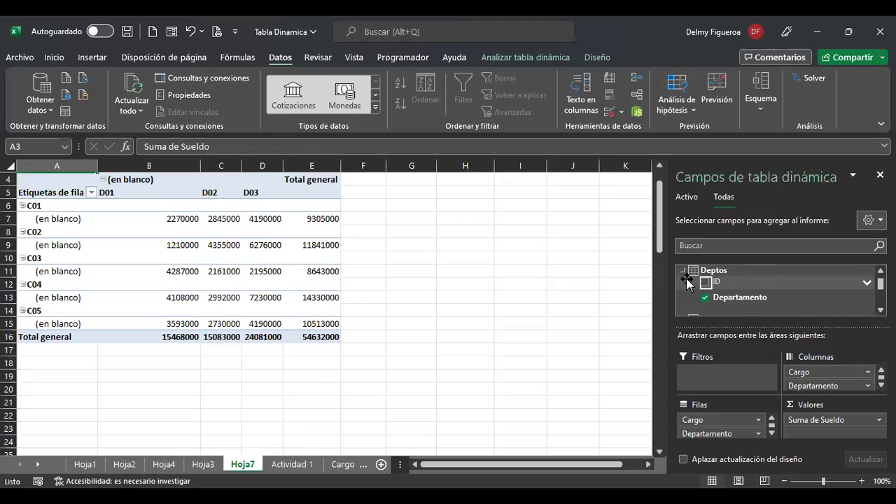
pyautogui.click(683, 272)
pyautogui.click(681, 289)
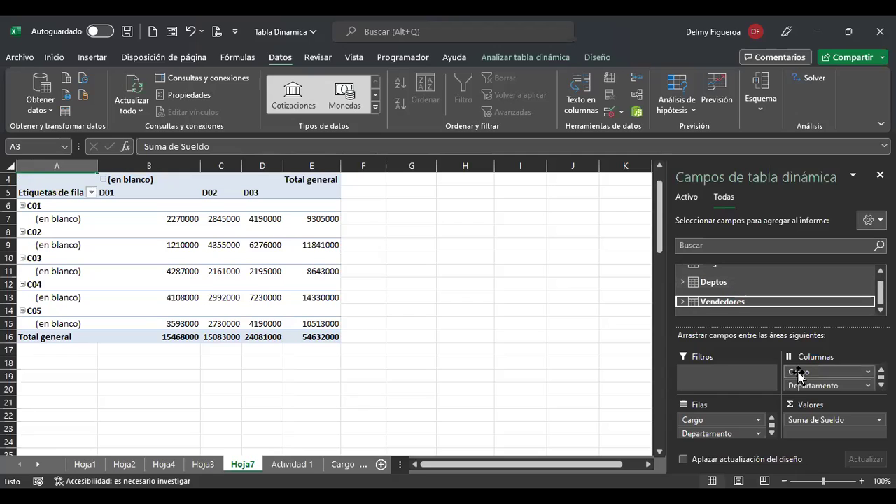
pyautogui.moveTo(799, 393); pyautogui.dragTo(625, 385)
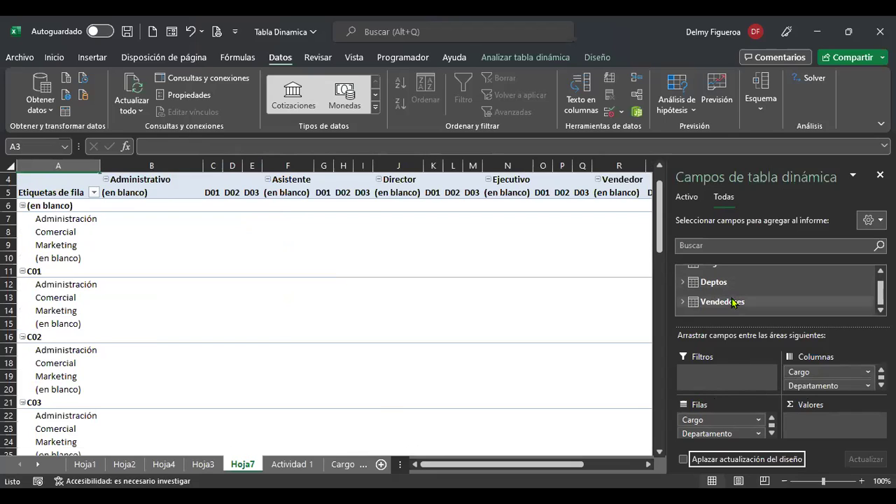
# Try to add the Sueldo field of the Vendedores table back to the pivot table.
pyautogui.click(695, 306)
pyautogui.scroll(-3, 746, 312)
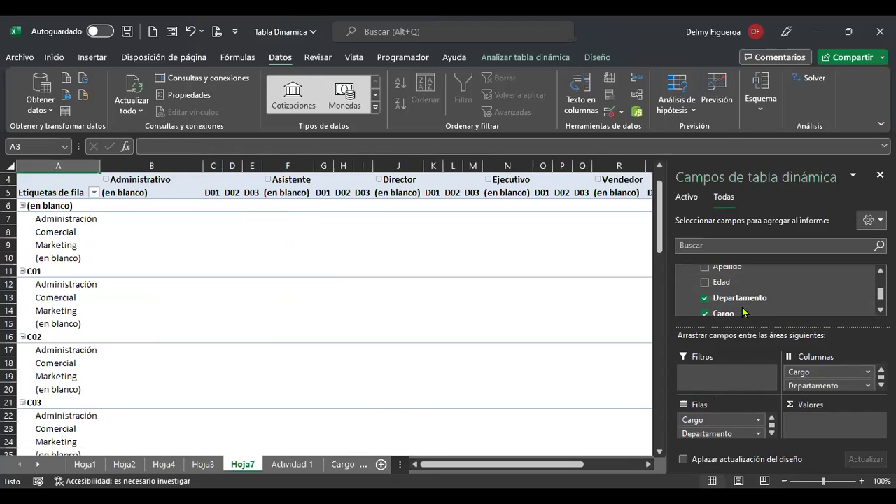
pyautogui.click(706, 300)
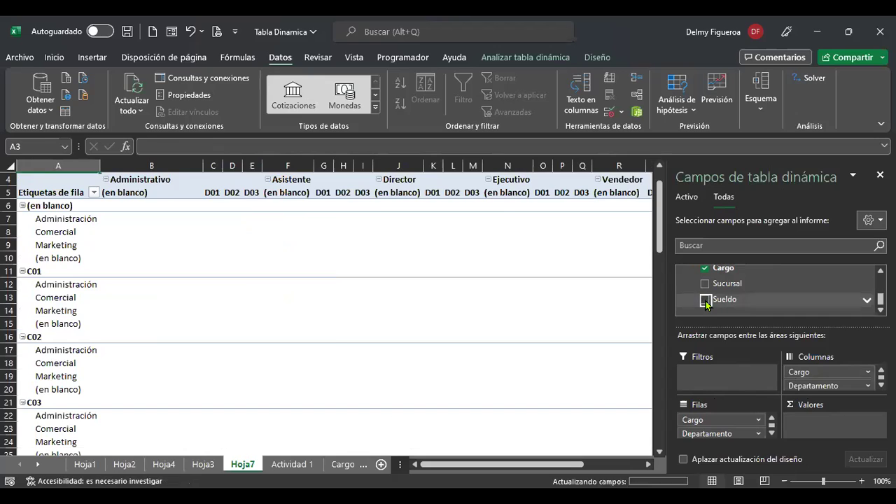
pyautogui.click(706, 302)
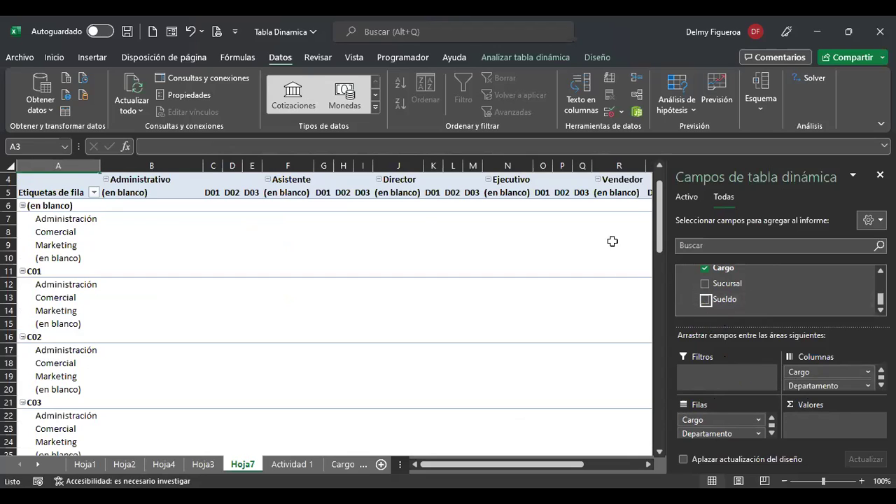
pyautogui.scroll(1, 386, 242)
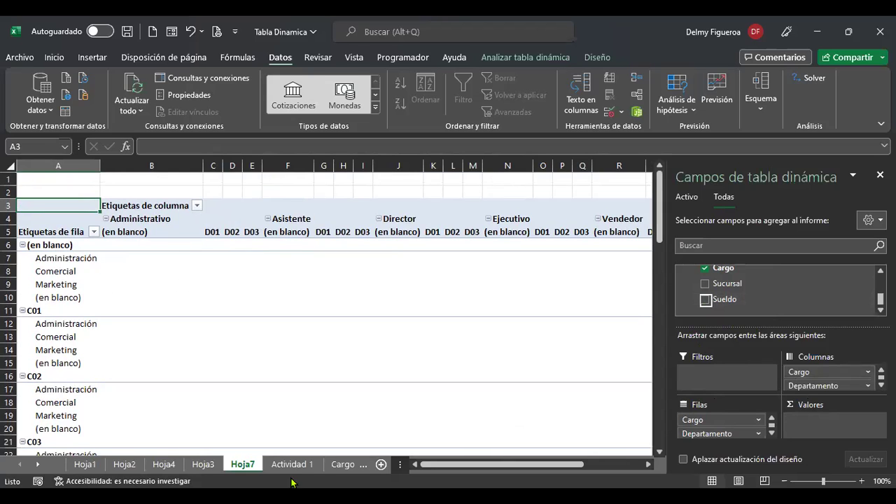
# Compare the Departamento and Cargo codes on Actividad 1 with the Cargo and Deptos lookup sheets, and return to Hoja7.
pyautogui.click(343, 464)
pyautogui.click(384, 464)
pyautogui.click(343, 464)
pyautogui.click(292, 465)
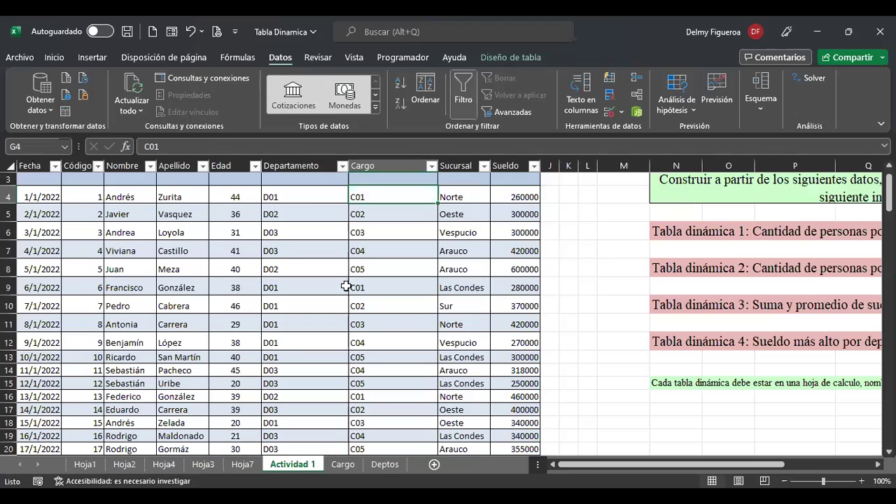
pyautogui.click(297, 286)
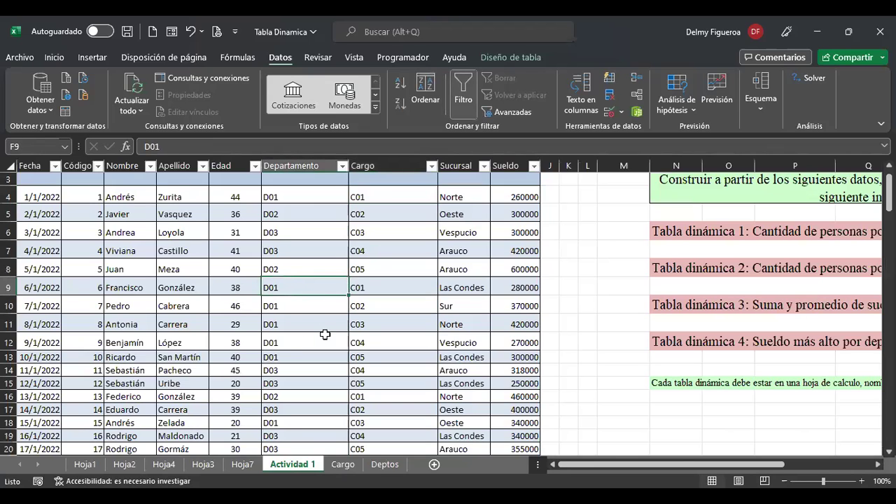
pyautogui.click(343, 464)
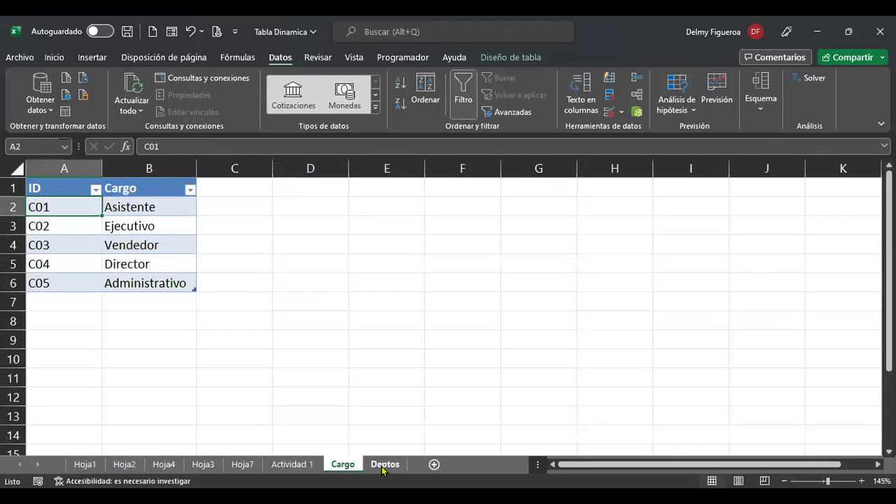
pyautogui.click(385, 464)
pyautogui.click(243, 464)
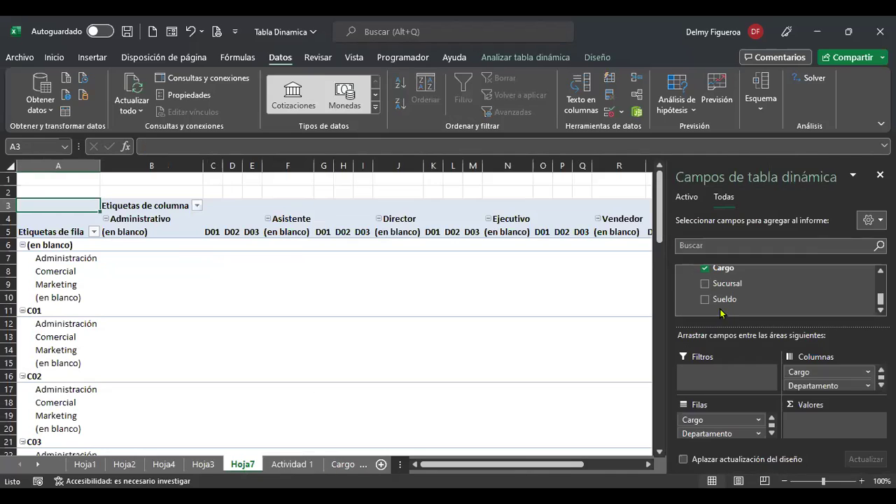
# Show only the active tables in the pivot field list and collapse Cargo, Deptos and Vendedores.
pyautogui.click(688, 198)
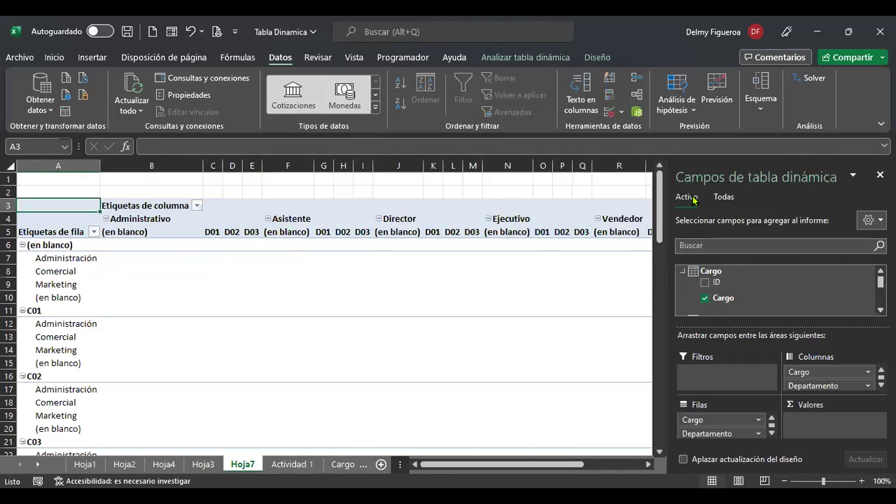
pyautogui.click(683, 271)
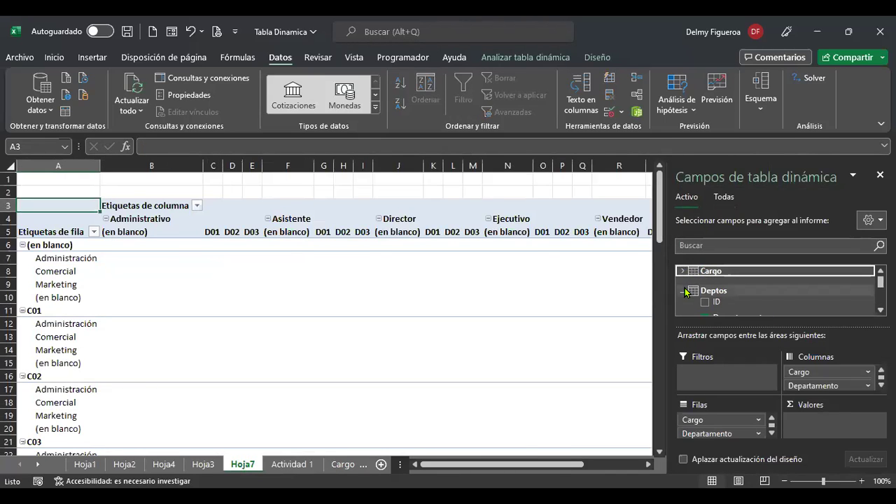
pyautogui.click(682, 290)
pyautogui.click(746, 310)
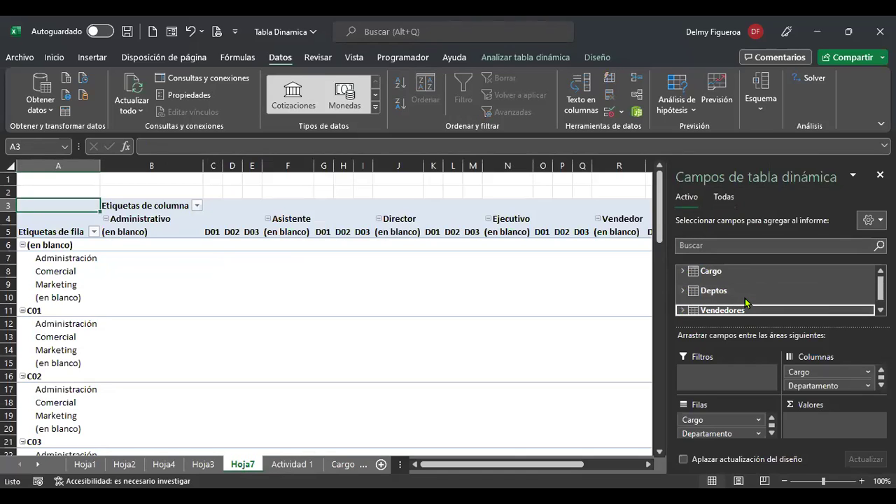
pyautogui.doubleClick(746, 302)
pyautogui.scroll(1, 745, 300)
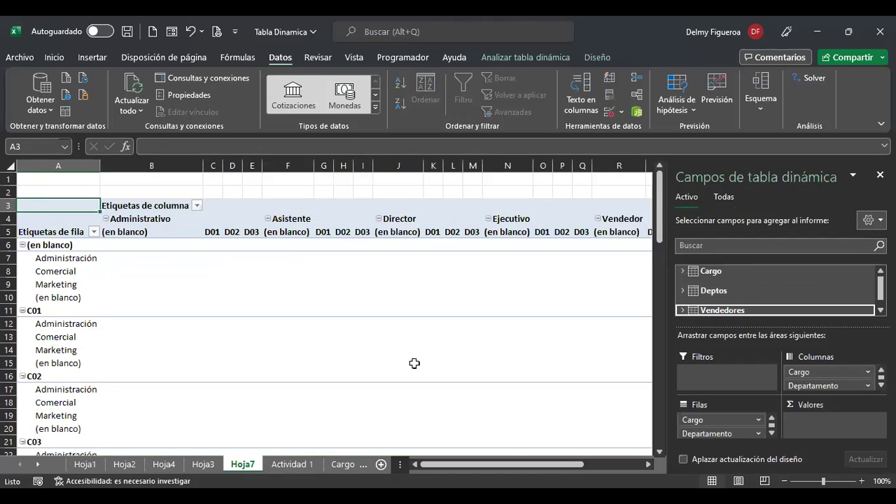